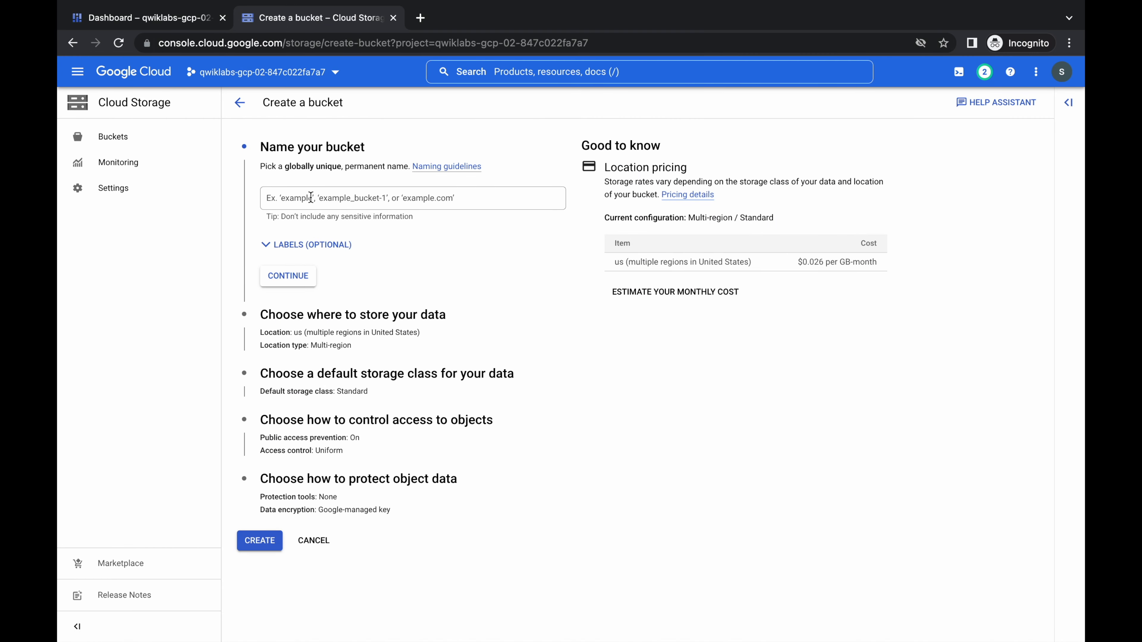
Name the new bucket qwiklabs-gcp-02-847c022fa7a7 and proceed to its location settings.
{"action": "left_click", "coordinate": [310, 197]}
{"action": "key", "text": "ctrl+v"}
{"action": "left_click", "coordinate": [296, 276]}
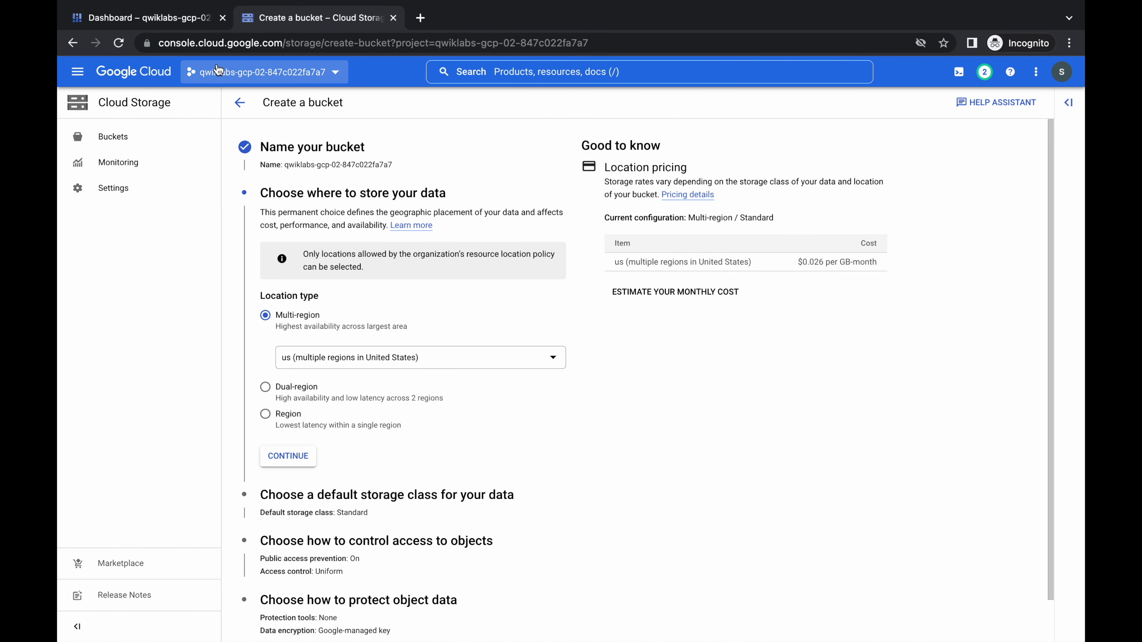
Activate Cloud Shell from the project dashboard and enlarge its terminal to fill the page.
{"action": "left_click", "coordinate": [178, 25]}
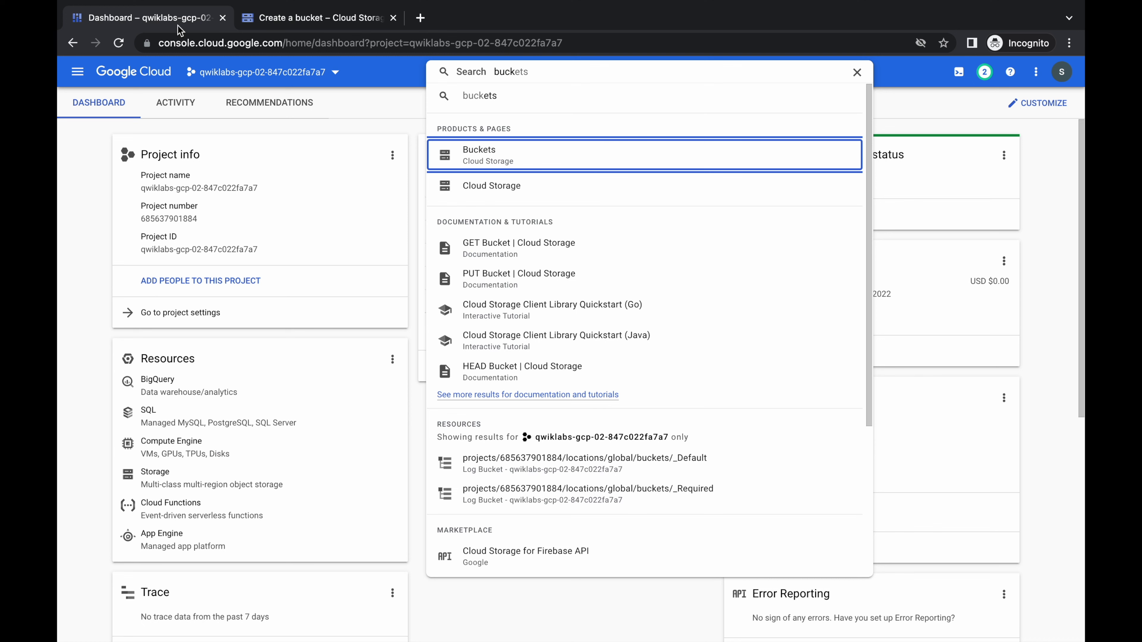
{"action": "left_click", "coordinate": [958, 72]}
{"action": "left_click_drag", "start_coordinate": [573, 464], "coordinate": [577, 91]}
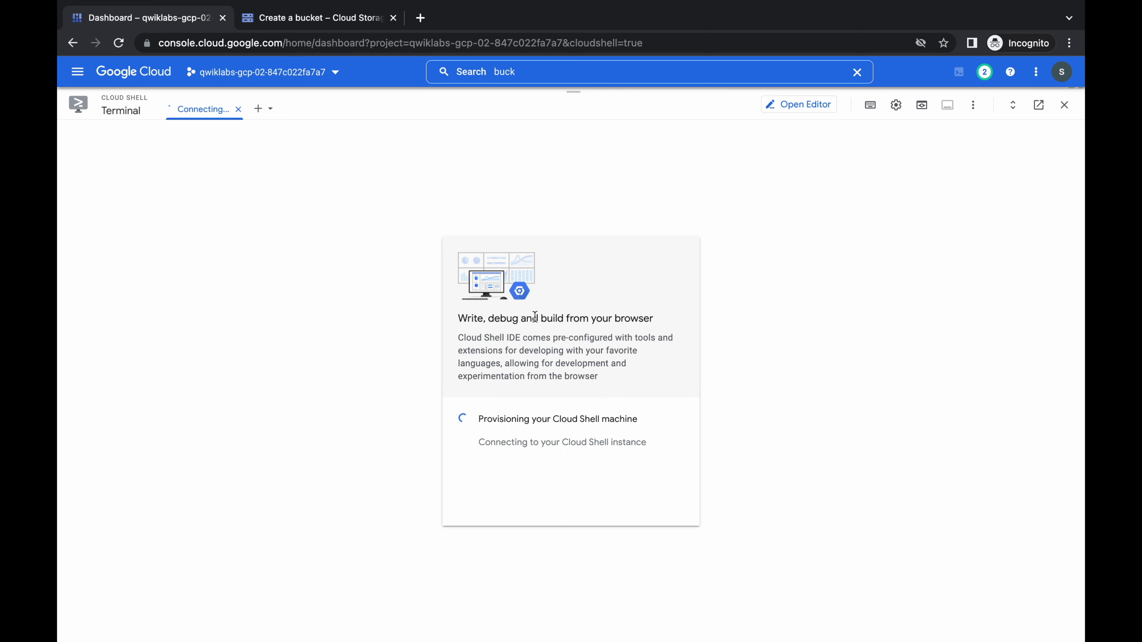
Create the bucket with the default us multi-region and Standard class, public access prevention unchecked, and Fine-grained access control.
{"action": "left_click", "coordinate": [327, 24]}
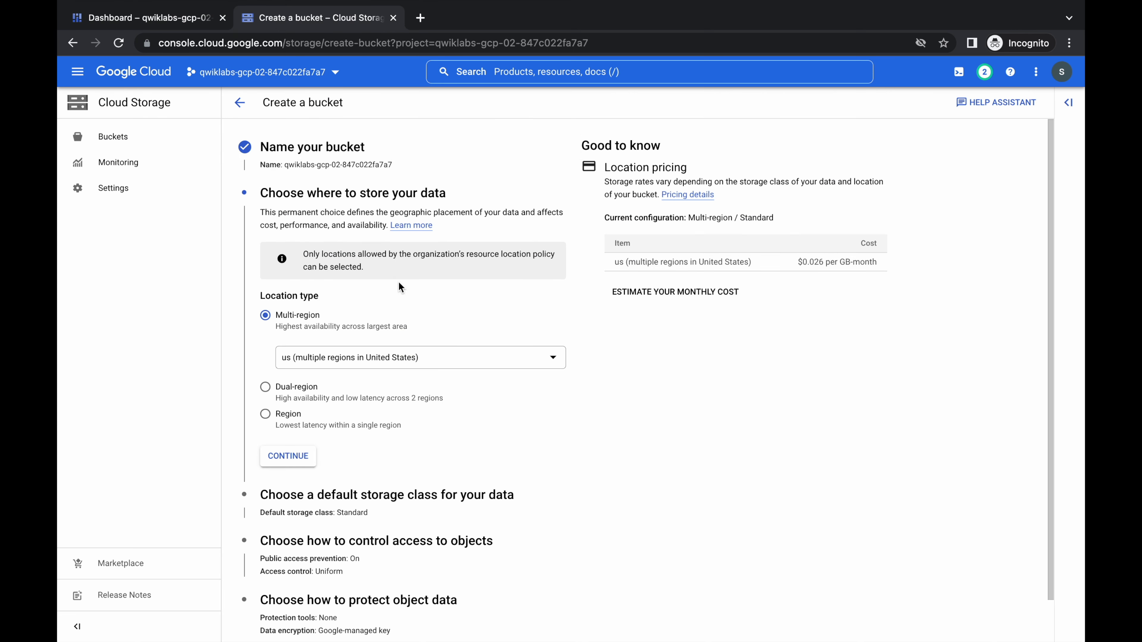
{"action": "left_click", "coordinate": [306, 455]}
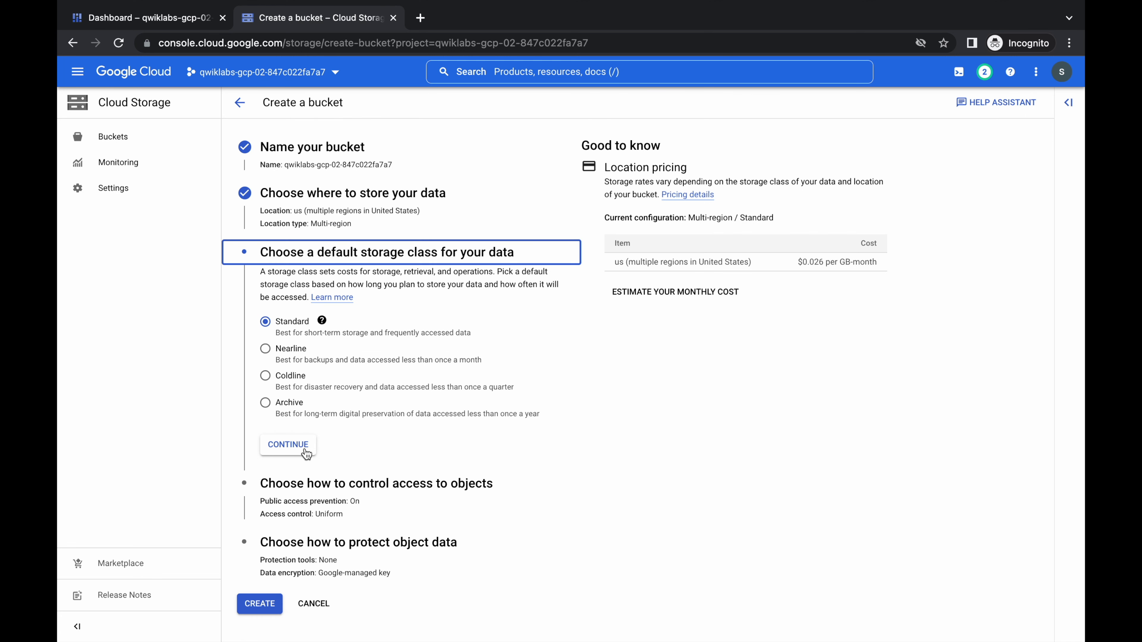
{"action": "left_click", "coordinate": [286, 447]}
{"action": "left_click", "coordinate": [265, 464]}
{"action": "left_click", "coordinate": [266, 382]}
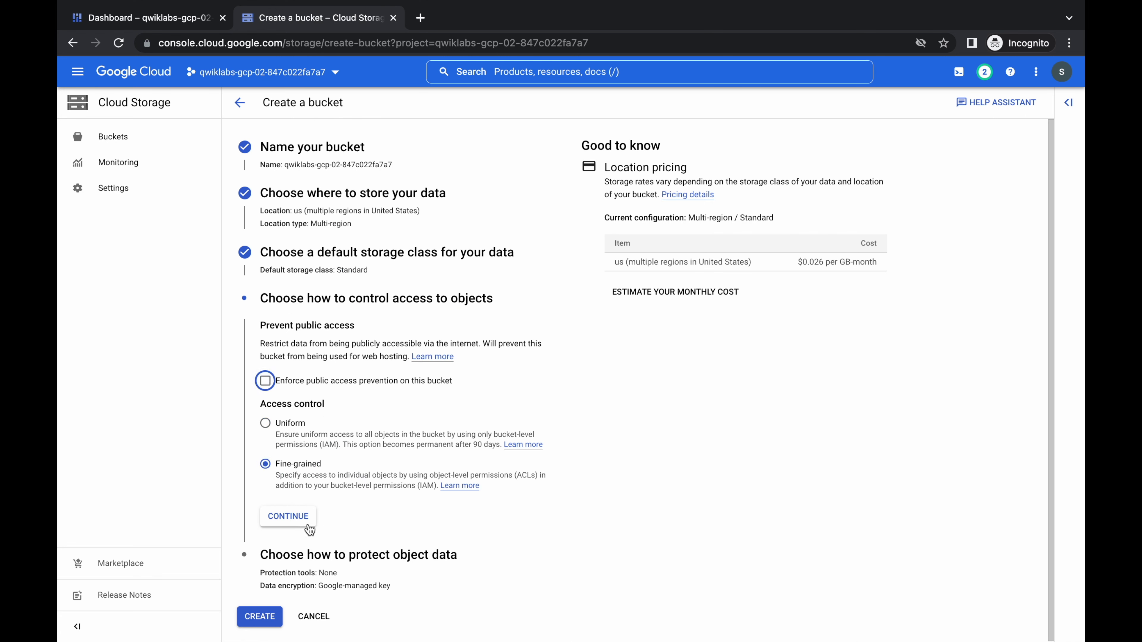
{"action": "left_click", "coordinate": [288, 516]}
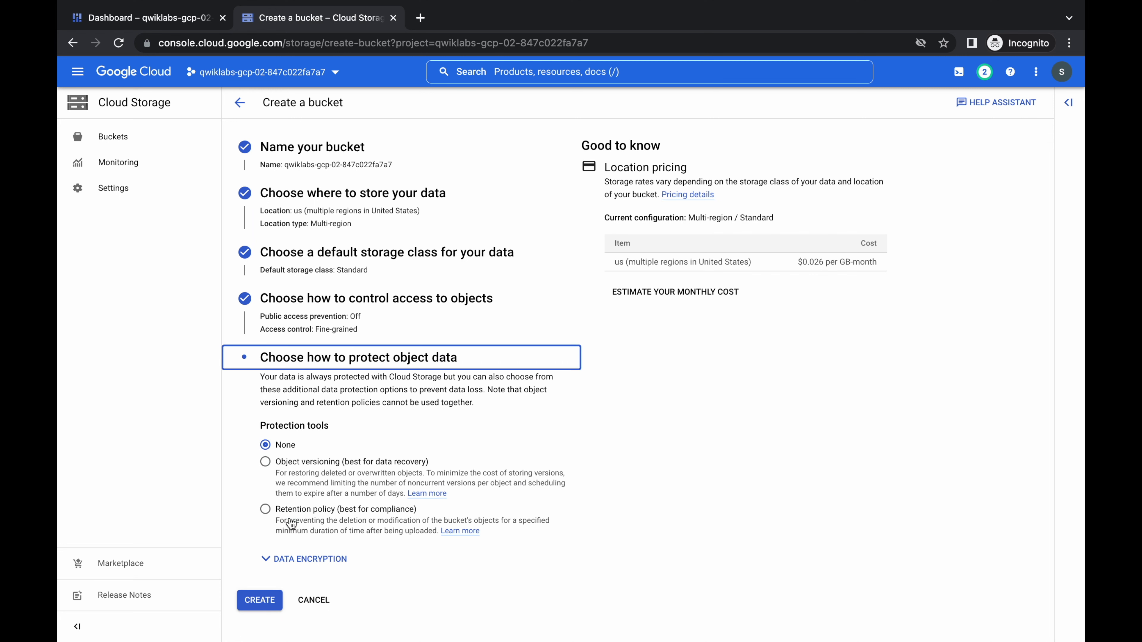
{"action": "left_click", "coordinate": [260, 601]}
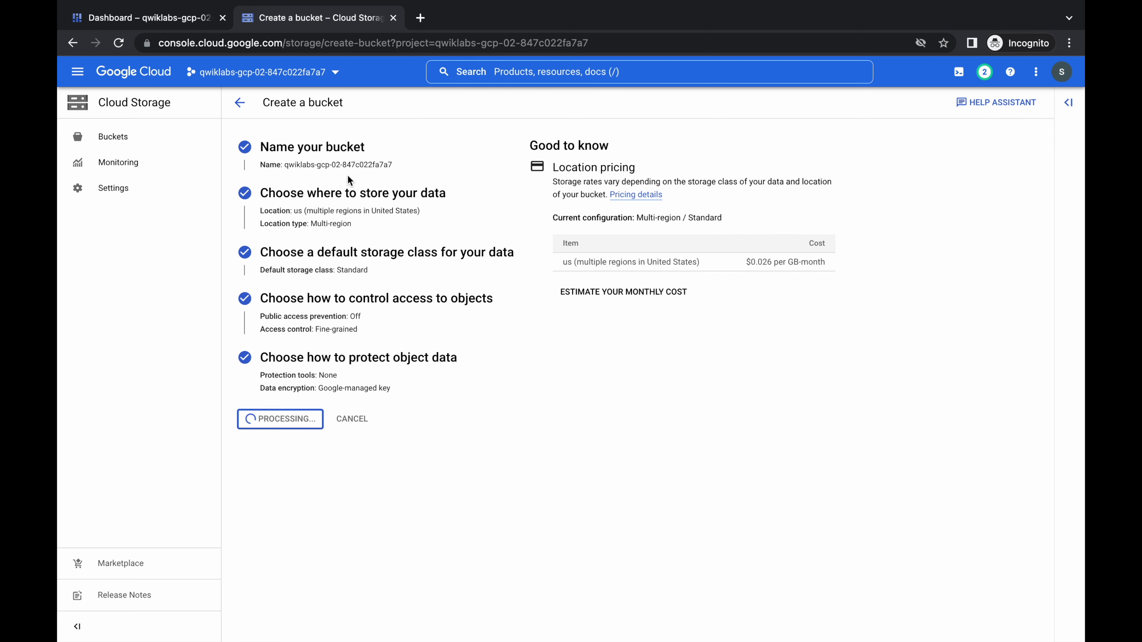
{"action": "left_click", "coordinate": [139, 18]}
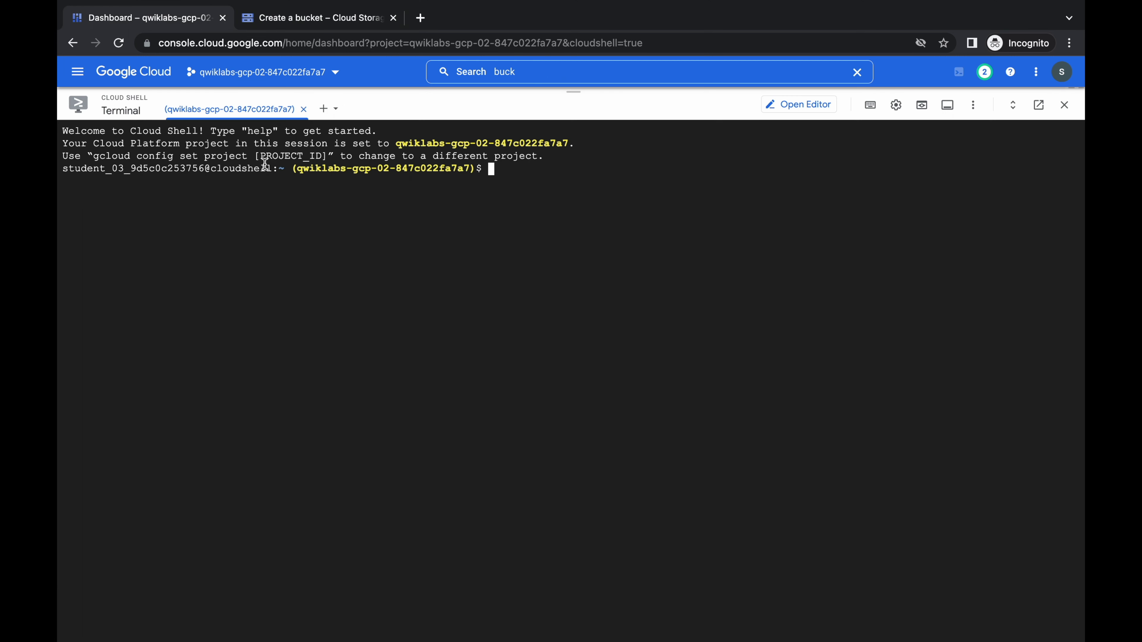
{"action": "left_click", "coordinate": [871, 105]}
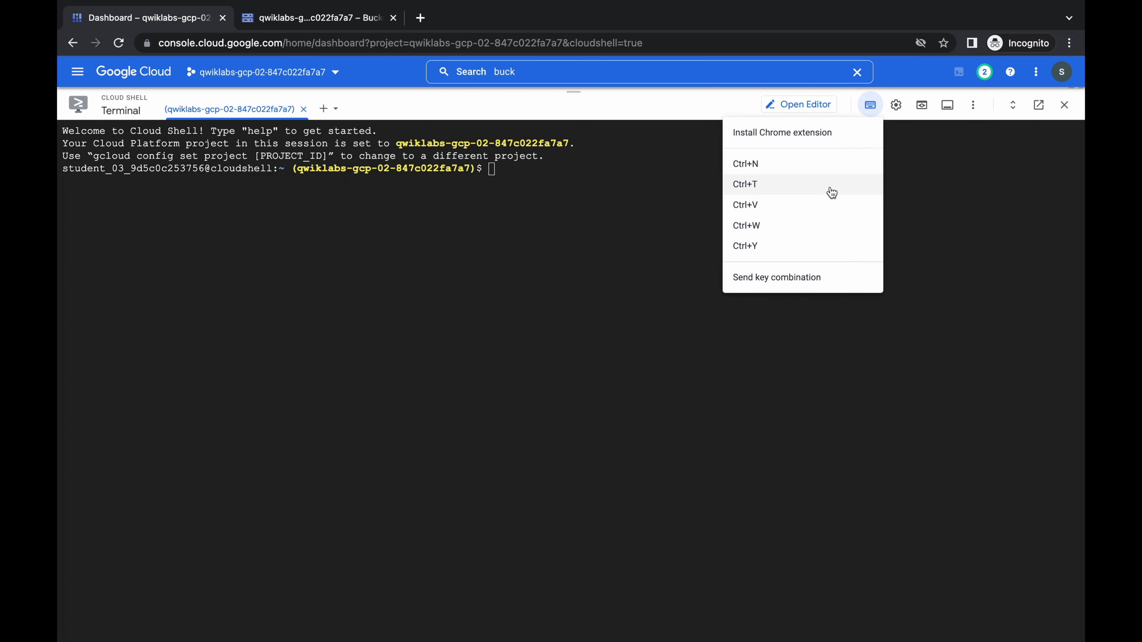
{"action": "left_click", "coordinate": [897, 107]}
{"action": "left_click", "coordinate": [896, 105]}
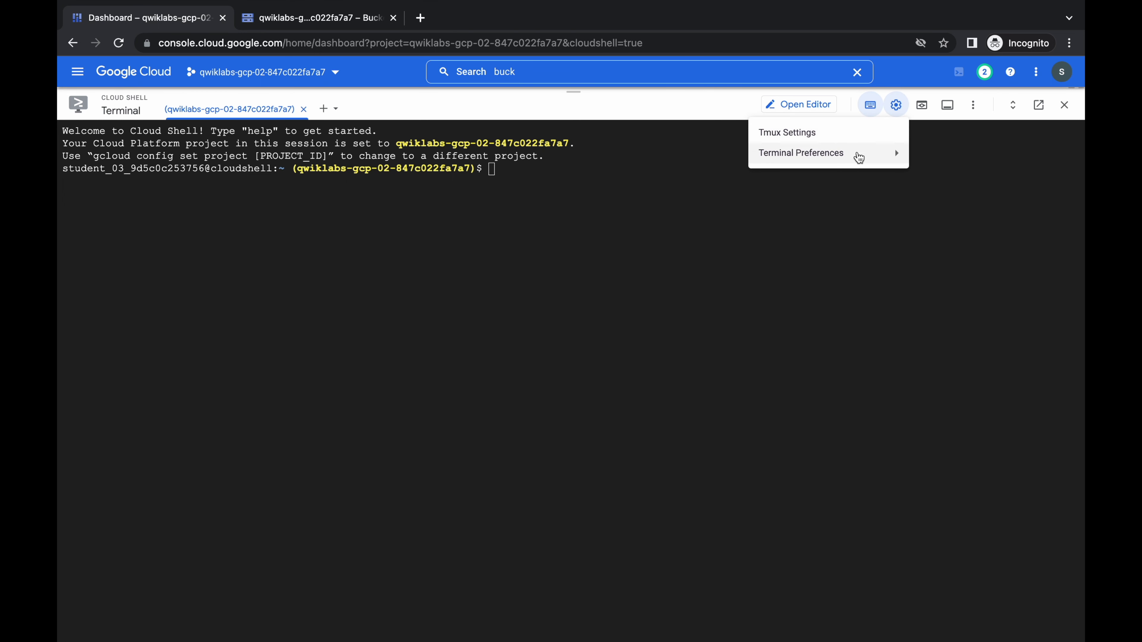
{"action": "mouse_move", "coordinate": [854, 152]}
{"action": "mouse_move", "coordinate": [668, 173]}
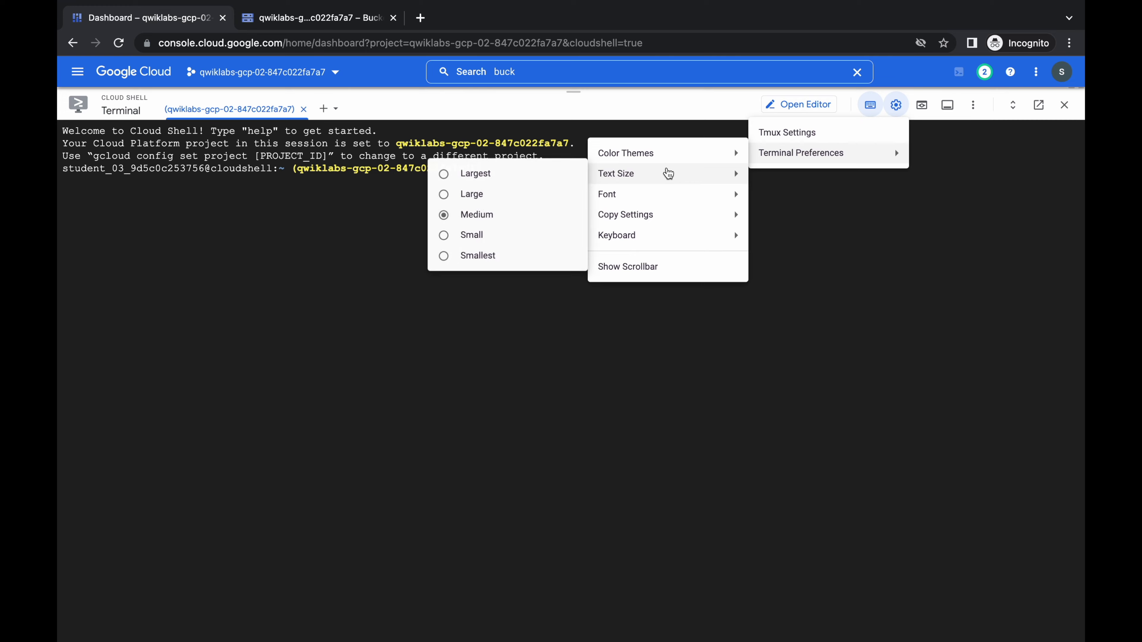
{"action": "left_click", "coordinate": [937, 341]}
Switch to the lab instructions and check progress for the objective "Create a Cloud Storage bucket".
{"action": "key", "text": "ctrl+Left"}
{"action": "scroll", "coordinate": [579, 366], "scroll_direction": "down", "scroll_amount": 15}
{"action": "scroll", "coordinate": [578, 366], "scroll_direction": "down", "scroll_amount": 3}
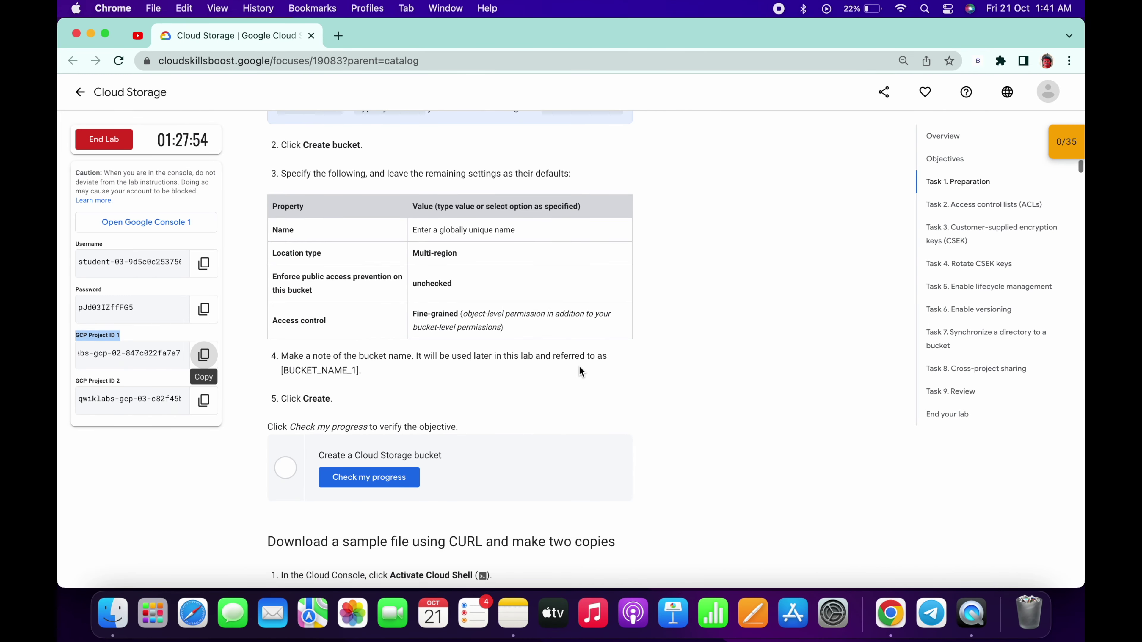
{"action": "left_click", "coordinate": [379, 483]}
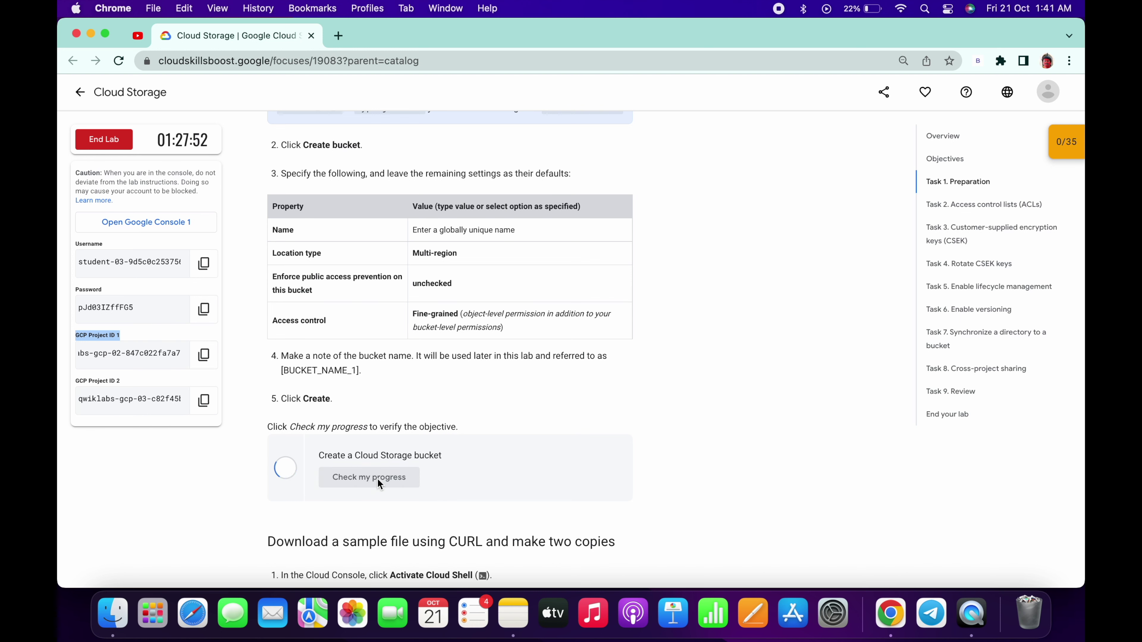
Store the bucket name in Cloud Shell with export BUCKET_NAME_1=qwiklabs-gcp-02-847c022fa7a7, using the lab's command and GCP Project ID 1.
{"action": "scroll", "coordinate": [379, 483], "scroll_direction": "down", "scroll_amount": 10}
{"action": "scroll", "coordinate": [377, 481], "scroll_direction": "down", "scroll_amount": 6}
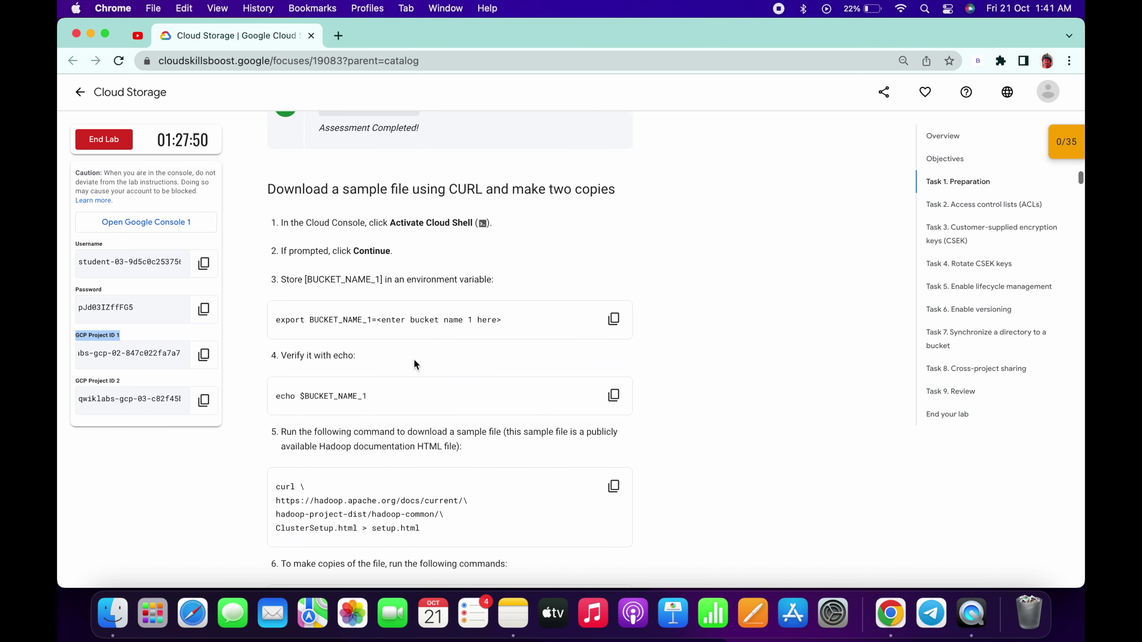
{"action": "left_click_drag", "start_coordinate": [377, 319], "coordinate": [277, 319]}
{"action": "key", "text": "super+c"}
{"action": "key", "text": "ctrl+Right"}
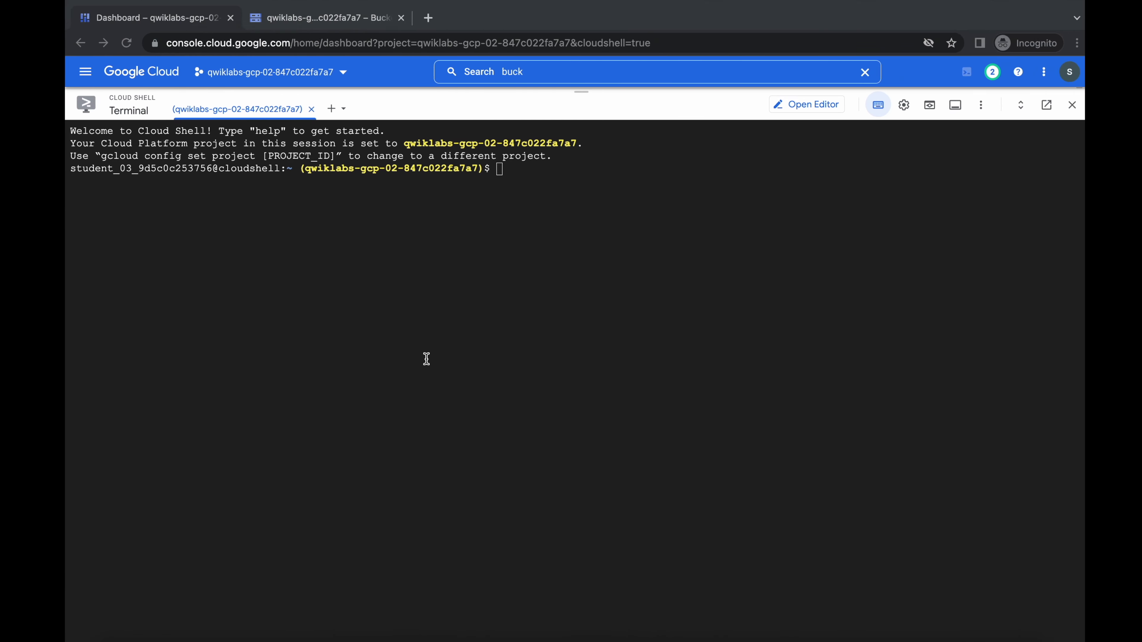
{"action": "key", "text": "super+v"}
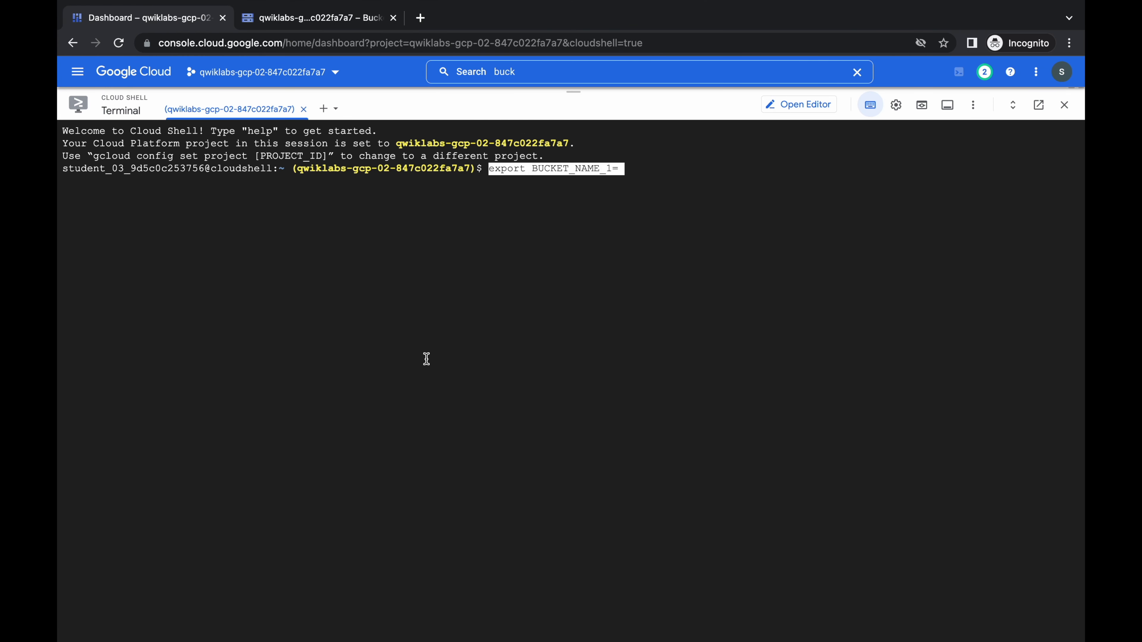
{"action": "key", "text": "Return"}
{"action": "key", "text": "Up"}
{"action": "key", "text": "ctrl+Left"}
{"action": "left_click", "coordinate": [204, 355]}
{"action": "key", "text": "ctrl+Right"}
{"action": "key", "text": "super+v"}
{"action": "key", "text": "Return"}
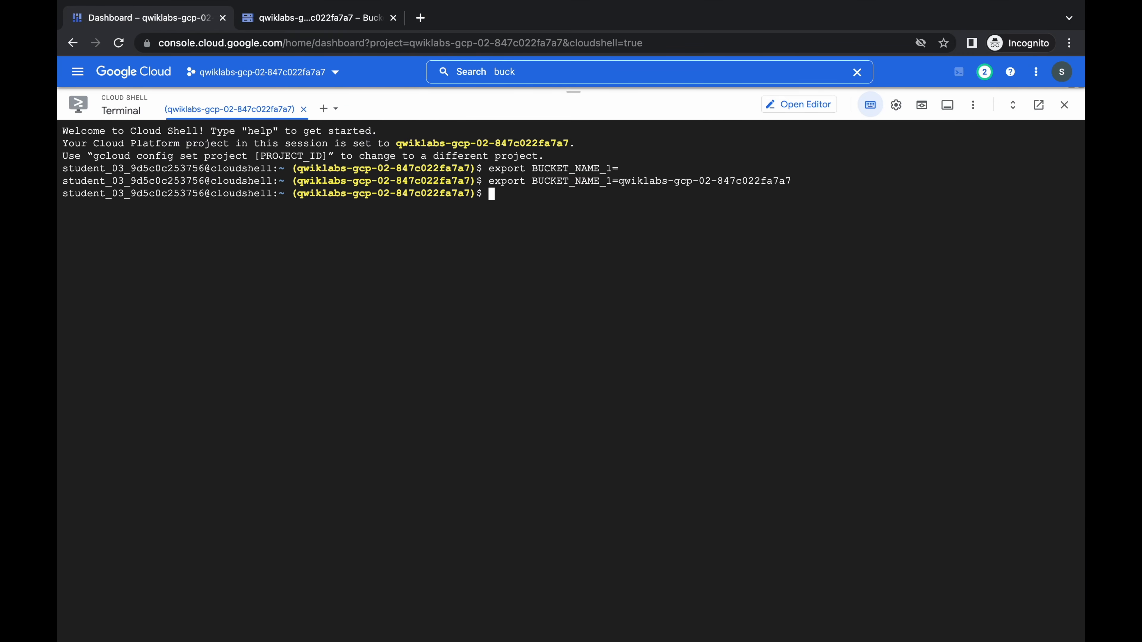
Run the lab's curl command in Cloud Shell to download the Hadoop ClusterSetup.html page as setup.html.
{"action": "key", "text": "ctrl+Left"}
{"action": "scroll", "coordinate": [631, 389], "scroll_direction": "down", "scroll_amount": 3}
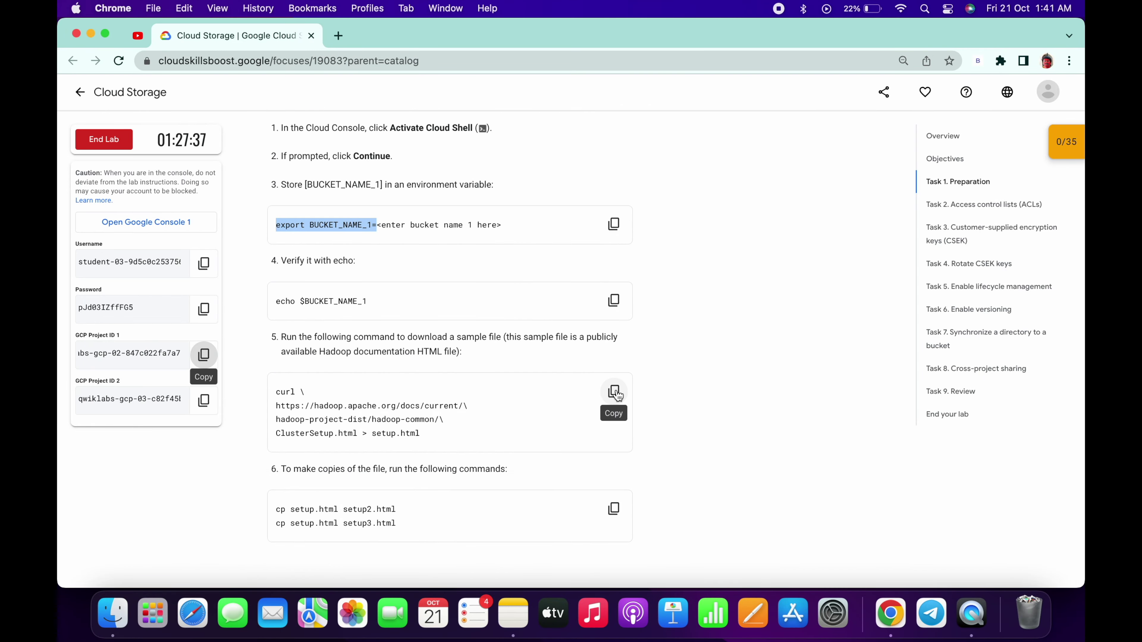
{"action": "left_click", "coordinate": [614, 392]}
{"action": "key", "text": "ctrl+Right"}
{"action": "key", "text": "super+v"}
{"action": "key", "text": "Return"}
Run the lab's cp commands in Cloud Shell to copy setup.html to setup2.html and setup3.html.
{"action": "key", "text": "ctrl+Left"}
{"action": "scroll", "coordinate": [614, 346], "scroll_direction": "down", "scroll_amount": 4}
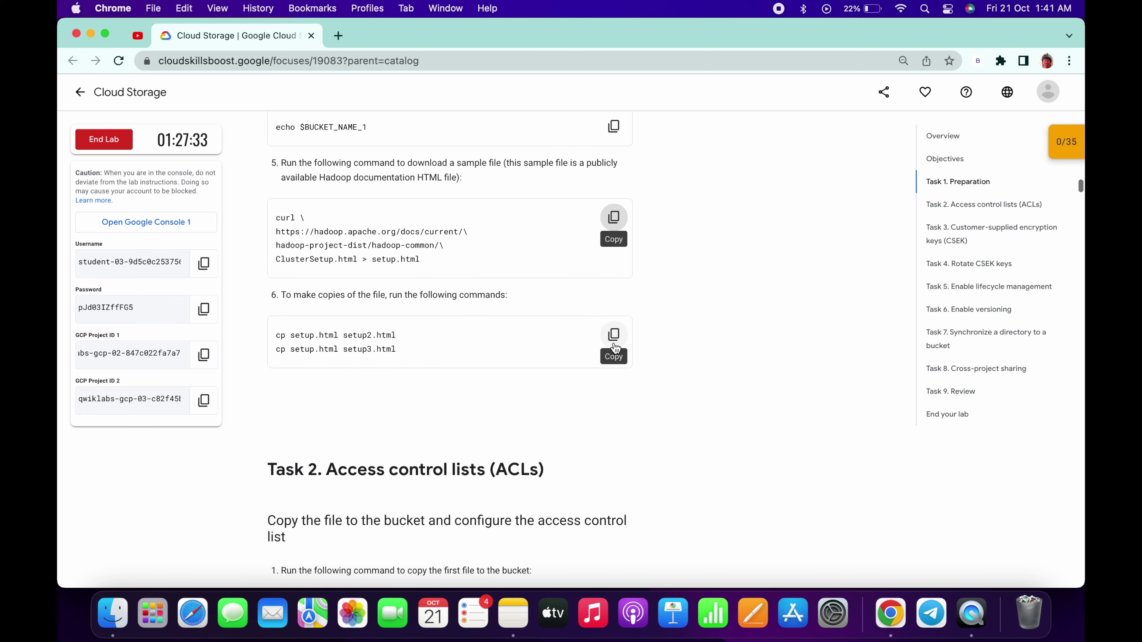
{"action": "left_click", "coordinate": [614, 336]}
{"action": "key", "text": "ctrl+Right"}
{"action": "key", "text": "super+v"}
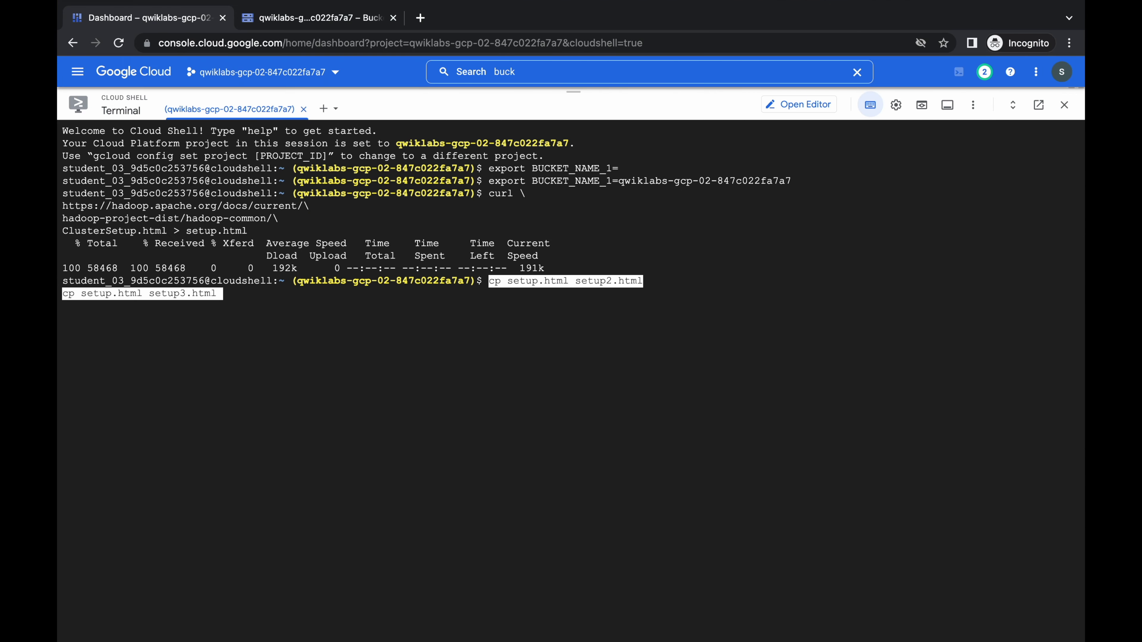
{"action": "key", "text": "Return"}
Run gsutil cp setup.html gs://$BUCKET_NAME_1/ from Task 2 to copy the first file to the bucket.
{"action": "key", "text": "ctrl+Left"}
{"action": "scroll", "coordinate": [568, 395], "scroll_direction": "down", "scroll_amount": 5}
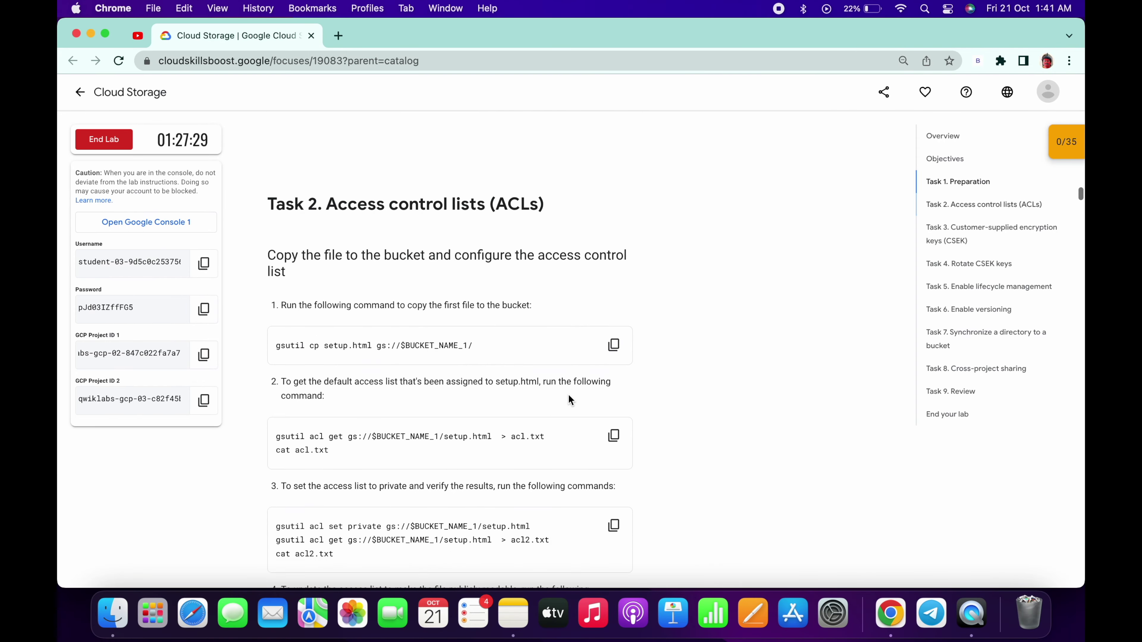
{"action": "left_click", "coordinate": [614, 302]}
{"action": "key", "text": "ctrl+Right"}
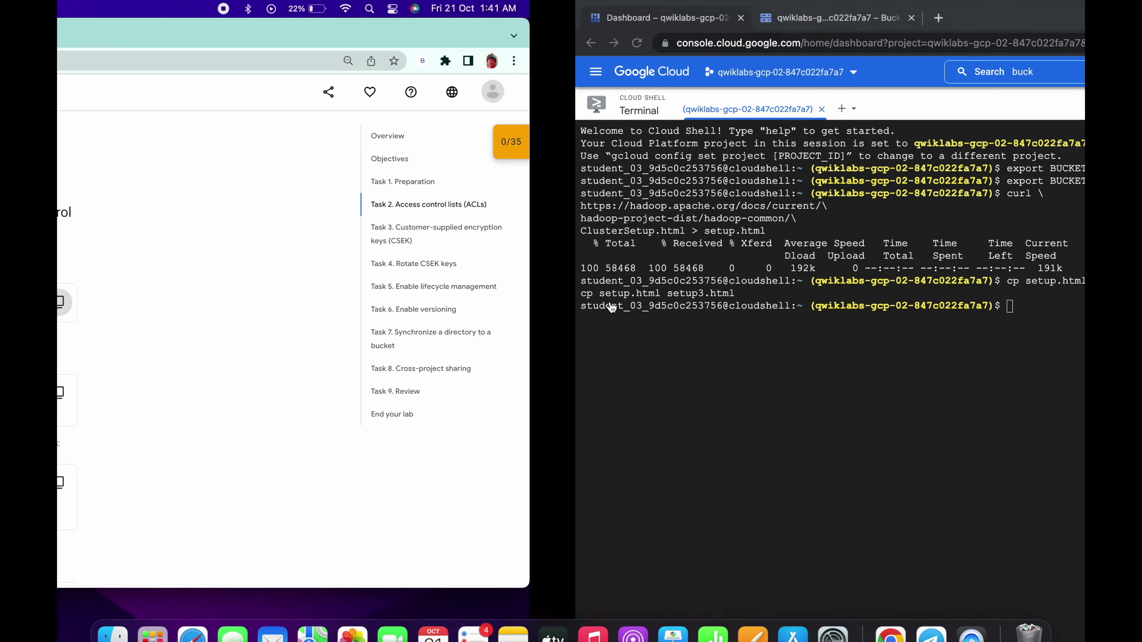
{"action": "key", "text": "super+v"}
{"action": "key", "text": "Return"}
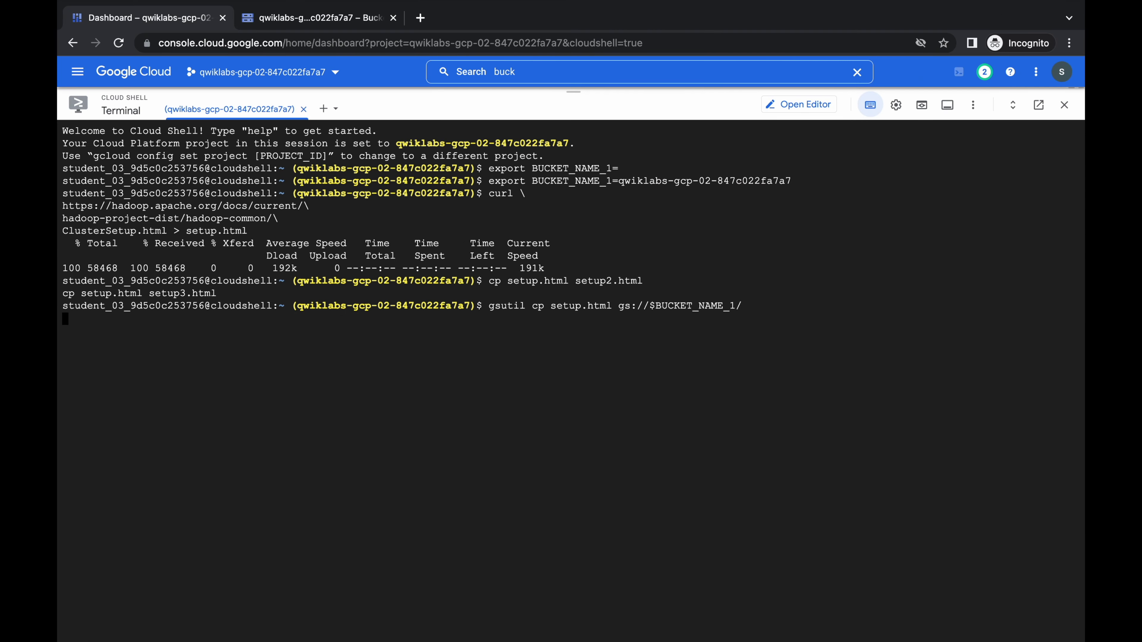
{"action": "key", "text": "Return"}
Run the lab's commands to save the default access list of setup.html to acl.txt and print it.
{"action": "key", "text": "ctrl+Left"}
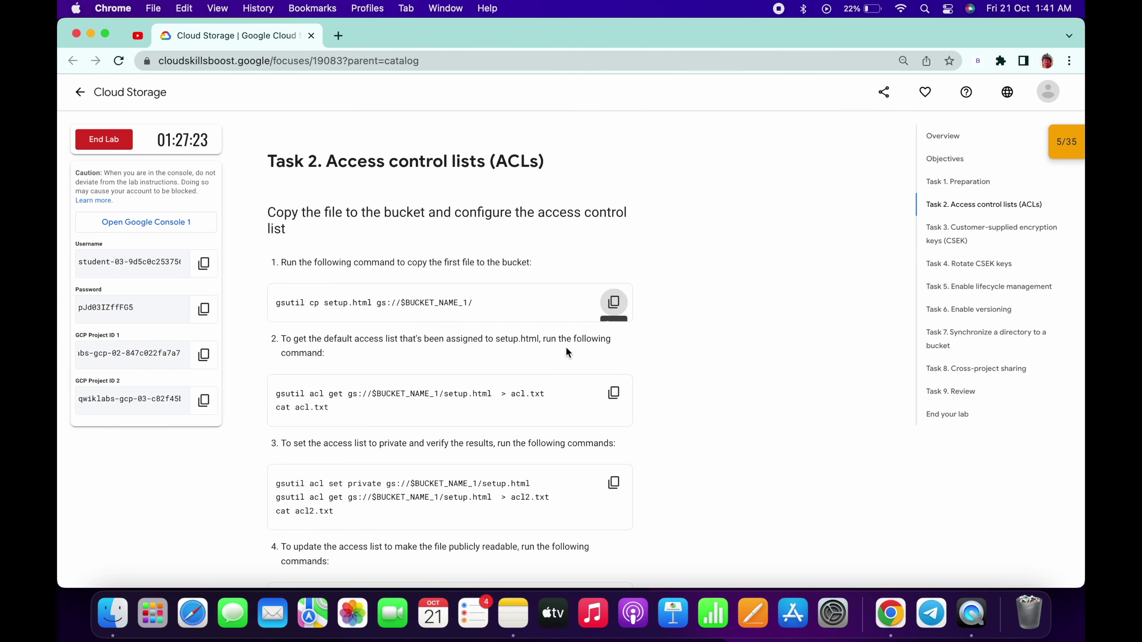
{"action": "scroll", "coordinate": [567, 348], "scroll_direction": "down", "scroll_amount": 4}
{"action": "left_click", "coordinate": [614, 241]}
{"action": "key", "text": "ctrl+Right"}
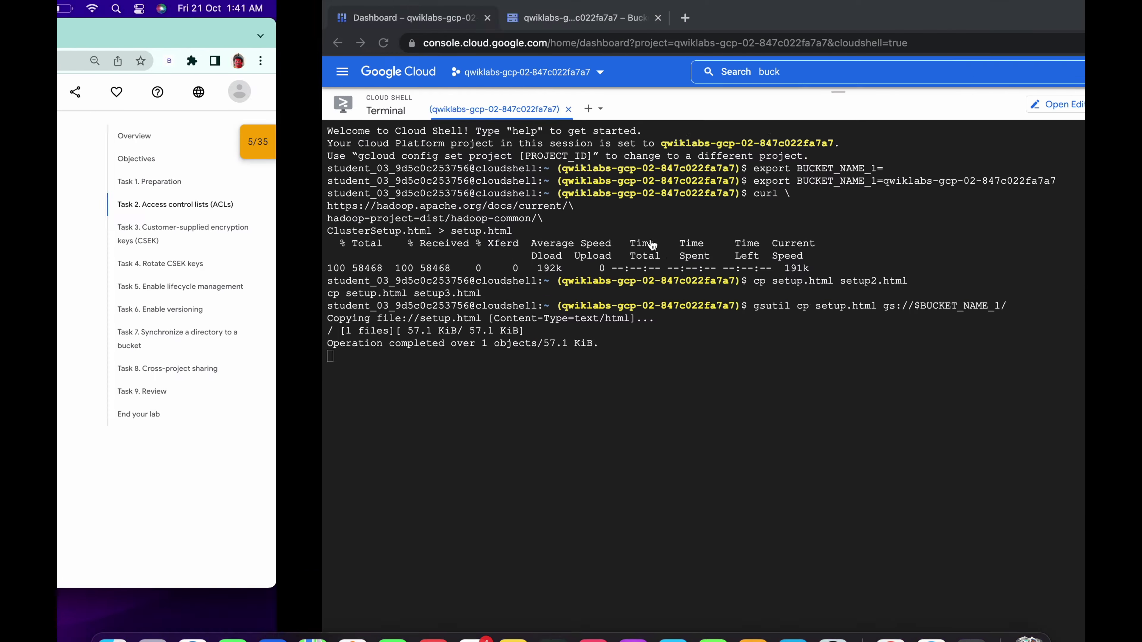
{"action": "key", "text": "super+v"}
Run the lab's commands to set the bucket's setup.html to private, save its access list to acl2.txt and print it.
{"action": "key", "text": "ctrl+Left"}
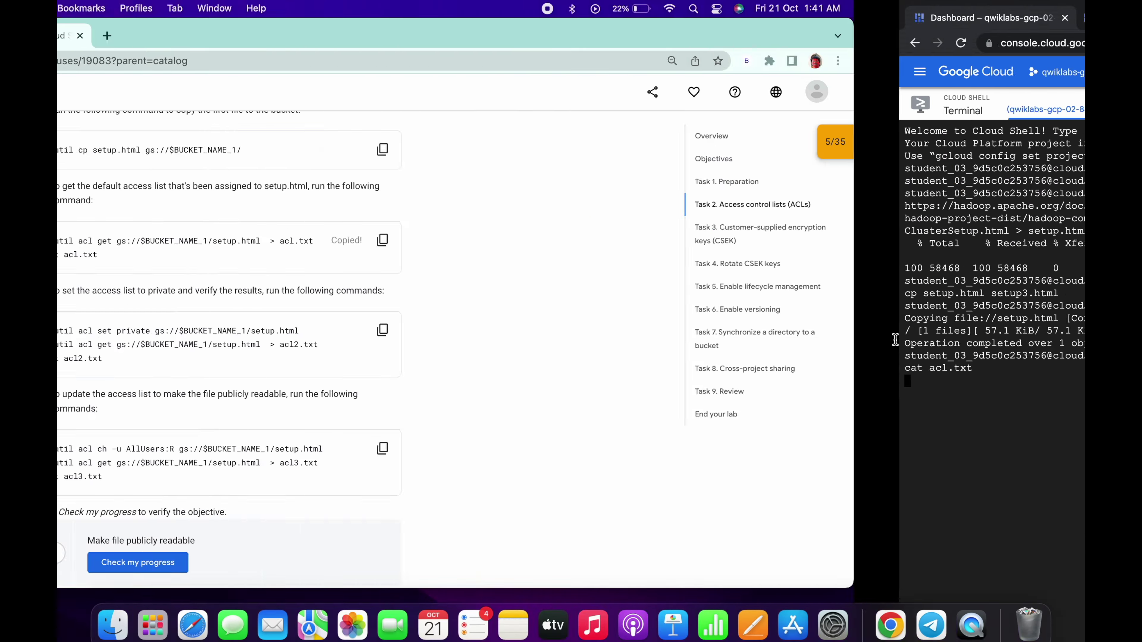
{"action": "scroll", "coordinate": [513, 349], "scroll_direction": "down", "scroll_amount": 5}
{"action": "left_click", "coordinate": [613, 151]}
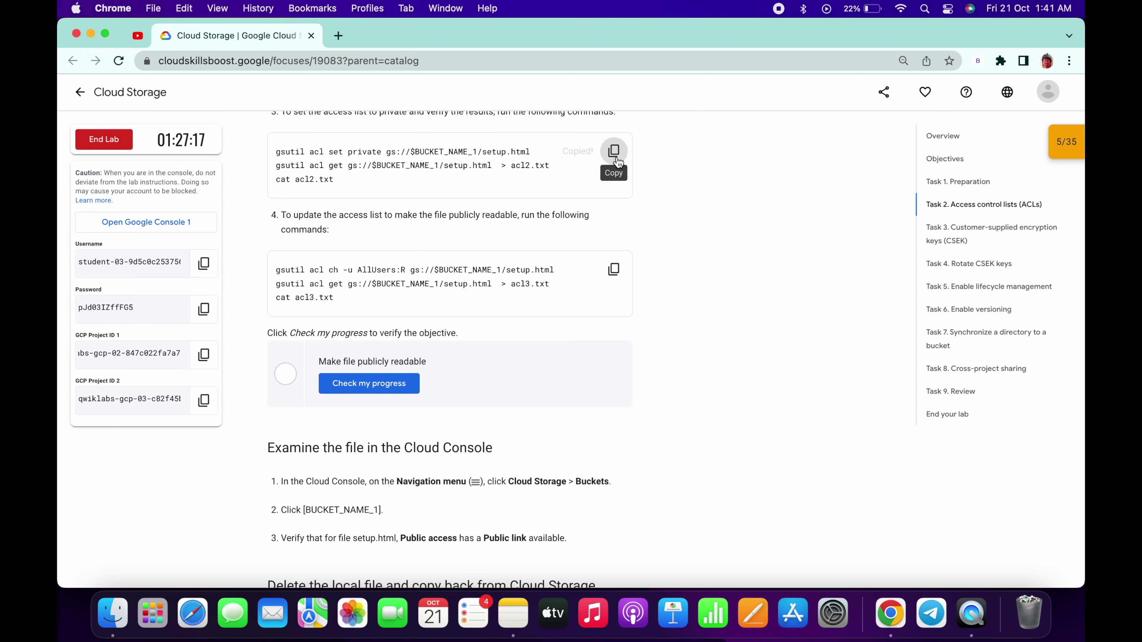
{"action": "key", "text": "ctrl+Right"}
{"action": "key", "text": "super+v"}
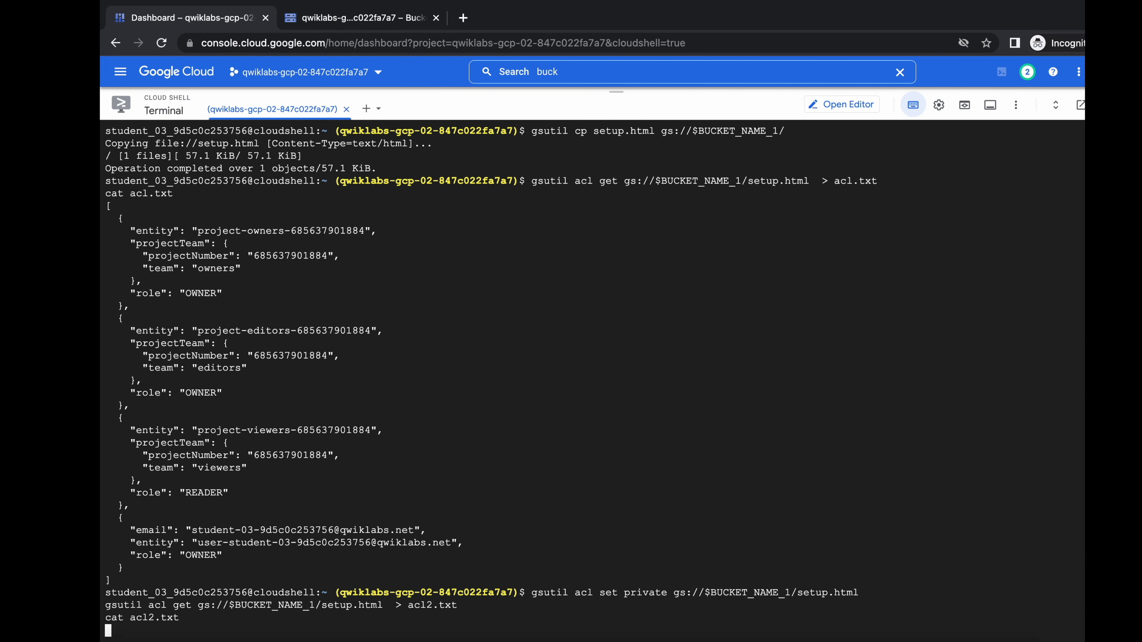
Run the lab's commands to grant AllUsers:R on setup.html, save its access list to acl3.txt and print it.
{"action": "key", "text": "ctrl+Left"}
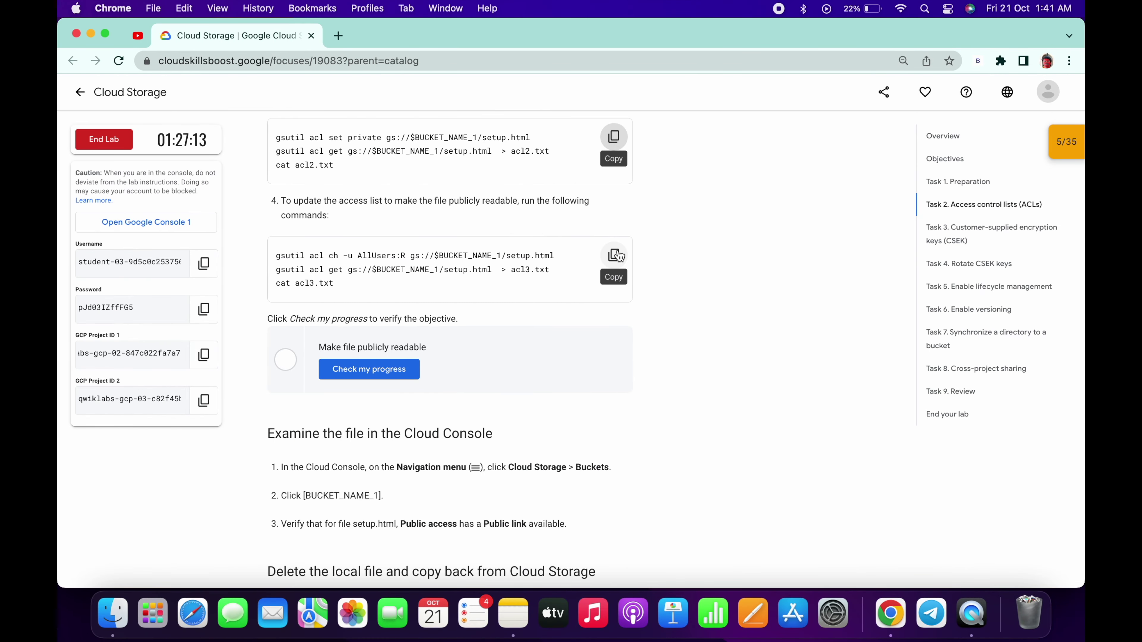
{"action": "left_click", "coordinate": [614, 255]}
{"action": "key", "text": "ctrl+Right"}
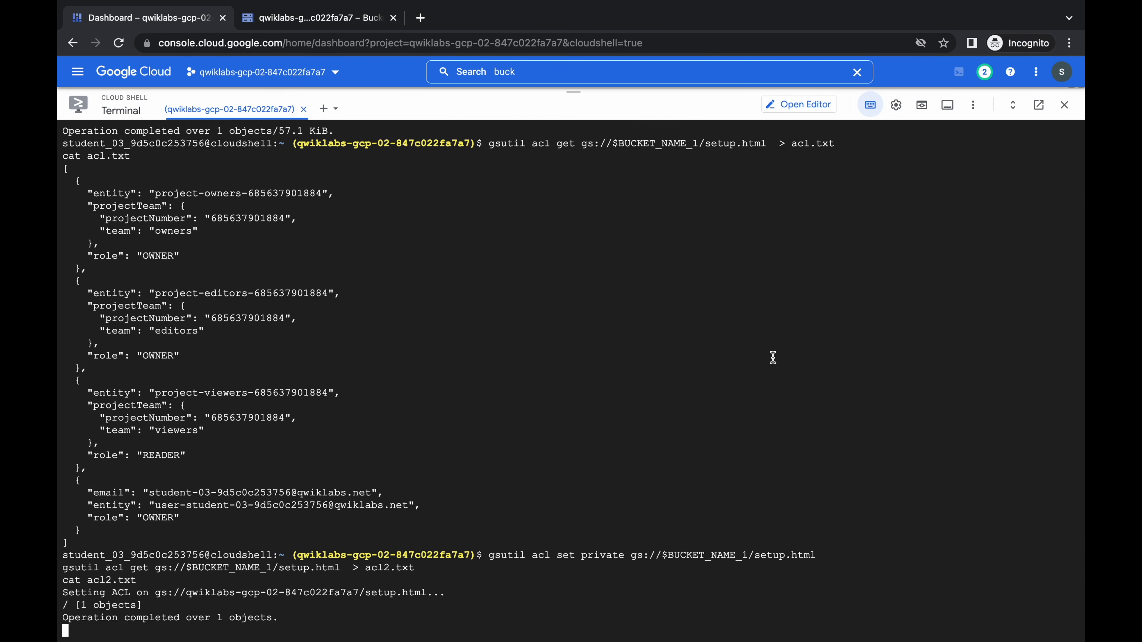
{"action": "key", "text": "super+v"}
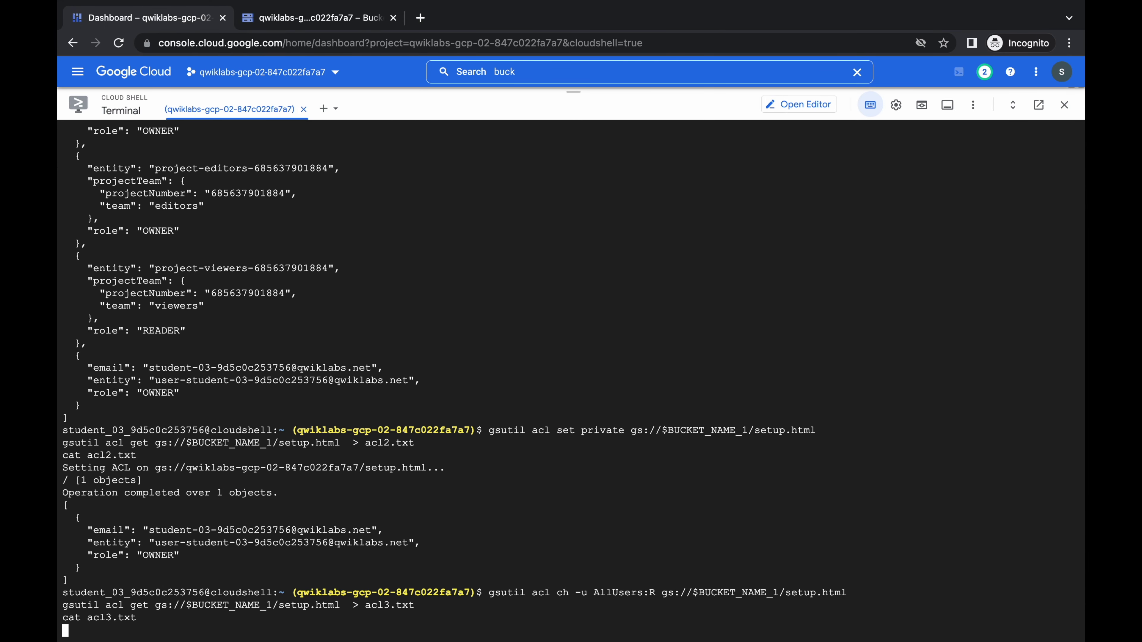
Return to the lab instructions and check progress for the objective "Make file publicly readable".
{"action": "key", "text": "ctrl+Left"}
{"action": "scroll", "coordinate": [452, 315], "scroll_direction": "down", "scroll_amount": 3}
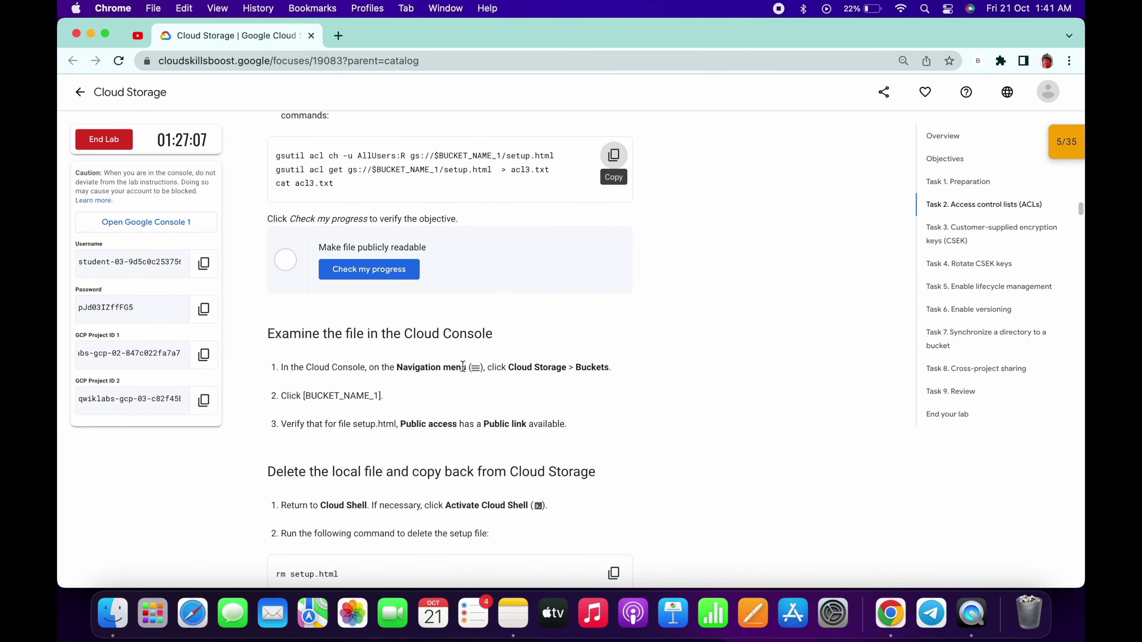
{"action": "scroll", "coordinate": [465, 375], "scroll_direction": "down", "scroll_amount": 2}
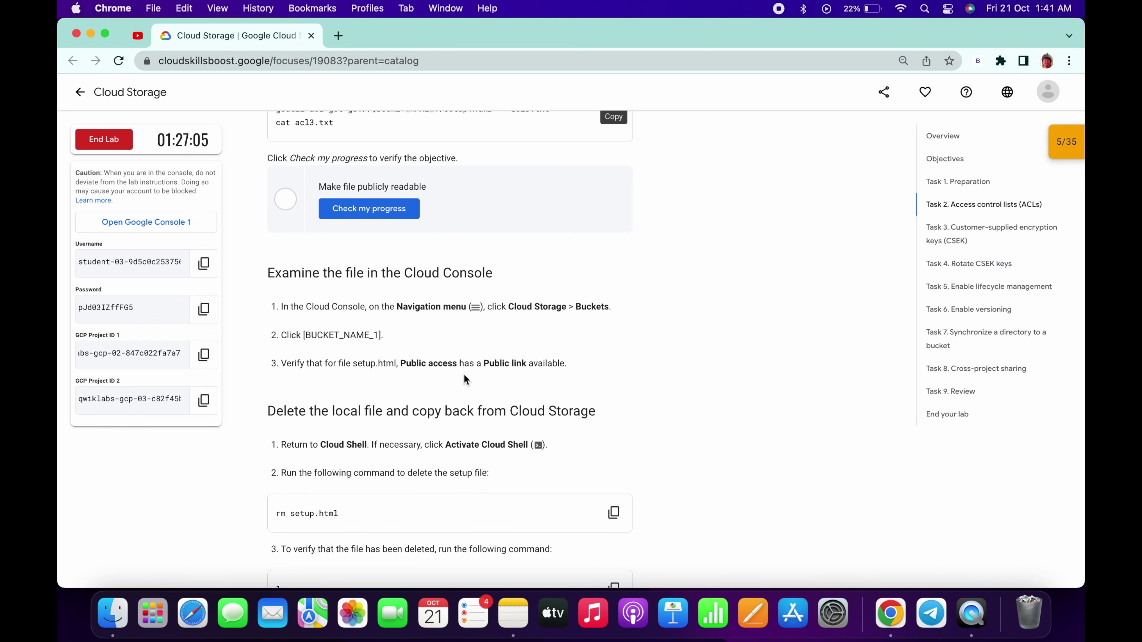
{"action": "left_click", "coordinate": [379, 202]}
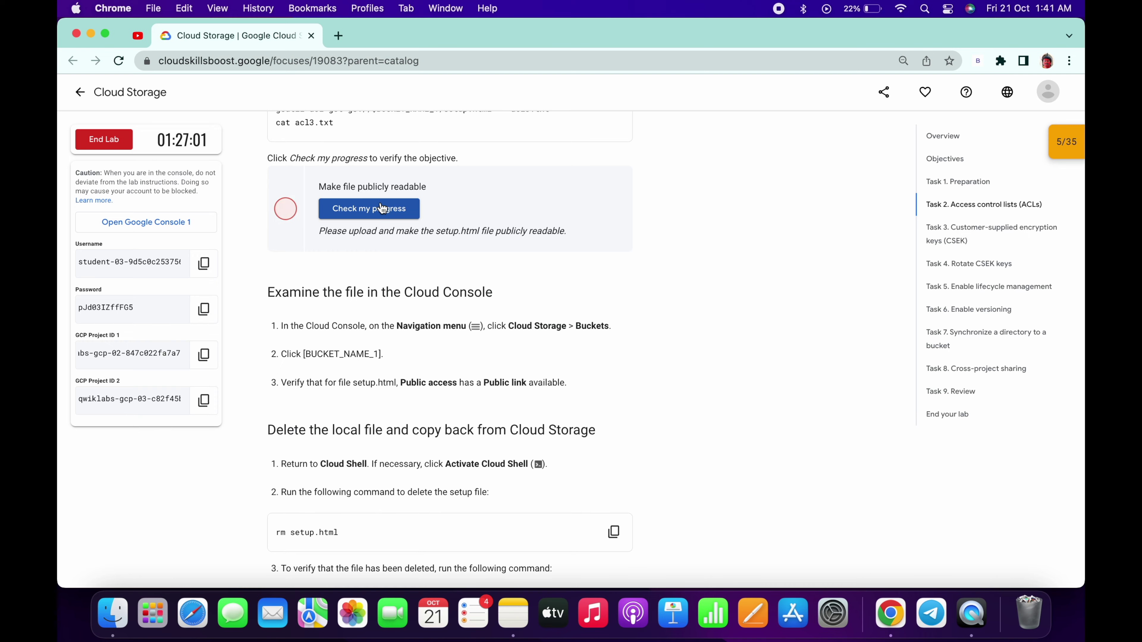
Recheck progress for the lab objective "Make file publicly readable".
{"action": "left_click", "coordinate": [381, 205]}
{"action": "left_click", "coordinate": [381, 208]}
{"action": "key", "text": "ctrl+Right"}
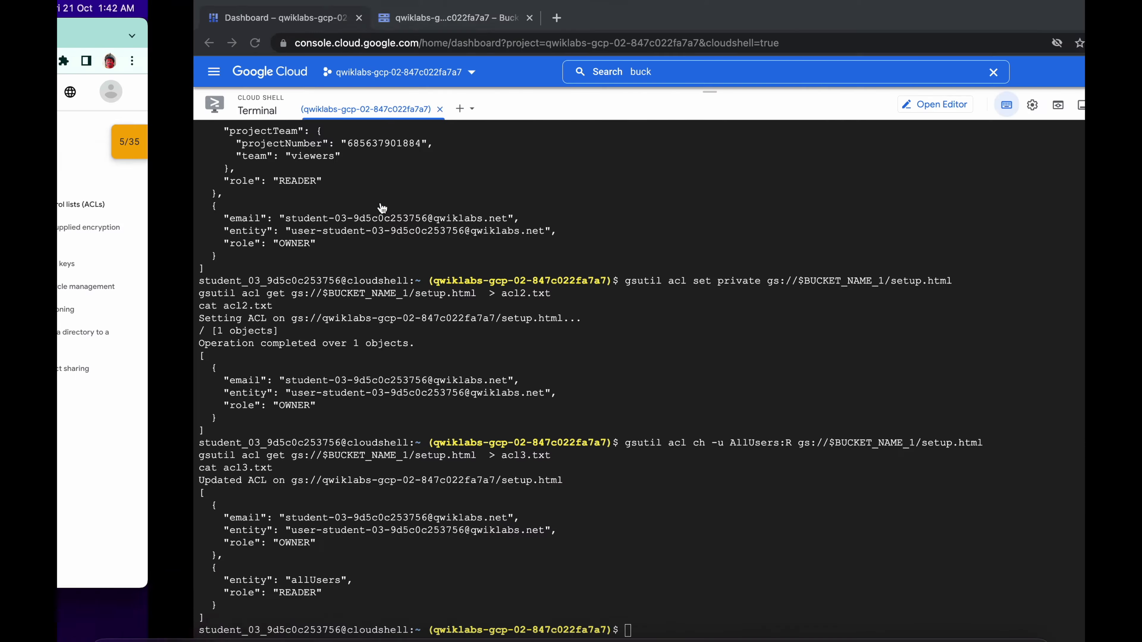
{"action": "key", "text": "ctrl+Left"}
{"action": "left_click", "coordinate": [352, 215]}
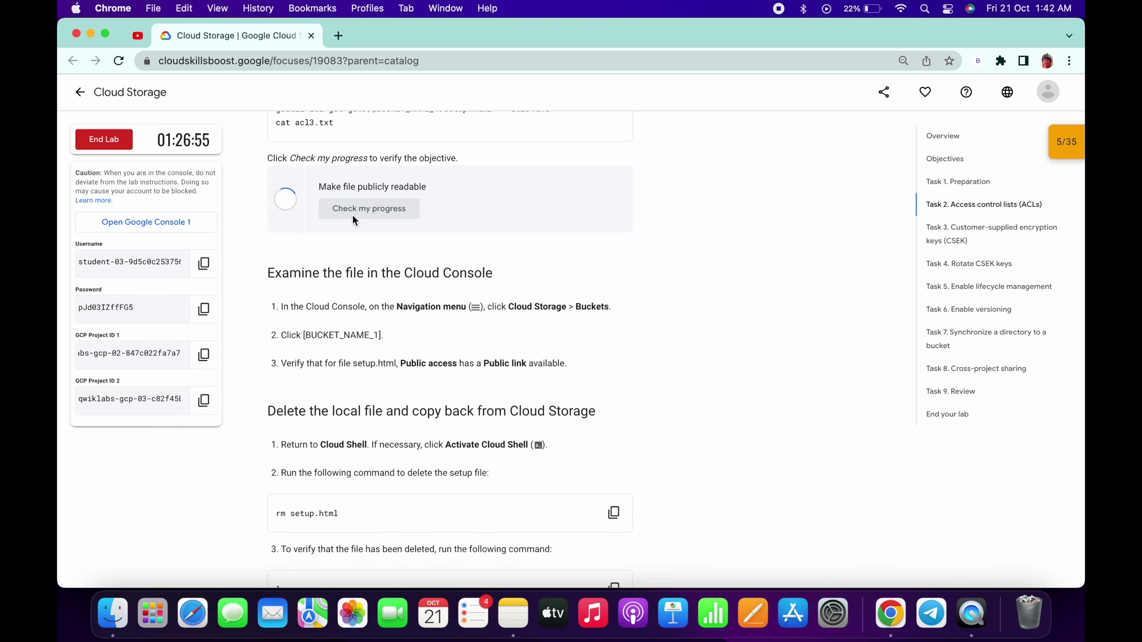
Run the lab's rm setup.html command in Cloud Shell to delete the local setup file.
{"action": "scroll", "coordinate": [352, 214], "scroll_direction": "down", "scroll_amount": 4}
{"action": "scroll", "coordinate": [353, 215], "scroll_direction": "down", "scroll_amount": 2}
{"action": "key", "text": "ctrl+Right"}
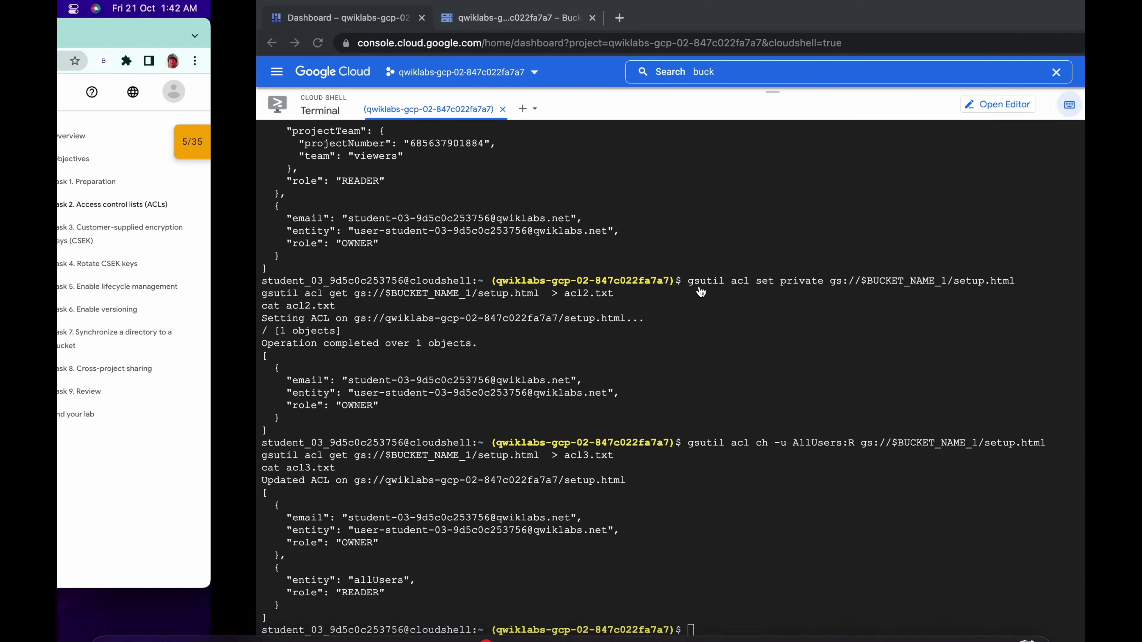
{"action": "key", "text": "super+v"}
{"action": "key", "text": "Return"}
Run the lab's gsutil cp command to copy setup.html from the $BUCKET_NAME_1 bucket back to Cloud Shell.
{"action": "key", "text": "ctrl+Left"}
{"action": "scroll", "coordinate": [563, 350], "scroll_direction": "down", "scroll_amount": 3}
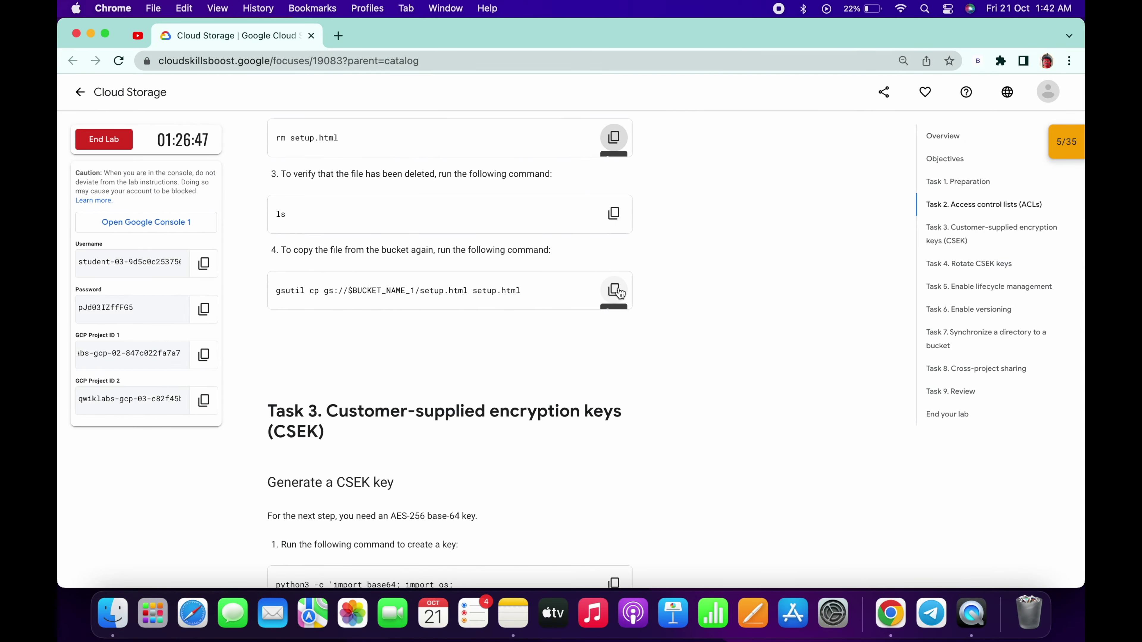
{"action": "left_click", "coordinate": [614, 290]}
{"action": "key", "text": "ctrl+Right"}
{"action": "key", "text": "super+v"}
{"action": "key", "text": "Return"}
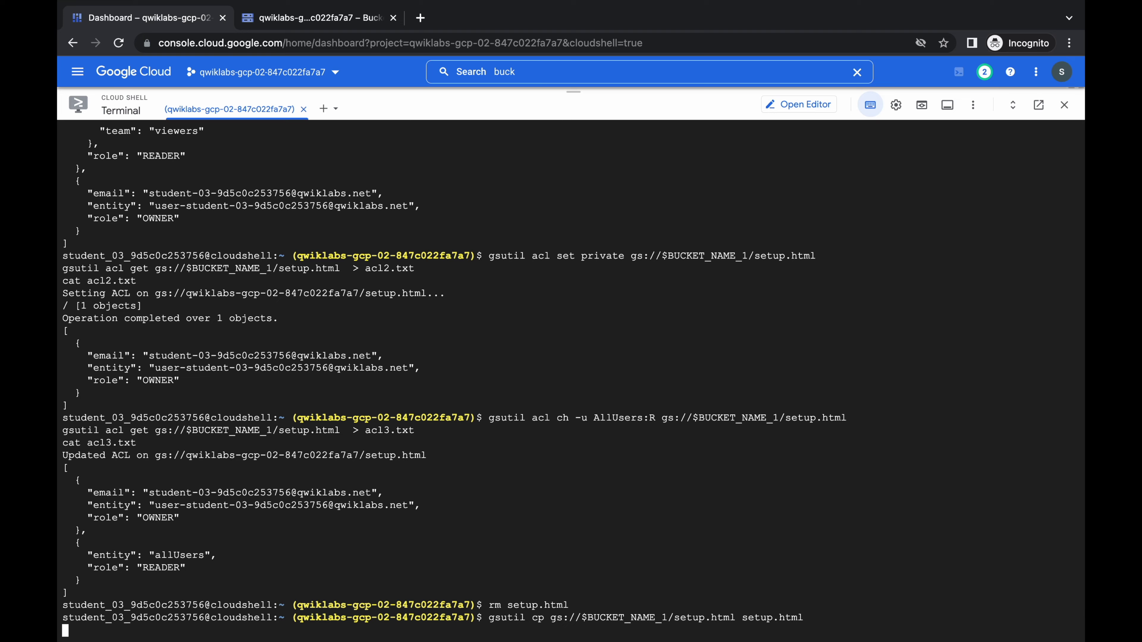
Run the lab's python3 command from Task 3 to generate a random AES-256 base-64 encryption key.
{"action": "key", "text": "ctrl+Left"}
{"action": "scroll", "coordinate": [548, 365], "scroll_direction": "down", "scroll_amount": 7}
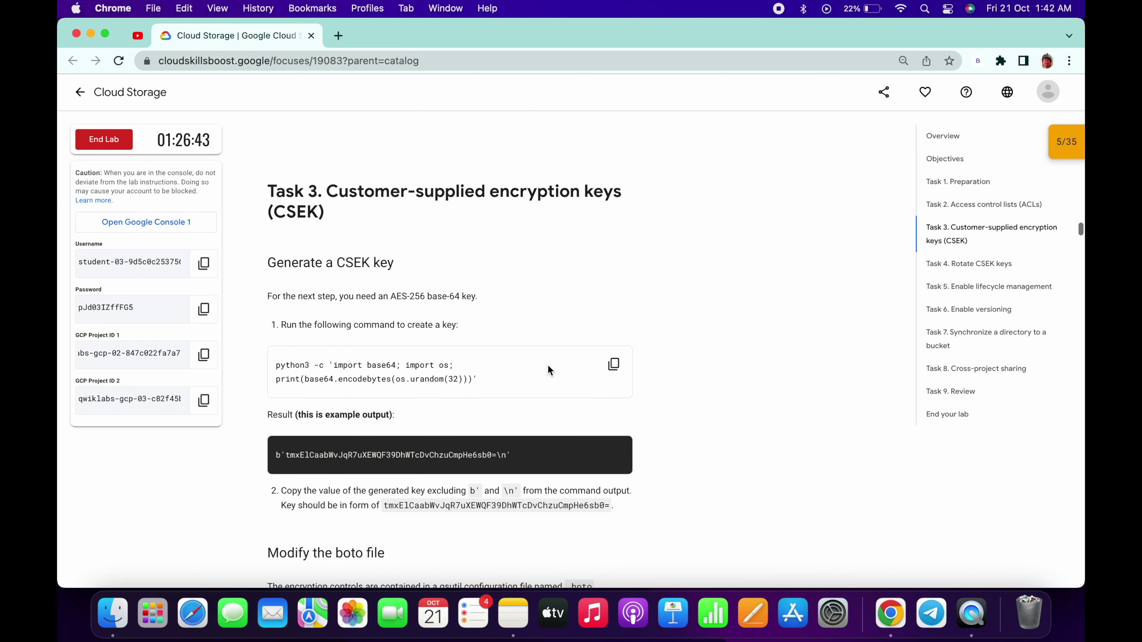
{"action": "left_click", "coordinate": [612, 366]}
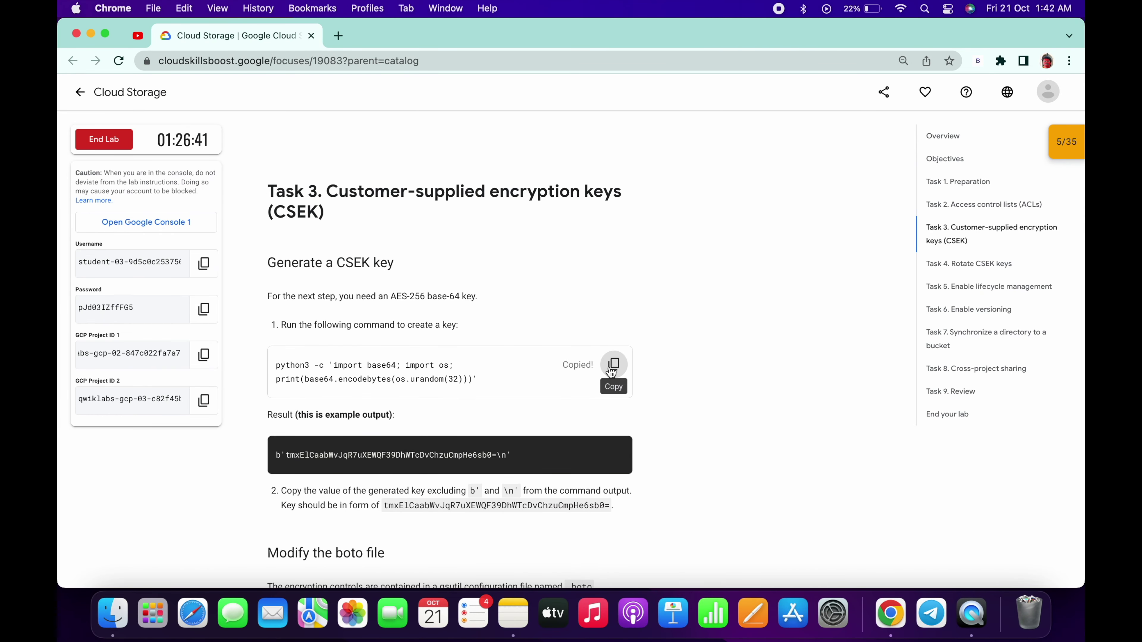
{"action": "key", "text": "ctrl+Right"}
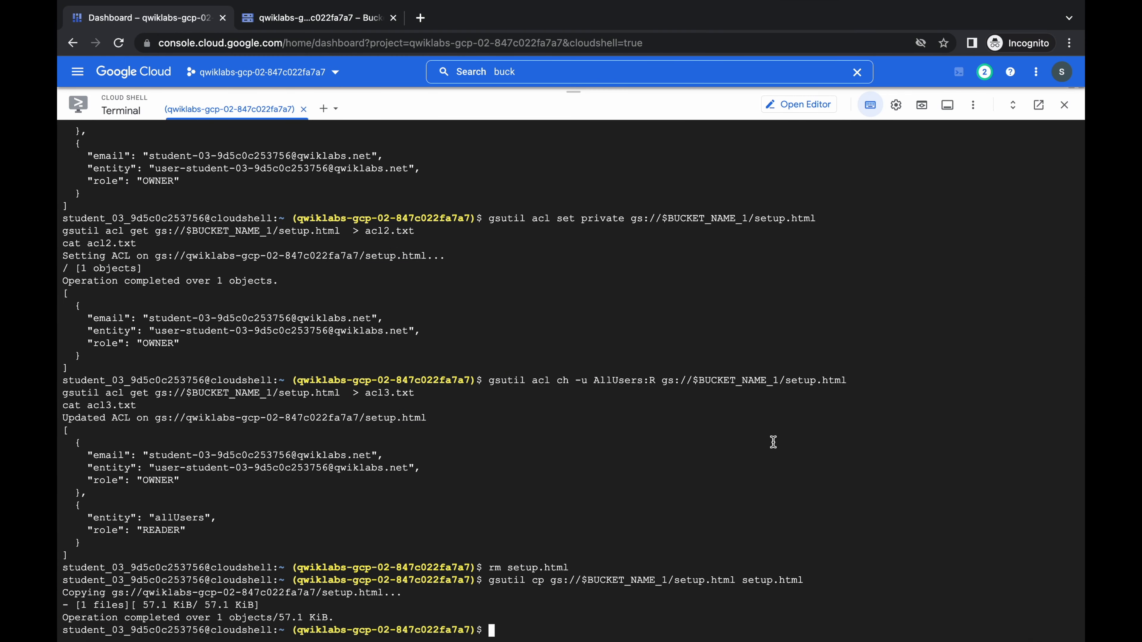
{"action": "key", "text": "super+v"}
{"action": "key", "text": "Return"}
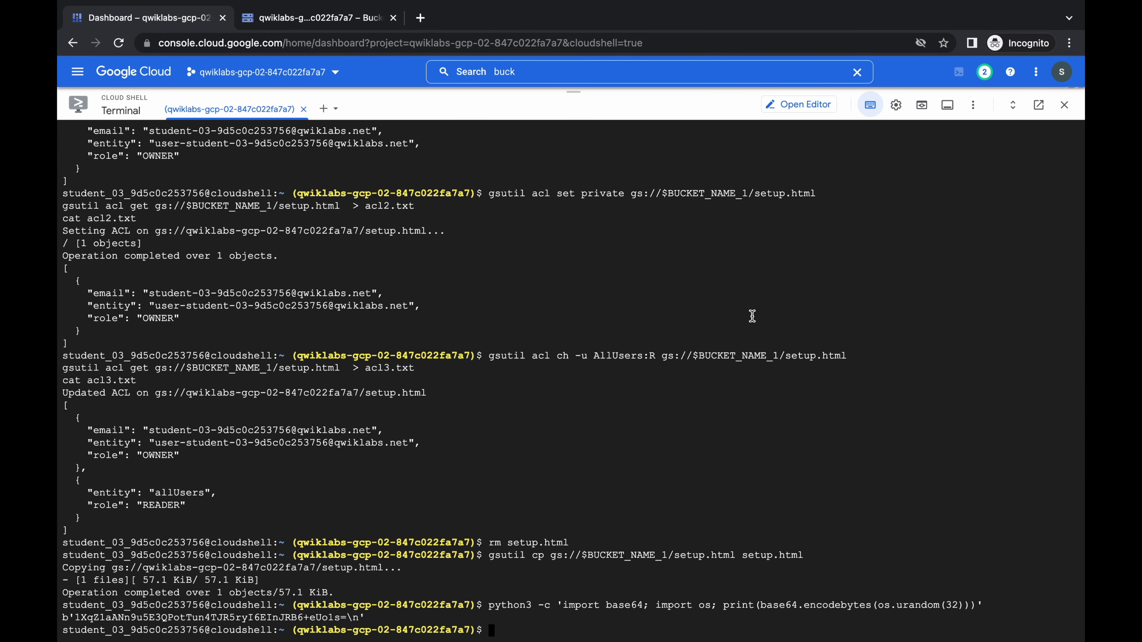
Copy the generated encryption key without the b' prefix and \n' ending, and paste it into a new note in Notes.
{"action": "key", "text": "super+equal"}
{"action": "key", "text": "super+equal"}
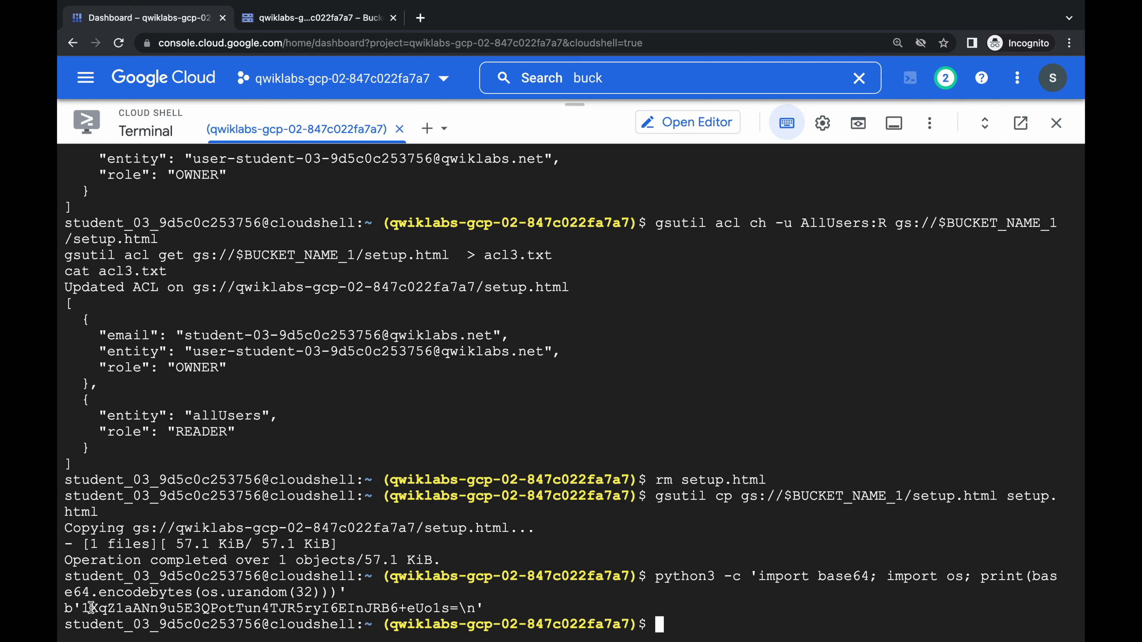
{"action": "left_click_drag", "start_coordinate": [82, 608], "coordinate": [457, 607]}
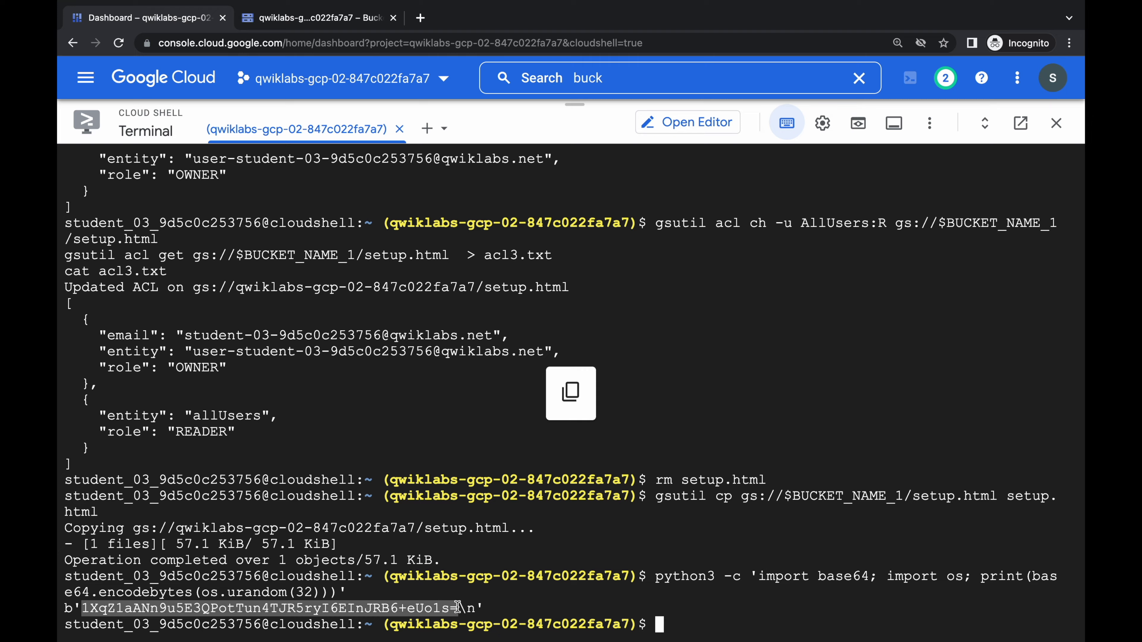
{"action": "key", "text": "ctrl+Left"}
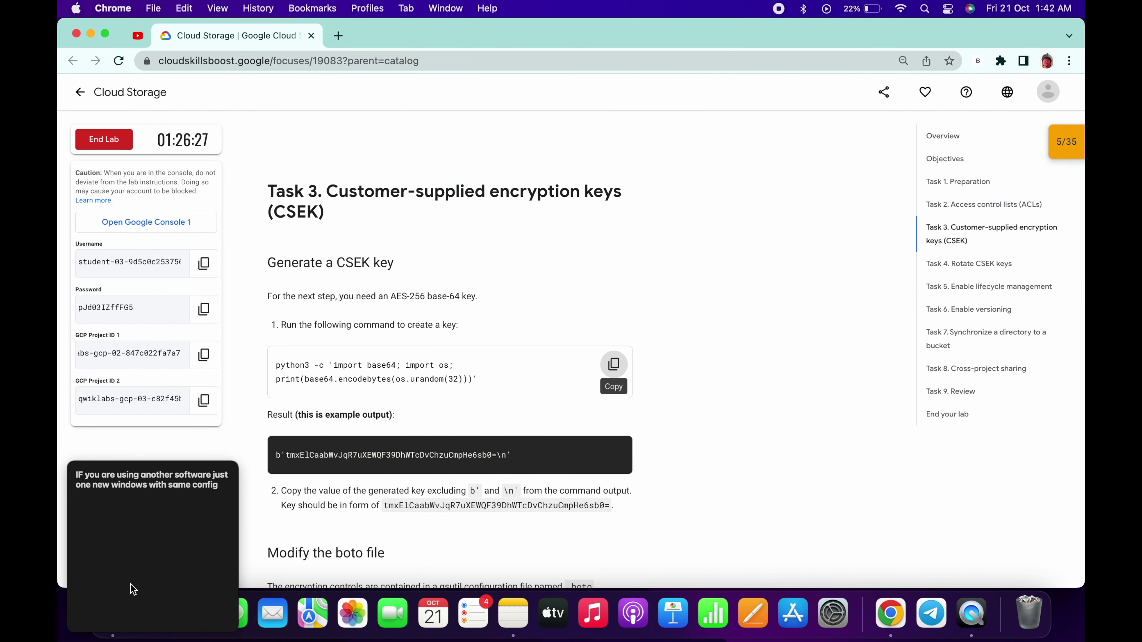
{"action": "key", "text": "fn+q"}
{"action": "key", "text": "super+v"}
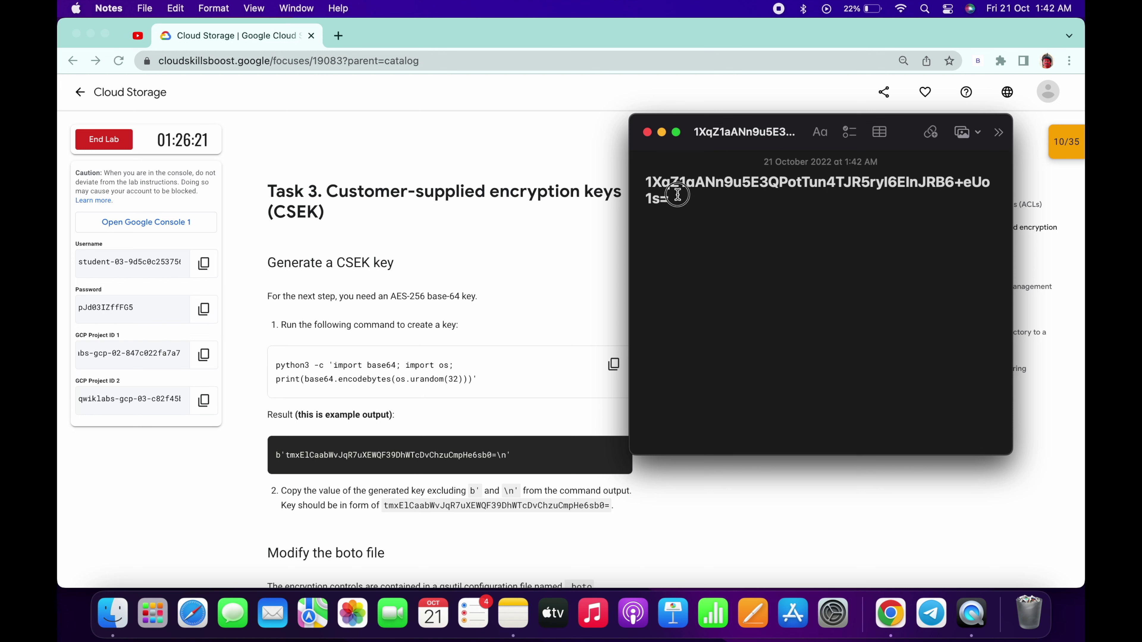
Widen the note window so the encryption key fits on one line, and minimize the note.
{"action": "left_click_drag", "start_coordinate": [672, 199], "coordinate": [645, 183]}
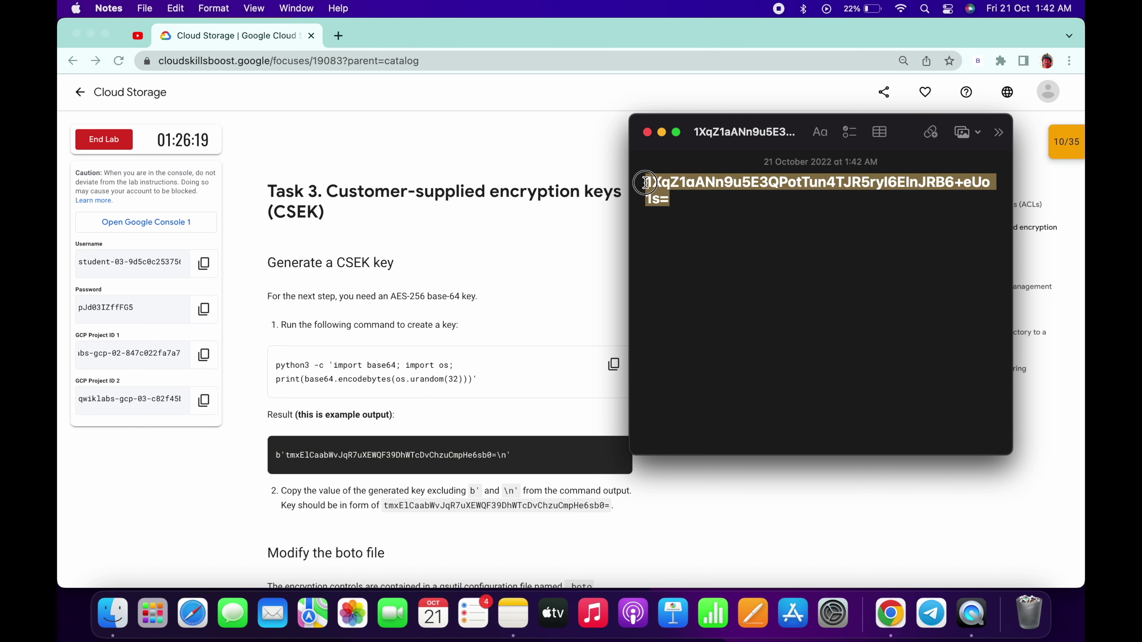
{"action": "left_click", "coordinate": [750, 262]}
{"action": "left_click", "coordinate": [1007, 207]}
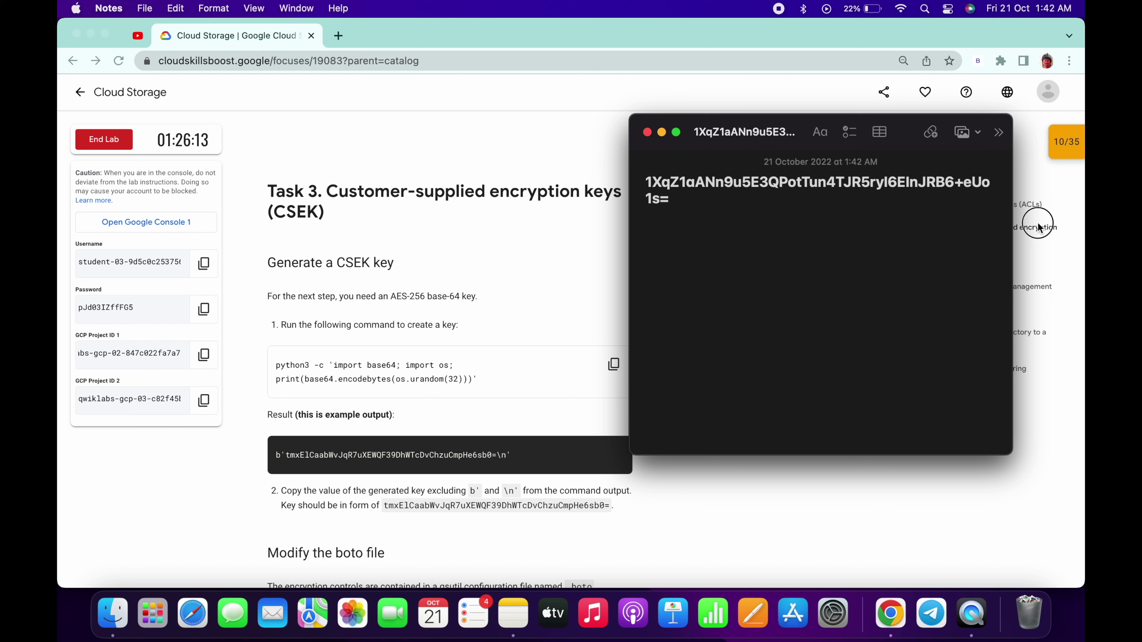
{"action": "left_click", "coordinate": [1004, 343]}
{"action": "left_click_drag", "start_coordinate": [1004, 341], "coordinate": [1054, 308]}
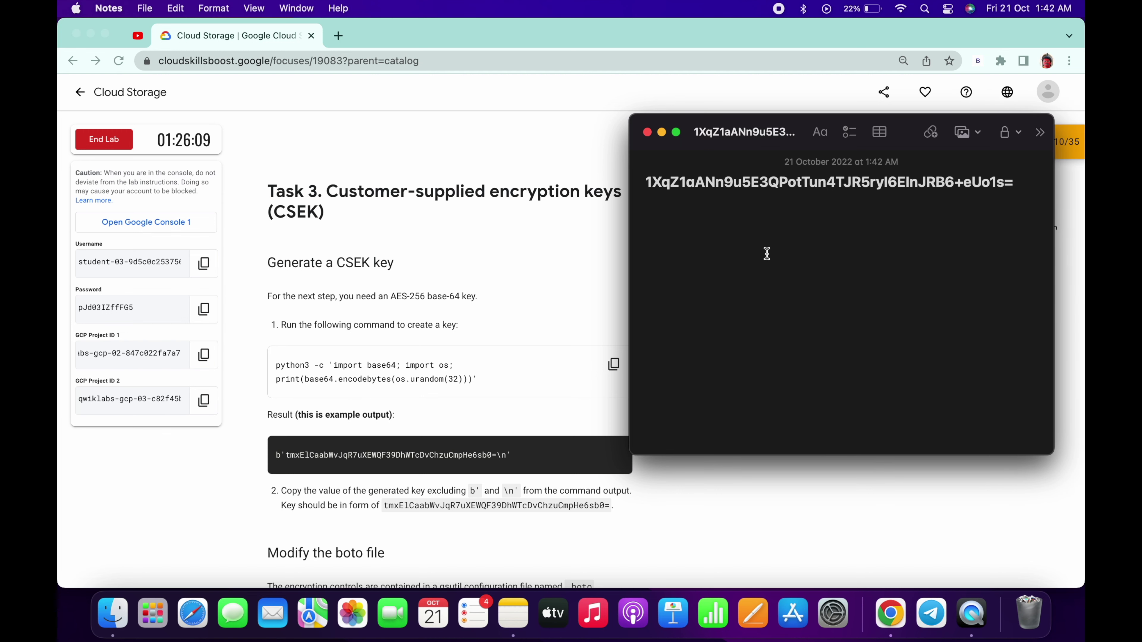
{"action": "key", "text": "ctrl+Right"}
{"action": "key", "text": "ctrl+Left"}
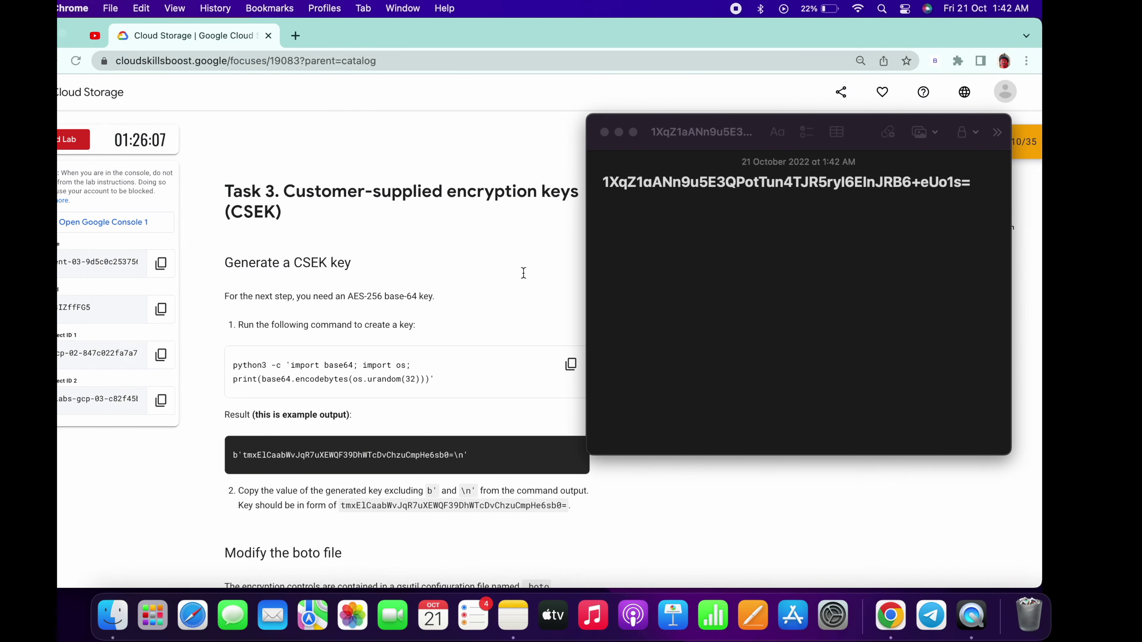
{"action": "left_click", "coordinate": [661, 134]}
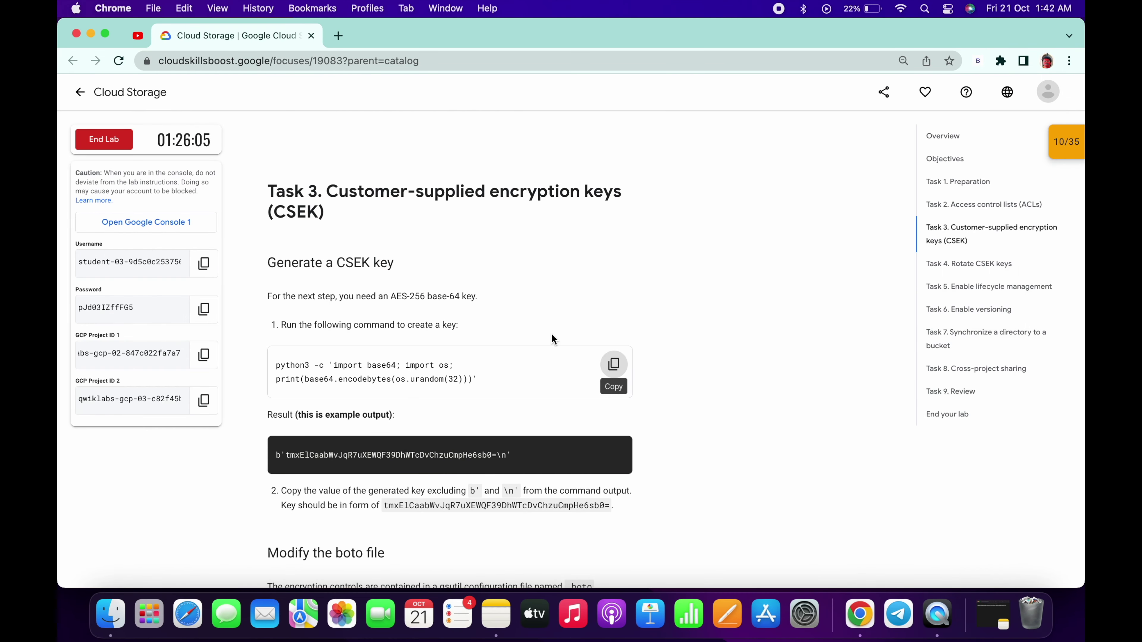
Run the lab's ls -al and nano .boto commands to list all files and open the boto file.
{"action": "scroll", "coordinate": [551, 334], "scroll_direction": "down", "scroll_amount": 3}
{"action": "left_click_drag", "start_coordinate": [470, 394], "coordinate": [517, 395]}
{"action": "key", "text": "ctrl+Right"}
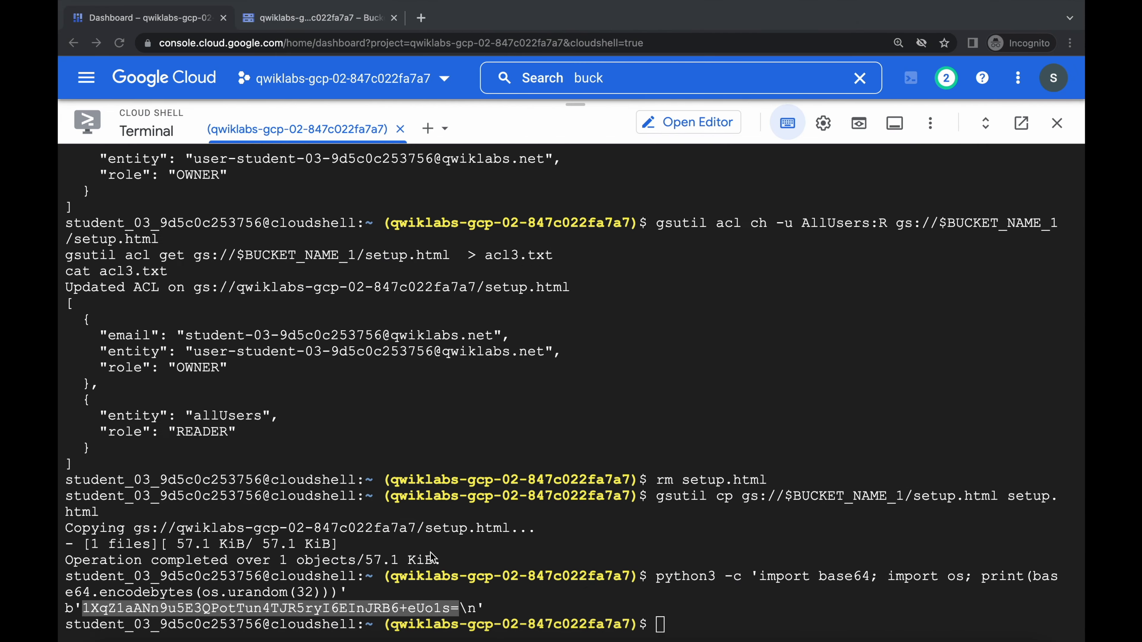
{"action": "key", "text": "ctrl+minus"}
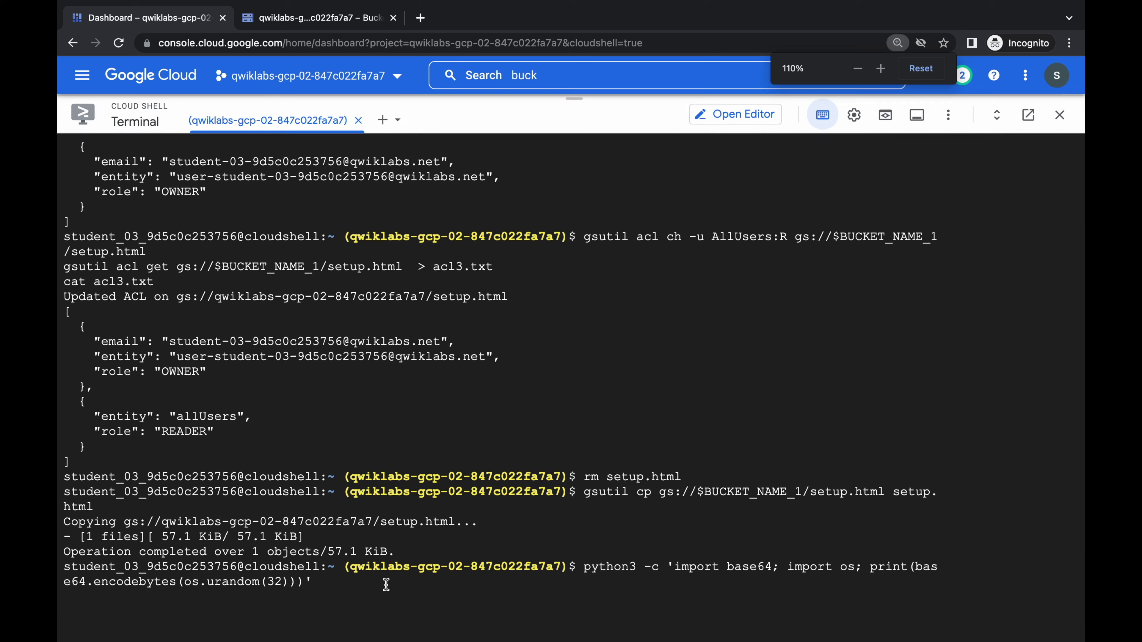
{"action": "key", "text": "ctrl+minus"}
{"action": "key", "text": "ctrl+Left"}
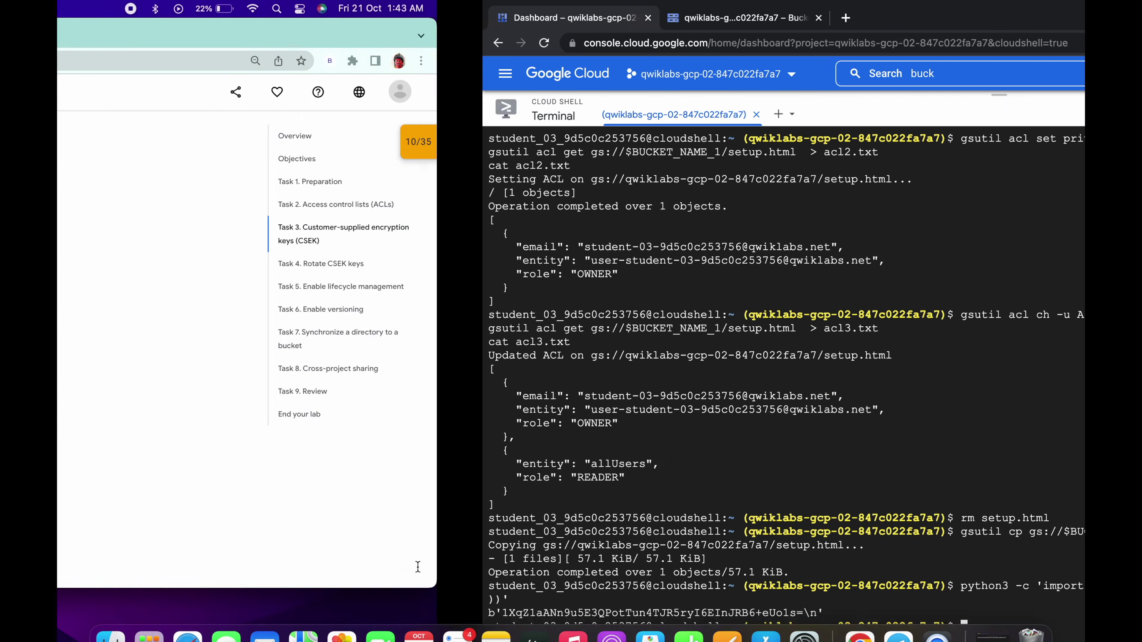
{"action": "scroll", "coordinate": [592, 272], "scroll_direction": "down", "scroll_amount": 5}
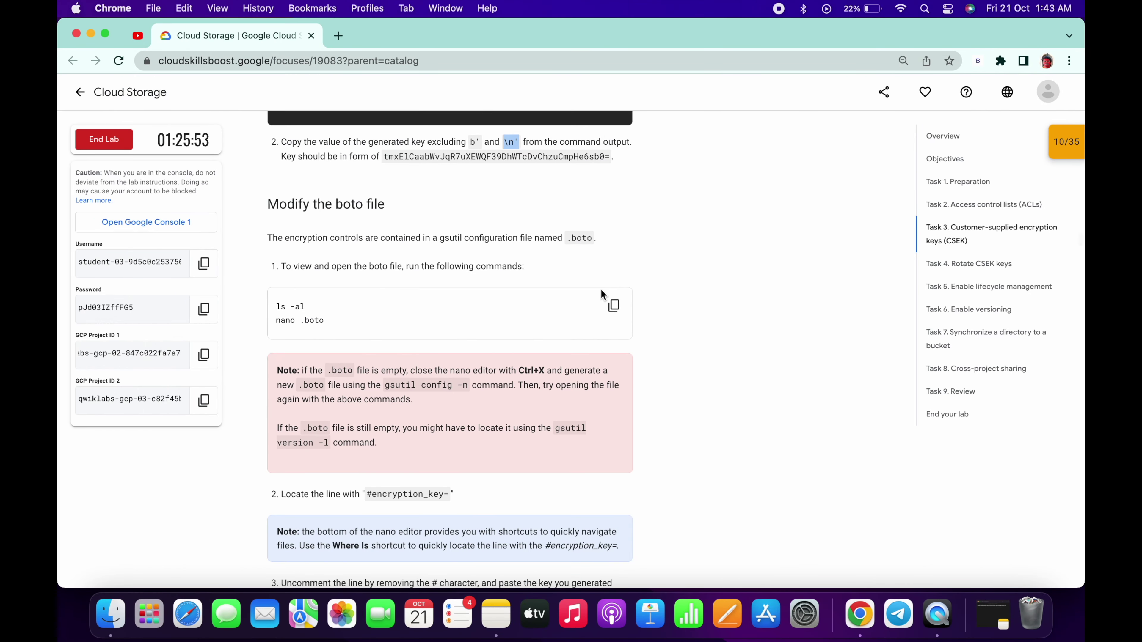
{"action": "left_click", "coordinate": [614, 308]}
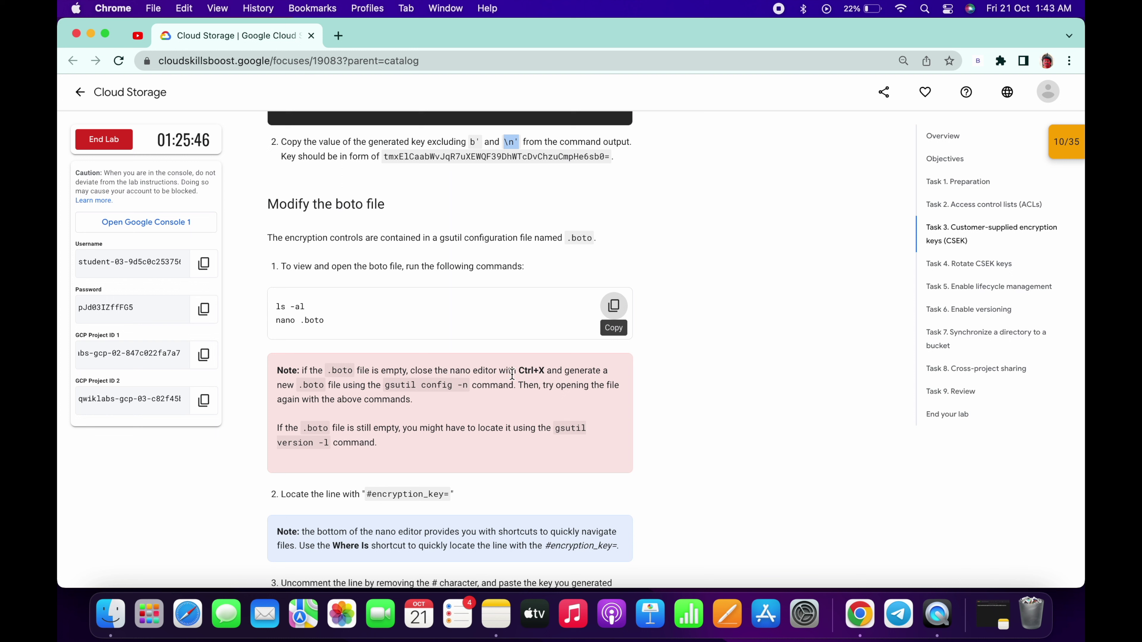
Exit nano and generate a new .boto file with the lab's gsutil config -n command.
{"action": "left_click_drag", "start_coordinate": [335, 371], "coordinate": [407, 371]}
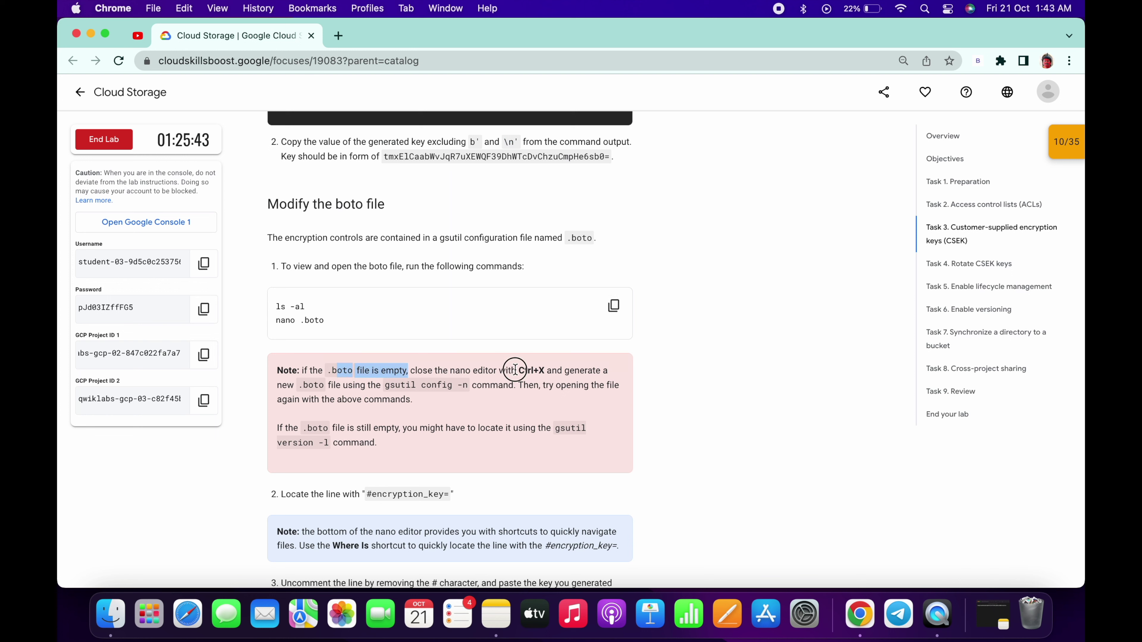
{"action": "left_click_drag", "start_coordinate": [515, 370], "coordinate": [551, 371]}
{"action": "left_click_drag", "start_coordinate": [384, 386], "coordinate": [469, 385]}
{"action": "key", "text": "super+c"}
{"action": "key", "text": "ctrl+Right"}
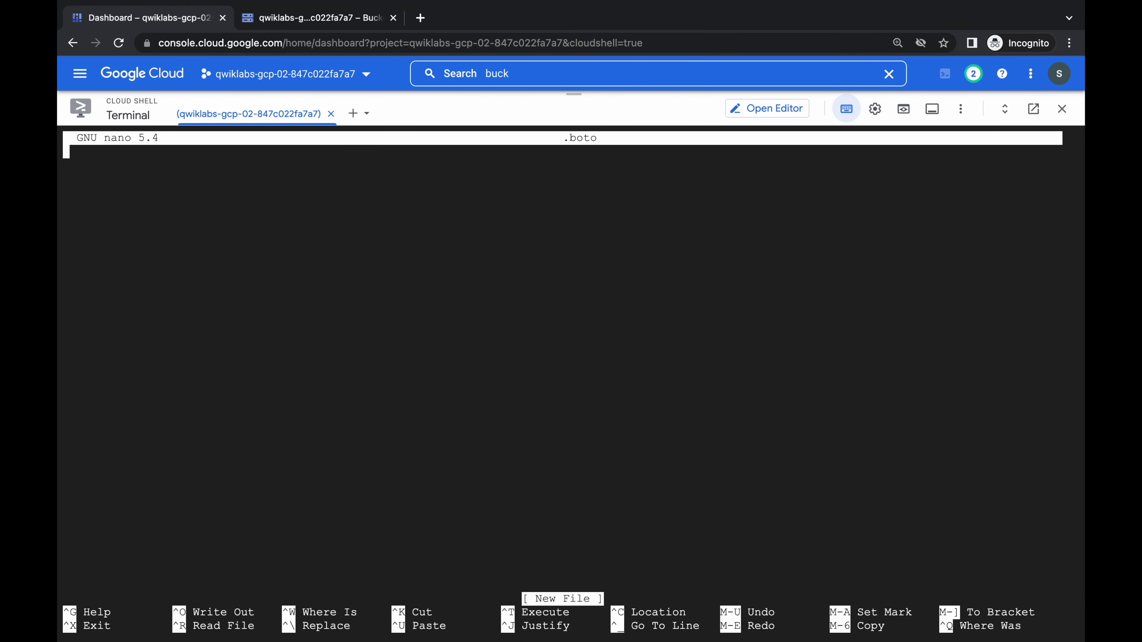
{"action": "key", "text": "ctrl+x"}
{"action": "key", "text": "super+v"}
{"action": "key", "text": "Return"}
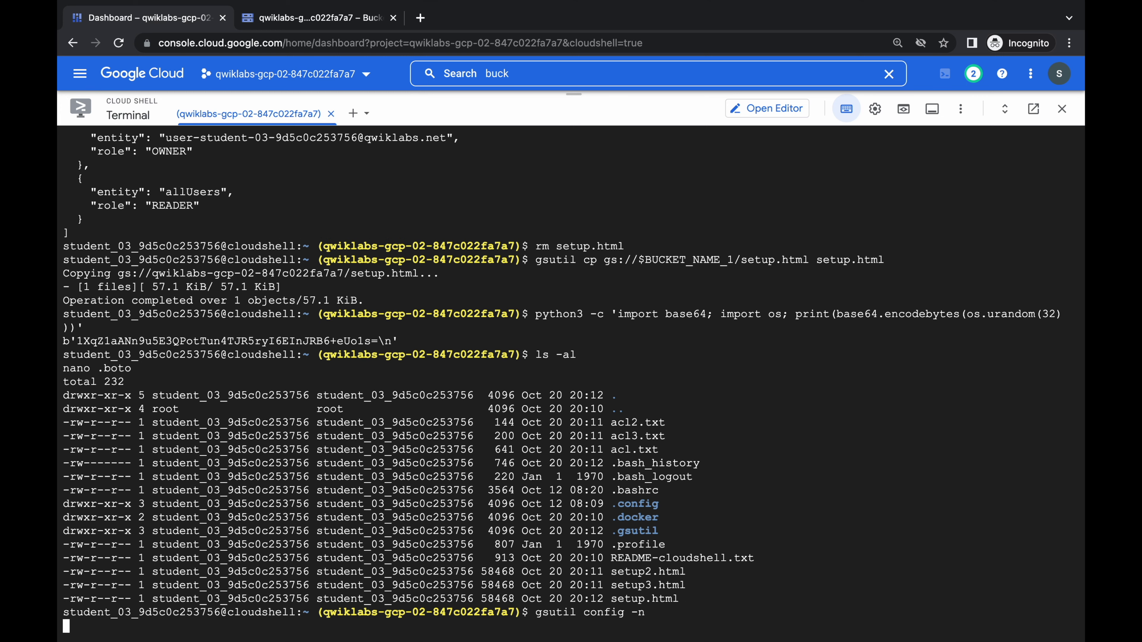
Reopen the generated .boto file in nano by recalling the earlier command.
{"action": "key", "text": "Up"}
{"action": "key", "text": "Up"}
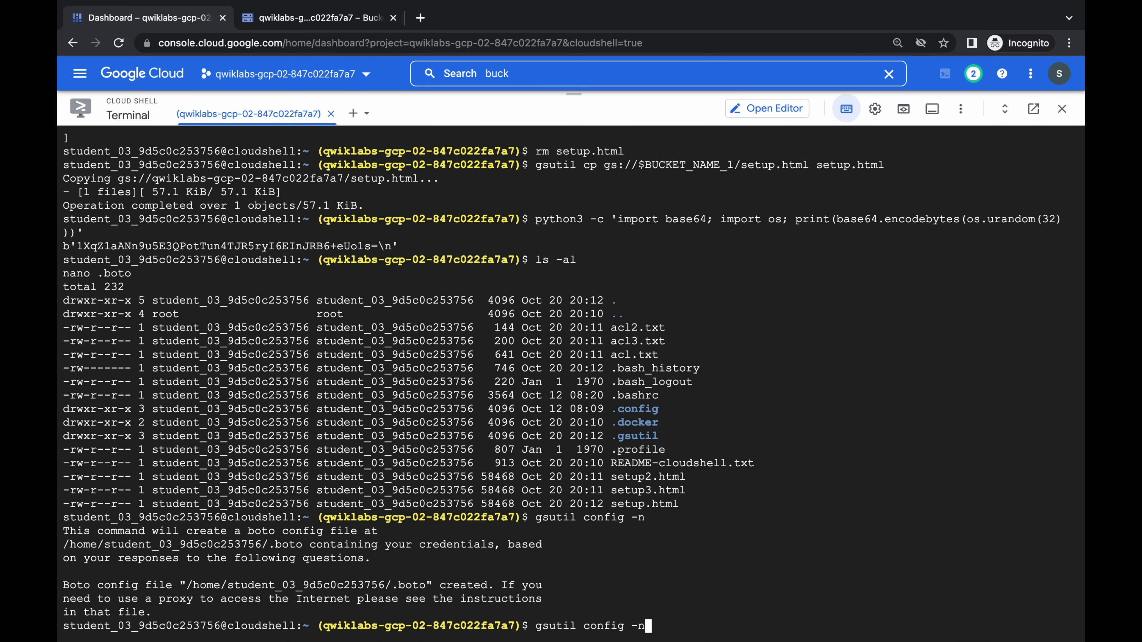
{"action": "key", "text": "Return"}
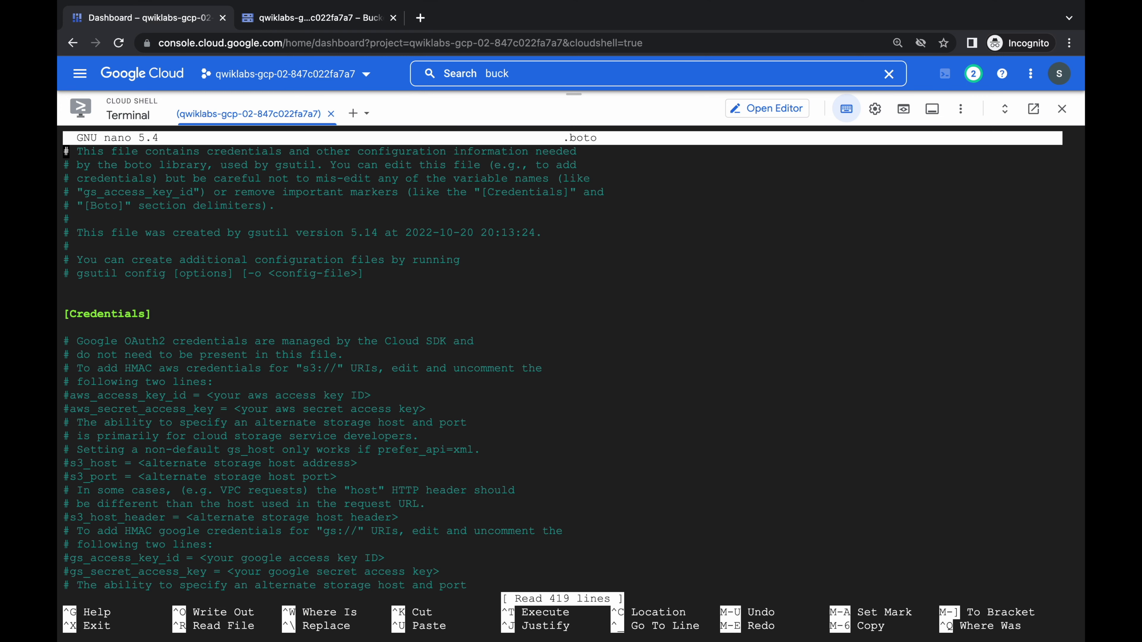
Search the .boto file for "#encryption_key=" and place the cursor right after that line's # character.
{"action": "key", "text": "ctrl+Left"}
{"action": "scroll", "coordinate": [446, 372], "scroll_direction": "down", "scroll_amount": 3}
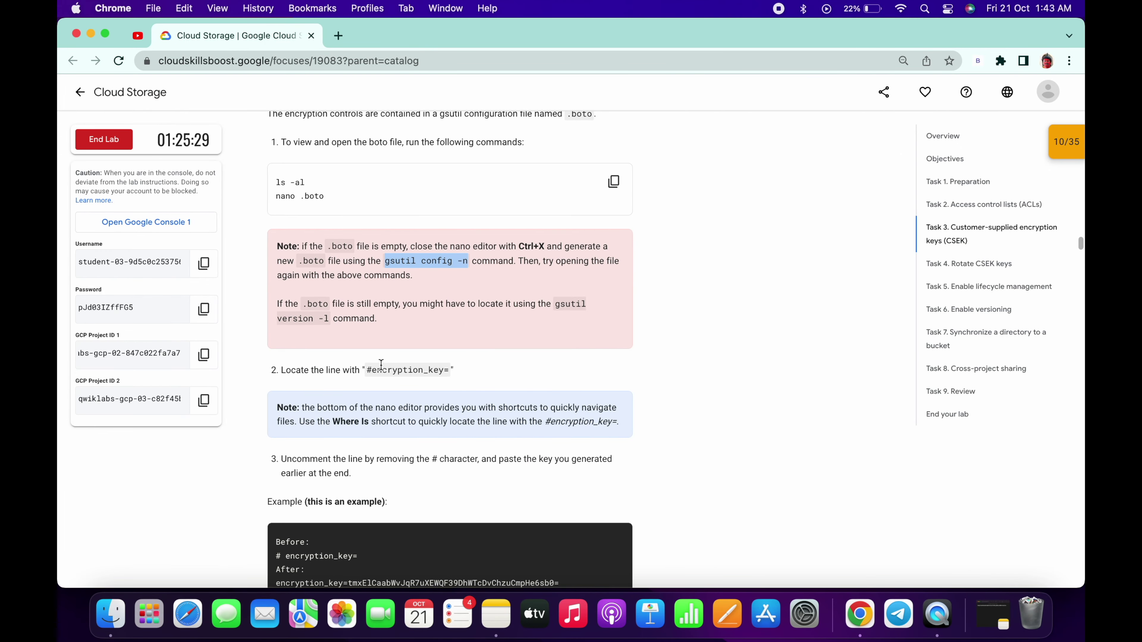
{"action": "left_click_drag", "start_coordinate": [366, 369], "coordinate": [449, 369]}
{"action": "key", "text": "ctrl+Right"}
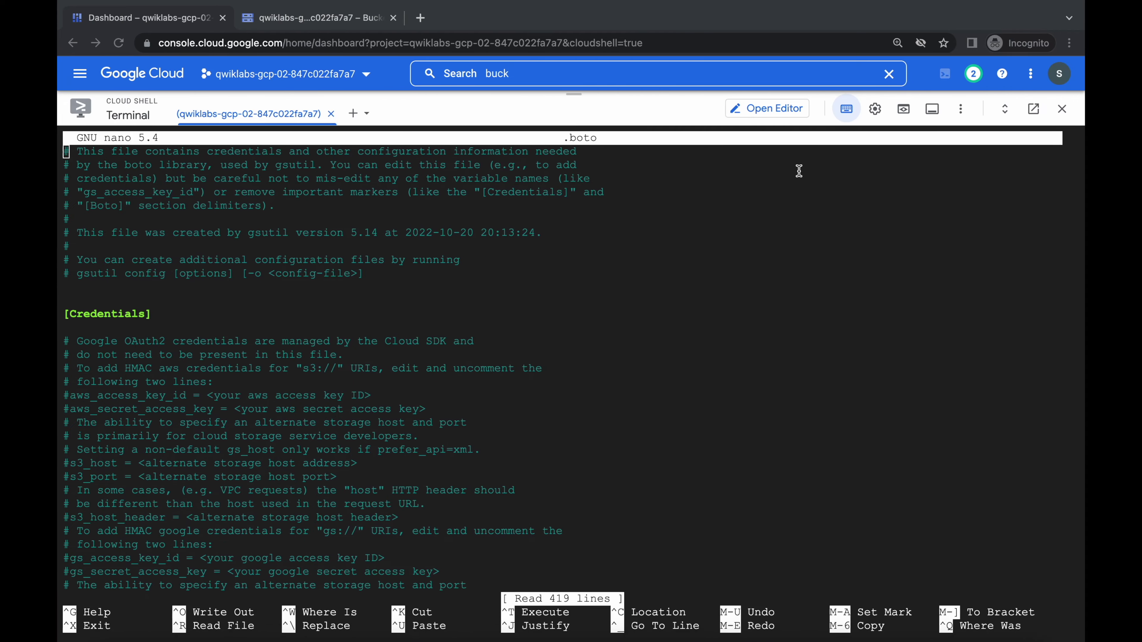
{"action": "left_click", "coordinate": [848, 116]}
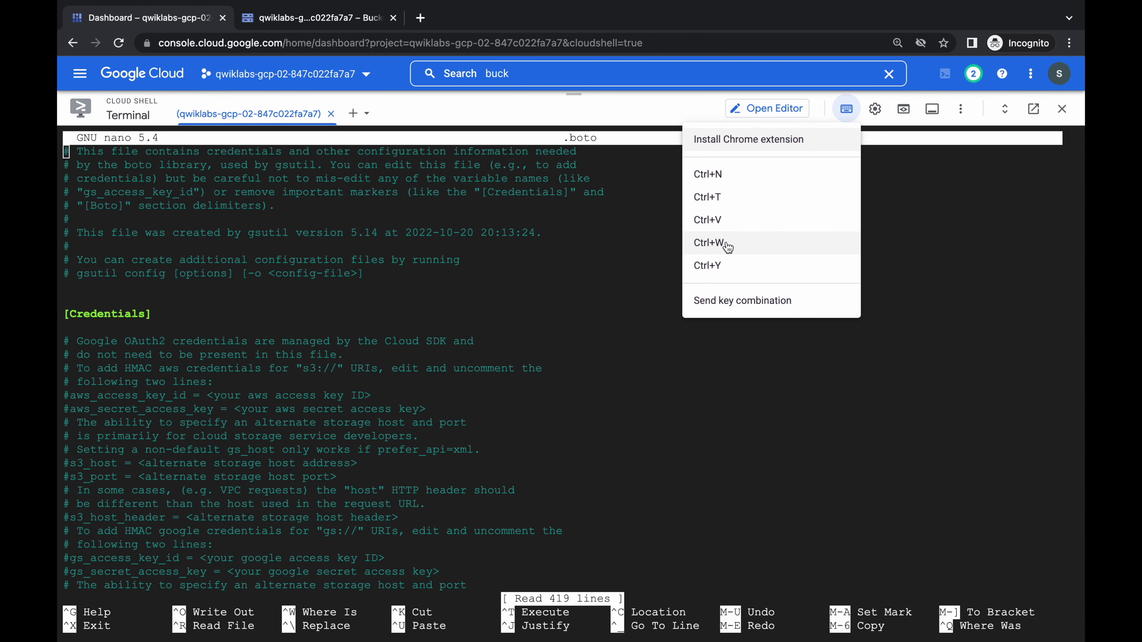
{"action": "left_click", "coordinate": [710, 243]}
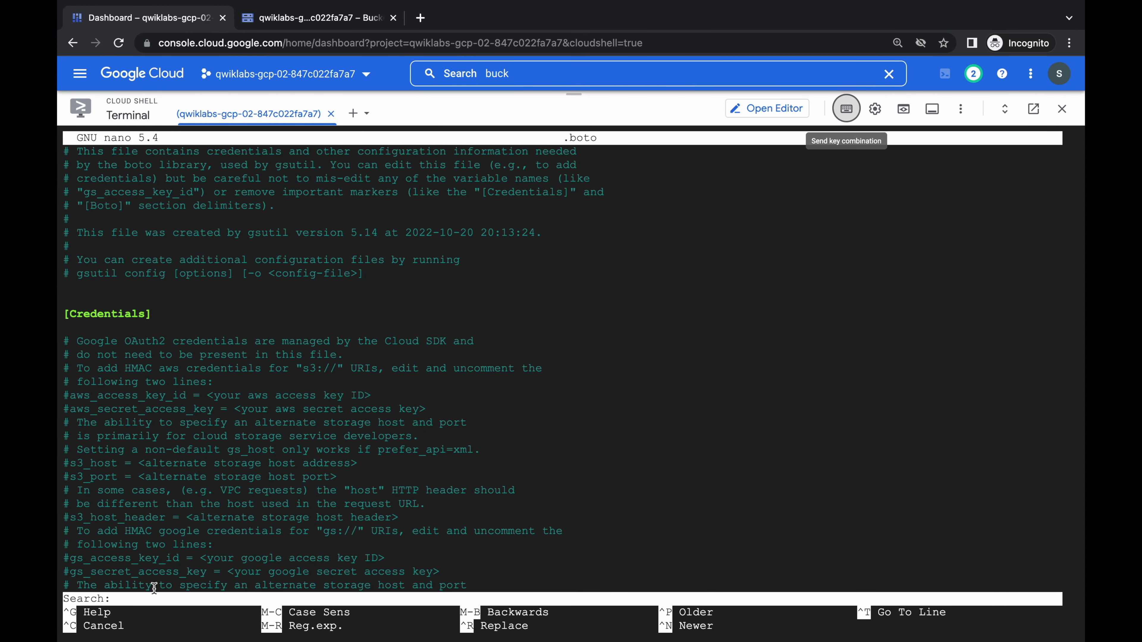
{"action": "key", "text": "ctrl+v"}
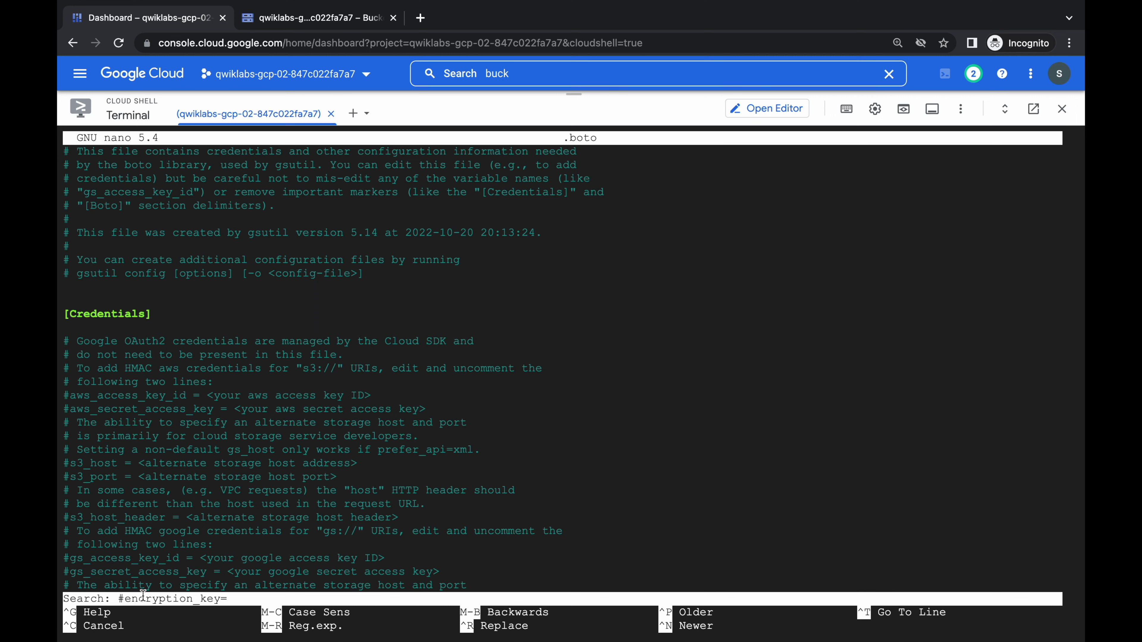
{"action": "key", "text": "Return"}
{"action": "key", "text": "Right"}
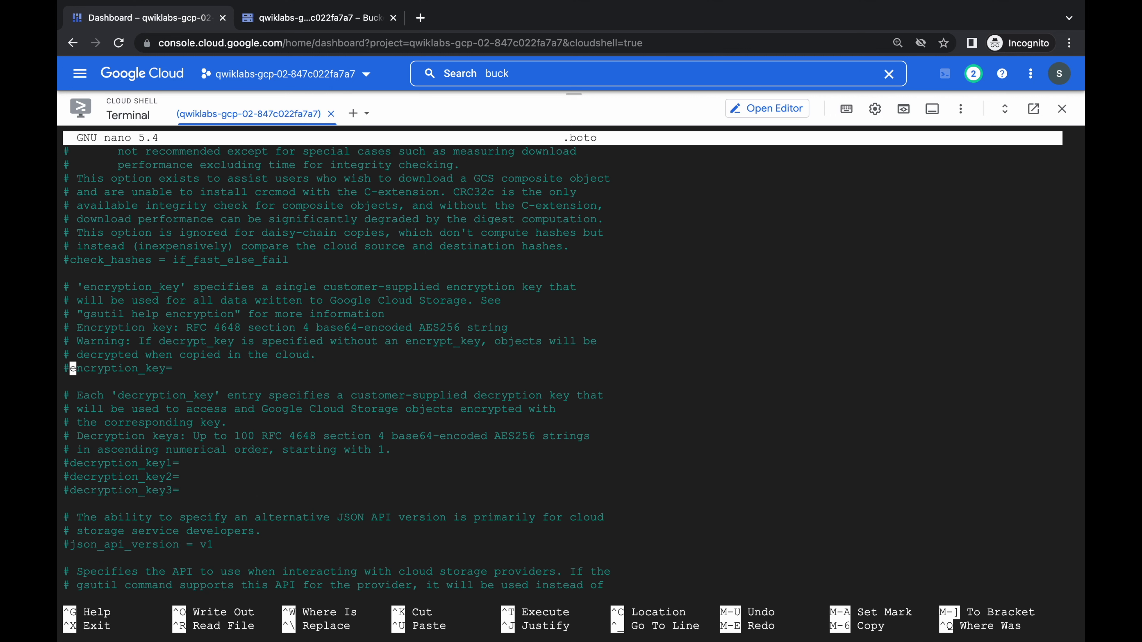
{"action": "key", "text": "ctrl+Left"}
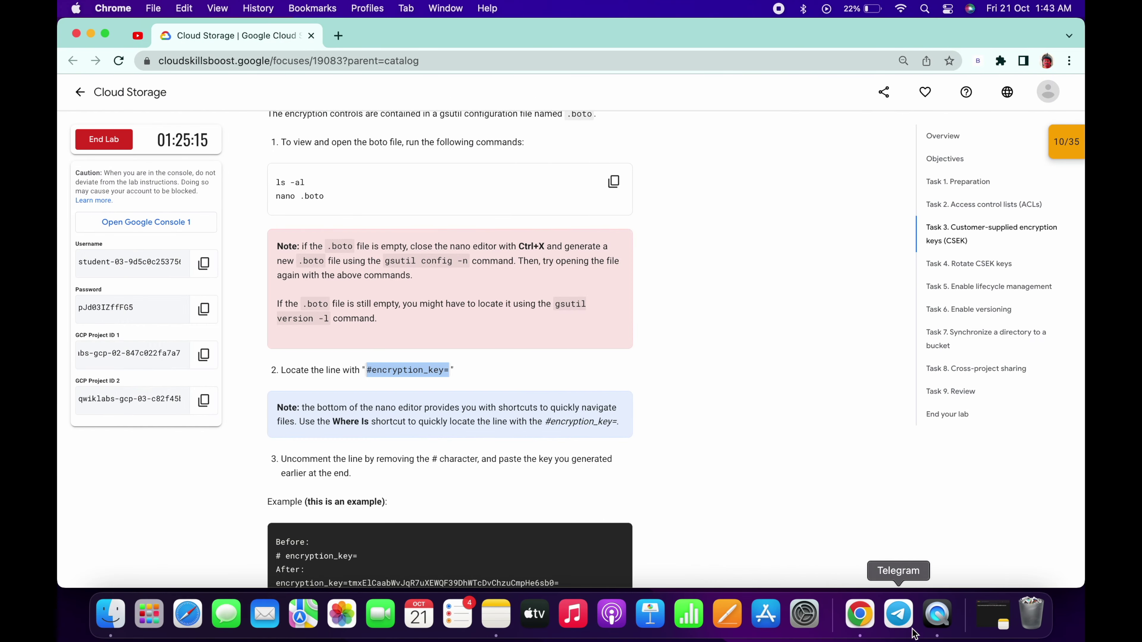
Copy the generated encryption key from the note, paste it at the end of the uncommented encryption_key= line, and save and exit .boto.
{"action": "left_click", "coordinate": [982, 623]}
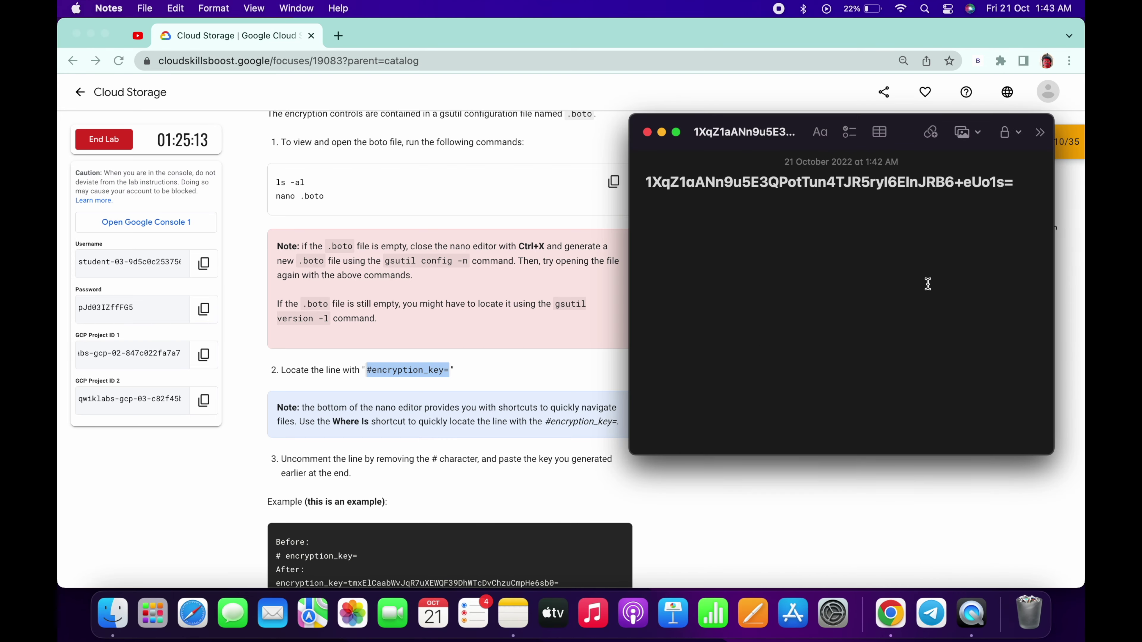
{"action": "key", "text": "super+a"}
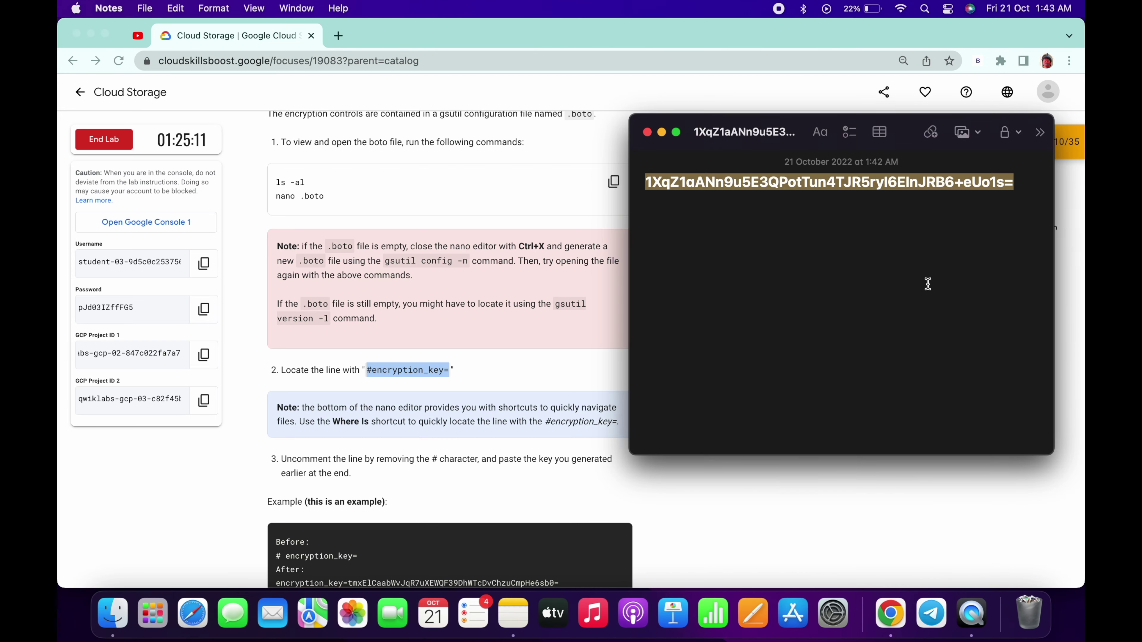
{"action": "key", "text": "ctrl+Right"}
{"action": "key", "text": "Right"}
{"action": "key", "text": "Right"}
{"action": "key", "text": "Right"}
{"action": "key", "text": "Right"}
{"action": "key", "text": "Right"}
{"action": "key", "text": "Right"}
{"action": "key", "text": "Right"}
{"action": "key", "text": "Right"}
{"action": "key", "text": "Right"}
{"action": "key", "text": "Right"}
{"action": "key", "text": "Right"}
{"action": "key", "text": "Right"}
{"action": "key", "text": "Right"}
{"action": "key", "text": "Right"}
{"action": "key", "text": "Right"}
{"action": "key", "text": "super+v"}
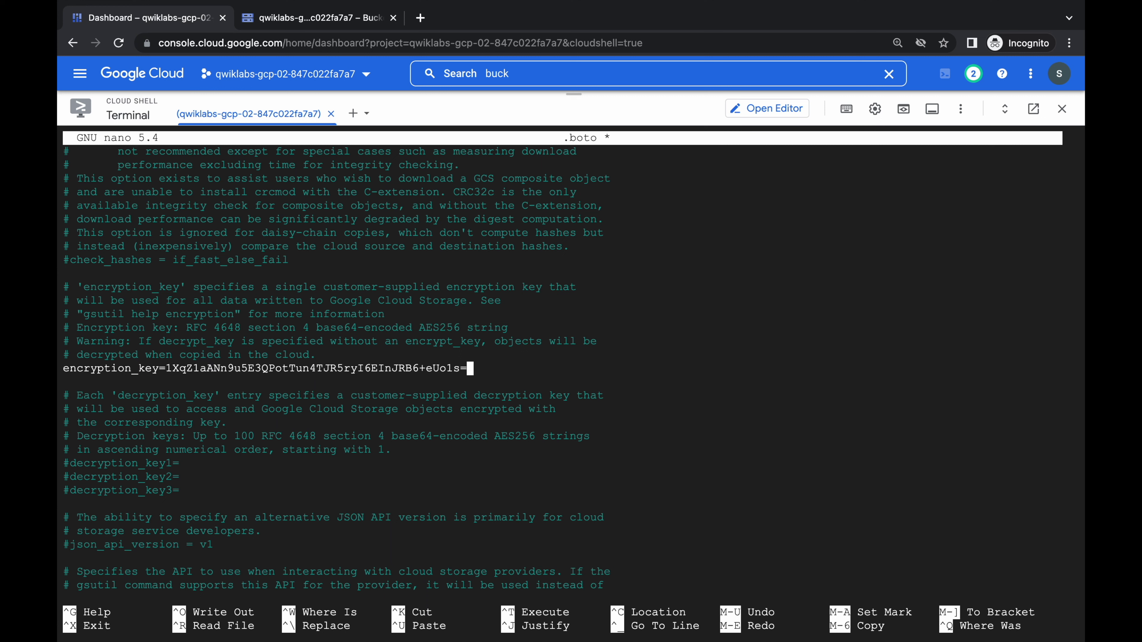
{"action": "key", "text": "ctrl+x"}
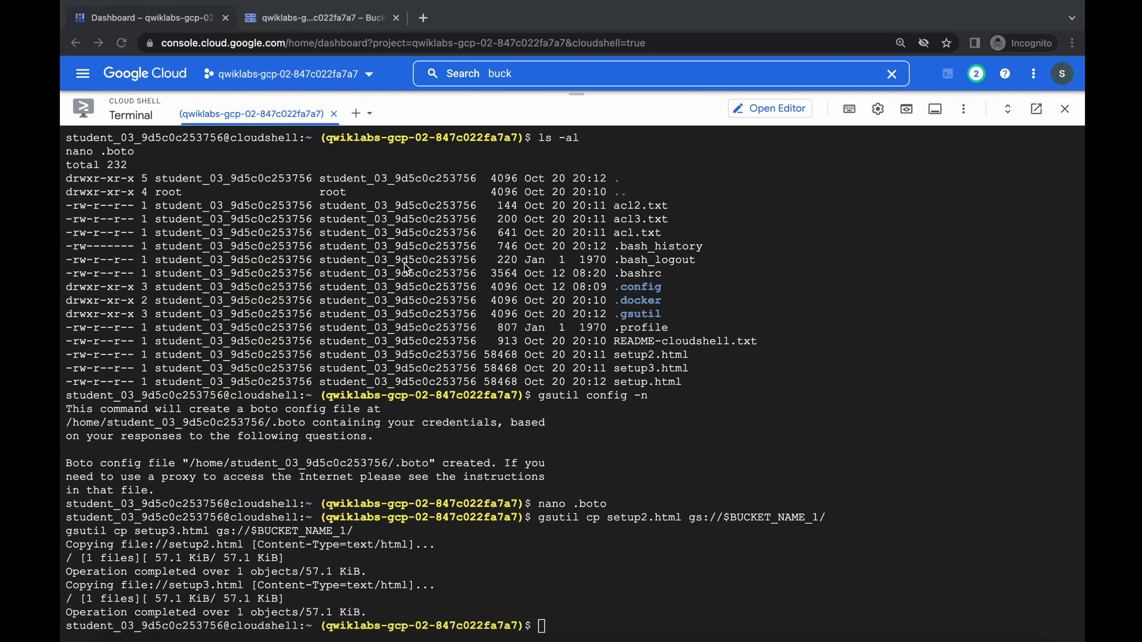
Run the lab's gsutil cp commands to upload setup2.html and setup3.html to gs://$BUCKET_NAME_1/.
{"action": "key", "text": "super+v"}
{"action": "key", "text": "Return"}
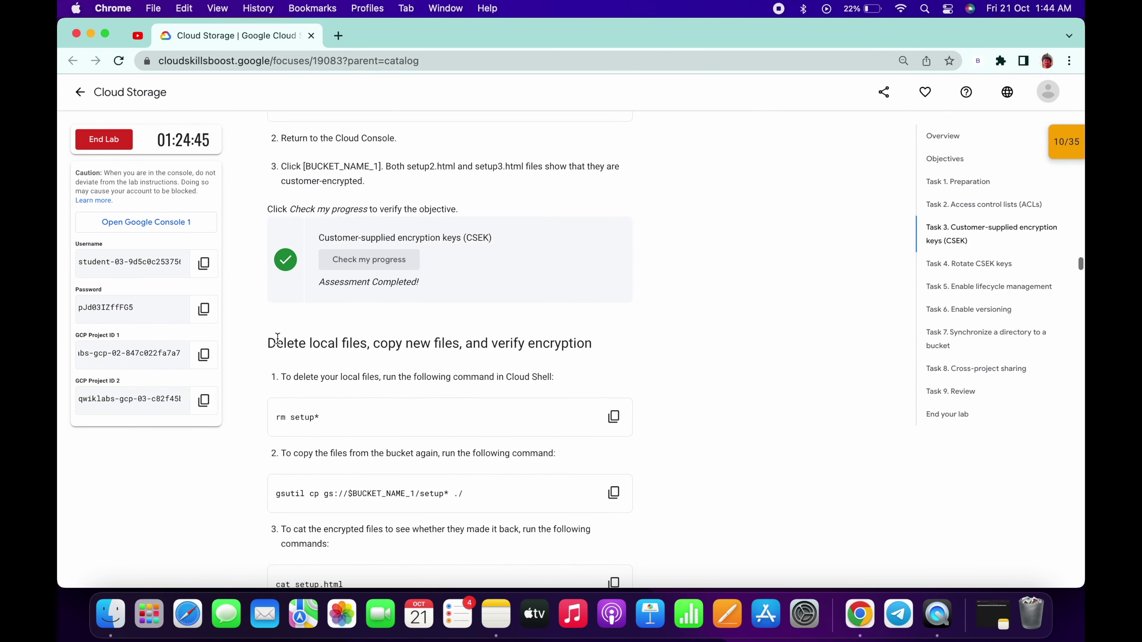
Delete the local files with rm setup* and copy them back with gsutil cp gs://$BUCKET_NAME_1/setup* ./.
{"action": "scroll", "coordinate": [583, 310], "scroll_direction": "down", "scroll_amount": 4}
{"action": "left_click", "coordinate": [614, 320]}
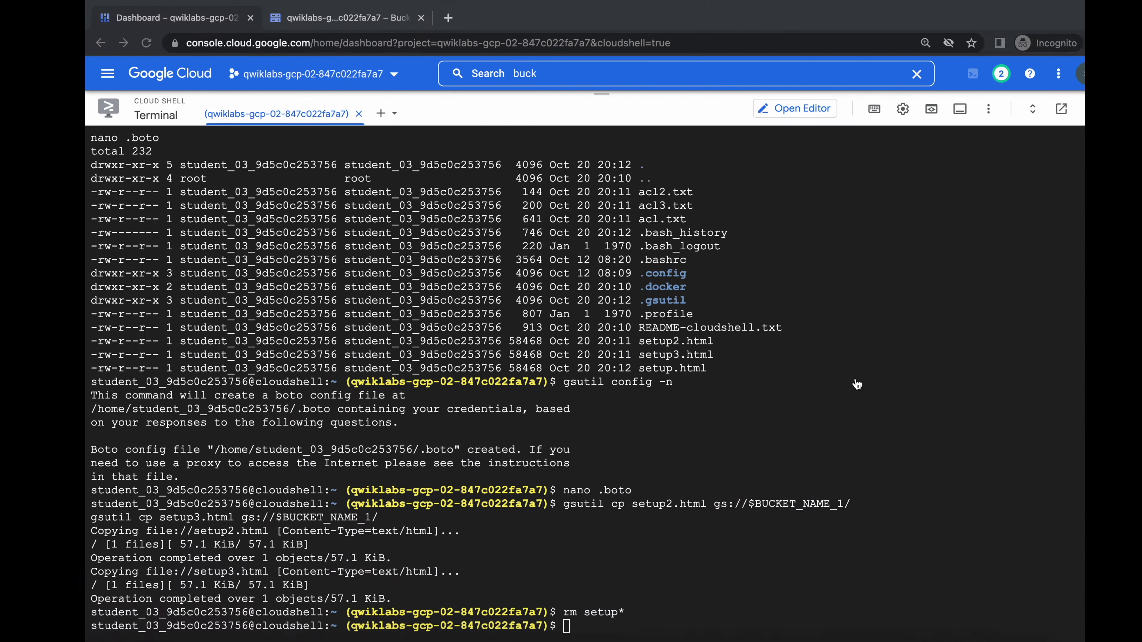
{"action": "key", "text": "super+v"}
{"action": "key", "text": "Return"}
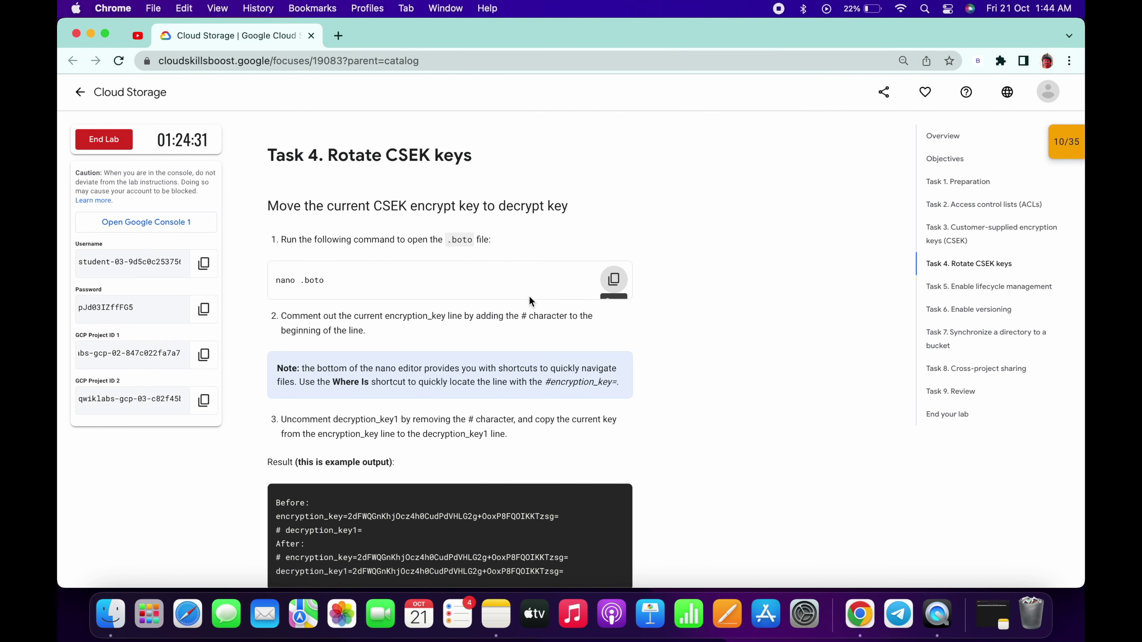
Review the Task 4 key rotation example and search the .boto file in nano for "encryption_key=".
{"action": "scroll", "coordinate": [529, 297], "scroll_direction": "down", "scroll_amount": 2}
{"action": "scroll", "coordinate": [529, 296], "scroll_direction": "down", "scroll_amount": 2}
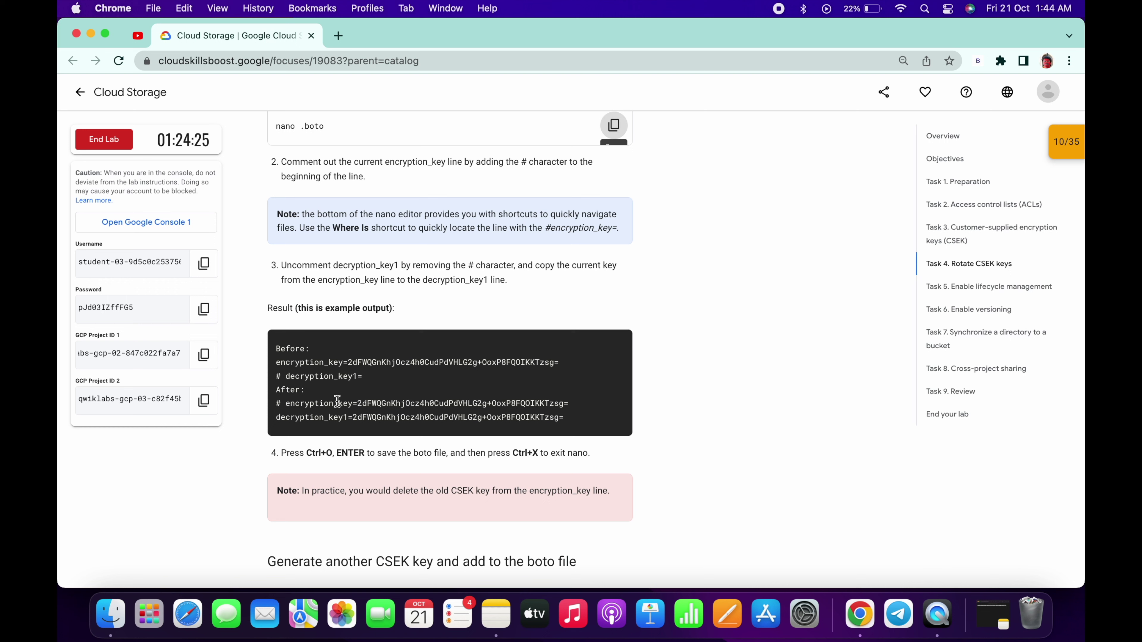
{"action": "left_click_drag", "start_coordinate": [278, 363], "coordinate": [348, 362]}
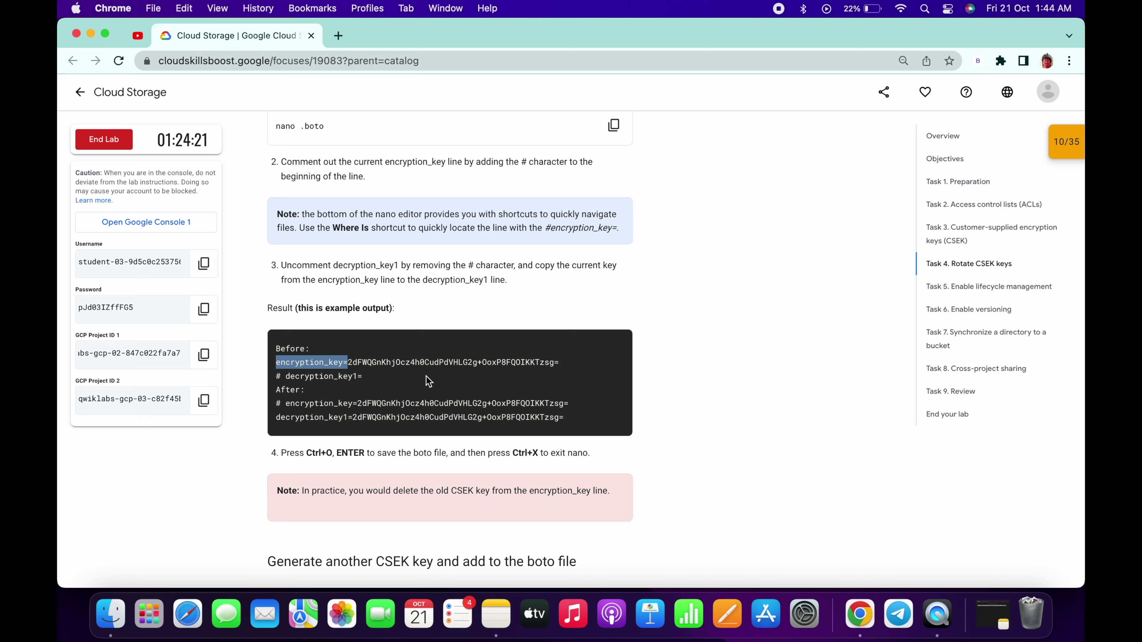
{"action": "key", "text": "super+equal"}
{"action": "key", "text": "super+equal"}
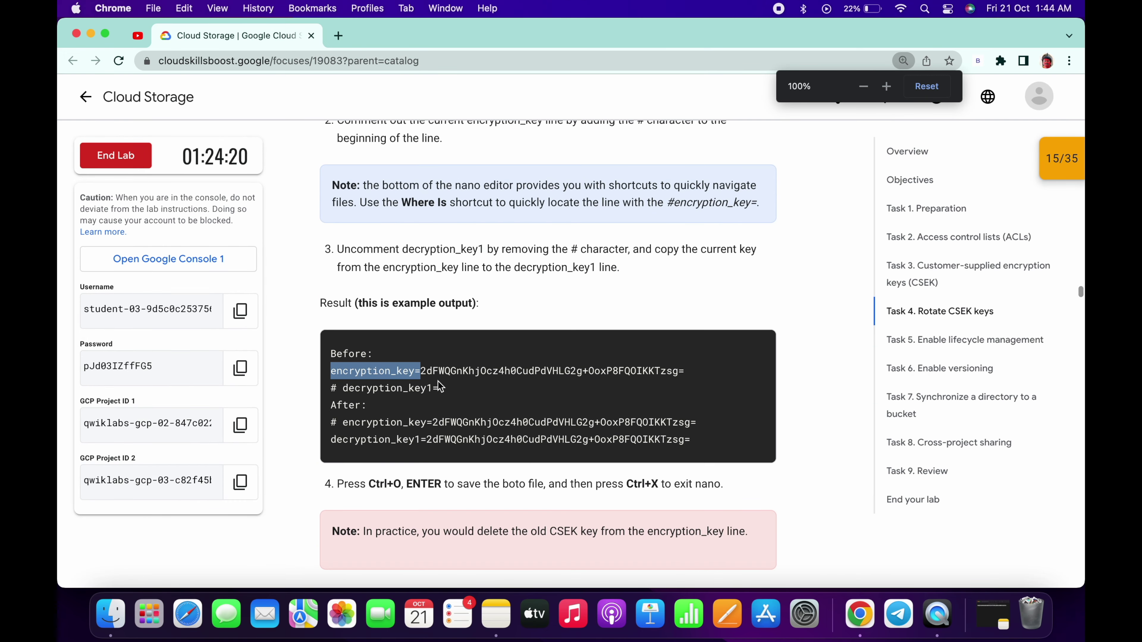
{"action": "key", "text": "ctrl+Right"}
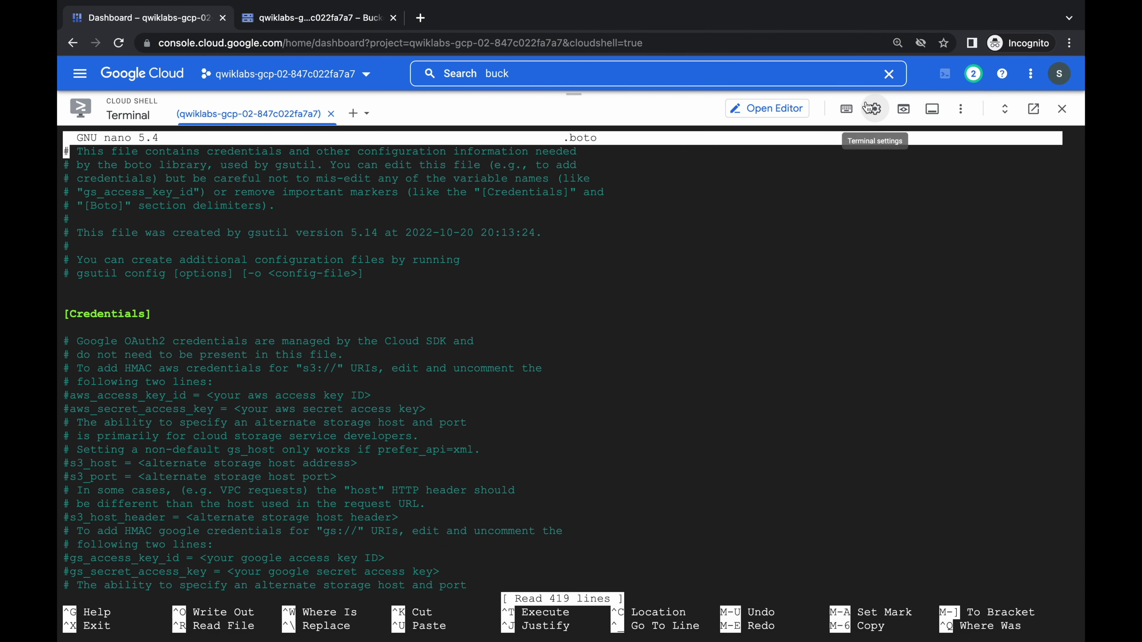
{"action": "left_click", "coordinate": [849, 109]}
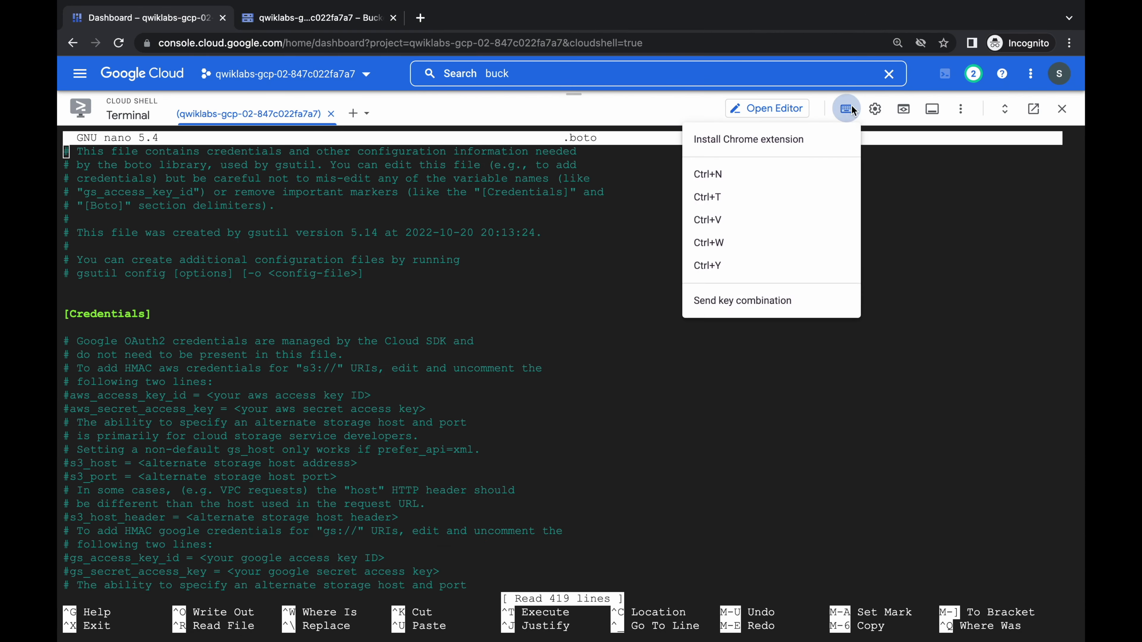
{"action": "left_click", "coordinate": [714, 243]}
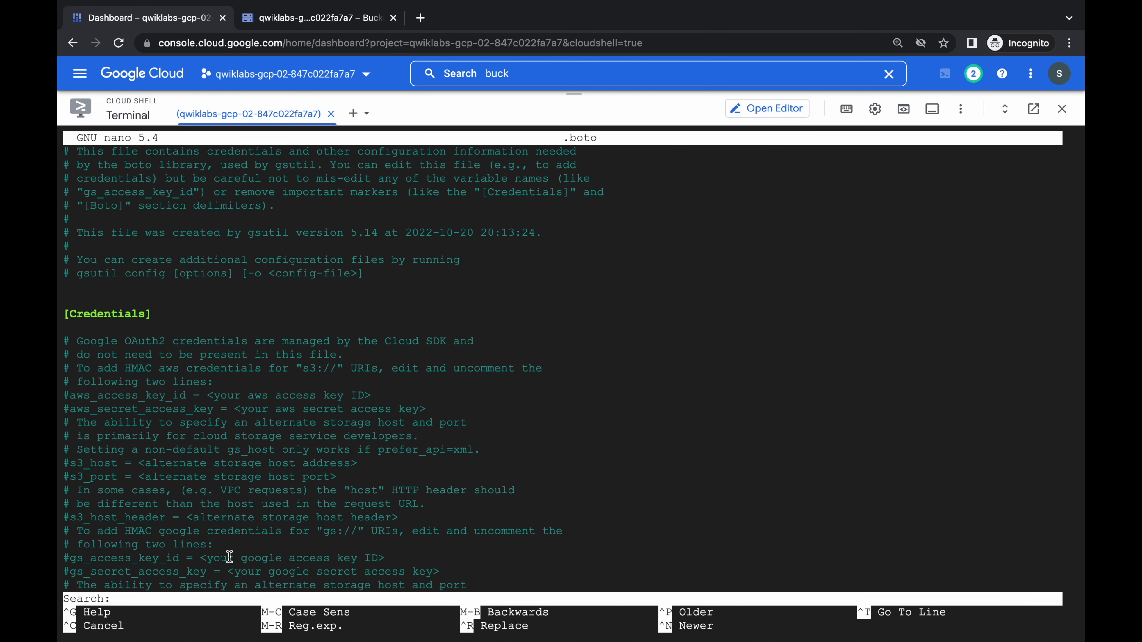
{"action": "type", "text": "encryption_key="}
{"action": "key", "text": "Return"}
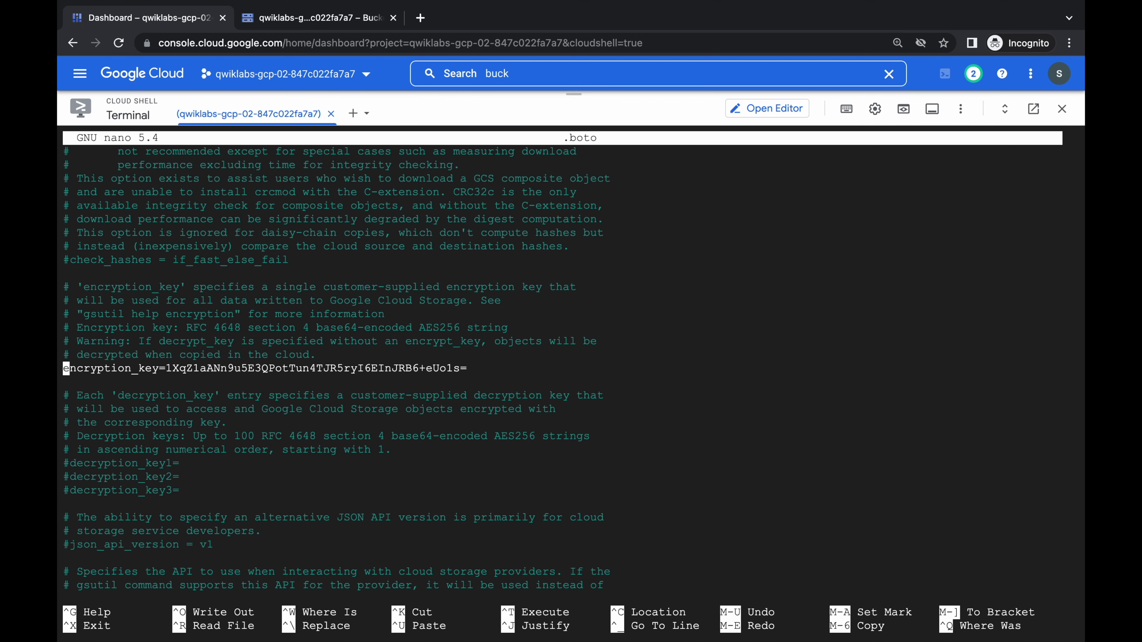
Comment out the encryption_key line with # and uncomment the decryption_key1 line by removing its # character.
{"action": "type", "text": "#"}
{"action": "key", "text": "Down"}
{"action": "key", "text": "Down"}
{"action": "key", "text": "Down"}
{"action": "key", "text": "Down"}
{"action": "key", "text": "Down"}
{"action": "key", "text": "Down"}
{"action": "key", "text": "Down"}
{"action": "key", "text": "BackSpace"}
Paste the current encryption key from the note at the end of the decryption_key1= line and save .boto on exiting nano.
{"action": "key", "text": "ctrl+Left"}
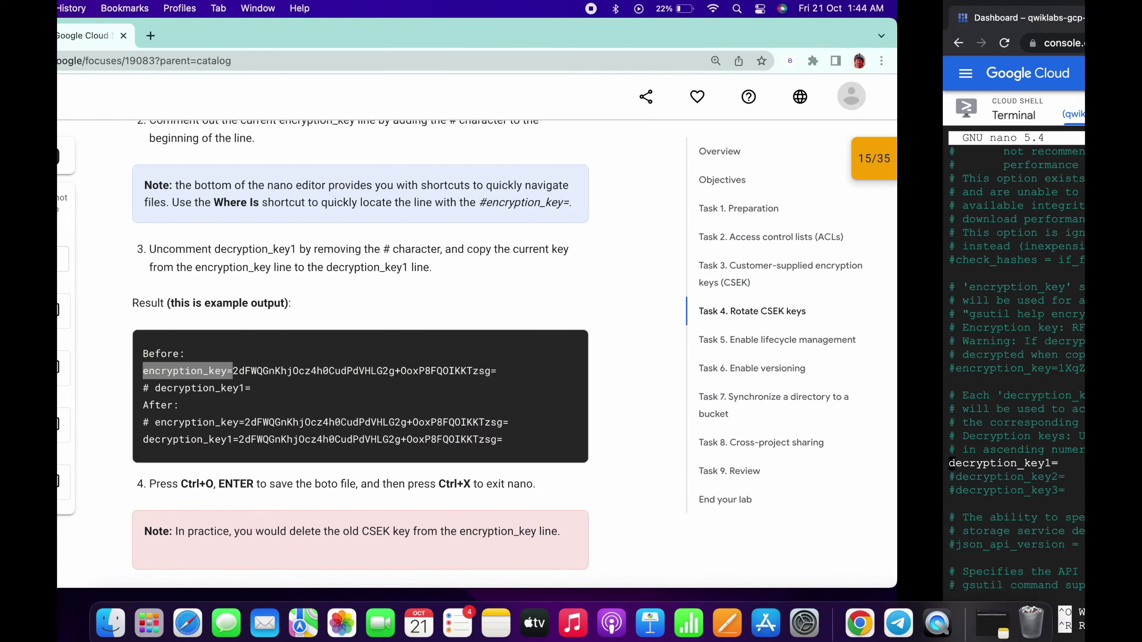
{"action": "left_click", "coordinate": [991, 614]}
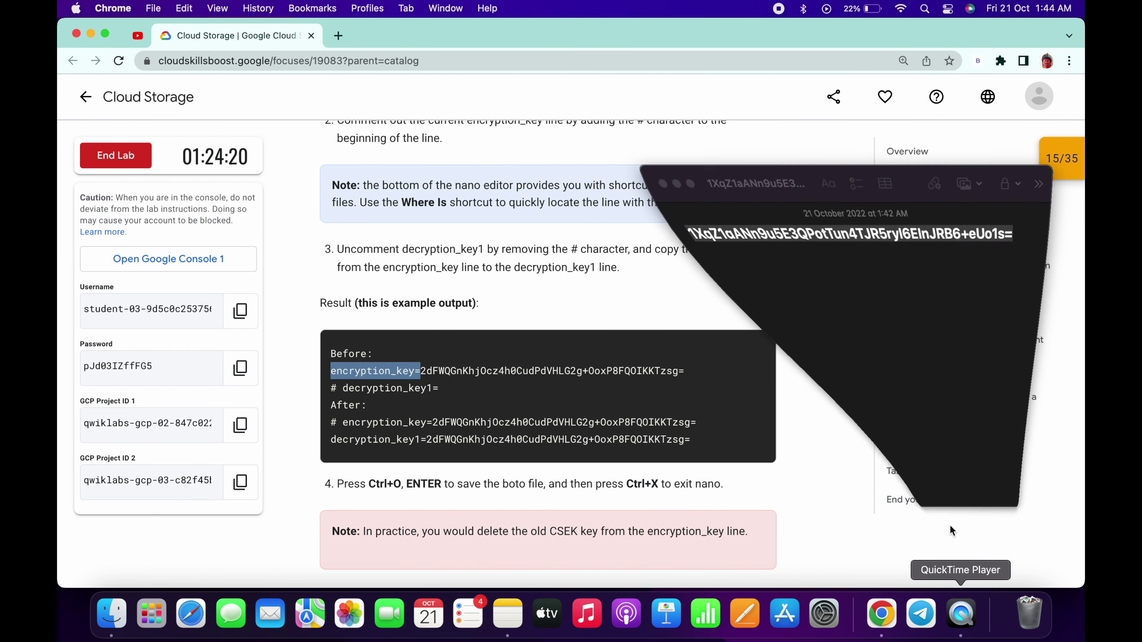
{"action": "key", "text": "ctrl+Right"}
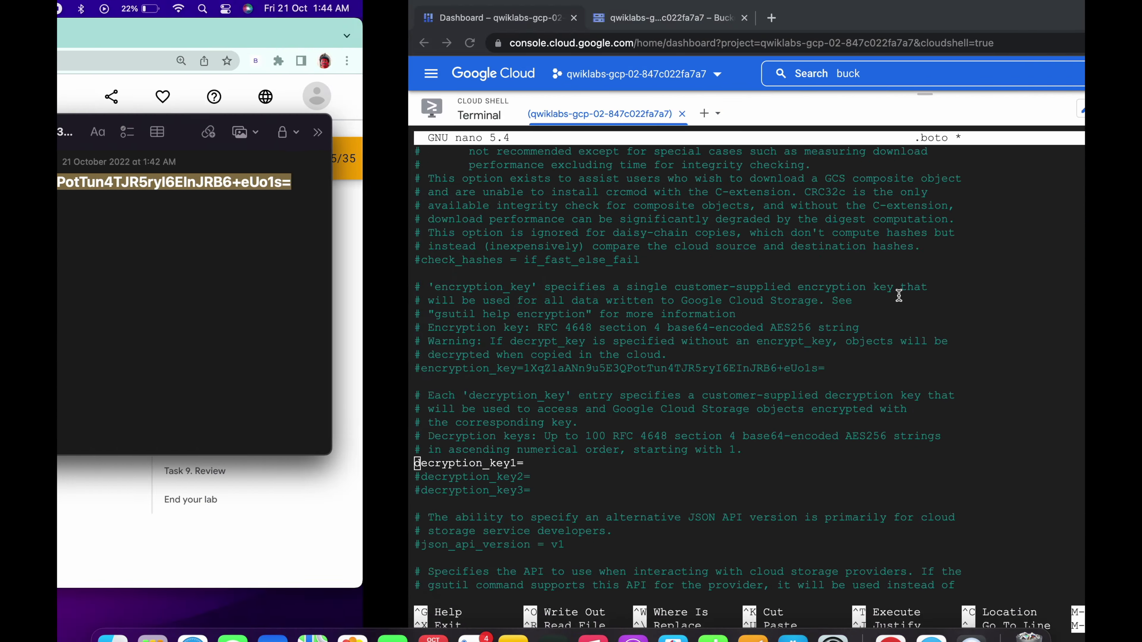
{"action": "key", "text": "Down"}
{"action": "key", "text": "Left"}
{"action": "key", "text": "super+v"}
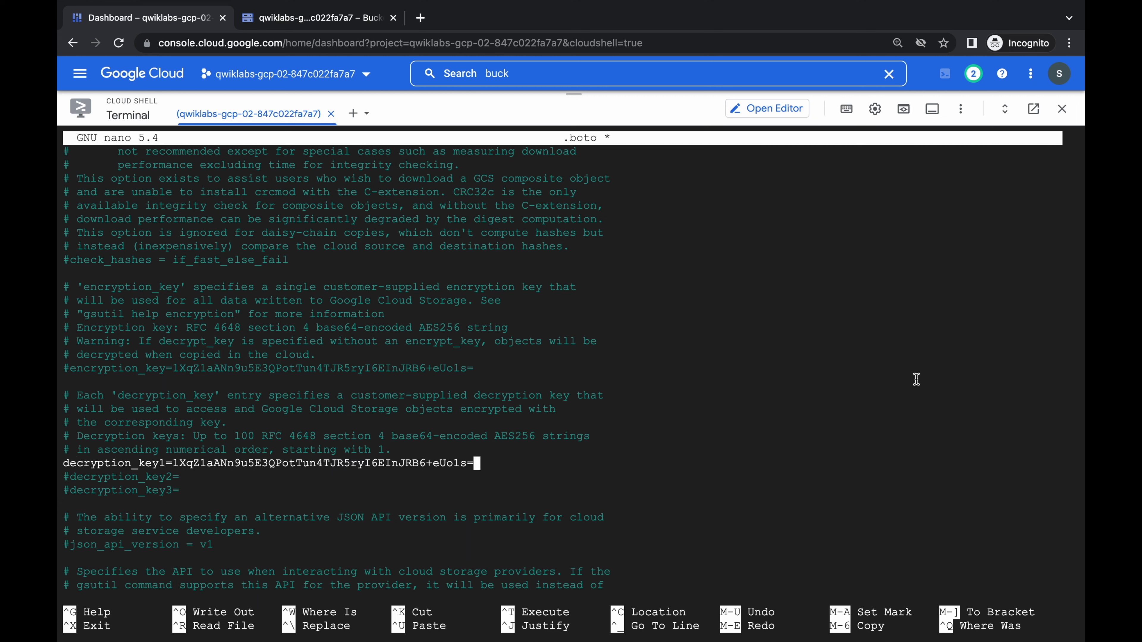
{"action": "key", "text": "ctrl+x"}
{"action": "key", "text": "y"}
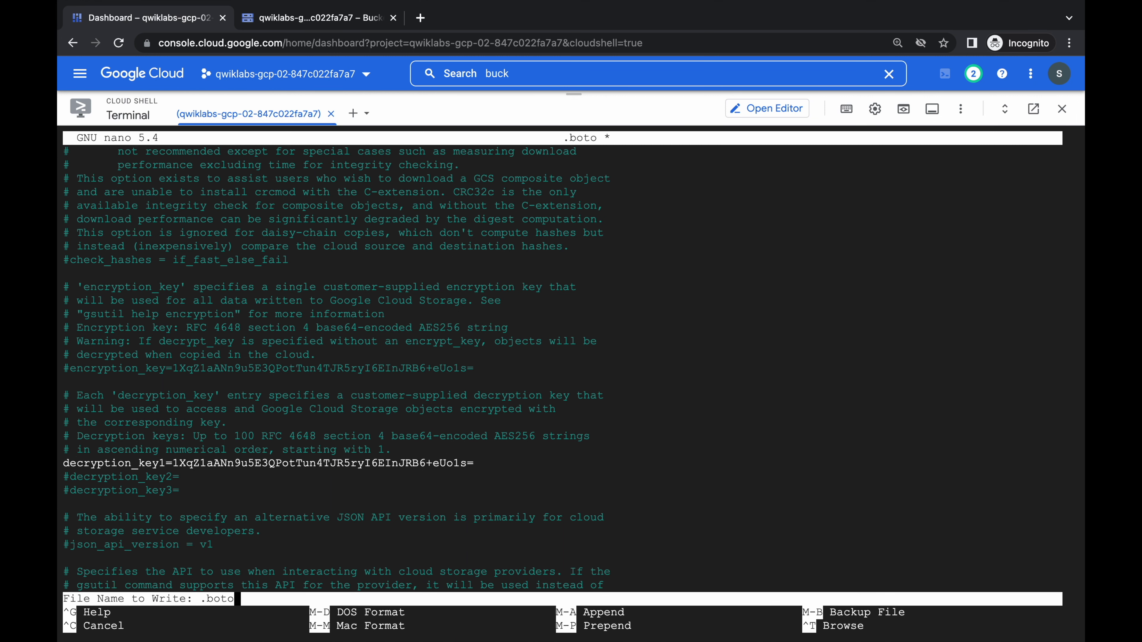
{"action": "key", "text": "Return"}
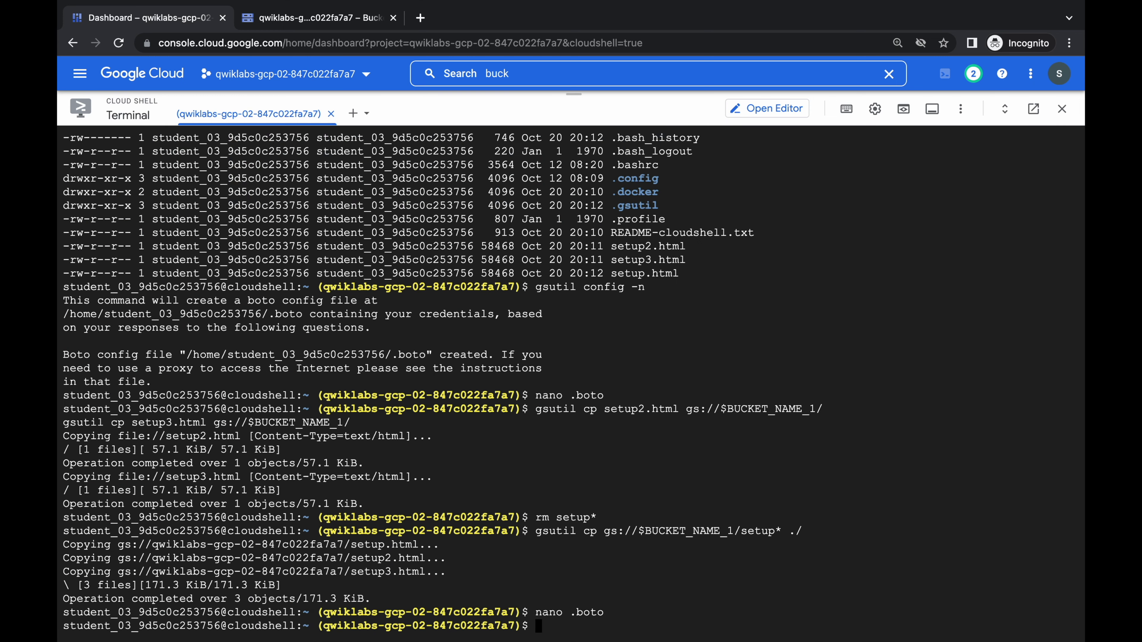
Minimize the note and generate another CSEK key by running the lab's python3 base64.encodebytes(os.urandom(32)) command in Cloud Shell.
{"action": "key", "text": "ctrl+Left"}
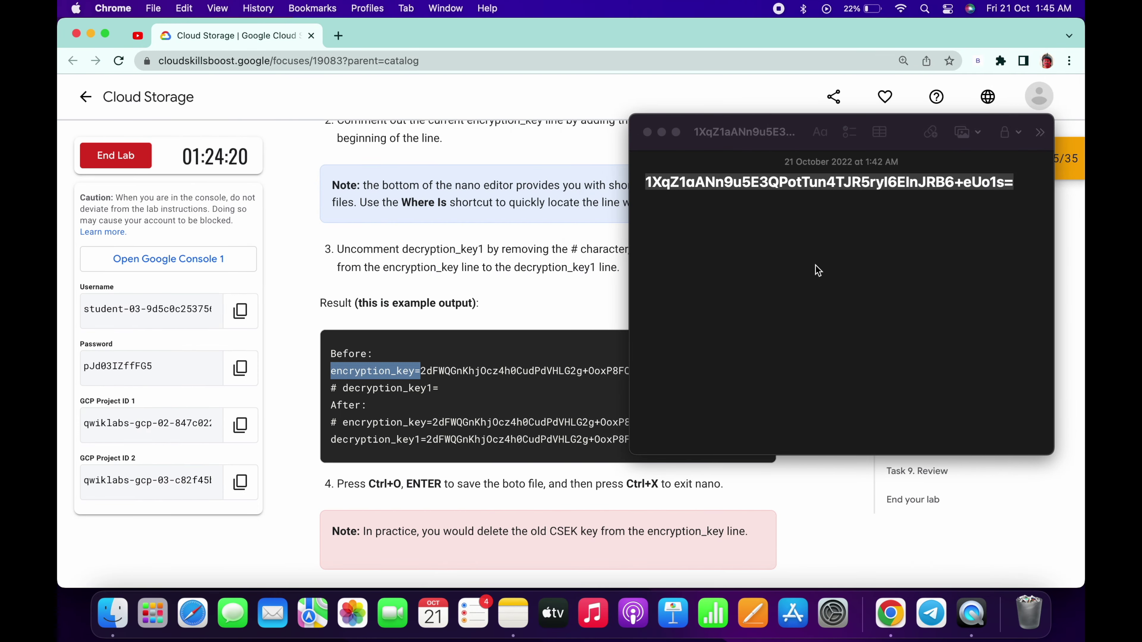
{"action": "left_click", "coordinate": [660, 132]}
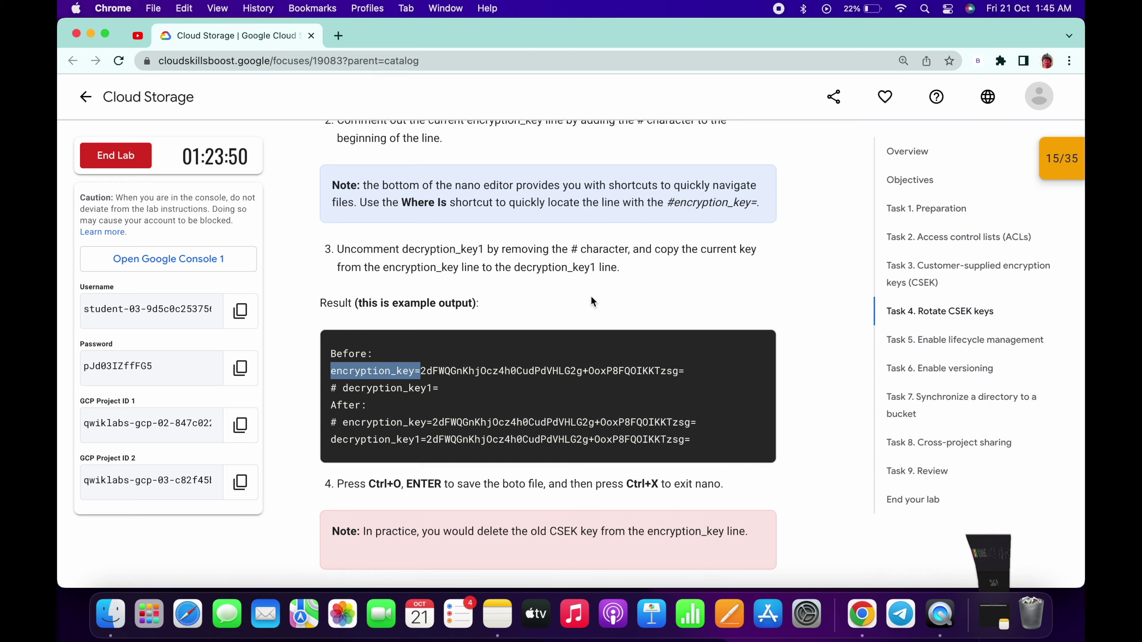
{"action": "scroll", "coordinate": [591, 297], "scroll_direction": "down", "scroll_amount": 5}
{"action": "scroll", "coordinate": [590, 301], "scroll_direction": "down", "scroll_amount": 2}
{"action": "left_click", "coordinate": [752, 264]}
{"action": "key", "text": "ctrl+Right"}
{"action": "key", "text": "super+v"}
{"action": "key", "text": "Return"}
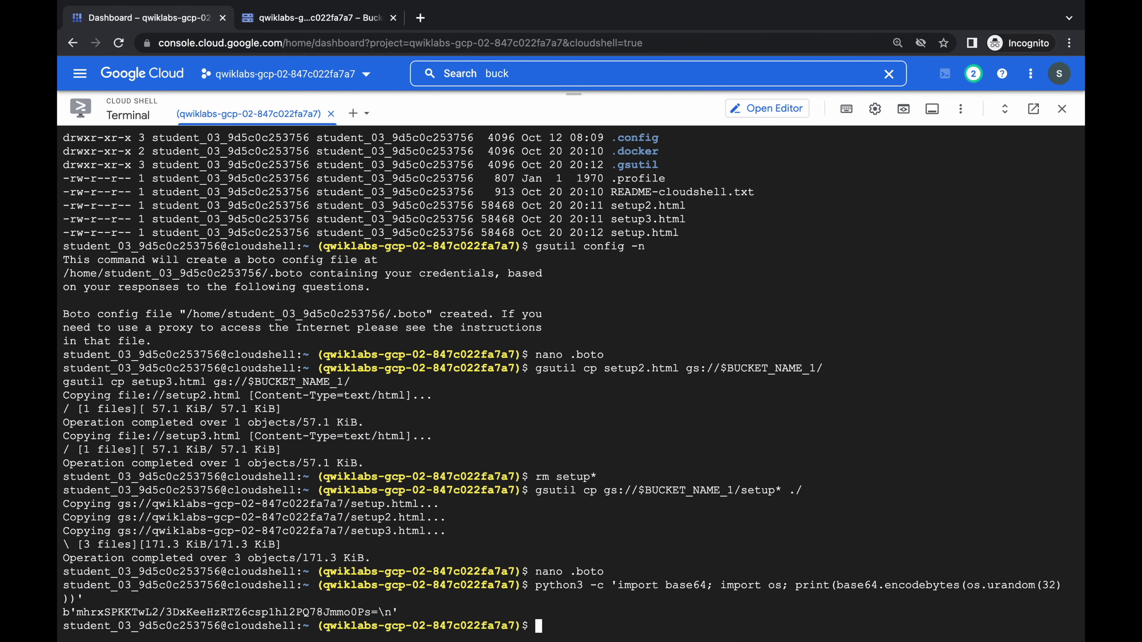
Copy the new key from the terminal output without b' and \n', replace the old key in the note with it, and minimize the note.
{"action": "key", "text": "ctrl+Left"}
{"action": "key", "text": "ctrl+Right"}
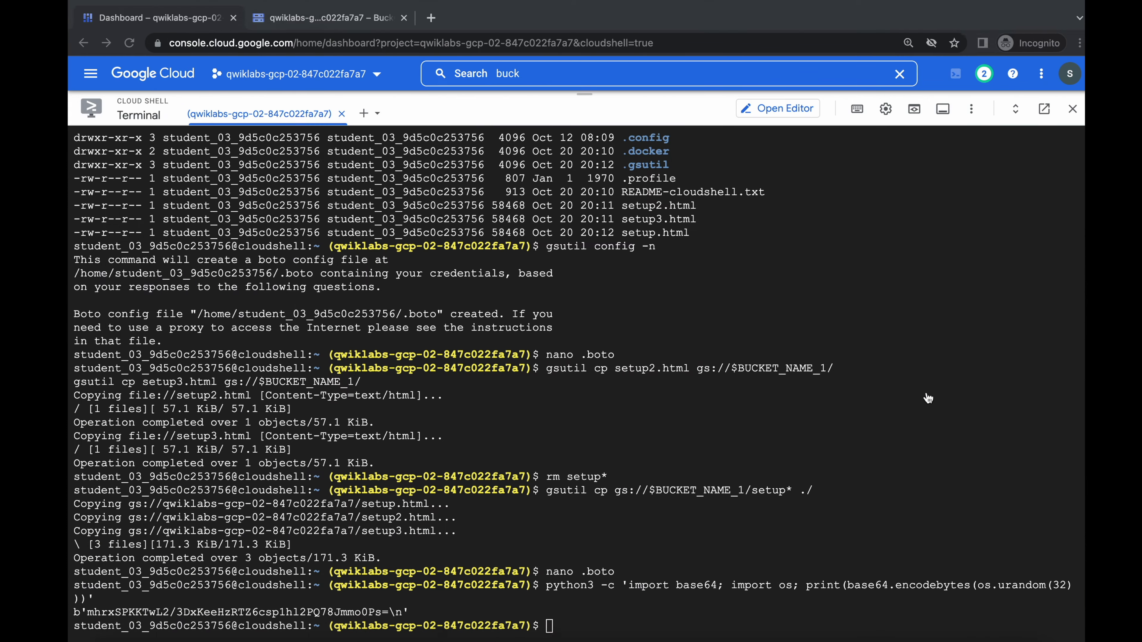
{"action": "key", "text": "ctrl+Left"}
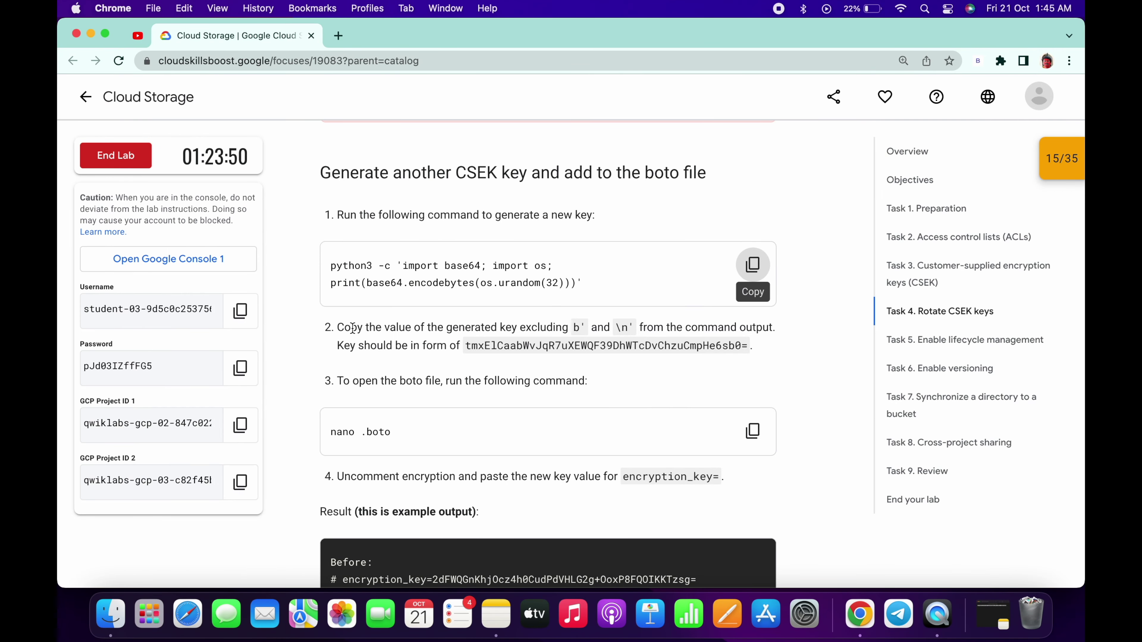
{"action": "scroll", "coordinate": [352, 327], "scroll_direction": "down", "scroll_amount": 3}
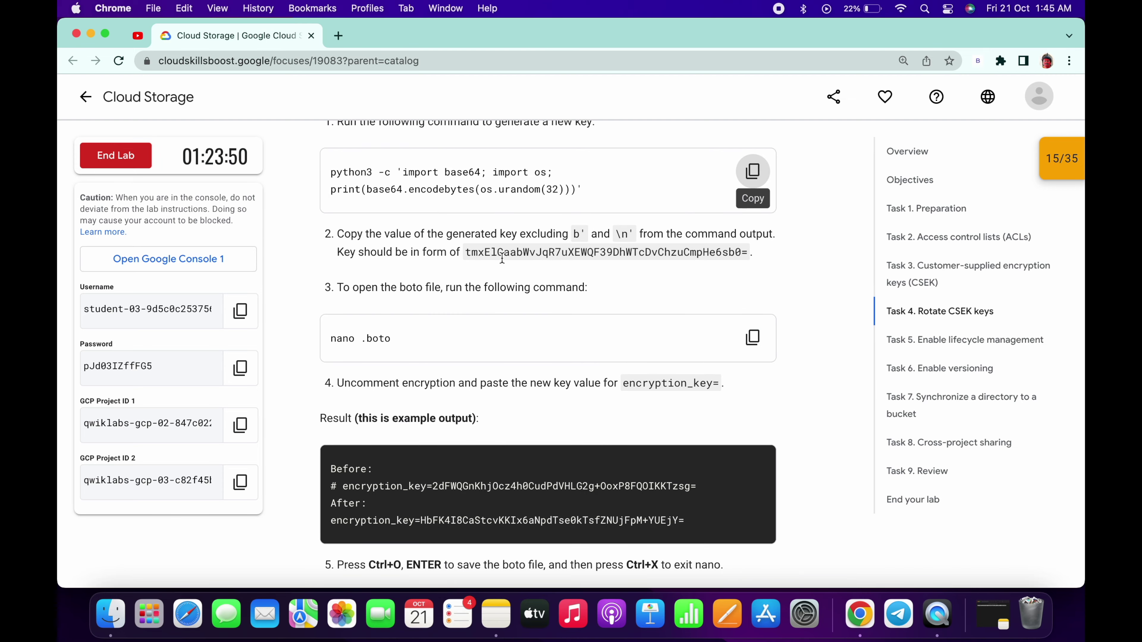
{"action": "key", "text": "ctrl+Right"}
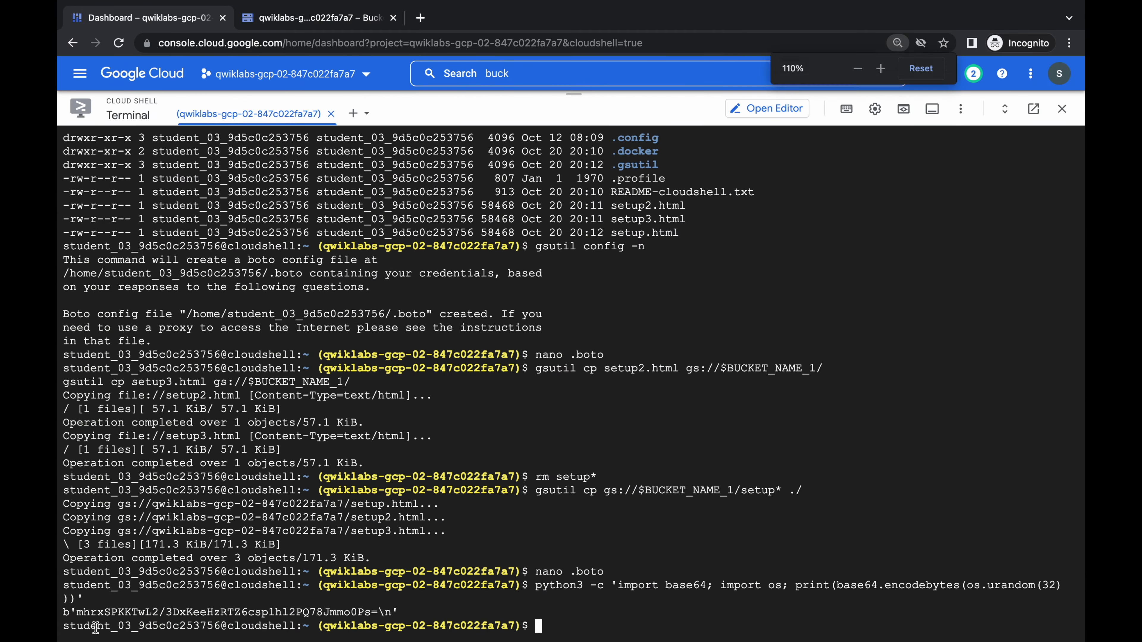
{"action": "key", "text": "super+equal"}
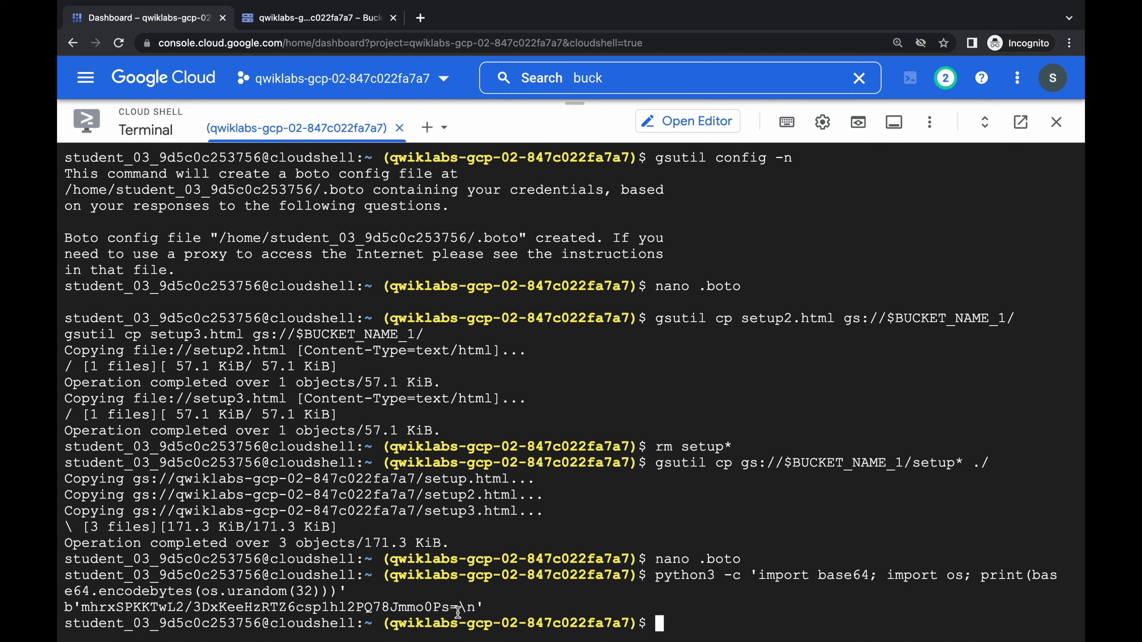
{"action": "left_click_drag", "start_coordinate": [458, 610], "coordinate": [218, 578]}
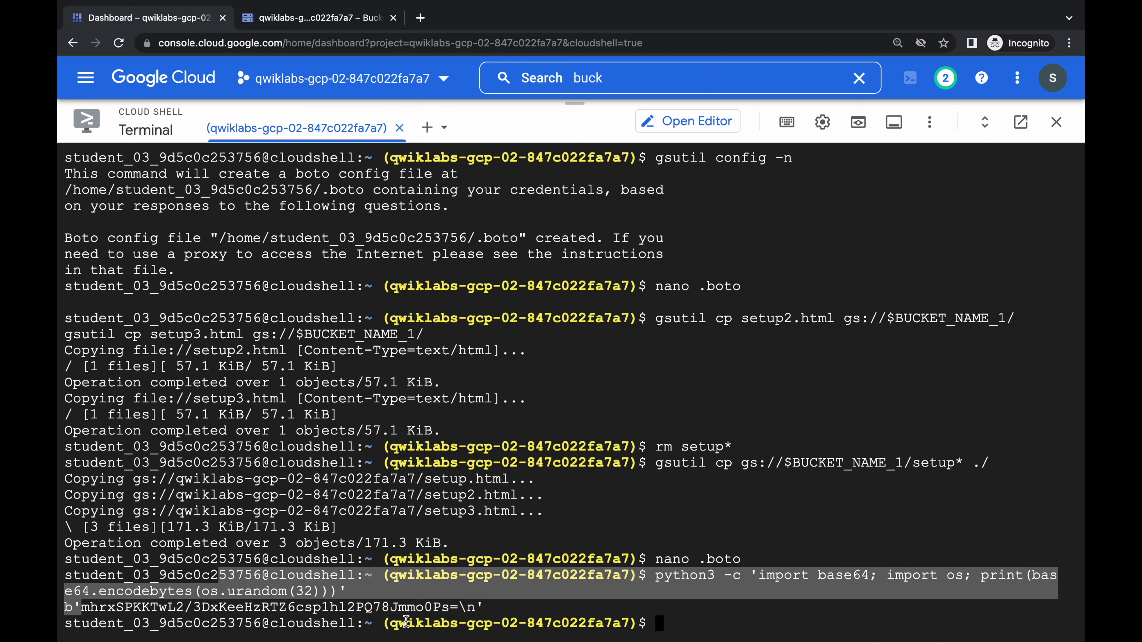
{"action": "left_click_drag", "start_coordinate": [461, 610], "coordinate": [84, 610]}
{"action": "key", "text": "ctrl+Left"}
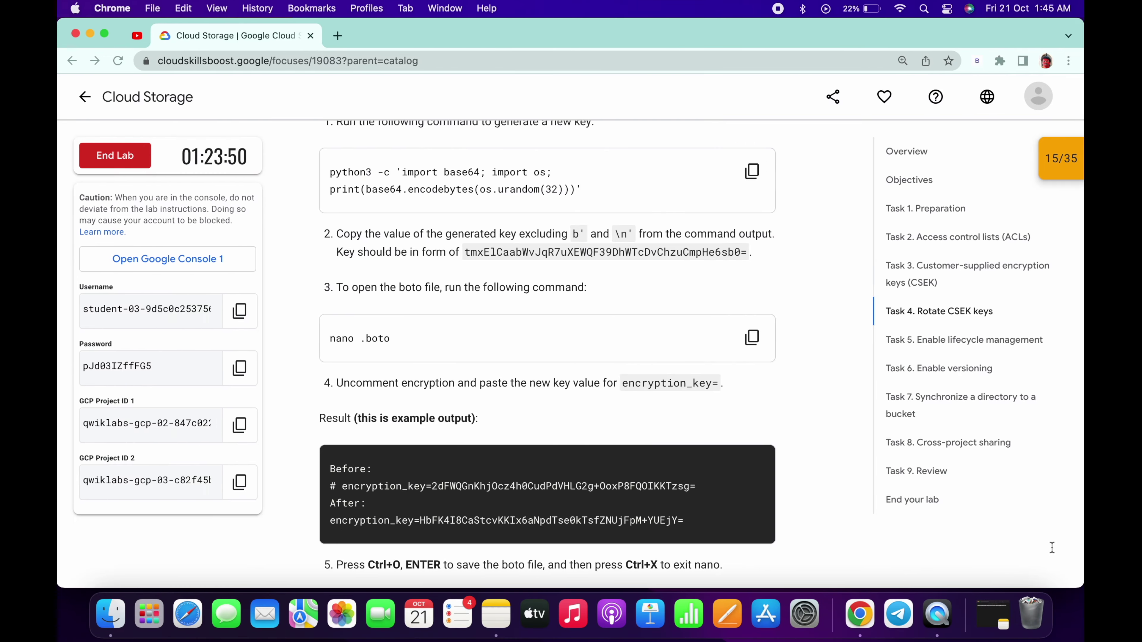
{"action": "left_click", "coordinate": [1005, 607]}
{"action": "key", "text": "BackSpace"}
{"action": "key", "text": "super+v"}
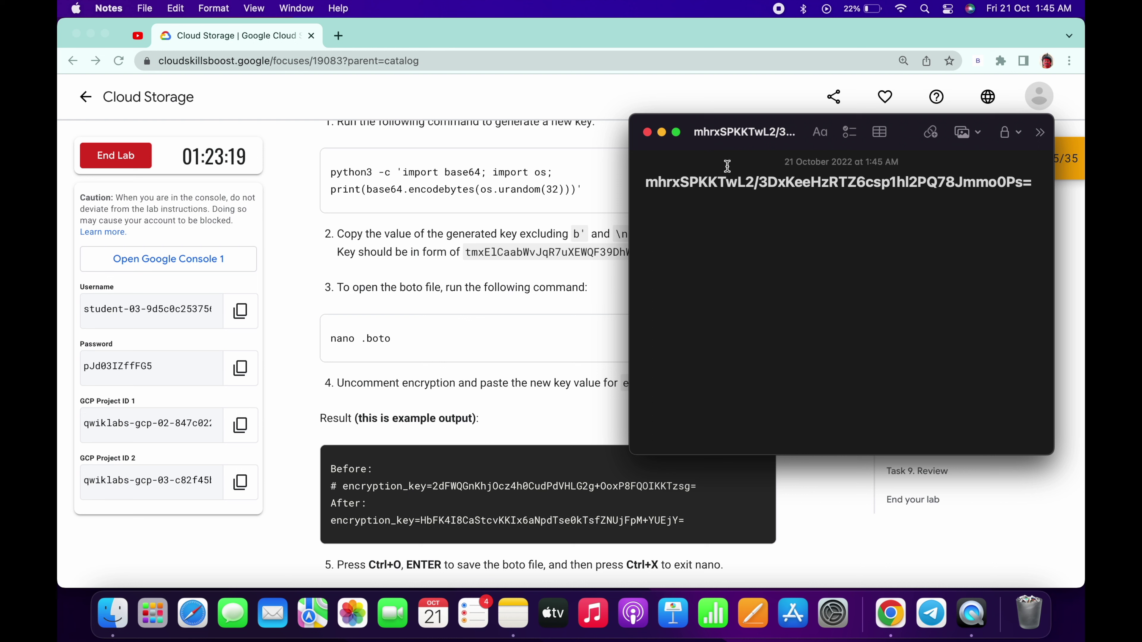
{"action": "left_click", "coordinate": [548, 389]}
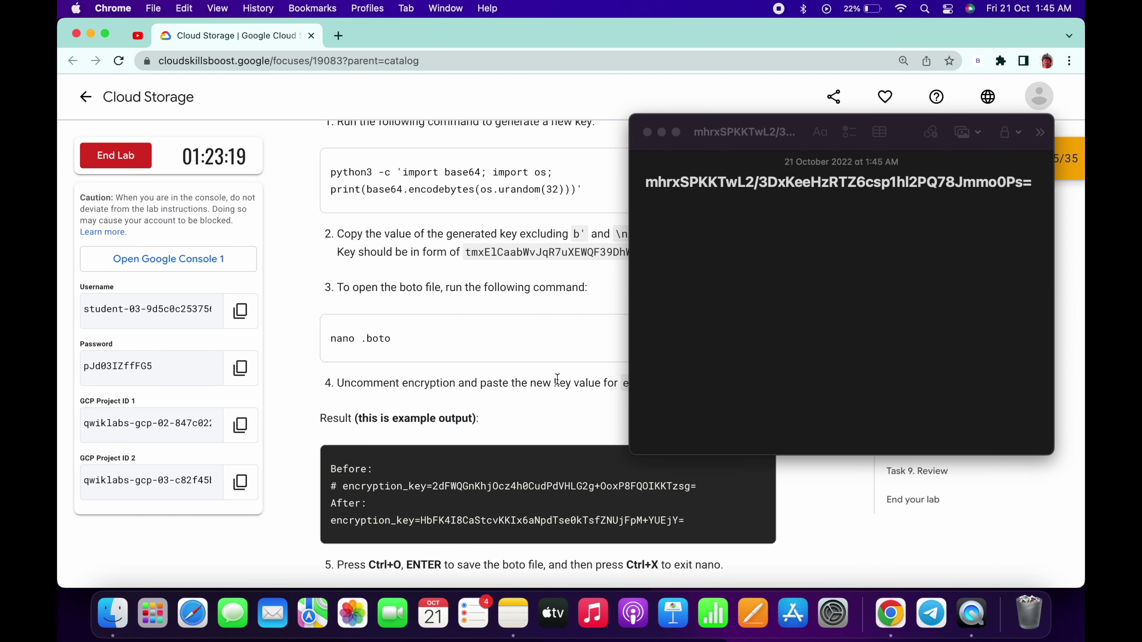
{"action": "left_click", "coordinate": [662, 133]}
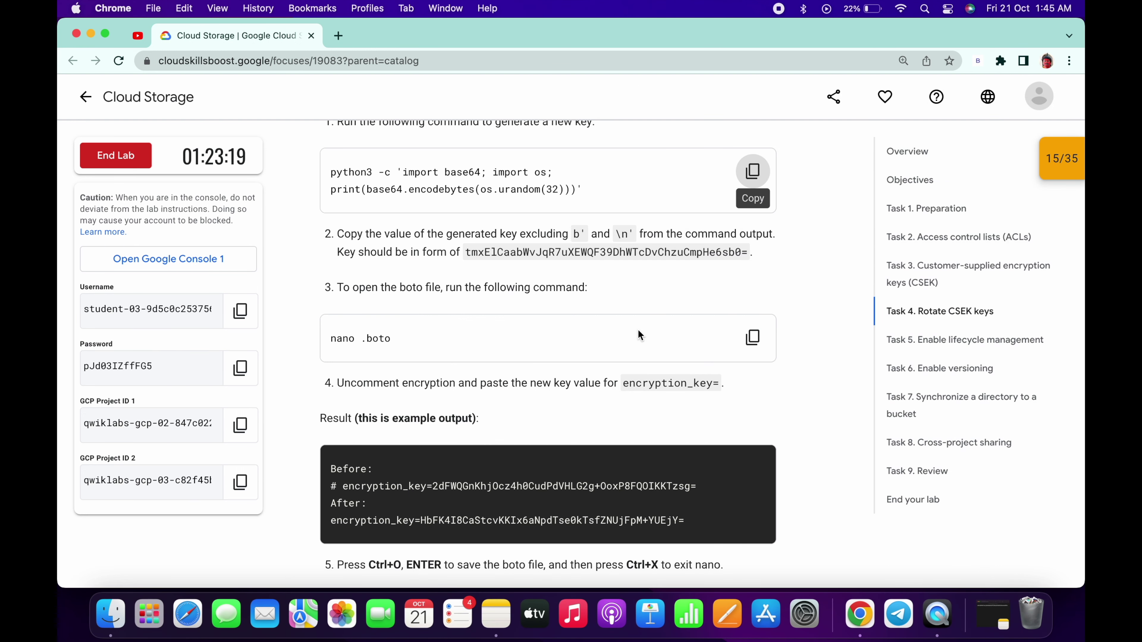
Reopen the .boto file in Cloud Shell with the lab's nano .boto command.
{"action": "left_click", "coordinate": [753, 338]}
{"action": "key", "text": "ctrl+Right"}
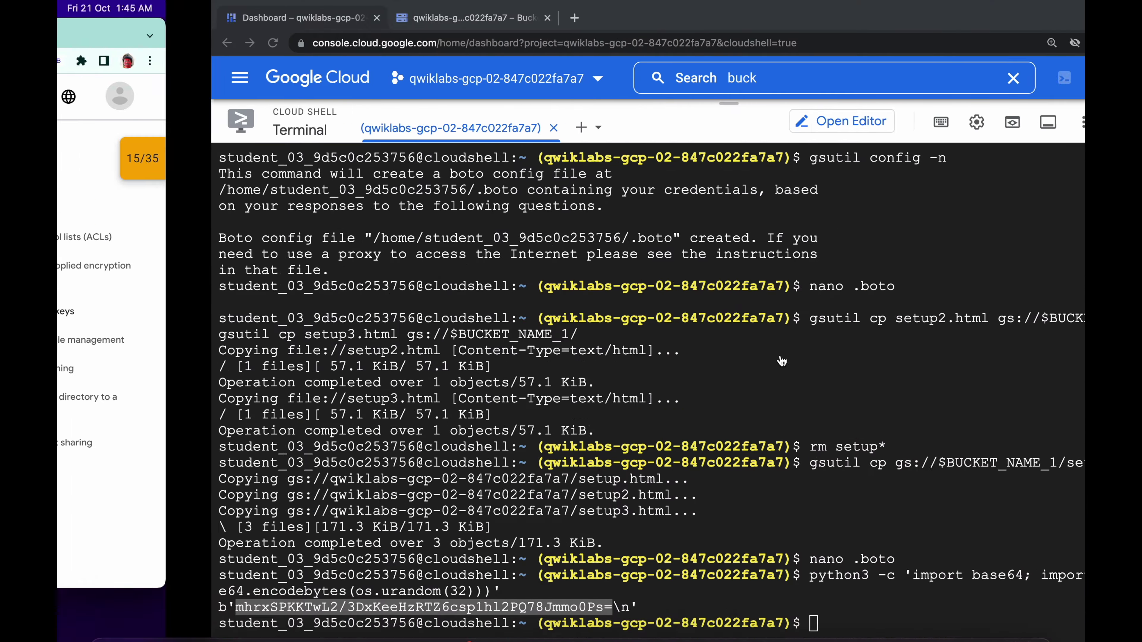
{"action": "key", "text": "super+v"}
{"action": "key", "text": "Return"}
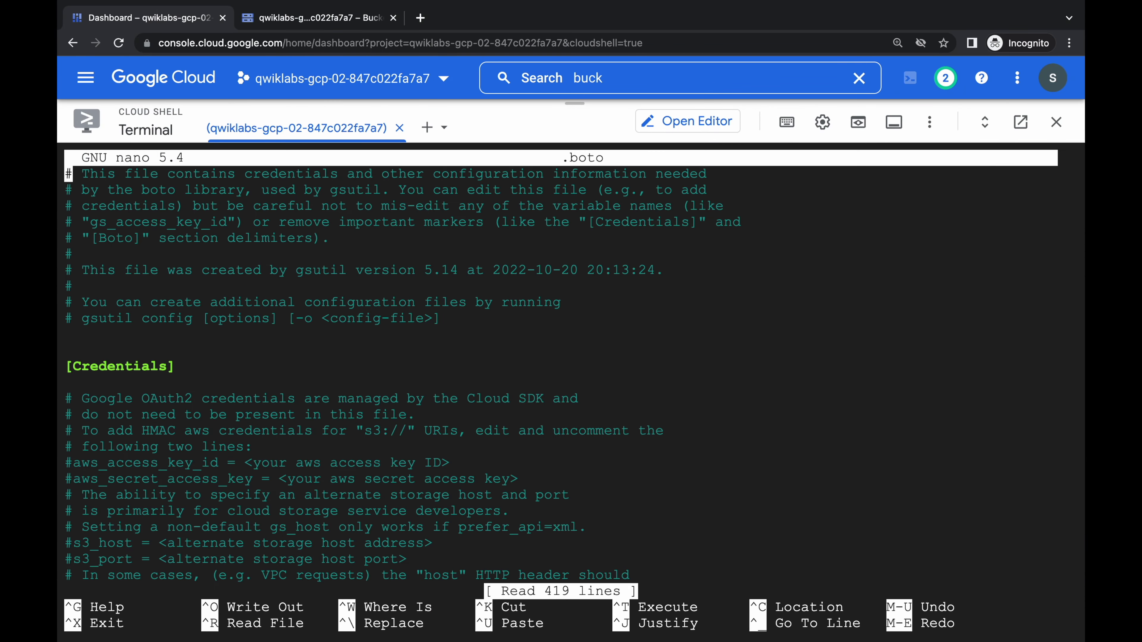
Copy encryption_key= from the lab instructions, find that line in the .boto file and uncomment it by removing its #.
{"action": "key", "text": "ctrl+Left"}
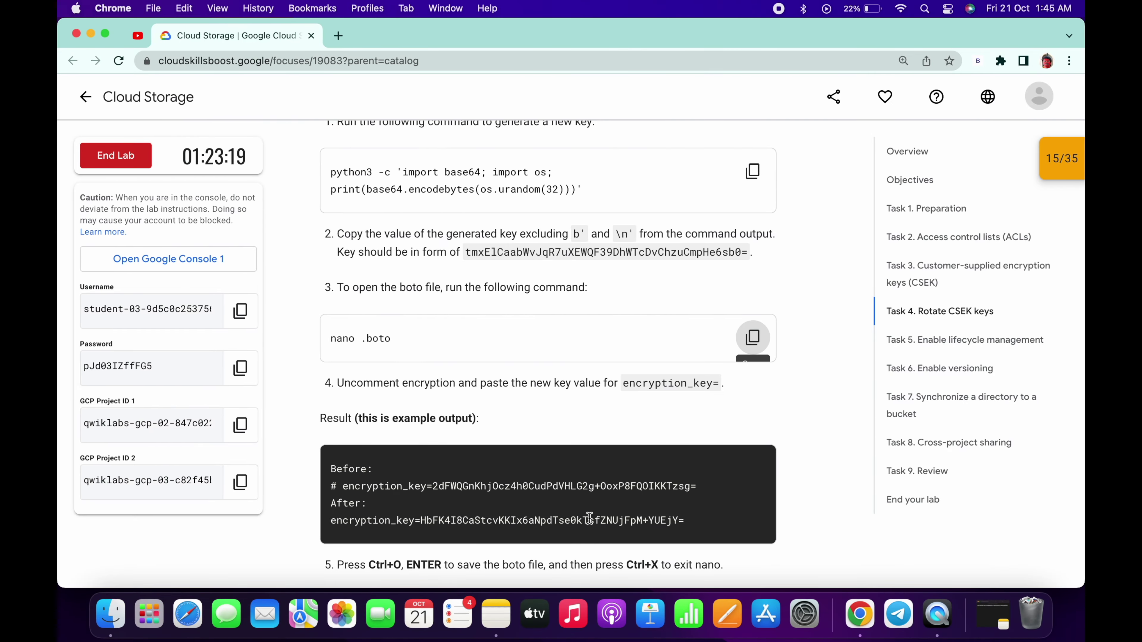
{"action": "left_click_drag", "start_coordinate": [719, 382], "coordinate": [625, 381]}
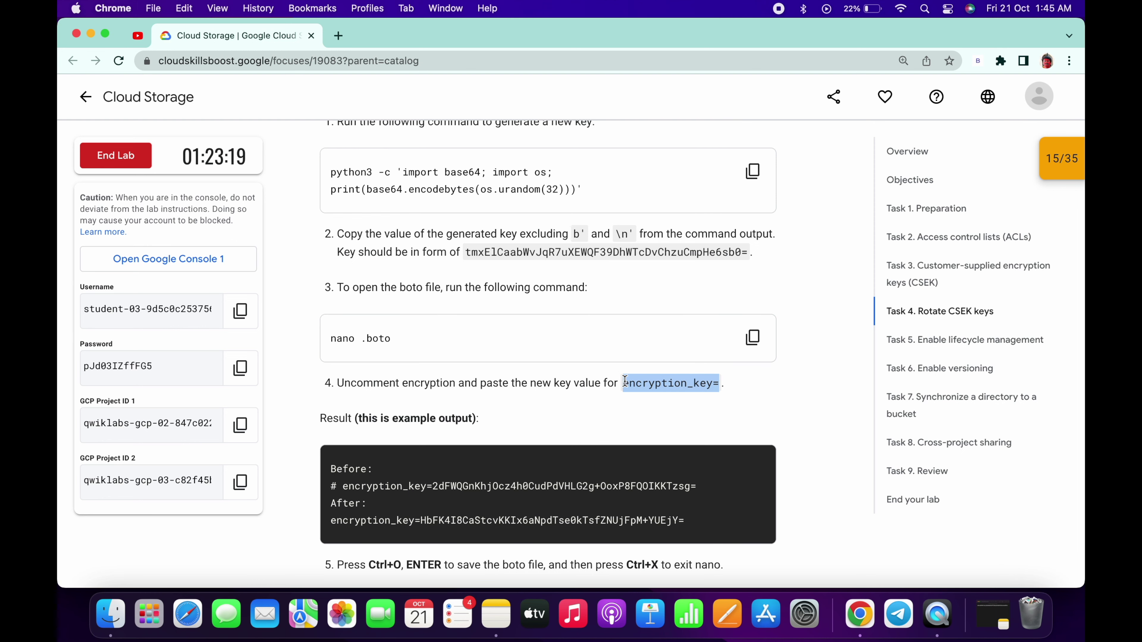
{"action": "key", "text": "ctrl+Right"}
{"action": "left_click", "coordinate": [787, 122]}
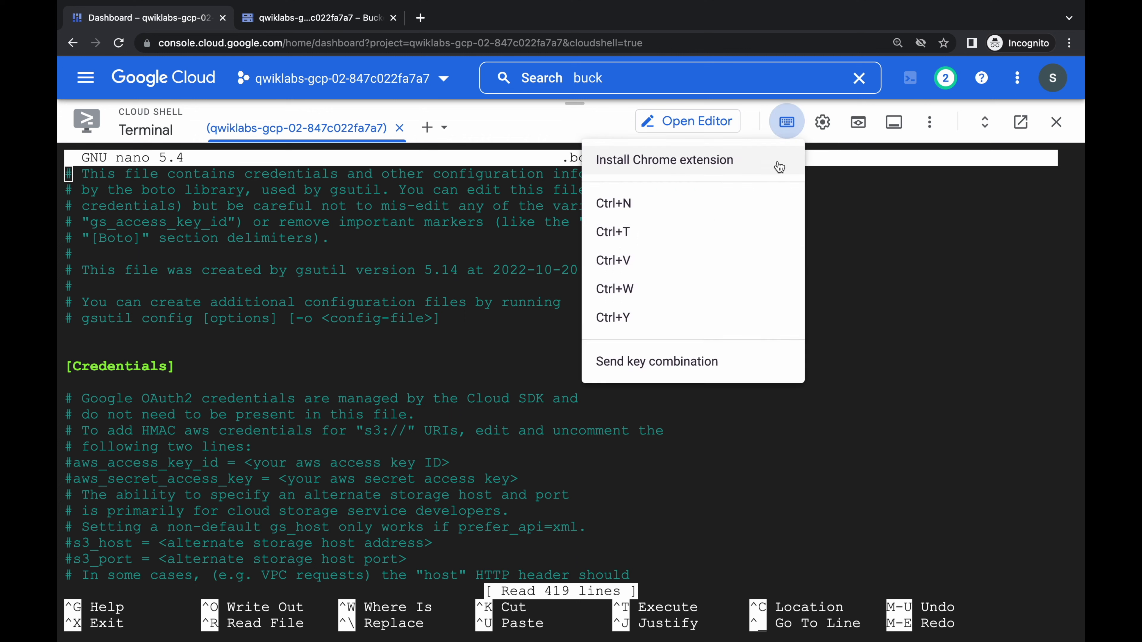
{"action": "left_click", "coordinate": [648, 290]}
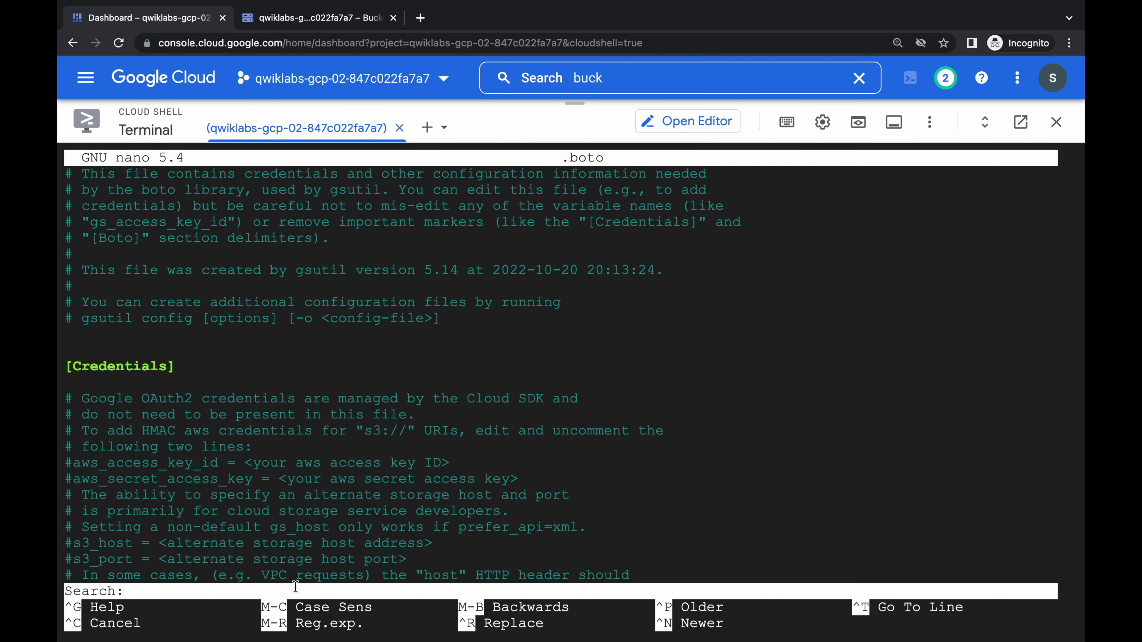
{"action": "type", "text": "encryption_key="}
{"action": "key", "text": "Return"}
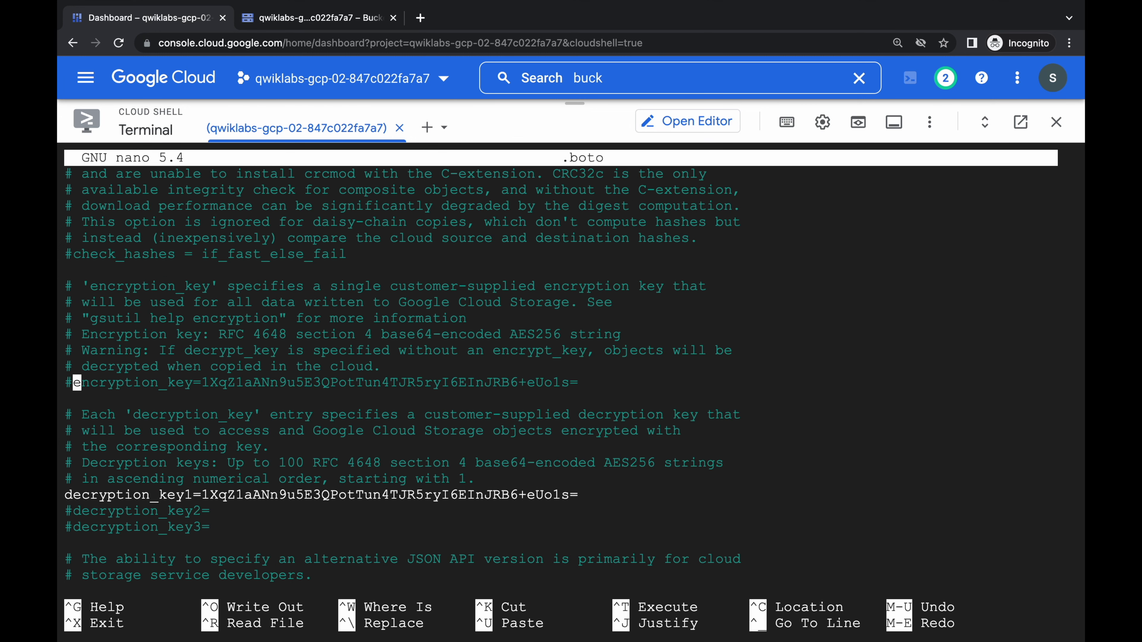
{"action": "key", "text": "BackSpace"}
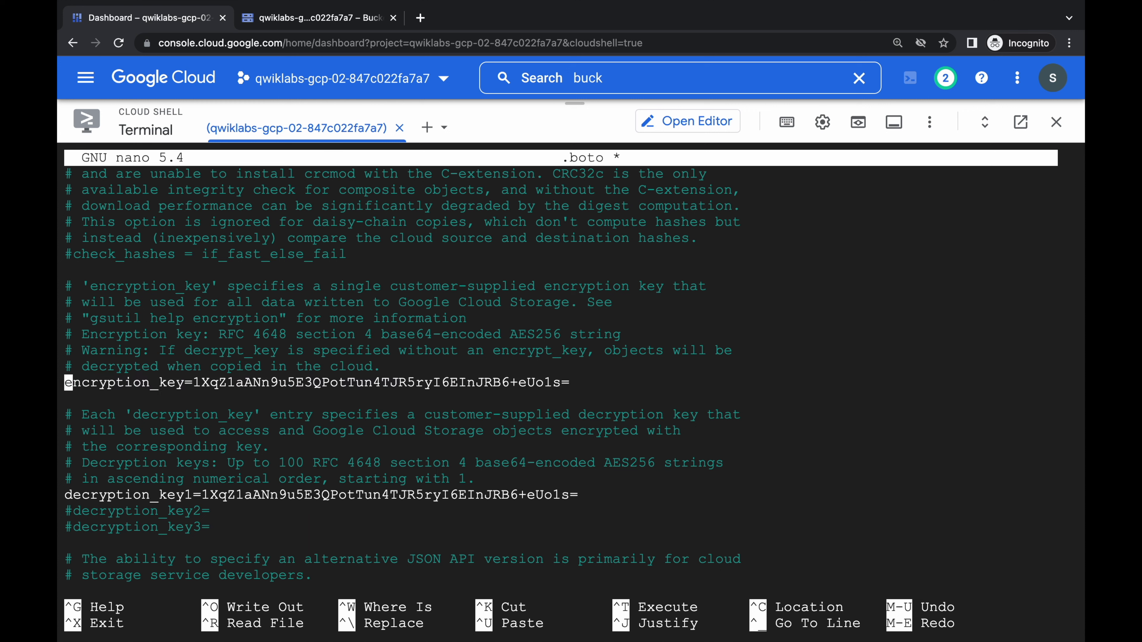
Delete the old key value after encryption_key= in the .boto file, keeping the equals sign.
{"action": "key", "text": "Down"}
{"action": "key", "text": "Left"}
{"action": "key", "text": "BackSpace"}
{"action": "key", "text": "BackSpace"}
{"action": "key", "text": "BackSpace"}
{"action": "key", "text": "BackSpace"}
{"action": "key", "text": "BackSpace"}
{"action": "key", "text": "BackSpace"}
{"action": "key", "text": "BackSpace"}
{"action": "key", "text": "BackSpace"}
{"action": "key", "text": "BackSpace"}
{"action": "key", "text": "BackSpace"}
{"action": "key", "text": "BackSpace"}
{"action": "key", "text": "BackSpace"}
{"action": "key", "text": "BackSpace"}
{"action": "key", "text": "BackSpace"}
{"action": "key", "text": "BackSpace"}
{"action": "key", "text": "BackSpace"}
{"action": "key", "text": "BackSpace"}
{"action": "key", "text": "BackSpace"}
{"action": "key", "text": "BackSpace"}
{"action": "key", "text": "BackSpace"}
{"action": "key", "text": "BackSpace"}
{"action": "key", "text": "BackSpace"}
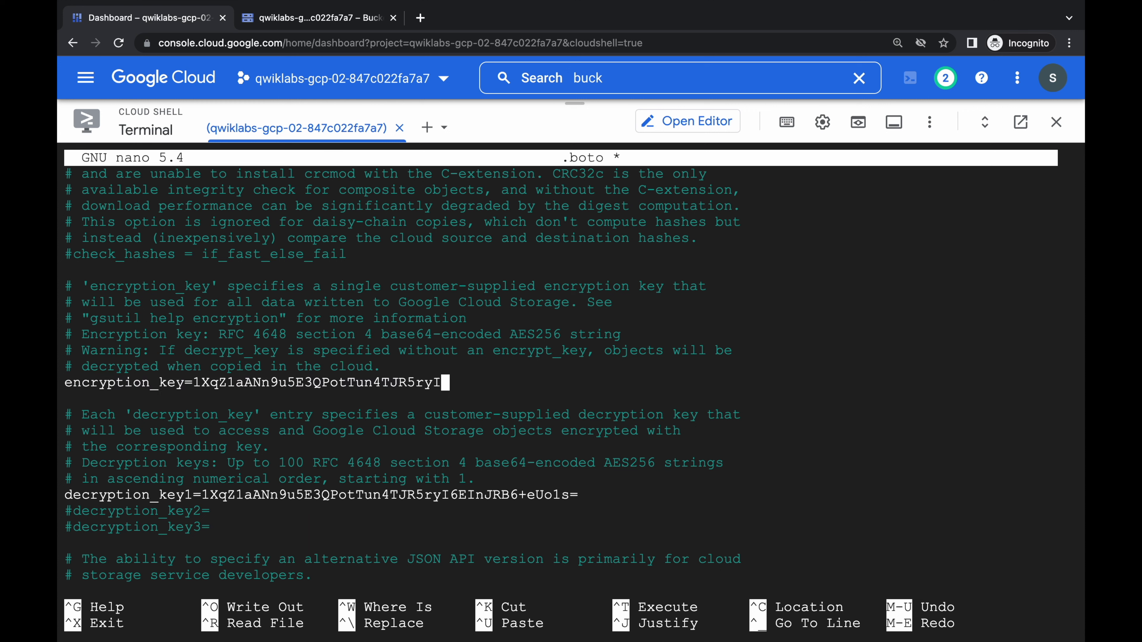
{"action": "key", "text": "BackSpace"}
{"action": "key", "text": "BackSpace"}
{"action": "key", "text": "BackSpace"}
{"action": "key", "text": "BackSpace"}
{"action": "key", "text": "BackSpace"}
{"action": "key", "text": "BackSpace"}
{"action": "key", "text": "BackSpace"}
{"action": "key", "text": "BackSpace"}
{"action": "key", "text": "BackSpace"}
{"action": "key", "text": "BackSpace"}
{"action": "key", "text": "BackSpace"}
{"action": "key", "text": "BackSpace"}
{"action": "key", "text": "BackSpace"}
{"action": "key", "text": "BackSpace"}
{"action": "key", "text": "BackSpace"}
{"action": "key", "text": "BackSpace"}
{"action": "key", "text": "BackSpace"}
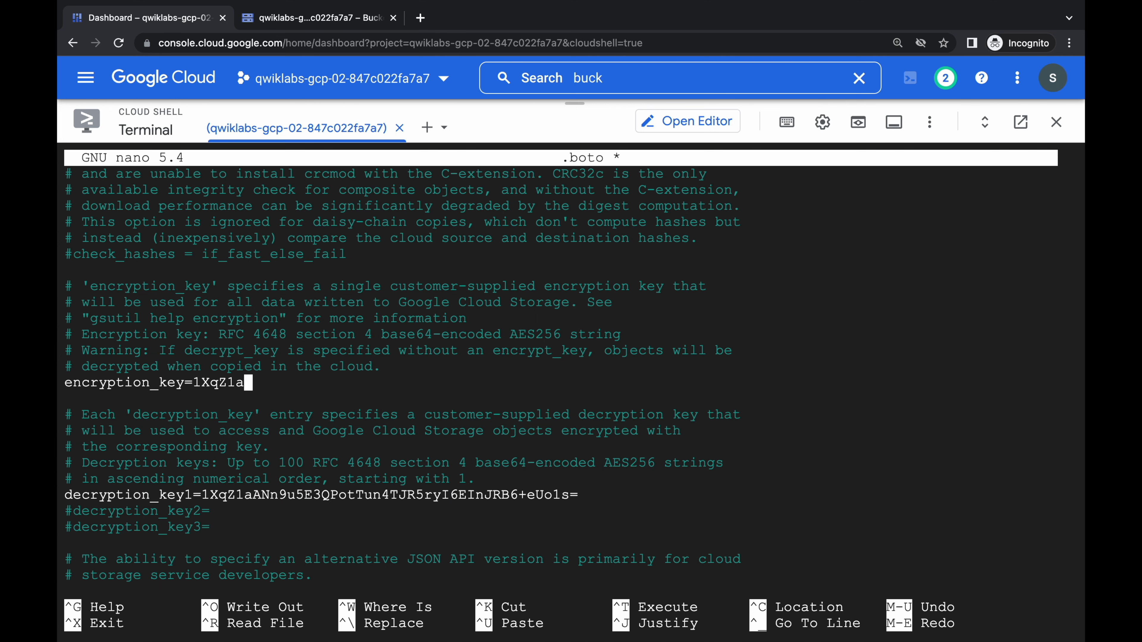
{"action": "key", "text": "BackSpace"}
Copy the new encryption key from the note, paste it after encryption_key= in .boto, and minimize the note.
{"action": "key", "text": "ctrl+Left"}
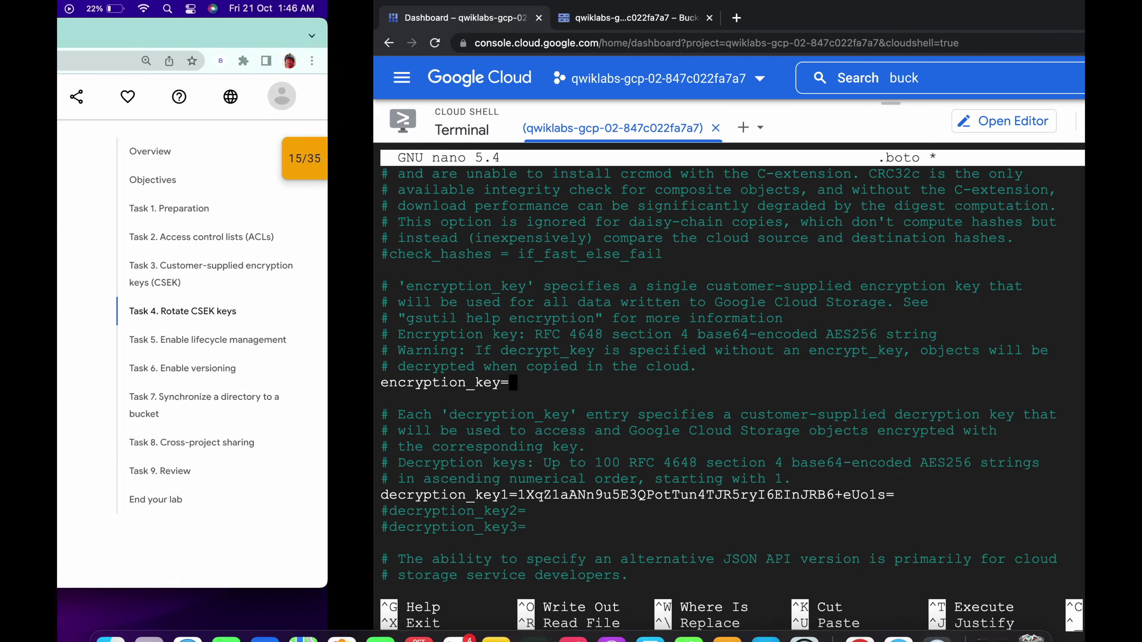
{"action": "left_click", "coordinate": [993, 614]}
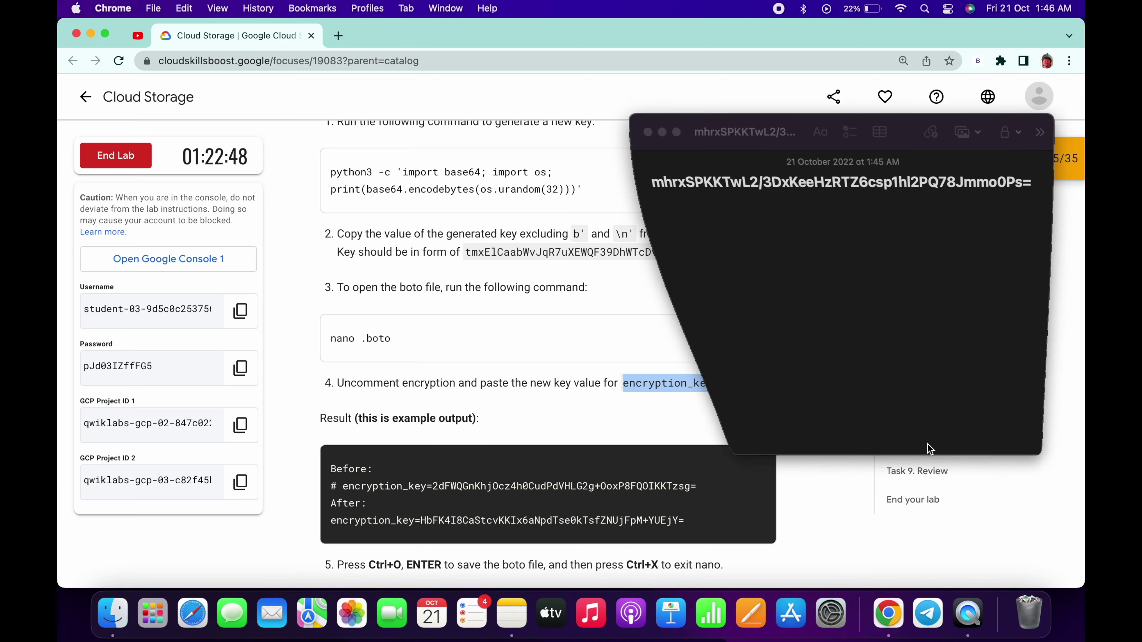
{"action": "key", "text": "ctrl+Right"}
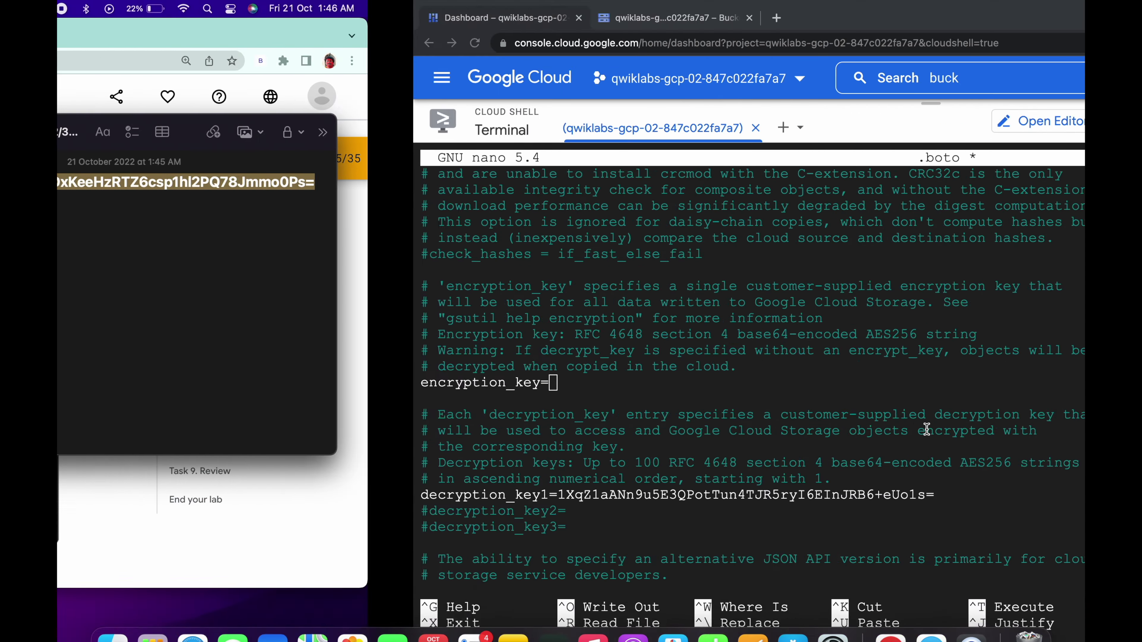
{"action": "key", "text": "super+v"}
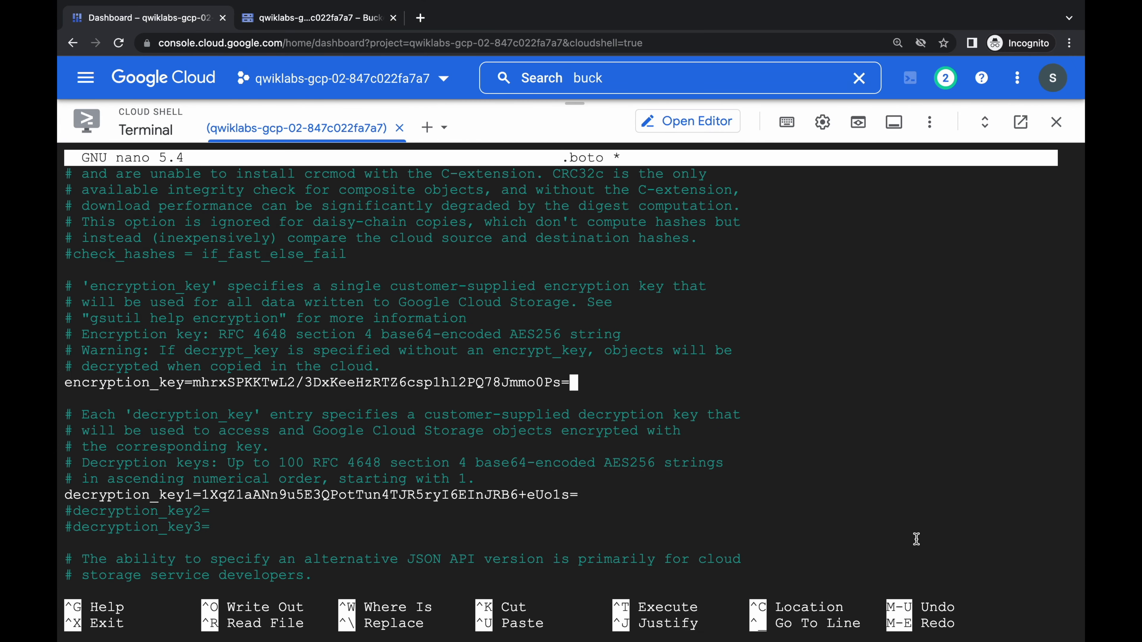
{"action": "key", "text": "ctrl+Left"}
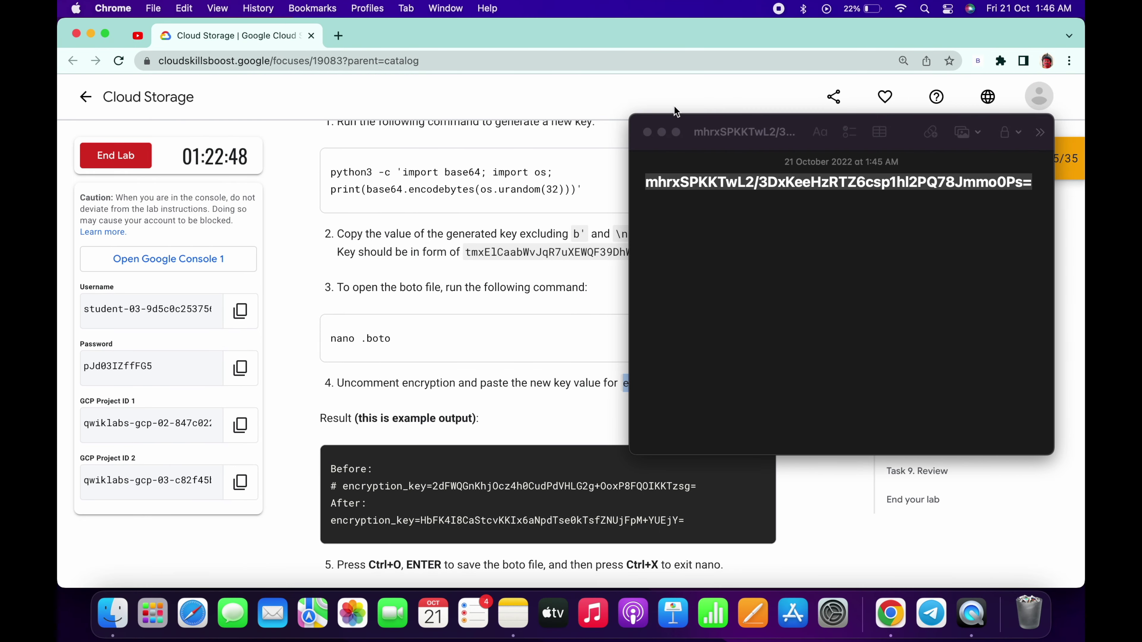
{"action": "left_click", "coordinate": [661, 131]}
Save .boto on exiting nano and run the lab's gsutil rewrite -k gs://$BUCKET_NAME_1/setup2.html command in Cloud Shell.
{"action": "scroll", "coordinate": [598, 296], "scroll_direction": "down", "scroll_amount": 5}
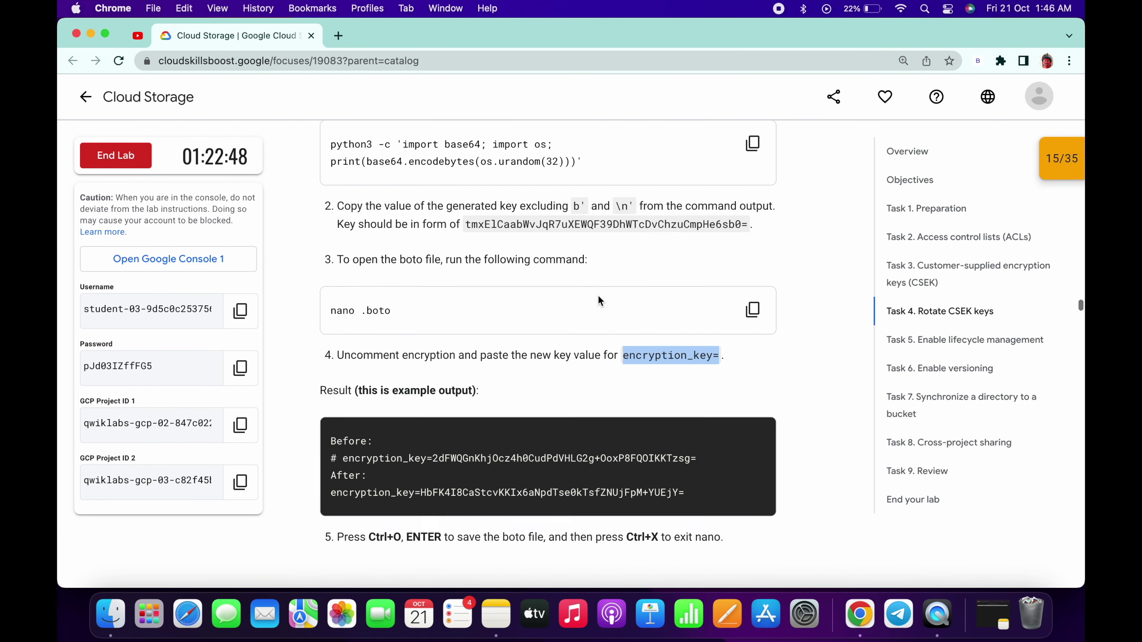
{"action": "left_click_drag", "start_coordinate": [362, 401], "coordinate": [536, 416]}
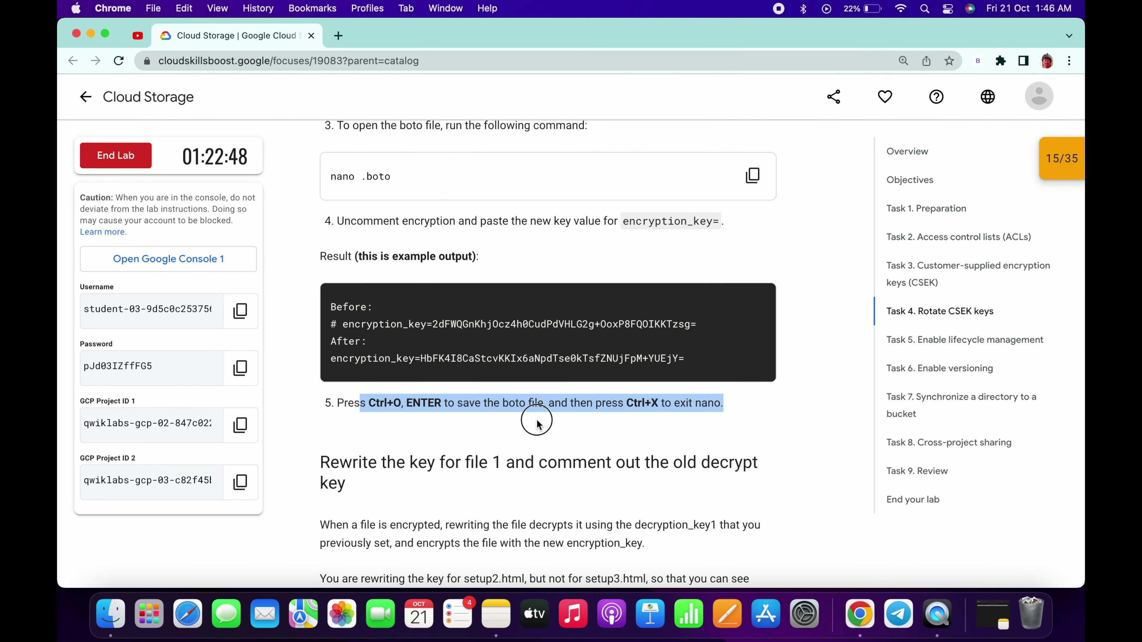
{"action": "scroll", "coordinate": [536, 420], "scroll_direction": "down", "scroll_amount": 8}
{"action": "left_click", "coordinate": [753, 383]}
{"action": "key", "text": "ctrl+Right"}
{"action": "key", "text": "ctrl+x"}
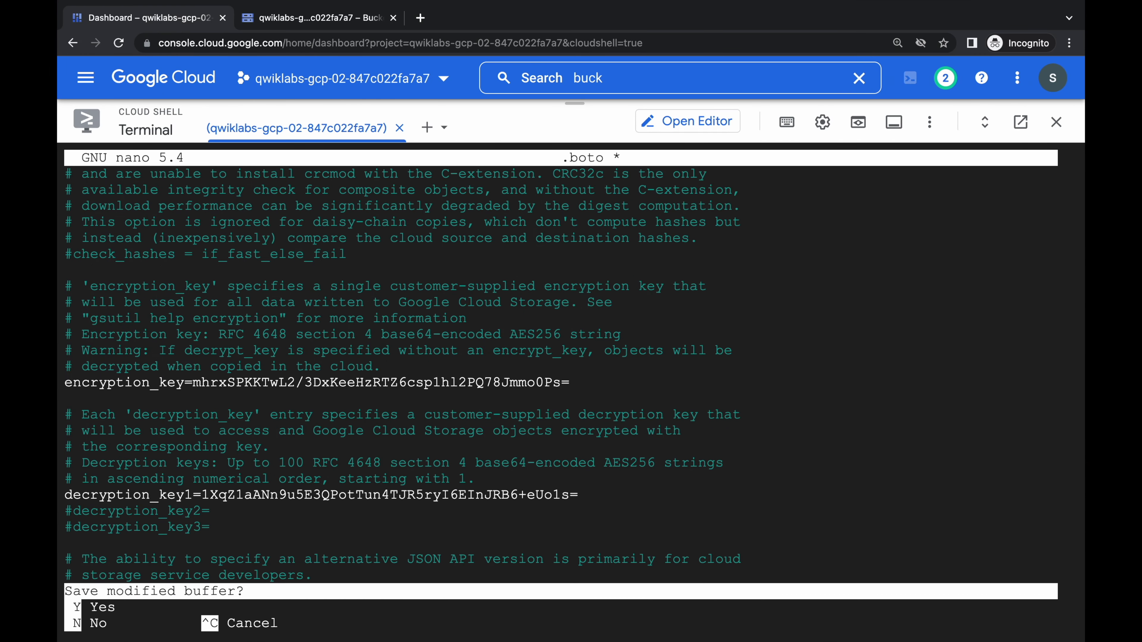
{"action": "key", "text": "y"}
{"action": "key", "text": "Return"}
{"action": "key", "text": "ctrl+v"}
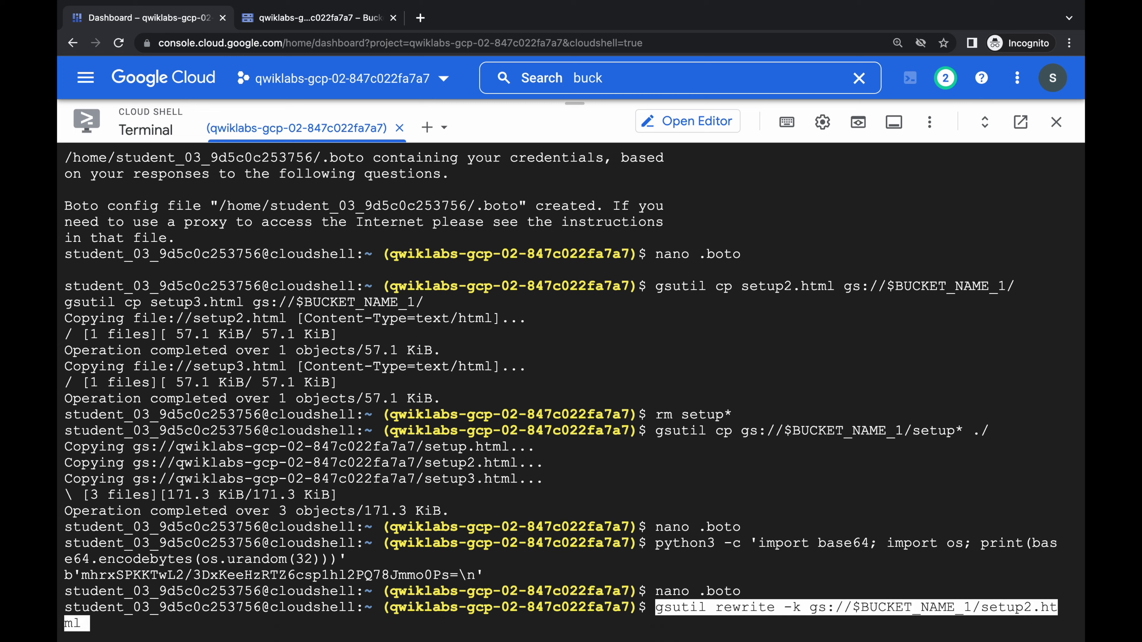
{"action": "key", "text": "Return"}
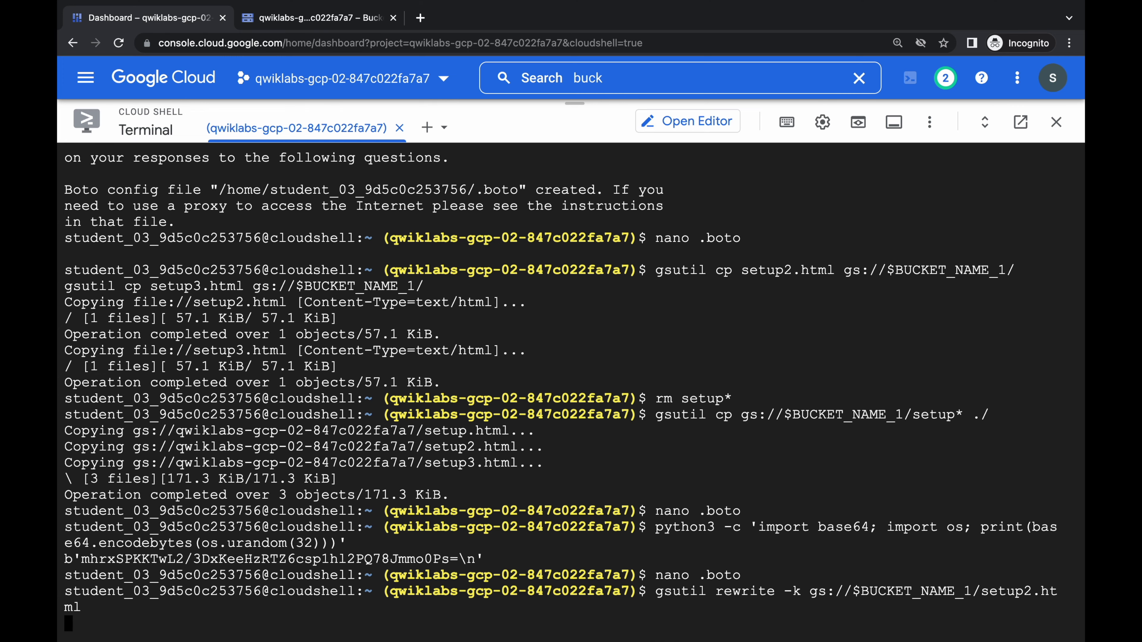
Copy the lab's nano .boto command and run it in Cloud Shell to reopen the .boto file.
{"action": "key", "text": "ctrl+Left"}
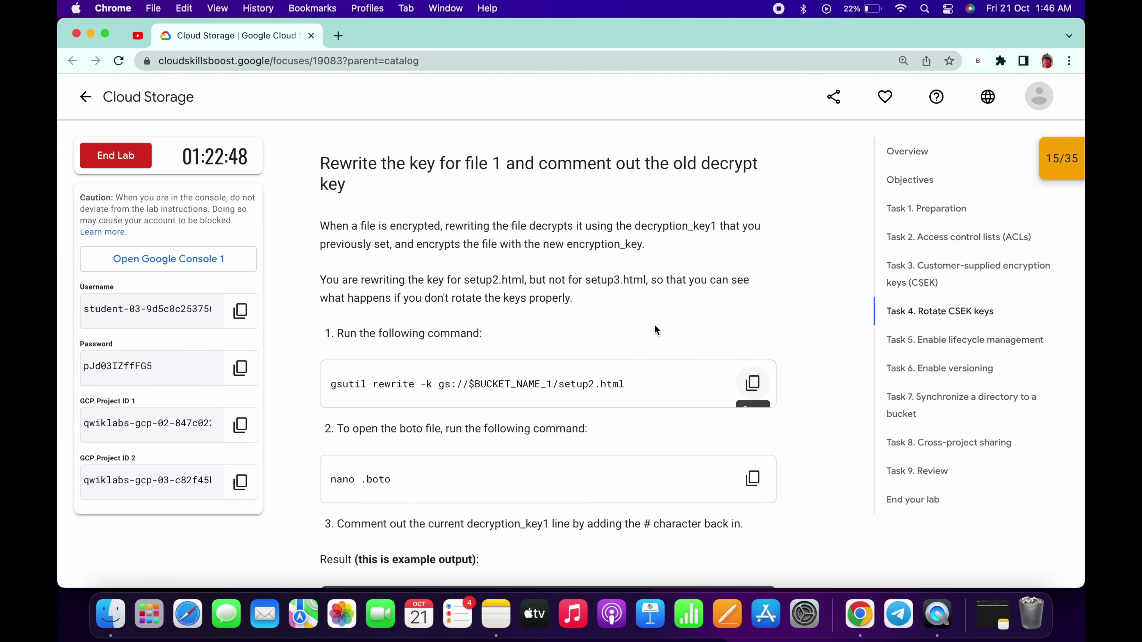
{"action": "scroll", "coordinate": [654, 325], "scroll_direction": "down", "scroll_amount": 3}
{"action": "left_click", "coordinate": [752, 232]}
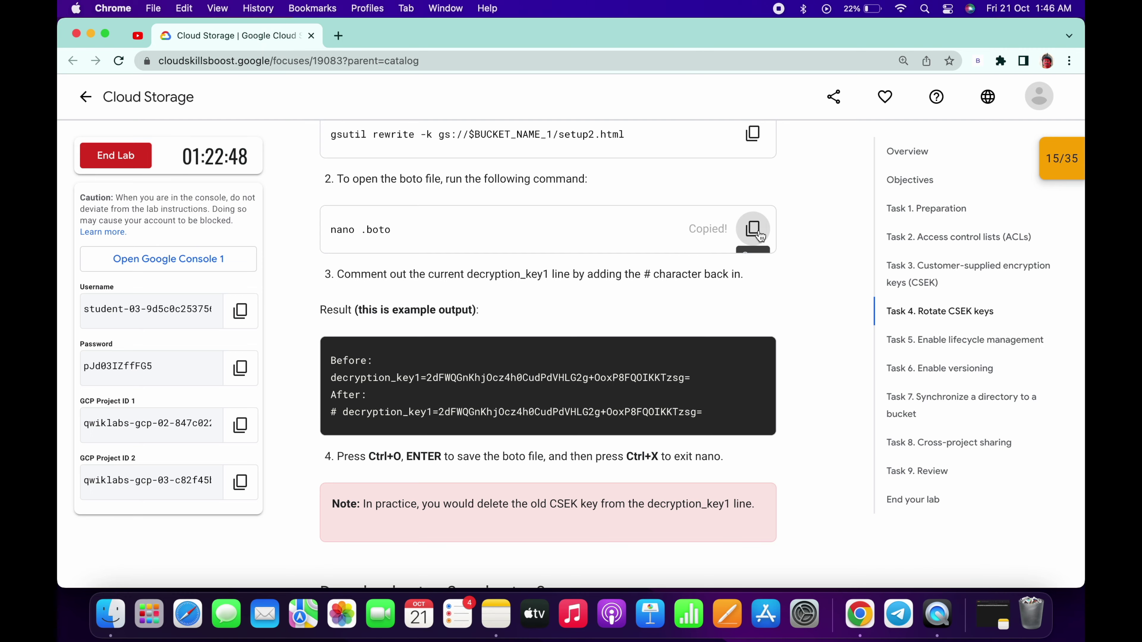
{"action": "key", "text": "ctrl+Right"}
{"action": "key", "text": "ctrl+v"}
{"action": "key", "text": "Return"}
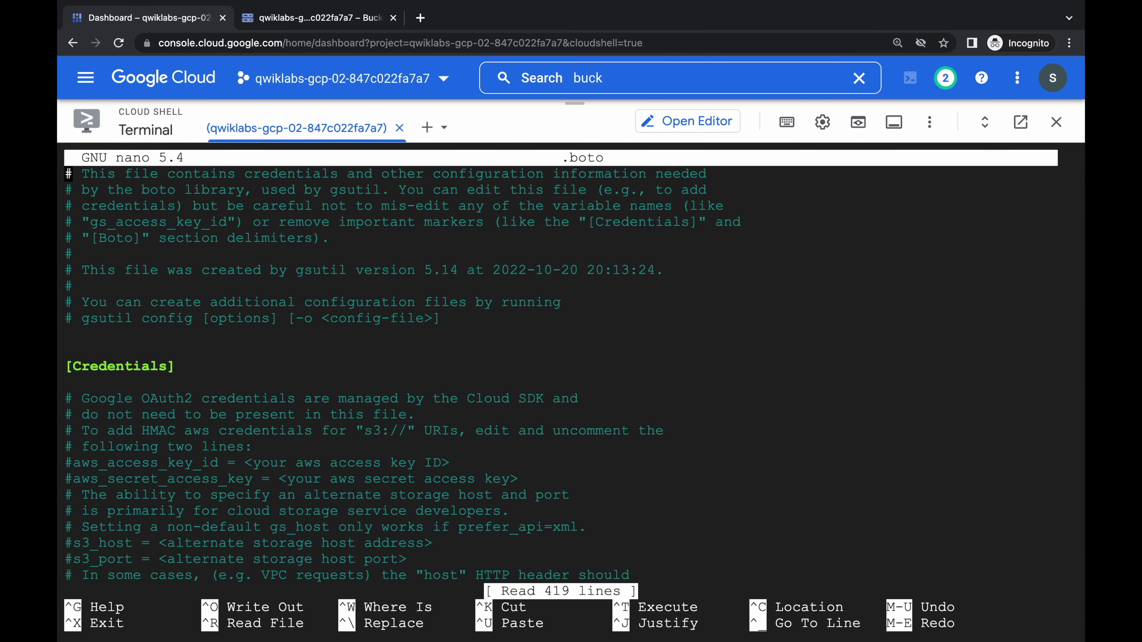
Copy decryption_key1= from the lab's example, find that line in .boto and comment it out with #.
{"action": "key", "text": "ctrl+Left"}
{"action": "left_click_drag", "start_coordinate": [426, 377], "coordinate": [333, 379]}
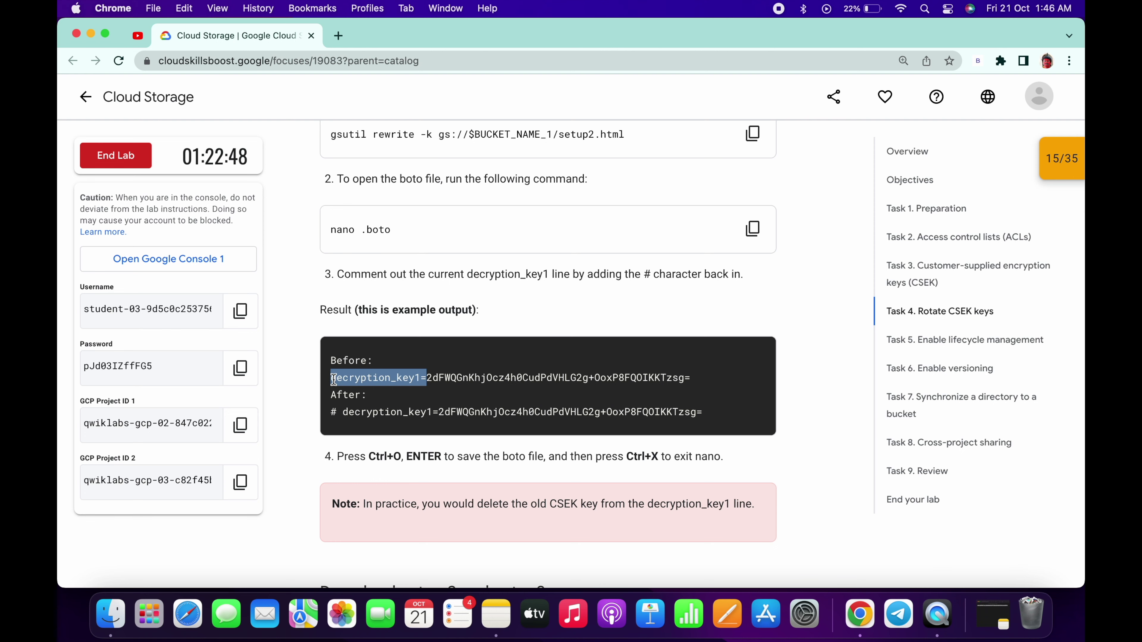
{"action": "key", "text": "super+c"}
{"action": "key", "text": "ctrl+Right"}
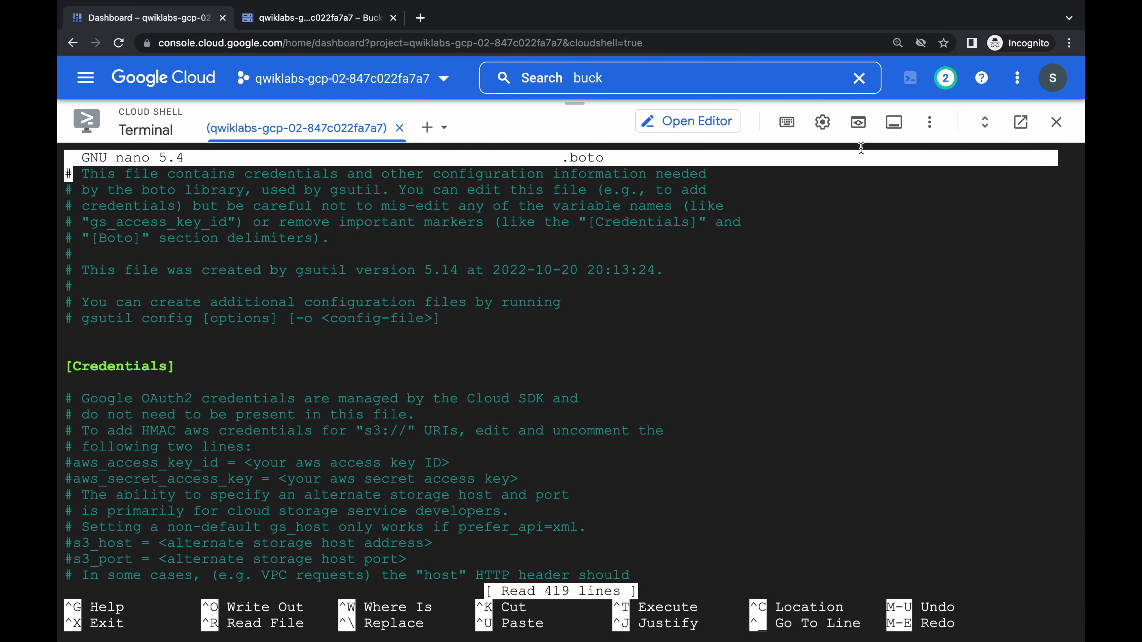
{"action": "left_click", "coordinate": [786, 122]}
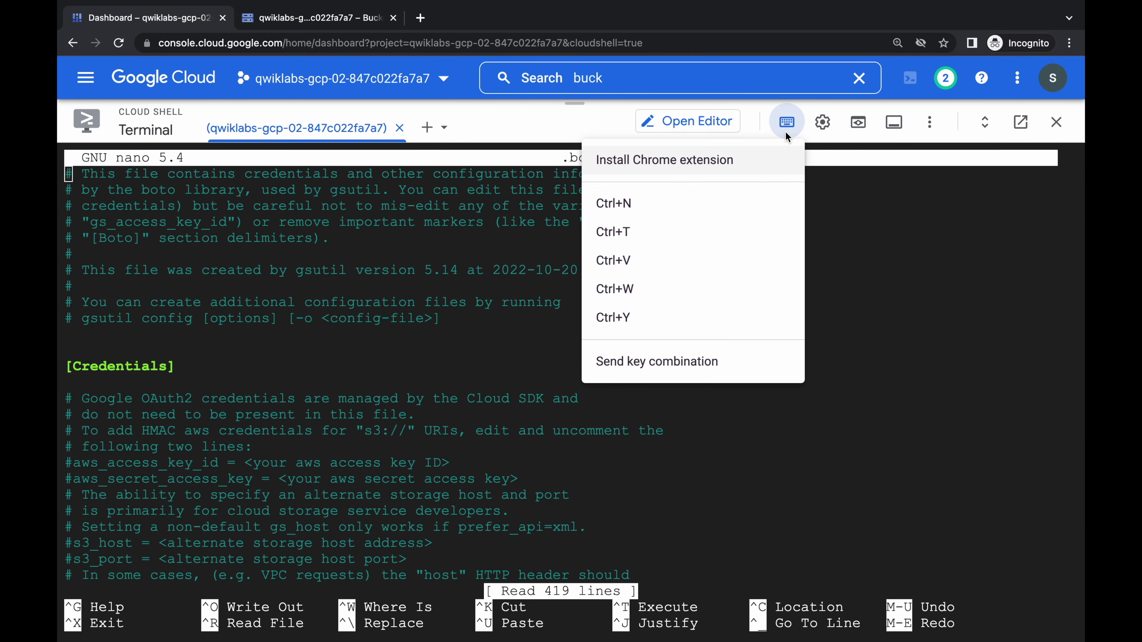
{"action": "left_click", "coordinate": [618, 290]}
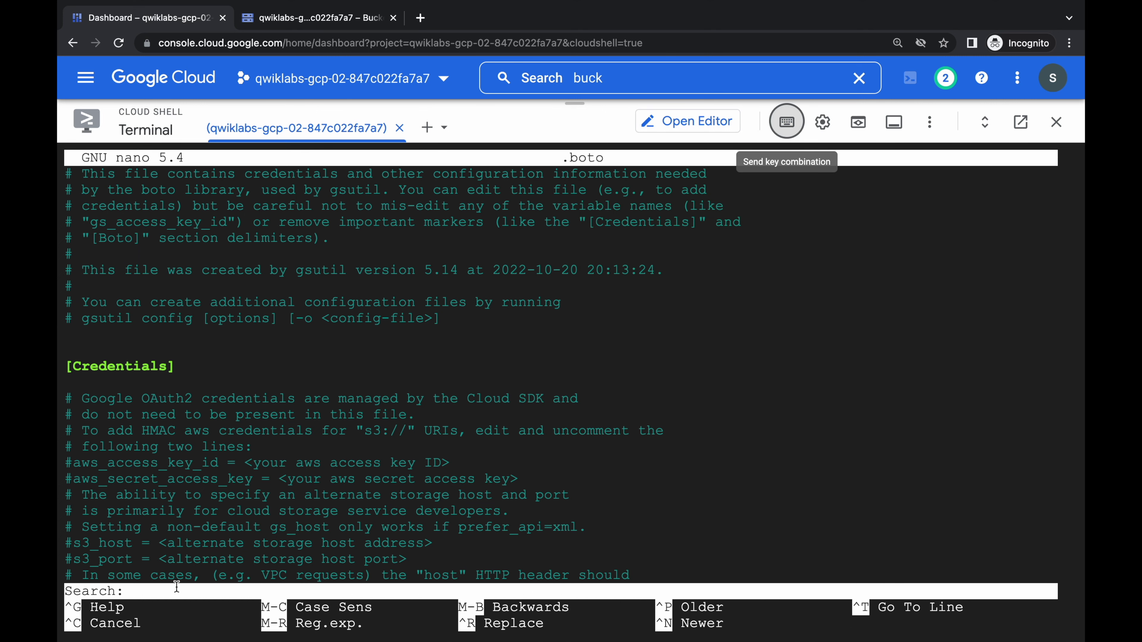
{"action": "key", "text": "super+v"}
{"action": "key", "text": "Return"}
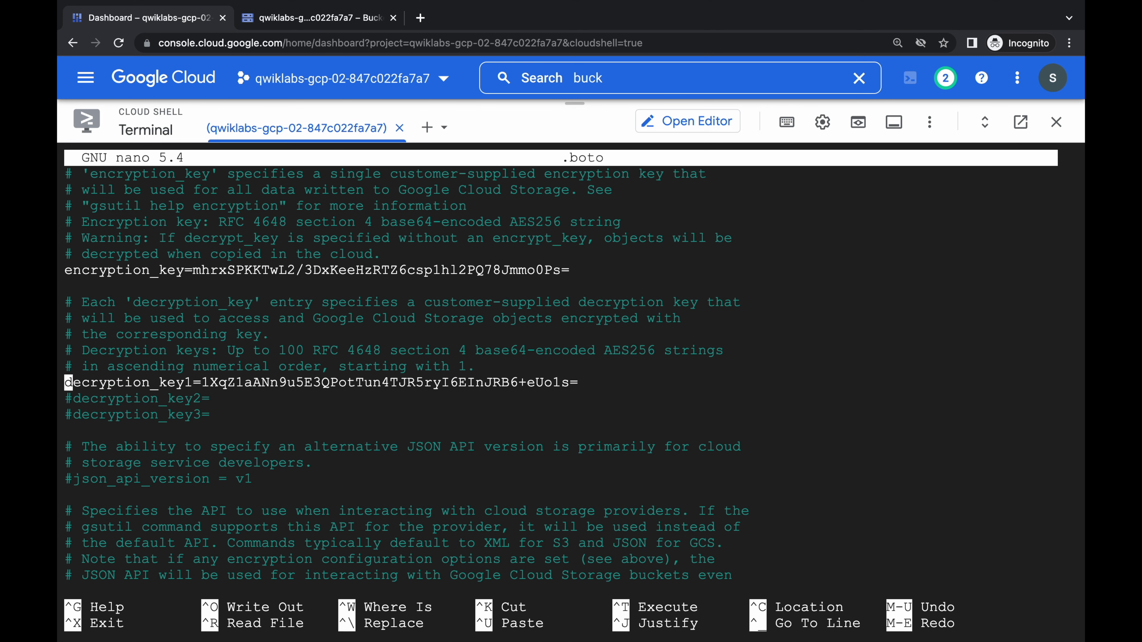
{"action": "type", "text": "#"}
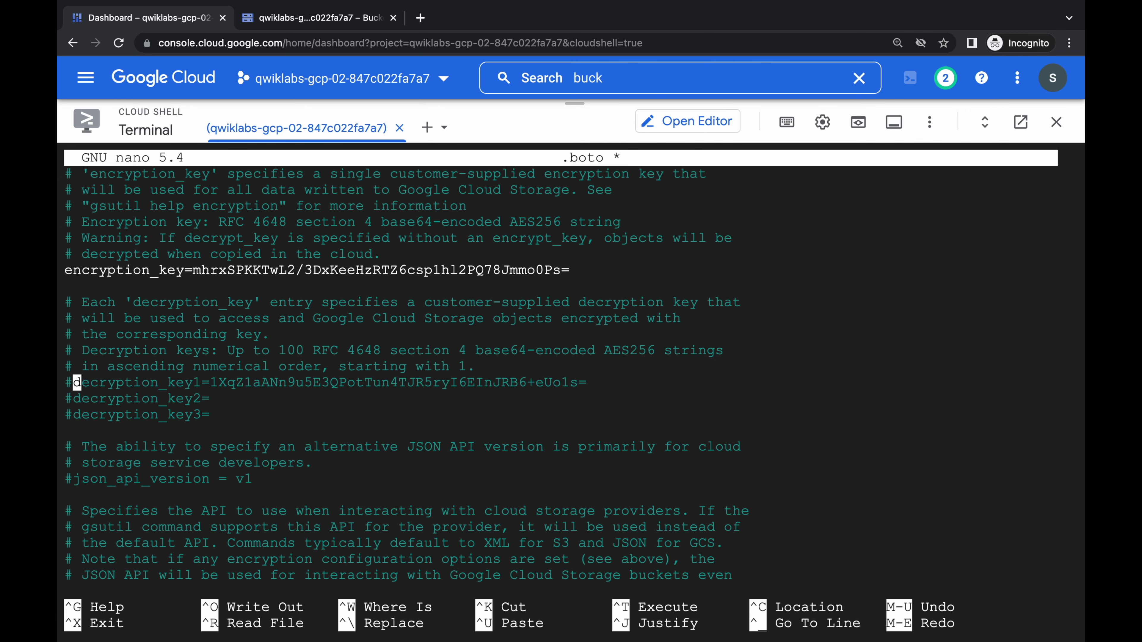
Save .boto on exiting nano and run the lab's gsutil cp gs://$BUCKET_NAME_1/setup2.html recover2.html command in Cloud Shell.
{"action": "key", "text": "ctrl+Left"}
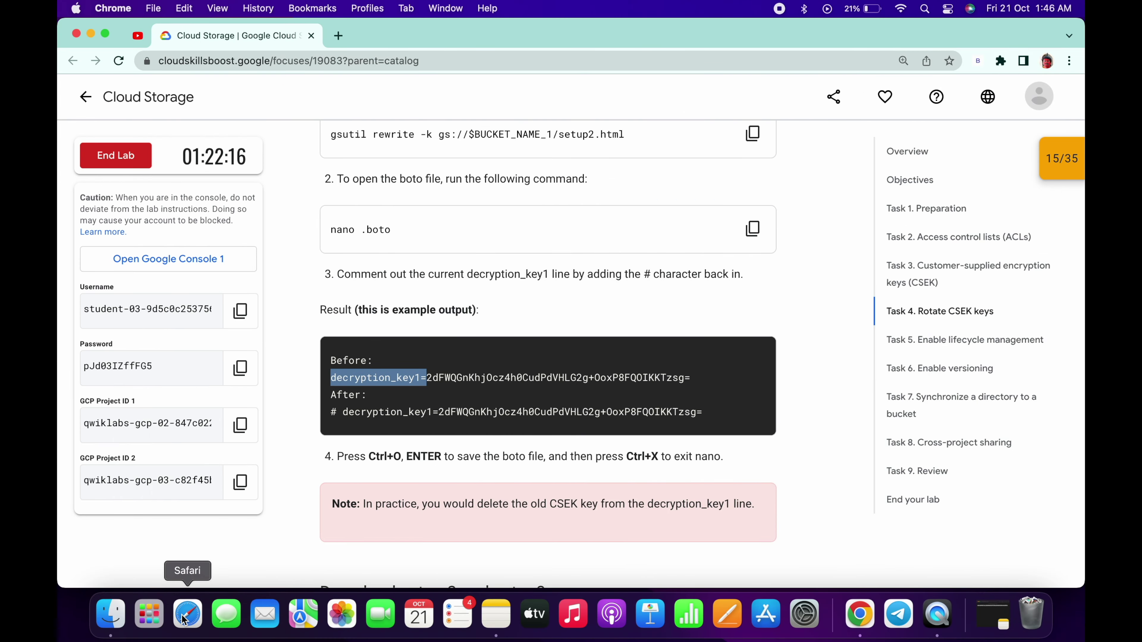
{"action": "scroll", "coordinate": [450, 493], "scroll_direction": "down", "scroll_amount": 8}
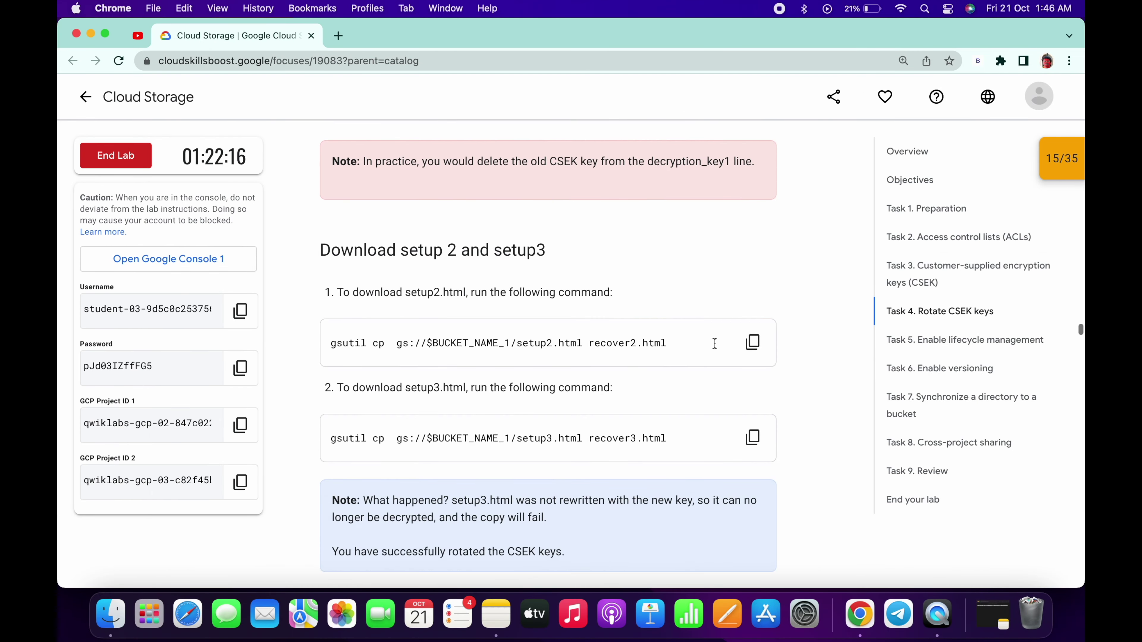
{"action": "left_click", "coordinate": [752, 342]}
{"action": "key", "text": "ctrl+Right"}
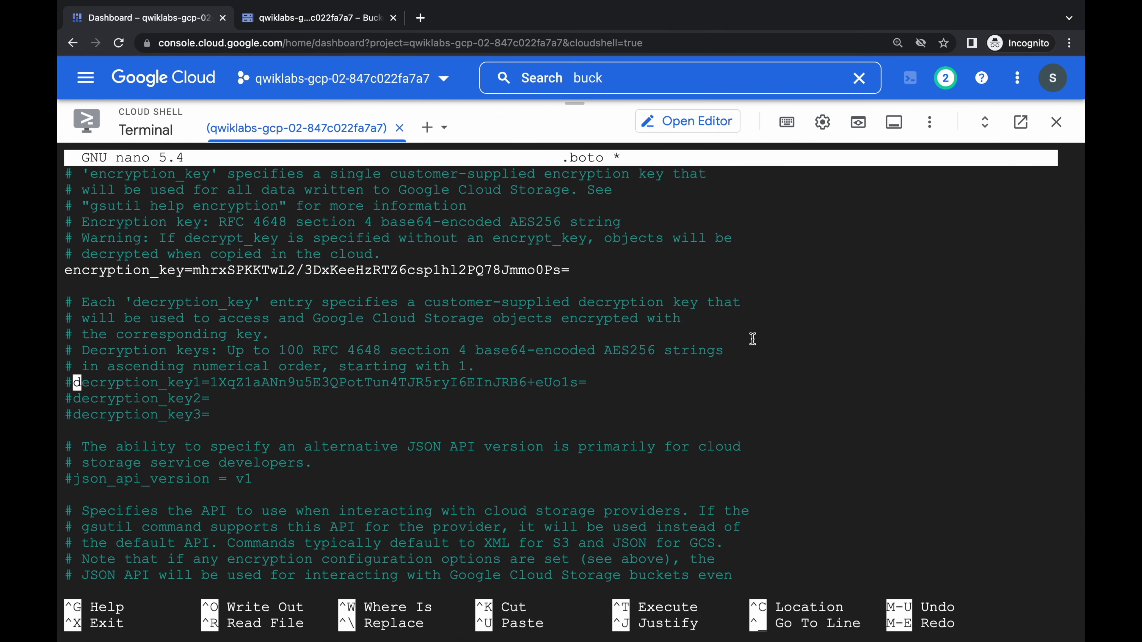
{"action": "key", "text": "ctrl+x"}
{"action": "key", "text": "y"}
{"action": "key", "text": "Return"}
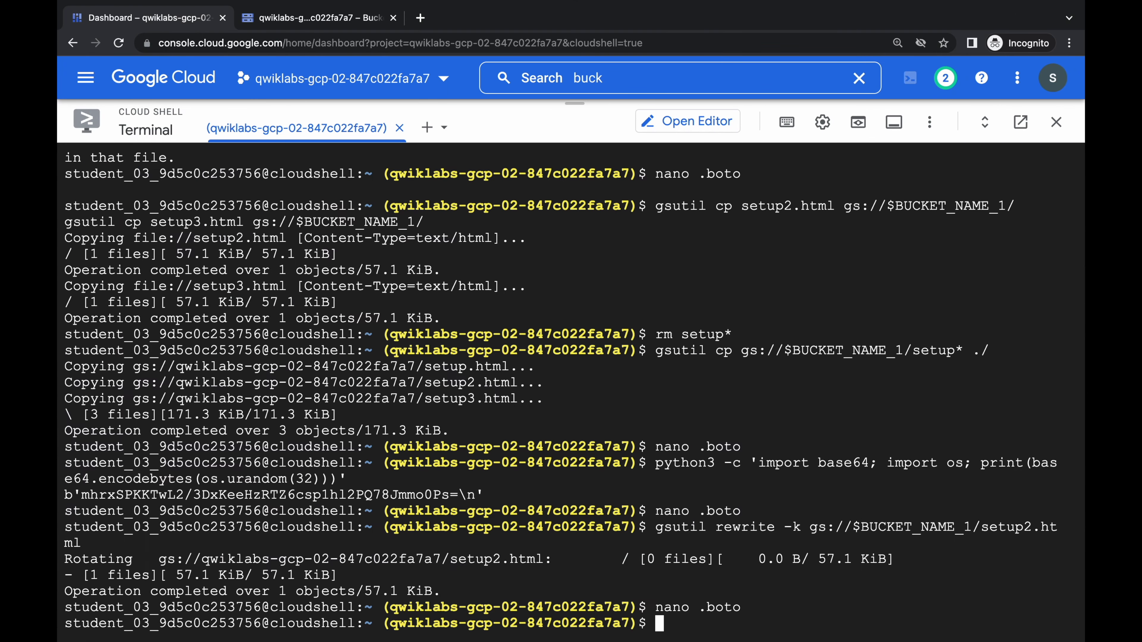
{"action": "key", "text": "ctrl+minus"}
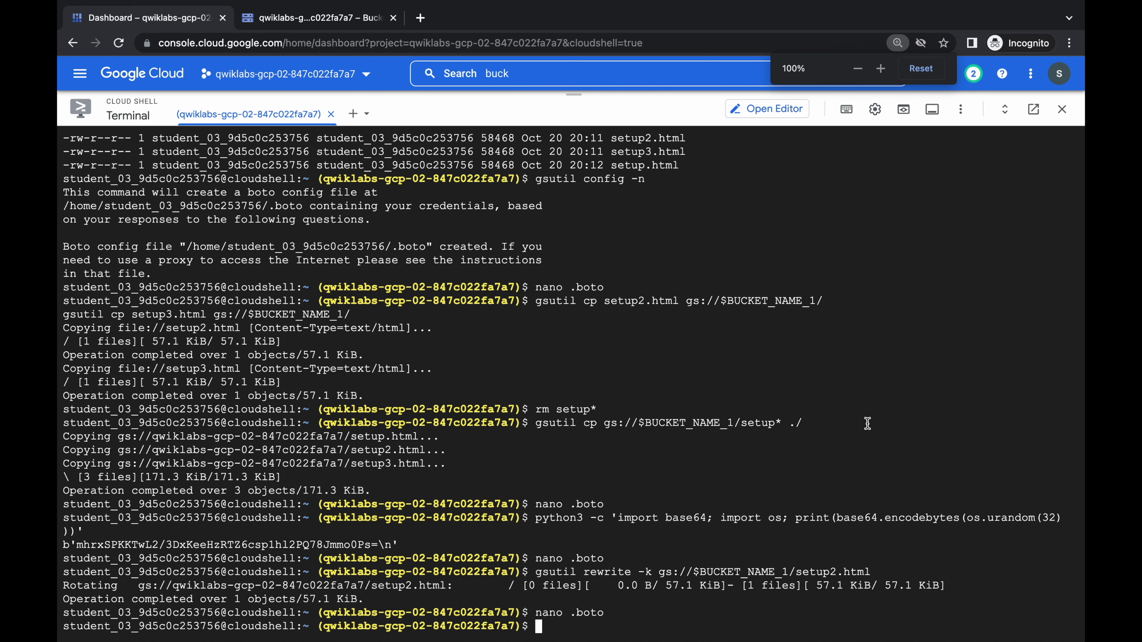
{"action": "key", "text": "ctrl+v"}
{"action": "key", "text": "Return"}
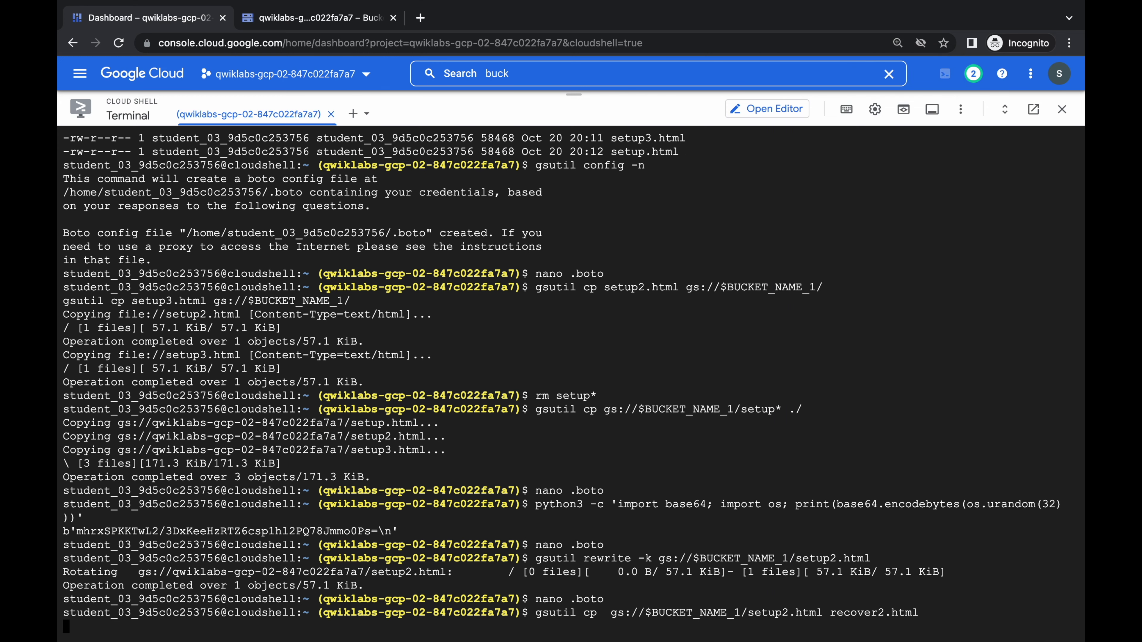
Copy the lab's gsutil cp gs://$BUCKET_NAME_1/setup3.html recover3.html command, run it in Cloud Shell and review its output.
{"action": "key", "text": "ctrl+Left"}
{"action": "scroll", "coordinate": [776, 268], "scroll_direction": "down", "scroll_amount": 5}
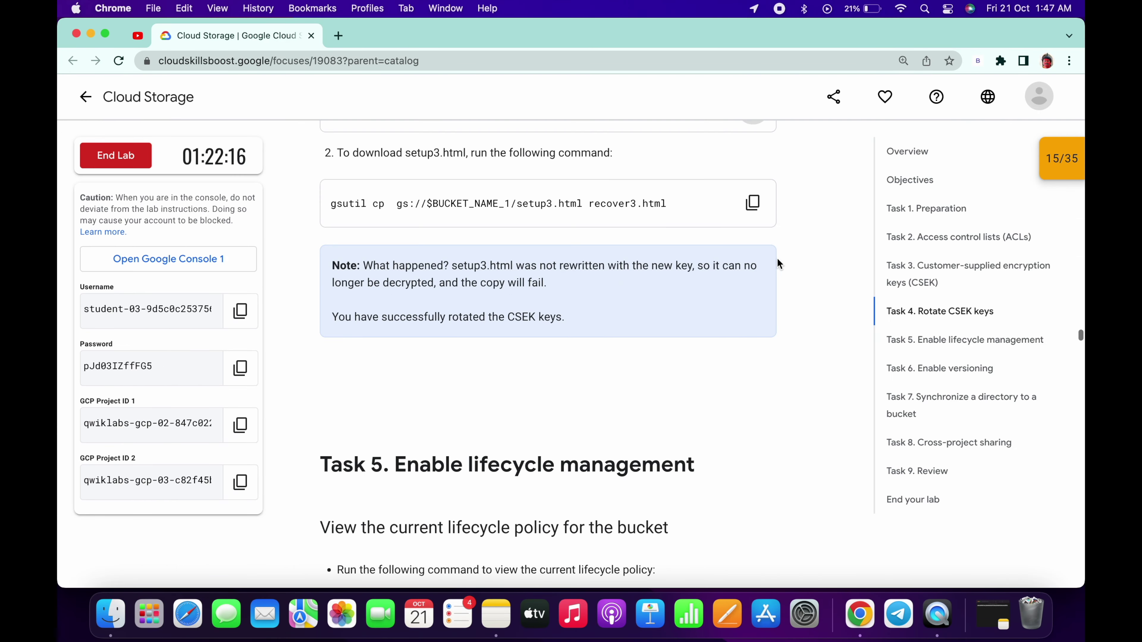
{"action": "left_click", "coordinate": [752, 204]}
{"action": "key", "text": "ctrl+Right"}
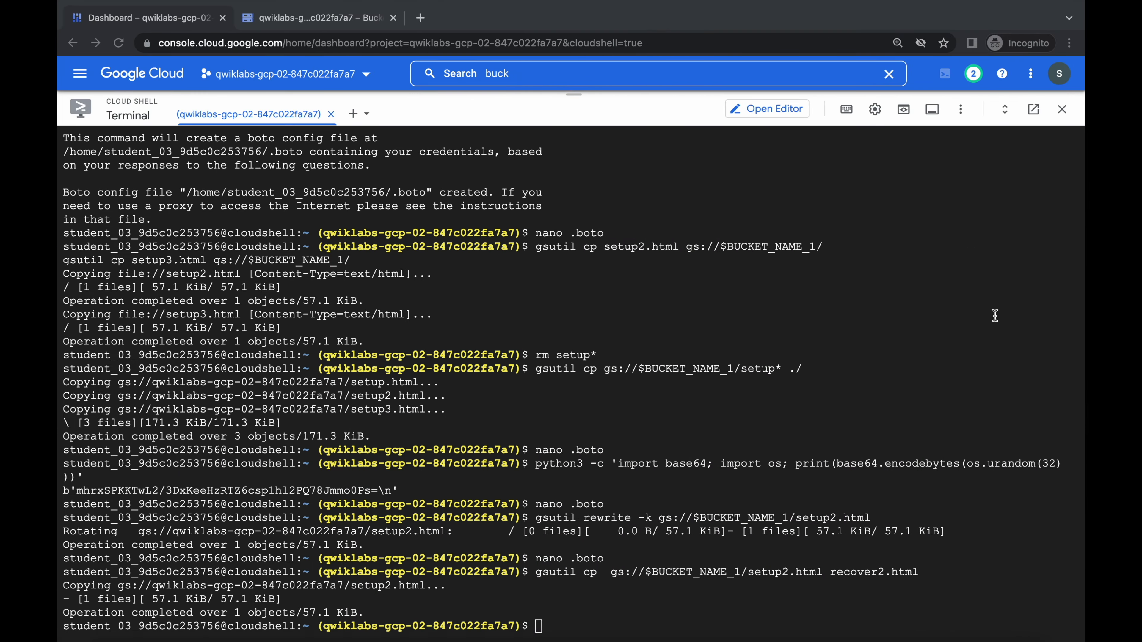
{"action": "key", "text": "ctrl+v"}
{"action": "key", "text": "Return"}
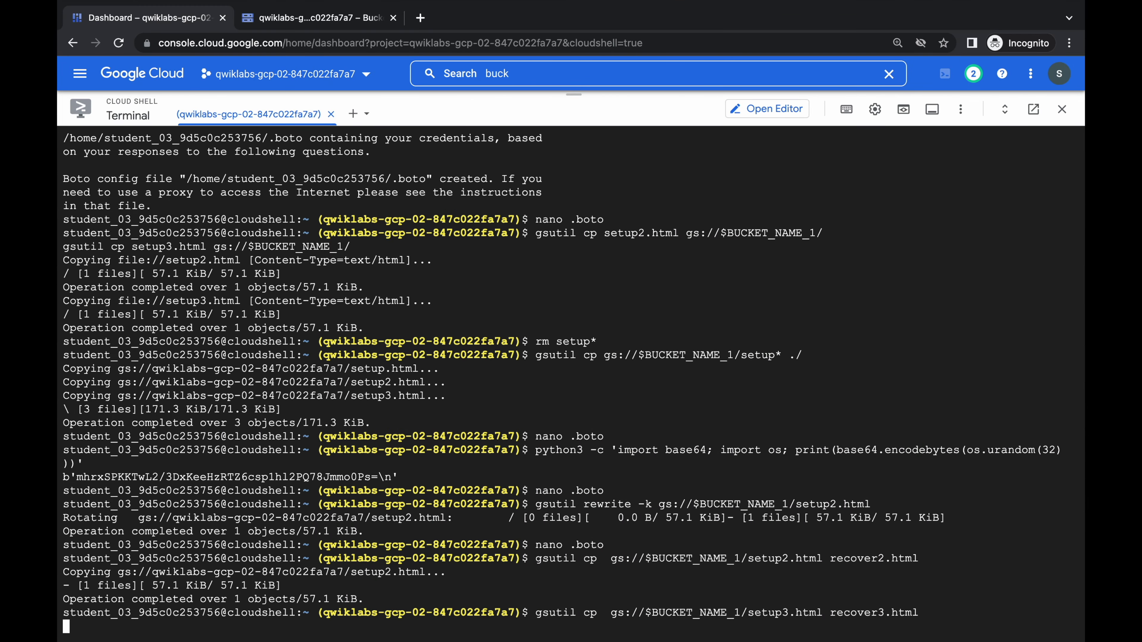
{"action": "key", "text": "ctrl+Left"}
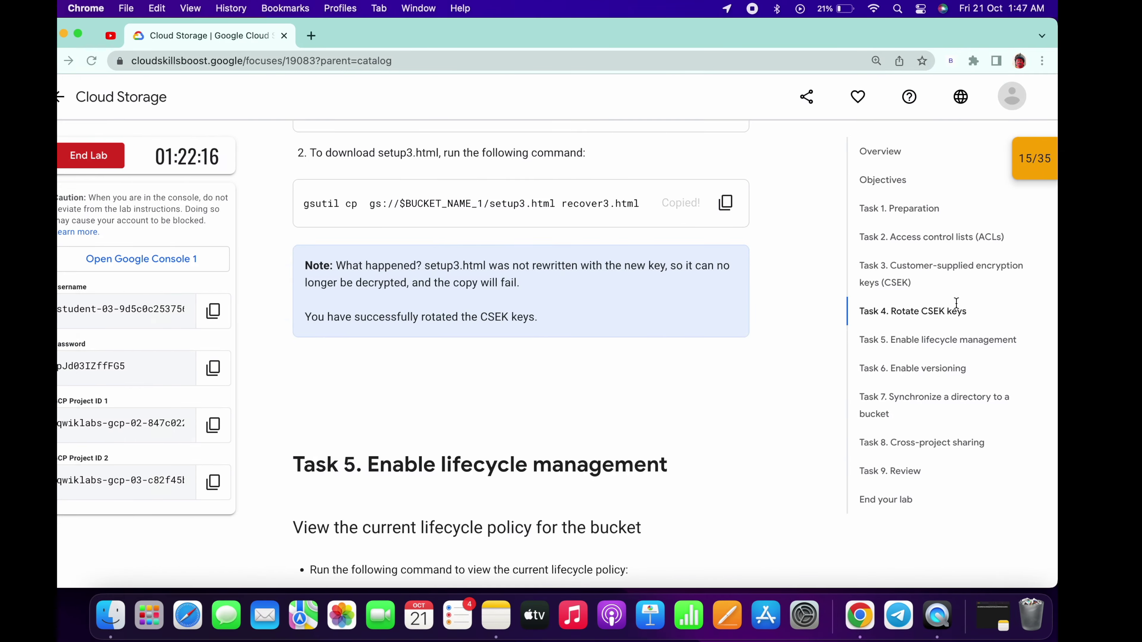
{"action": "scroll", "coordinate": [755, 339], "scroll_direction": "down", "scroll_amount": 2}
{"action": "key", "text": "ctrl+Right"}
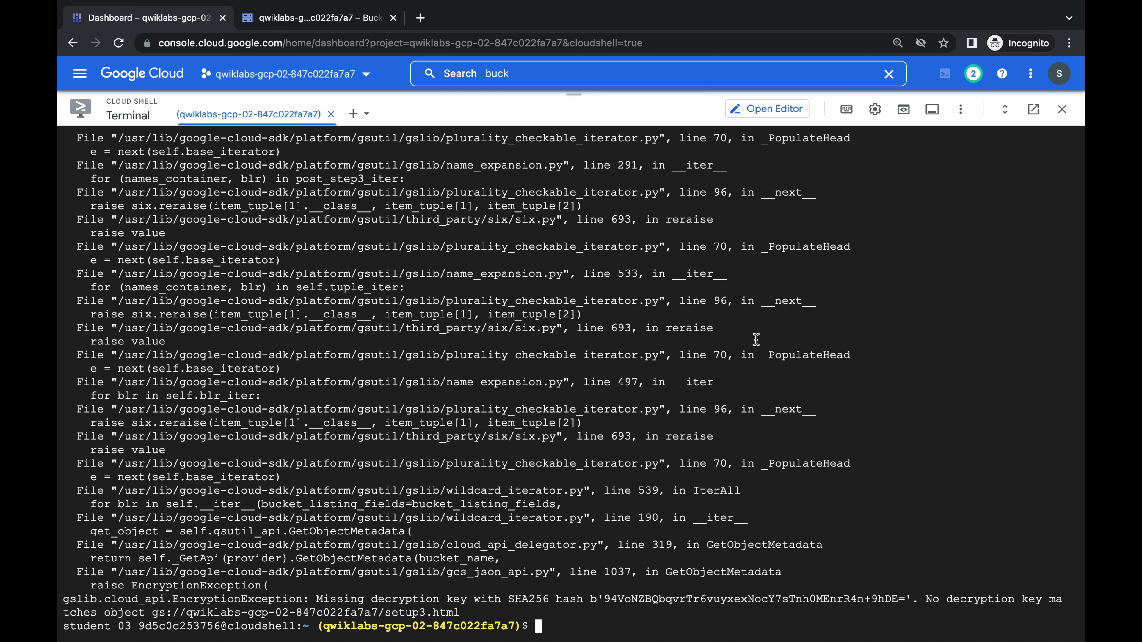
Copy the lab's gsutil lifecycle get gs://$BUCKET_NAME_1 command and run it in Cloud Shell to view the bucket's current lifecycle policy.
{"action": "key", "text": "ctrl+Left"}
{"action": "scroll", "coordinate": [635, 348], "scroll_direction": "down", "scroll_amount": 2}
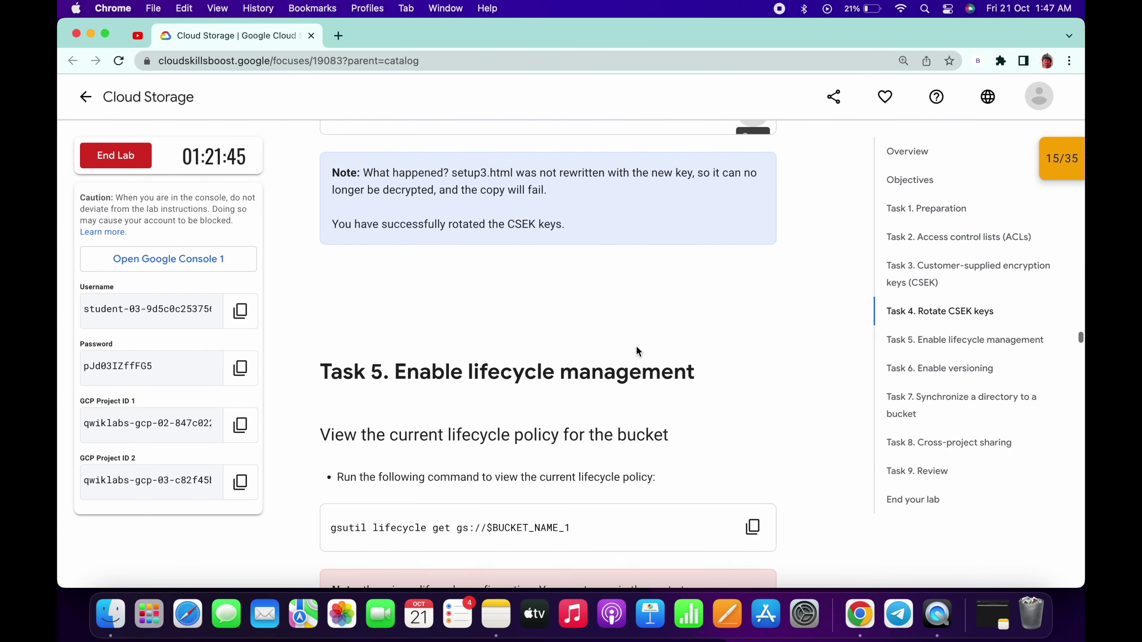
{"action": "scroll", "coordinate": [636, 351], "scroll_direction": "down", "scroll_amount": 3}
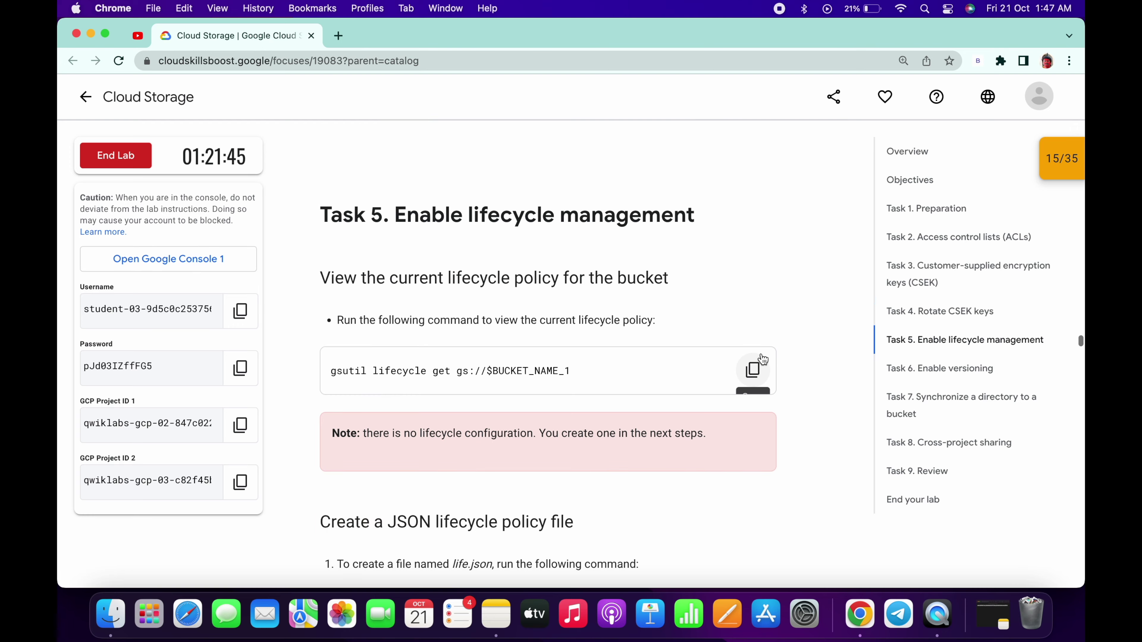
{"action": "left_click", "coordinate": [760, 369]}
{"action": "key", "text": "ctrl+Right"}
{"action": "key", "text": "super+v"}
{"action": "key", "text": "Return"}
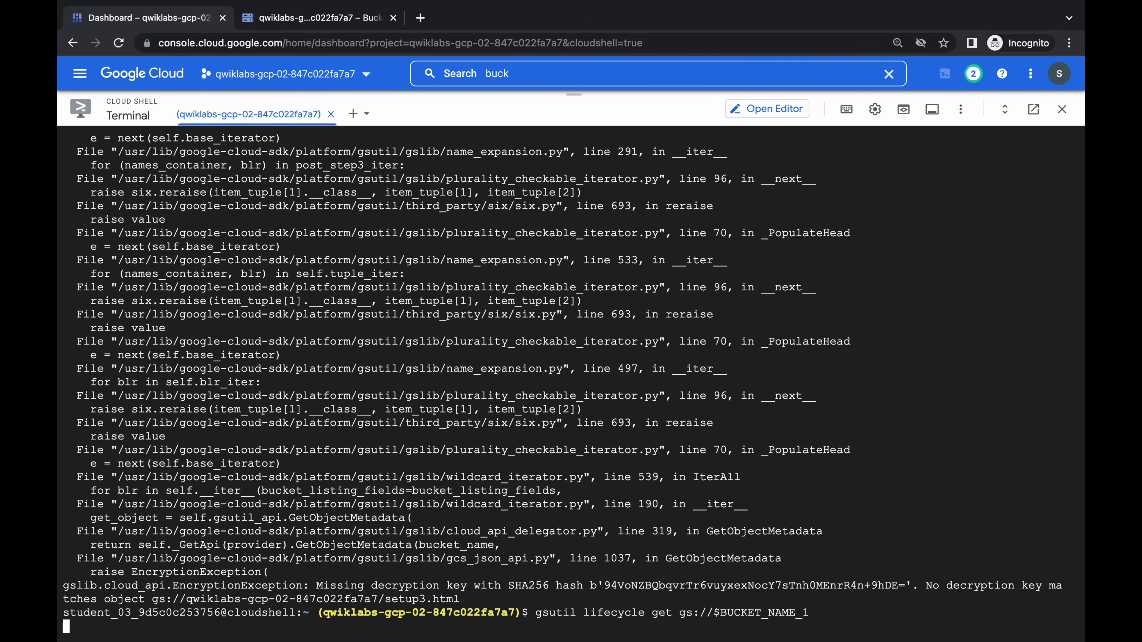
{"action": "key", "text": "ctrl+Left"}
{"action": "key", "text": "ctrl+Right"}
Copy the lab's nano life.json command and run it in Cloud Shell to create the life.json file.
{"action": "key", "text": "ctrl+Left"}
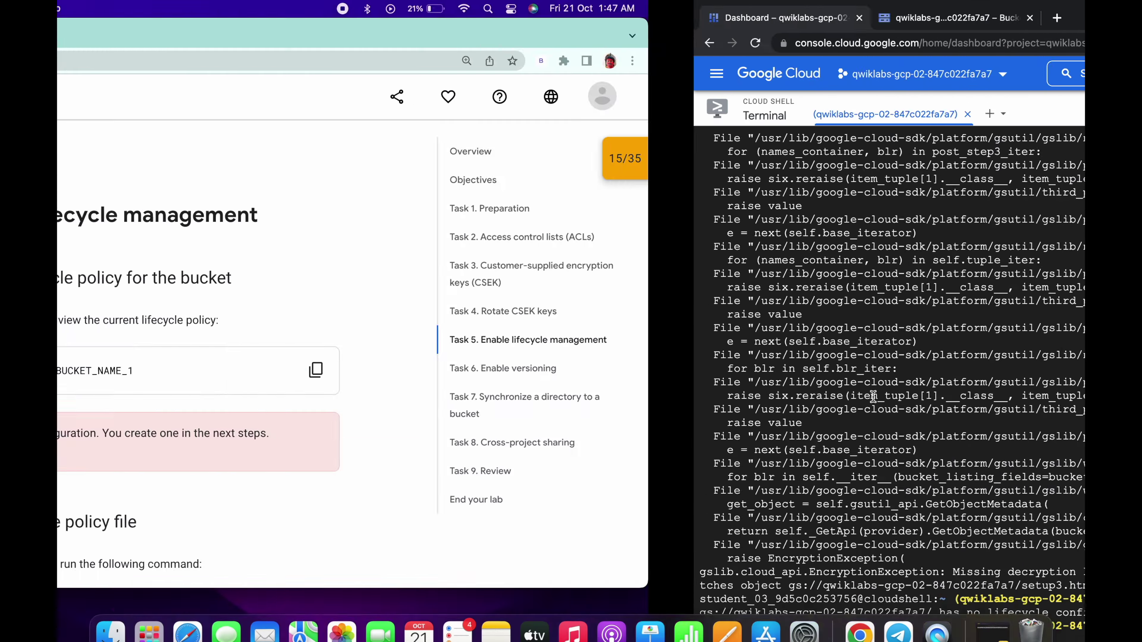
{"action": "scroll", "coordinate": [626, 392], "scroll_direction": "down", "scroll_amount": 6}
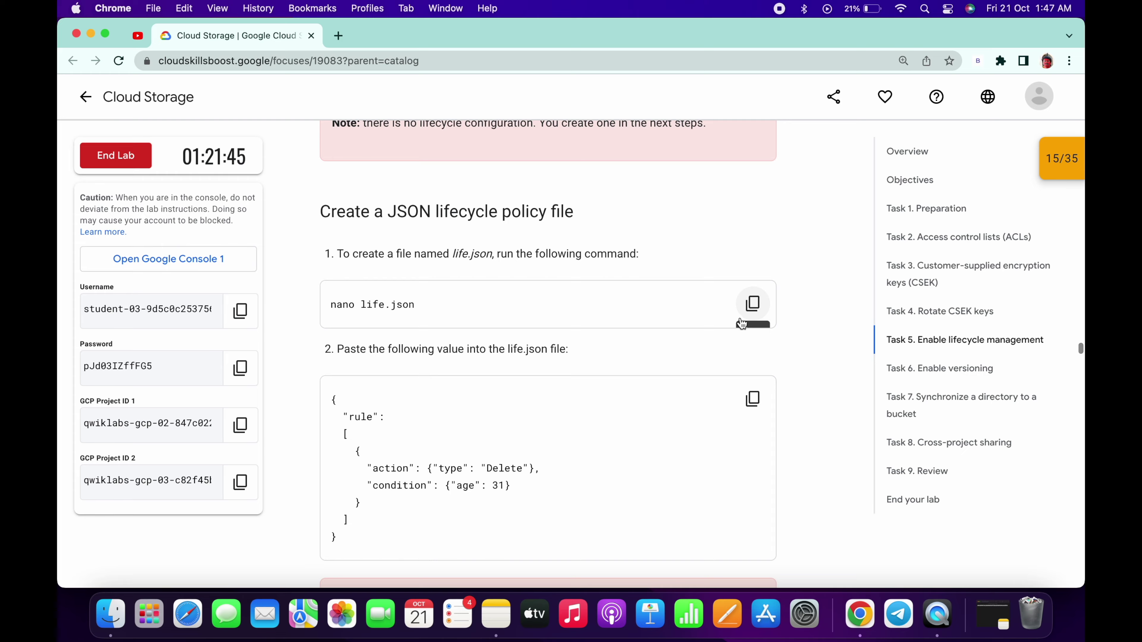
{"action": "left_click", "coordinate": [752, 306]}
{"action": "key", "text": "ctrl+Right"}
{"action": "key", "text": "super+v"}
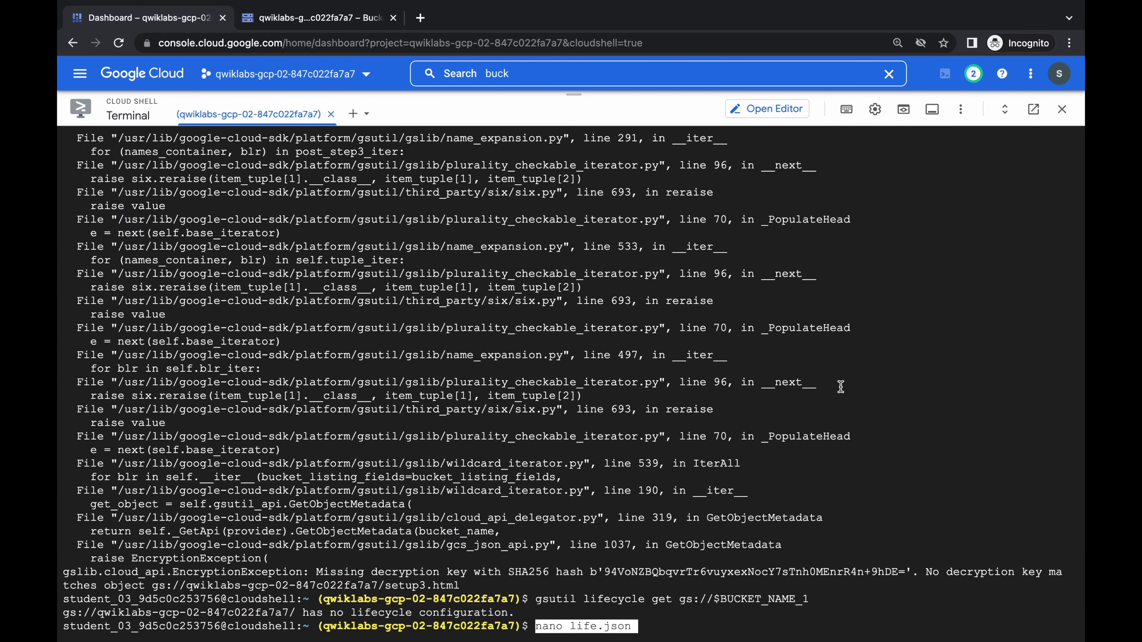
{"action": "key", "text": "Return"}
Copy the lab's JSON rule with action Delete and condition age 31 into life.json, and save it on exiting nano.
{"action": "key", "text": "ctrl+Left"}
{"action": "left_click", "coordinate": [753, 398]}
{"action": "key", "text": "ctrl+Right"}
{"action": "key", "text": "super+v"}
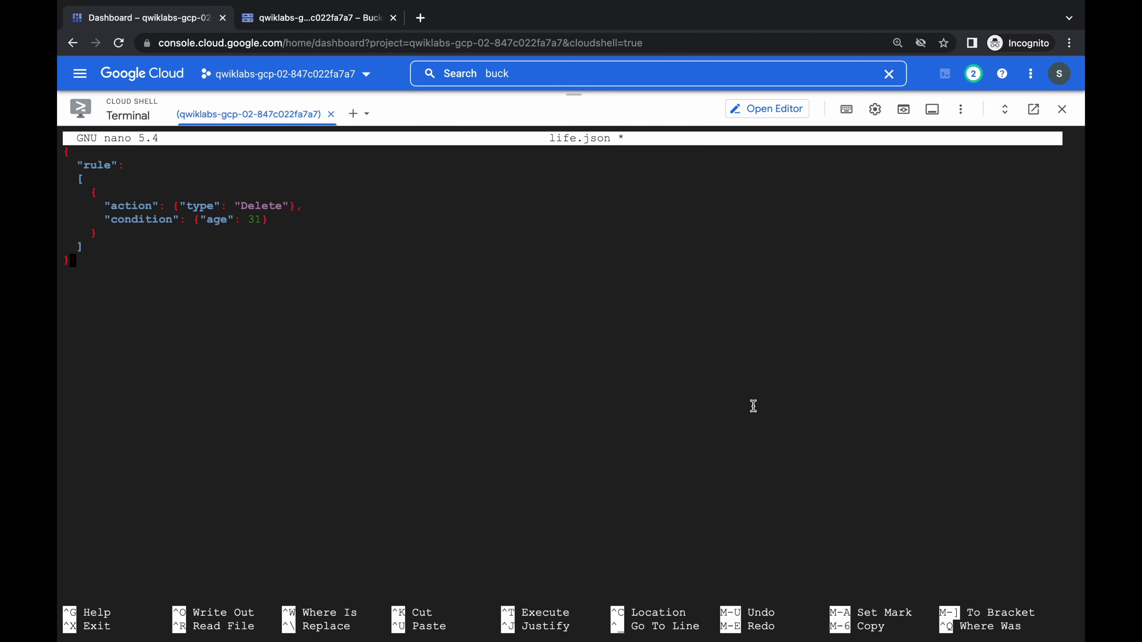
{"action": "key", "text": "ctrl+x"}
{"action": "key", "text": "y"}
{"action": "key", "text": "Return"}
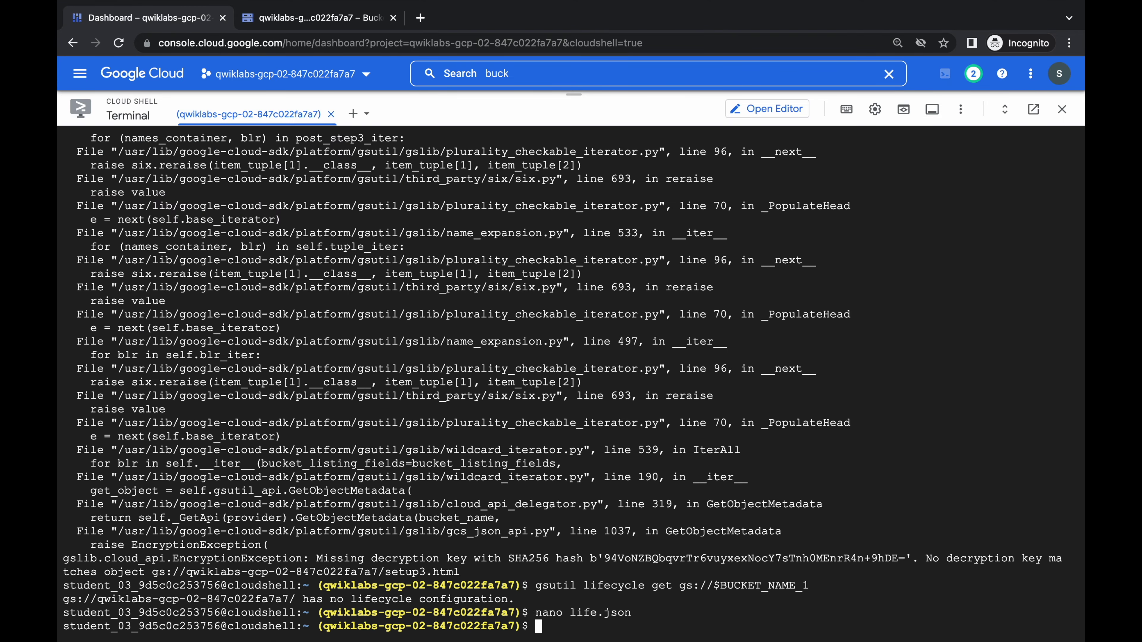
Copy the lab's gsutil lifecycle set life.json gs://$BUCKET_NAME_1 command and run it in Cloud Shell to apply the policy.
{"action": "key", "text": "ctrl+Left"}
{"action": "scroll", "coordinate": [540, 347], "scroll_direction": "down", "scroll_amount": 8}
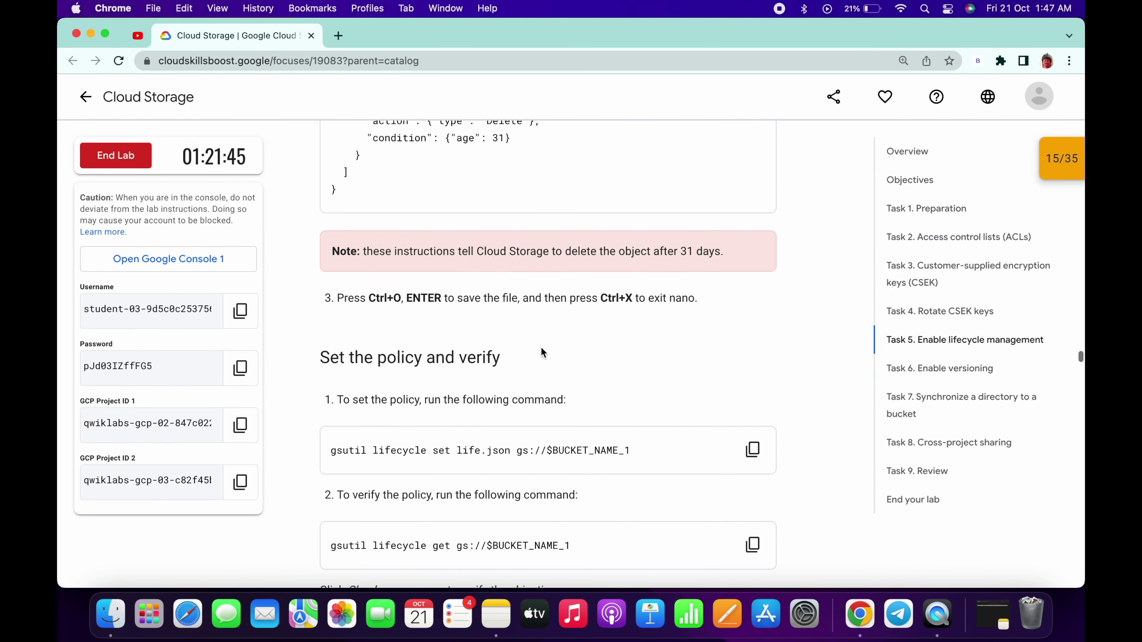
{"action": "left_click_drag", "start_coordinate": [360, 295], "coordinate": [512, 306]}
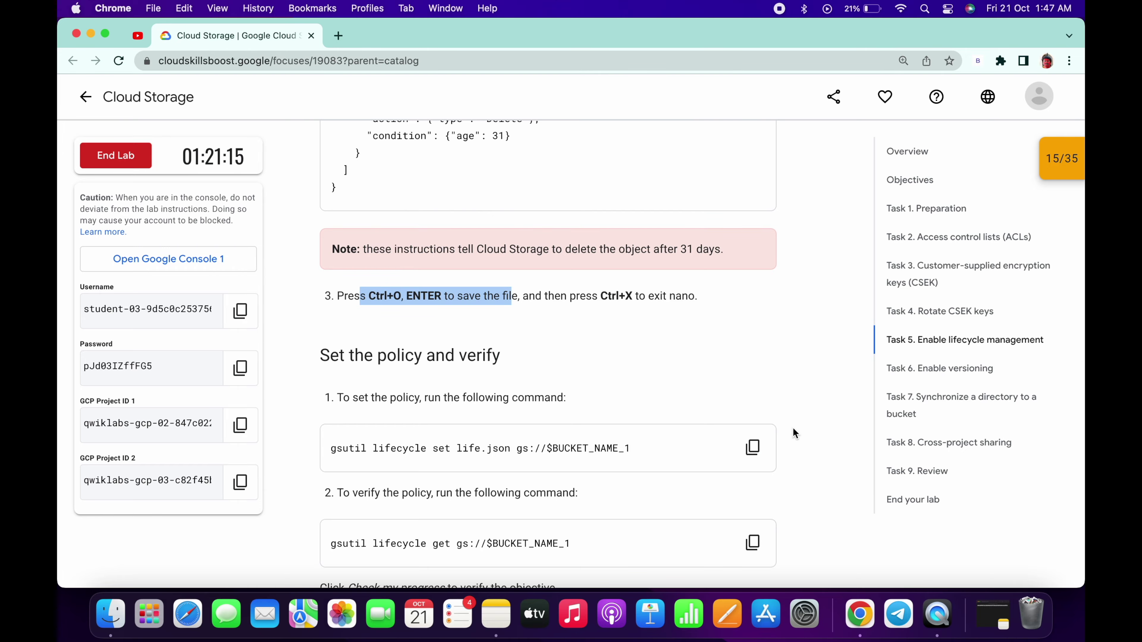
{"action": "left_click", "coordinate": [752, 447]}
{"action": "key", "text": "ctrl+Right"}
{"action": "key", "text": "super+v"}
{"action": "key", "text": "Return"}
Copy the lab's gsutil lifecycle get gs://$BUCKET_NAME_1 command and run it in Cloud Shell to verify the policy.
{"action": "key", "text": "ctrl+Left"}
{"action": "scroll", "coordinate": [656, 368], "scroll_direction": "down", "scroll_amount": 5}
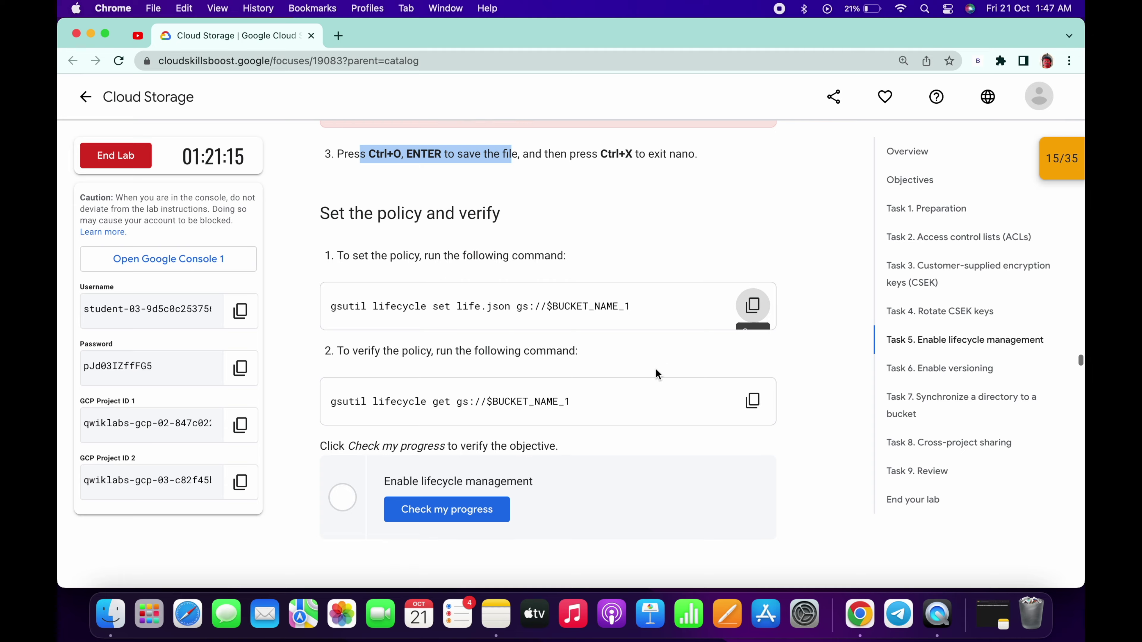
{"action": "left_click", "coordinate": [745, 314]}
{"action": "key", "text": "ctrl+Right"}
{"action": "key", "text": "super+v"}
{"action": "key", "text": "Return"}
Check the lab progress for the Enable lifecycle management objective.
{"action": "key", "text": "ctrl+Left"}
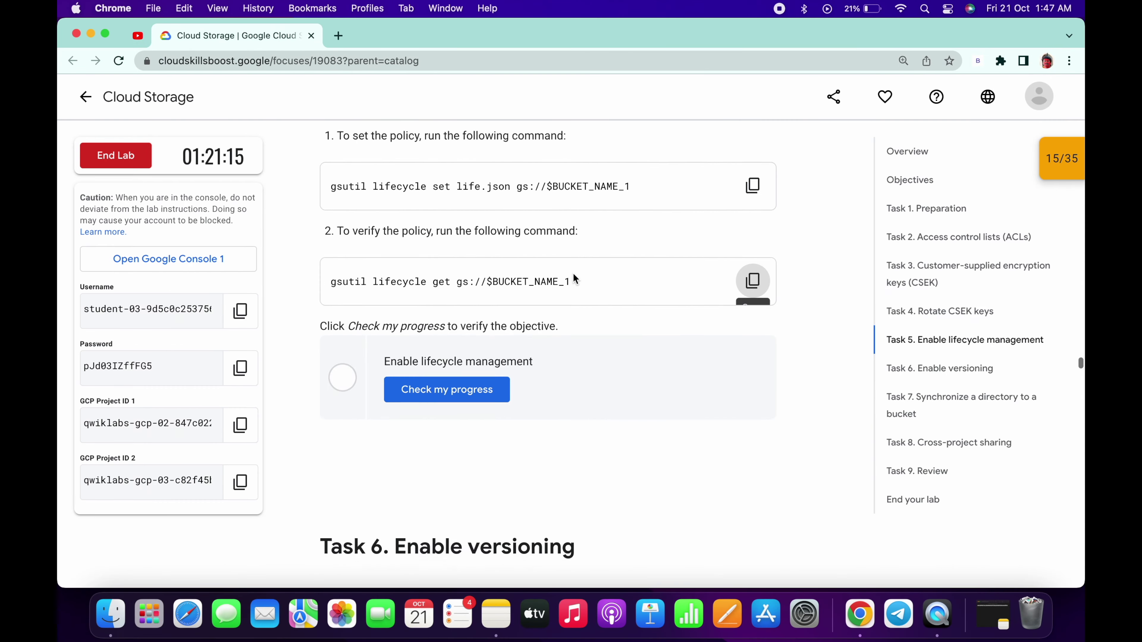
{"action": "scroll", "coordinate": [573, 273], "scroll_direction": "down", "scroll_amount": 3}
{"action": "left_click", "coordinate": [480, 266]}
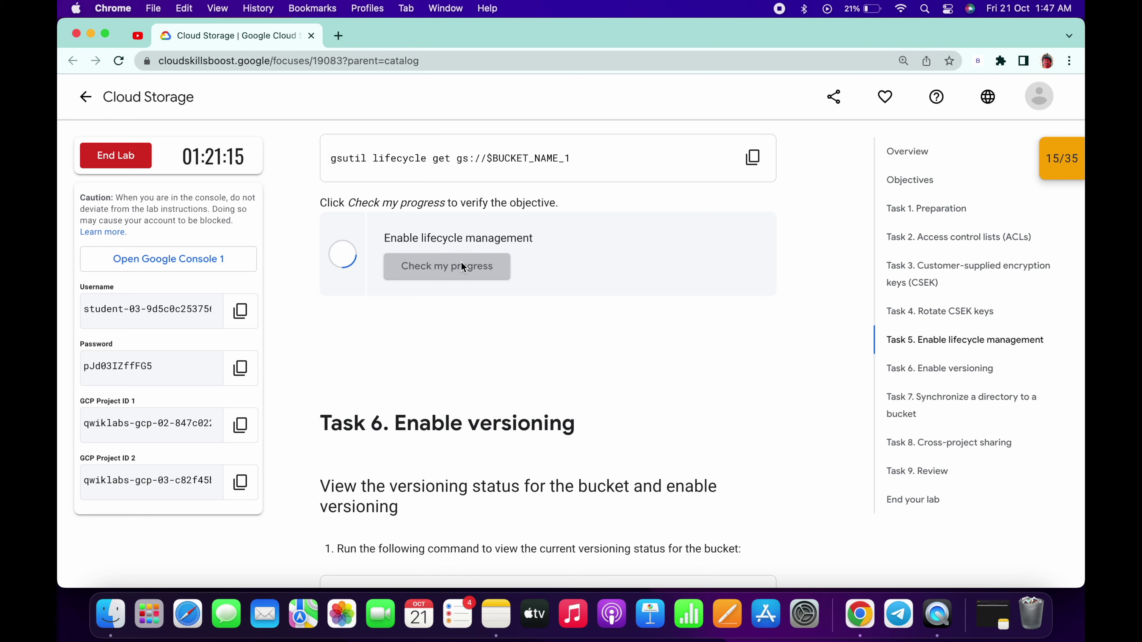
Copy Task 6's gsutil versioning get gs://$BUCKET_NAME_1 command and run it in Cloud Shell to view the bucket's versioning status.
{"action": "scroll", "coordinate": [461, 265], "scroll_direction": "down", "scroll_amount": 5}
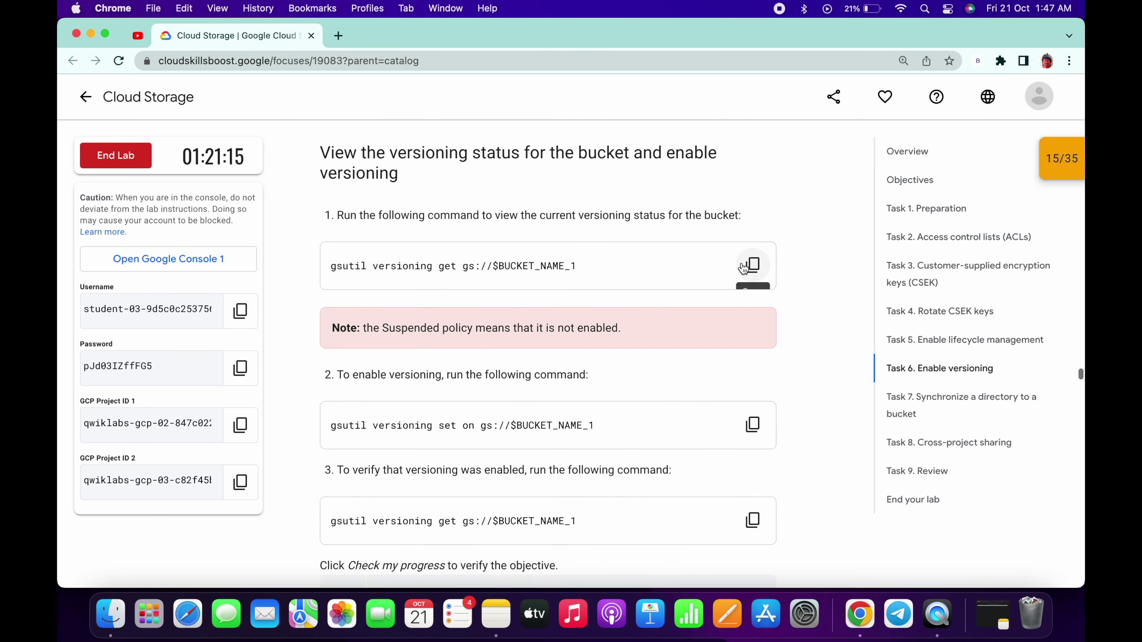
{"action": "left_click", "coordinate": [754, 266]}
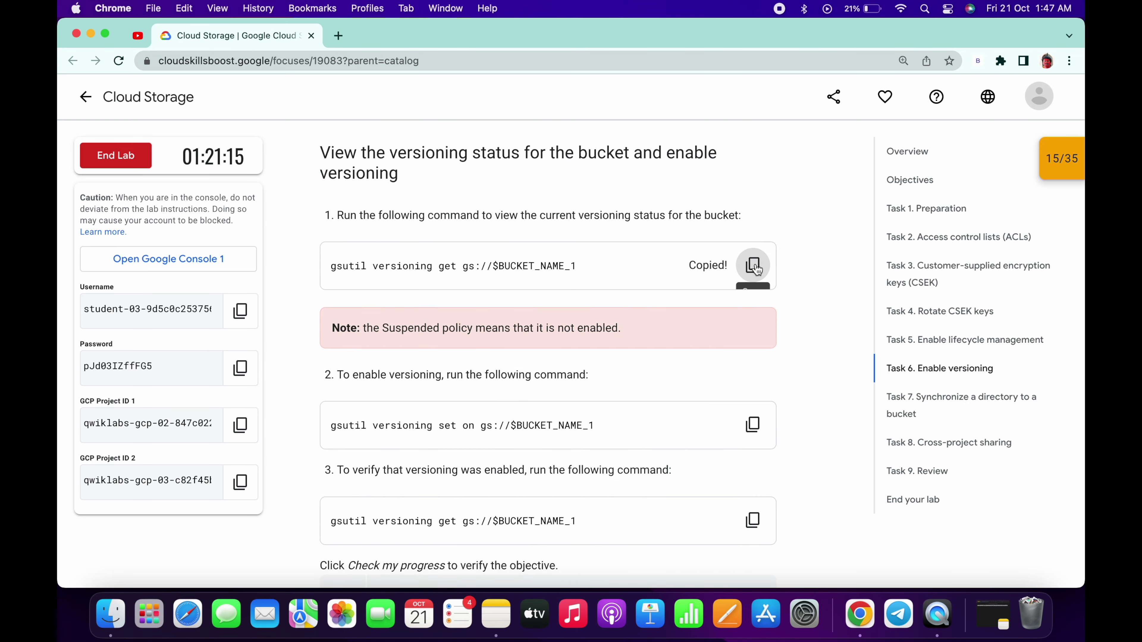
{"action": "key", "text": "ctrl+Right"}
{"action": "key", "text": "super+v"}
Enable bucket versioning by copying the lab's gsutil versioning set on gs://$BUCKET_NAME_1 command and running it in Cloud Shell.
{"action": "key", "text": "ctrl+Left"}
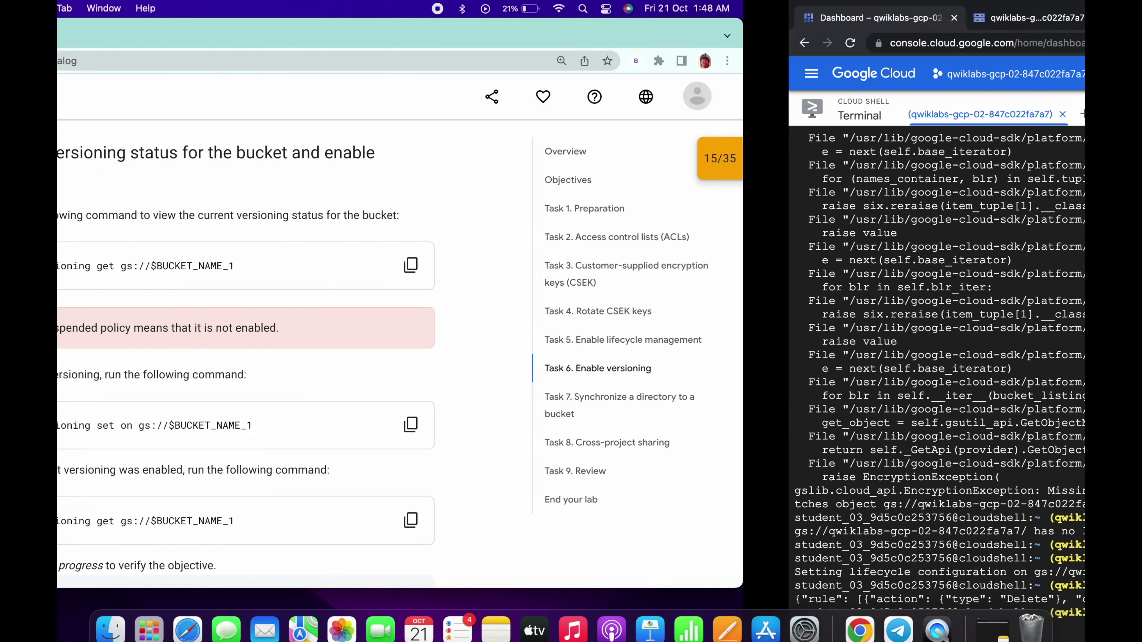
{"action": "scroll", "coordinate": [647, 321], "scroll_direction": "down", "scroll_amount": 3}
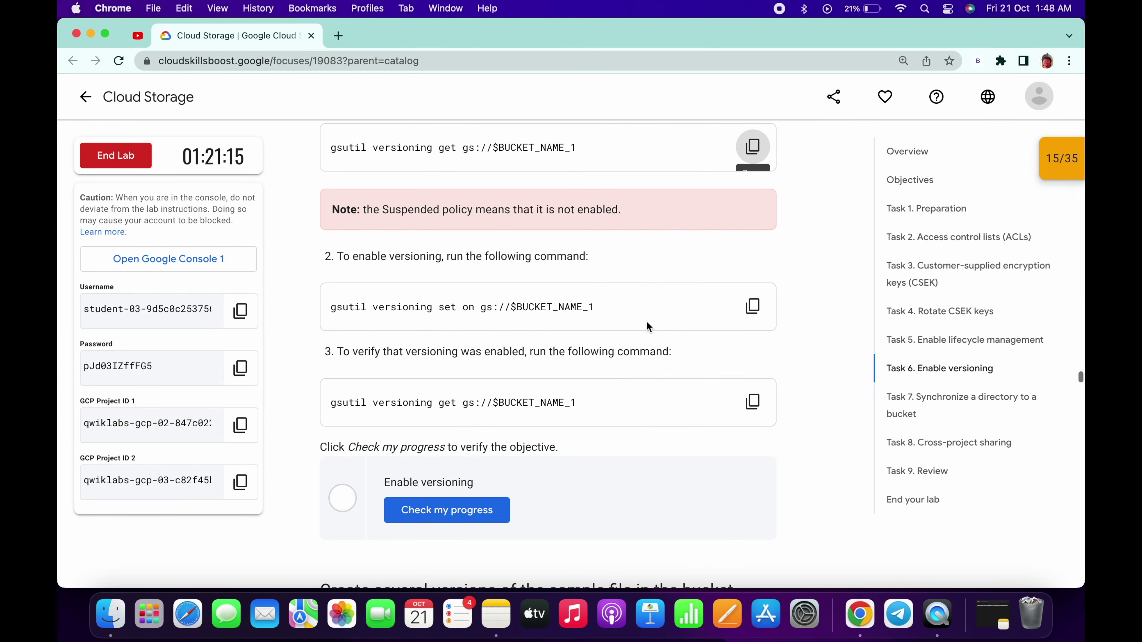
{"action": "left_click", "coordinate": [748, 307]}
{"action": "key", "text": "ctrl+Right"}
{"action": "key", "text": "super+v"}
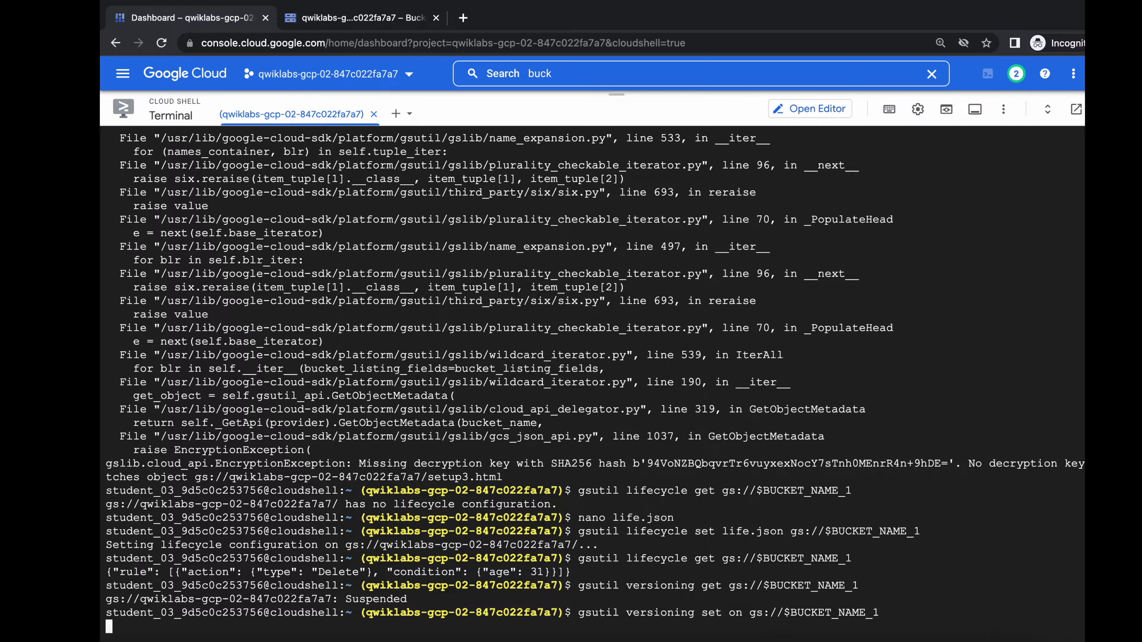
Copy the lab's verification command gsutil versioning get gs://$BUCKET_NAME_1 and run it in Cloud Shell to verify versioning.
{"action": "key", "text": "ctrl+Left"}
{"action": "left_click", "coordinate": [747, 403]}
{"action": "key", "text": "ctrl+Right"}
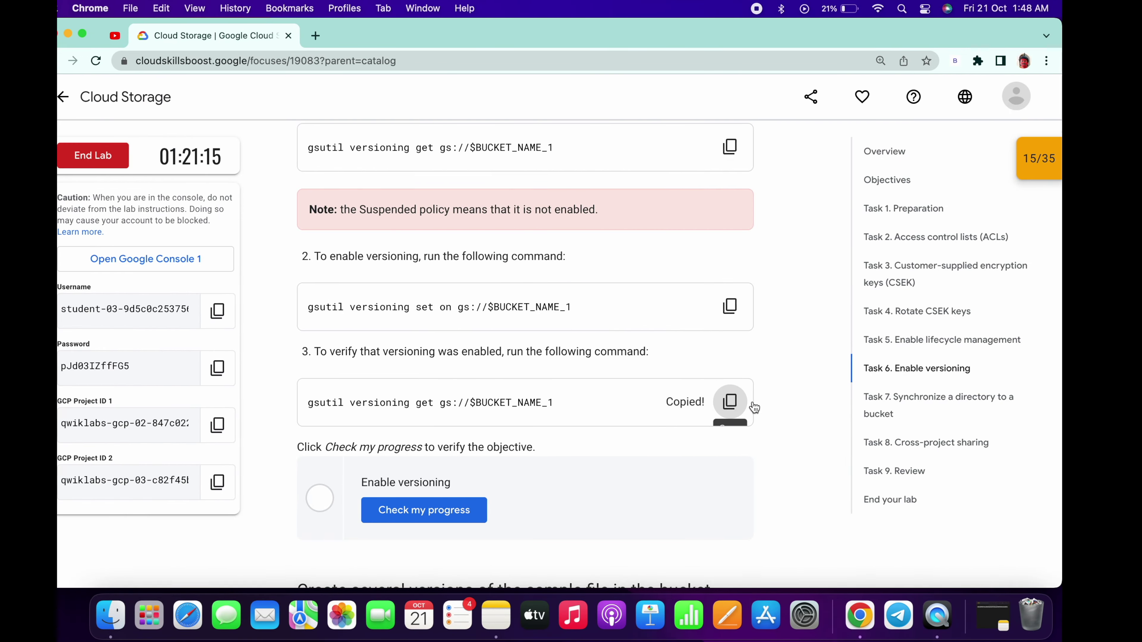
{"action": "key", "text": "super+v"}
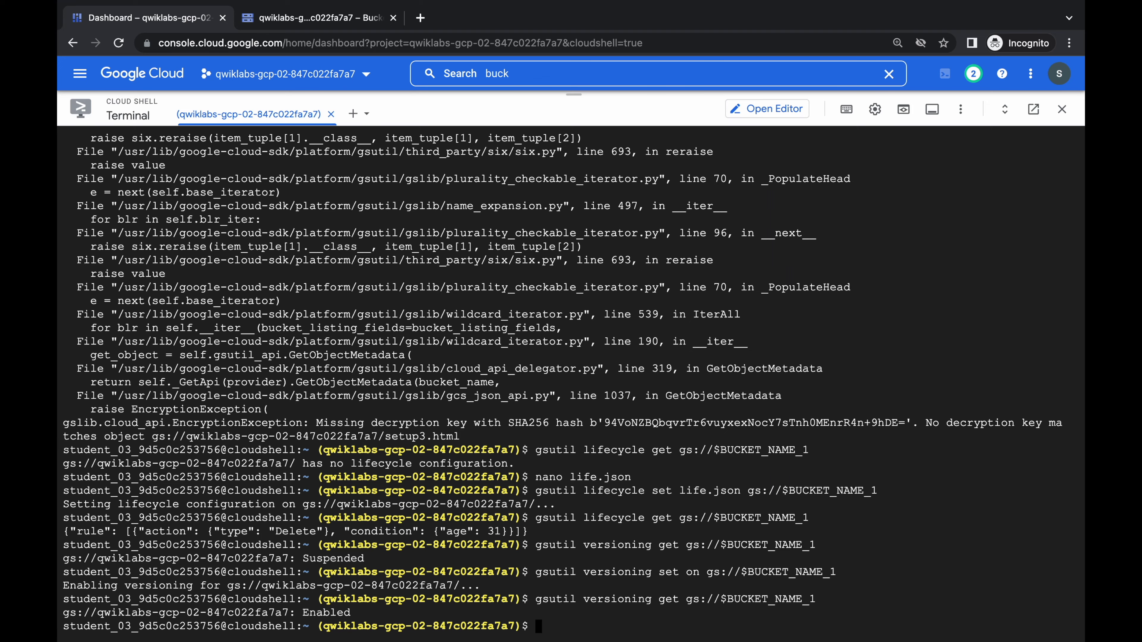
Check the lab progress for the Enable versioning objective.
{"action": "key", "text": "ctrl+Left"}
{"action": "scroll", "coordinate": [570, 366], "scroll_direction": "down", "scroll_amount": 5}
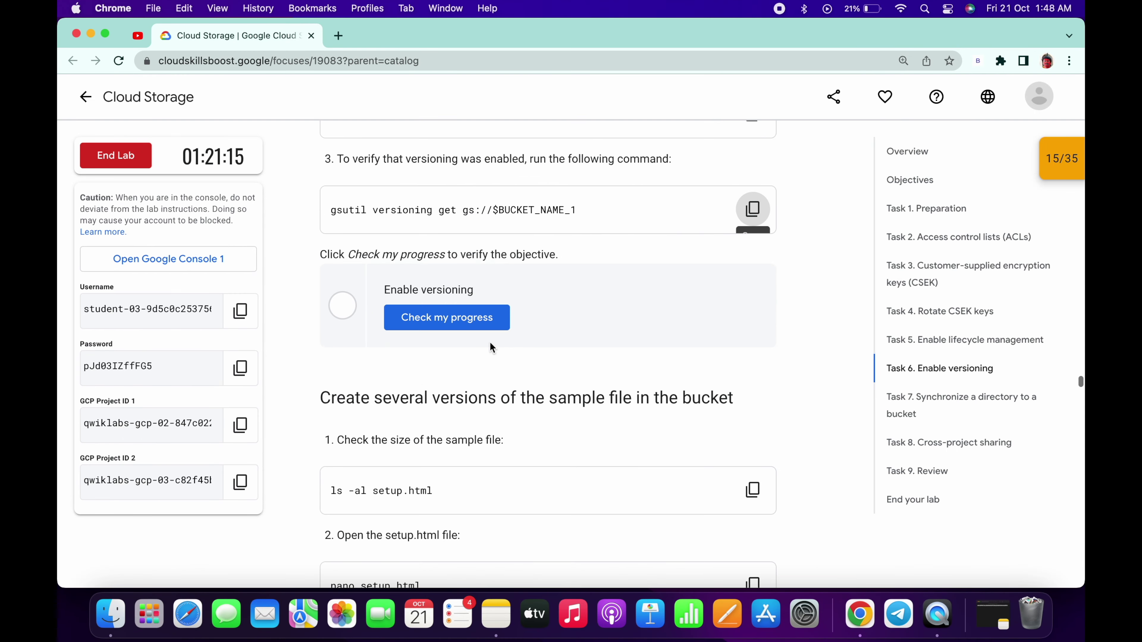
{"action": "left_click", "coordinate": [462, 322]}
Copy the lab's ls -al setup.html command and run it in Cloud Shell to check the sample file's size.
{"action": "scroll", "coordinate": [462, 321], "scroll_direction": "down", "scroll_amount": 4}
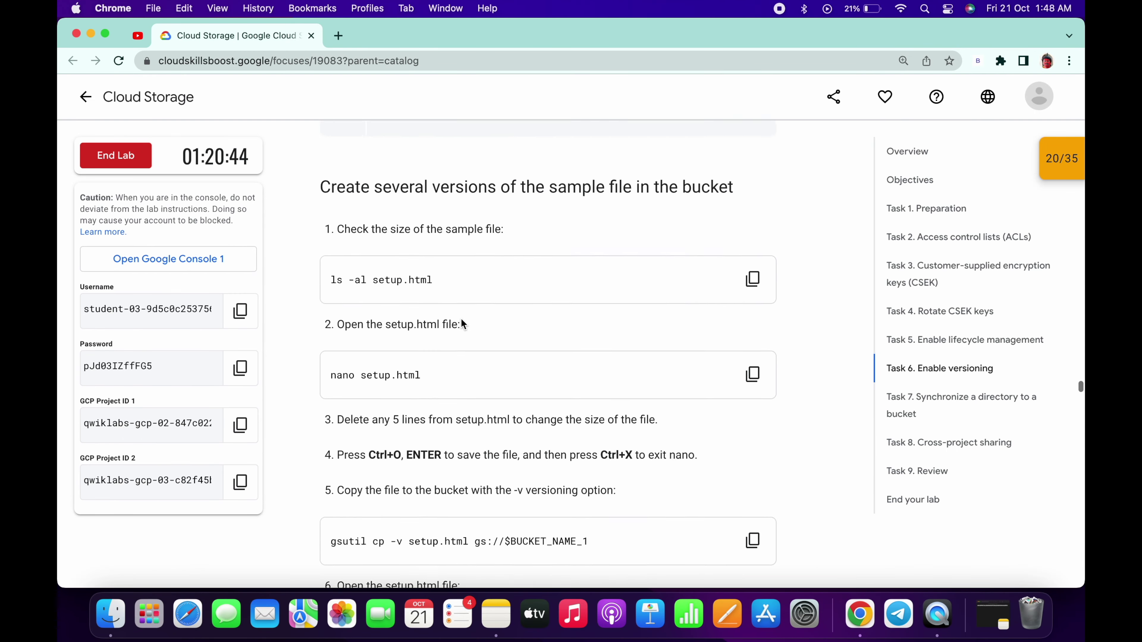
{"action": "scroll", "coordinate": [462, 319], "scroll_direction": "down", "scroll_amount": 2}
{"action": "left_click", "coordinate": [745, 230]}
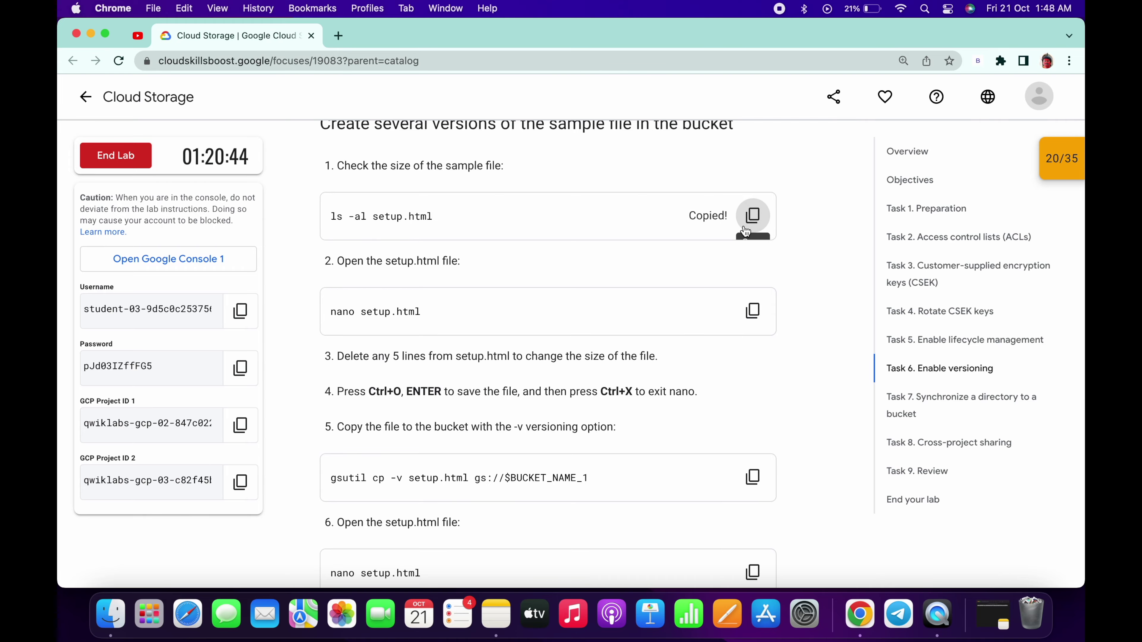
{"action": "key", "text": "ctrl+Right"}
{"action": "key", "text": "super+v"}
{"action": "key", "text": "Return"}
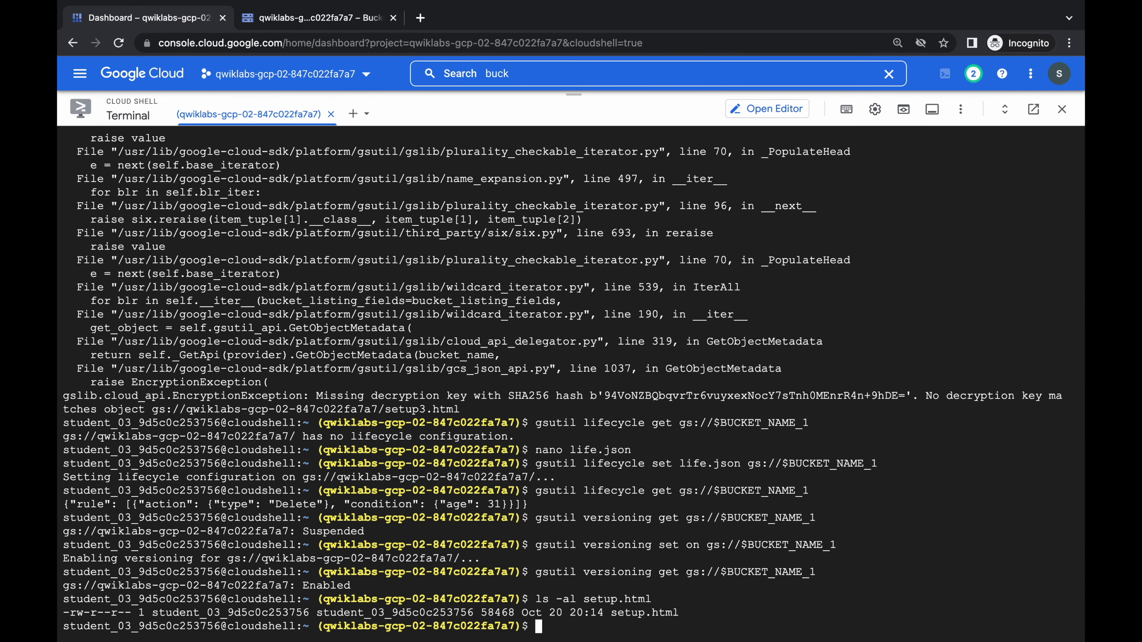
Copy the lab's nano setup.html command and run it in Cloud Shell to open setup.html for editing.
{"action": "key", "text": "ctrl+Left"}
{"action": "left_click", "coordinate": [753, 315]}
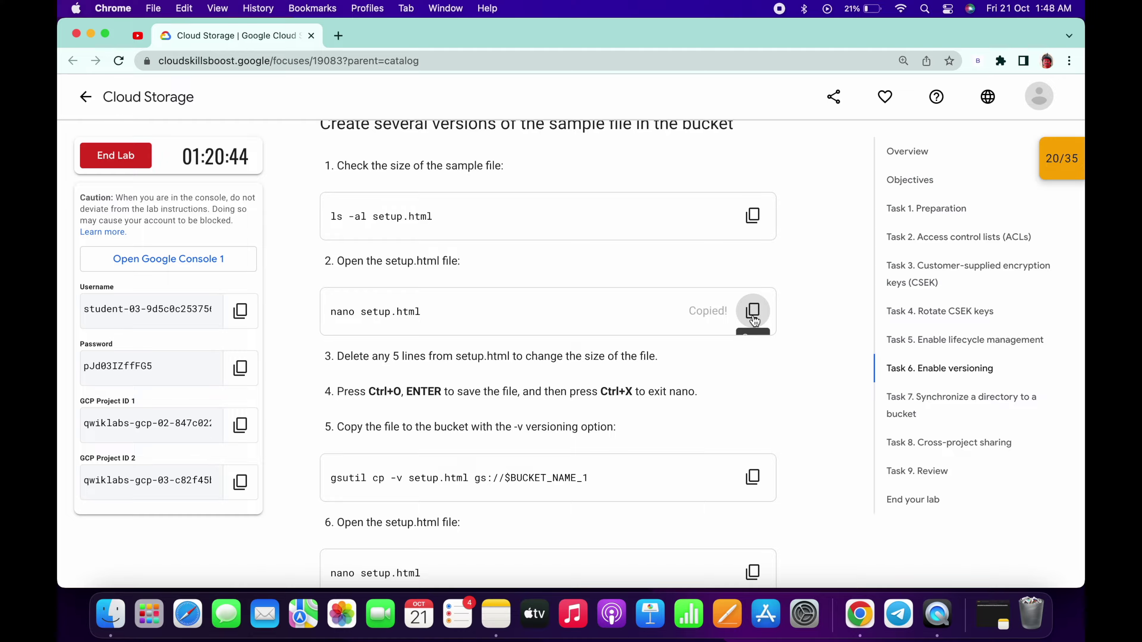
{"action": "key", "text": "ctrl+Right"}
{"action": "key", "text": "super+v"}
{"action": "key", "text": "Return"}
Delete the first five lines of setup.html, from the DOCTYPE line through the end of the opening comment block.
{"action": "key", "text": "ctrl+Left"}
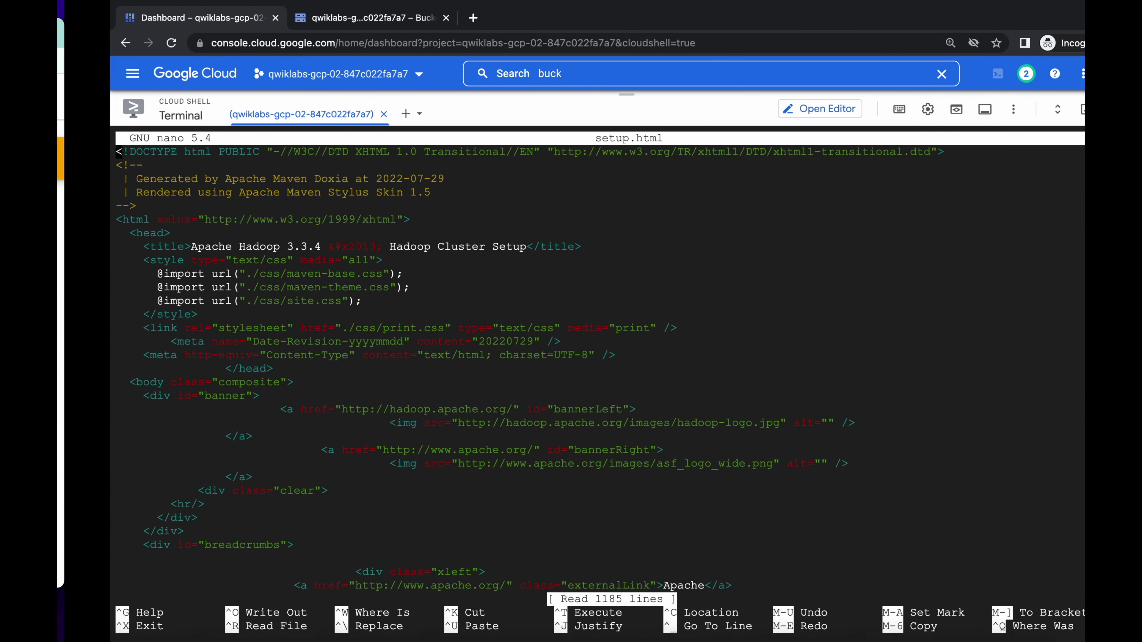
{"action": "left_click_drag", "start_coordinate": [340, 357], "coordinate": [433, 355]}
{"action": "key", "text": "ctrl+Right"}
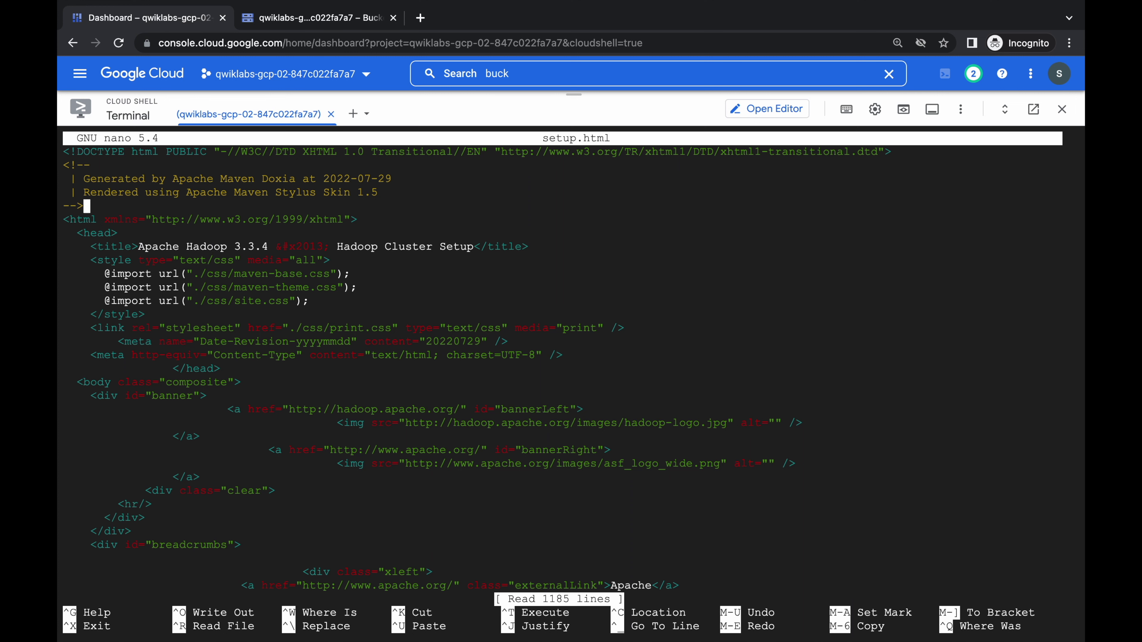
{"action": "key", "text": "BackSpace"}
{"action": "key", "text": "BackSpace"}
{"action": "key", "text": "BackSpace"}
{"action": "key", "text": "BackSpace"}
{"action": "key", "text": "BackSpace"}
{"action": "key", "text": "BackSpace"}
{"action": "key", "text": "BackSpace"}
{"action": "key", "text": "BackSpace"}
{"action": "key", "text": "BackSpace"}
{"action": "key", "text": "BackSpace"}
{"action": "key", "text": "BackSpace"}
{"action": "key", "text": "BackSpace"}
{"action": "key", "text": "BackSpace"}
{"action": "key", "text": "BackSpace"}
{"action": "key", "text": "BackSpace"}
{"action": "key", "text": "BackSpace"}
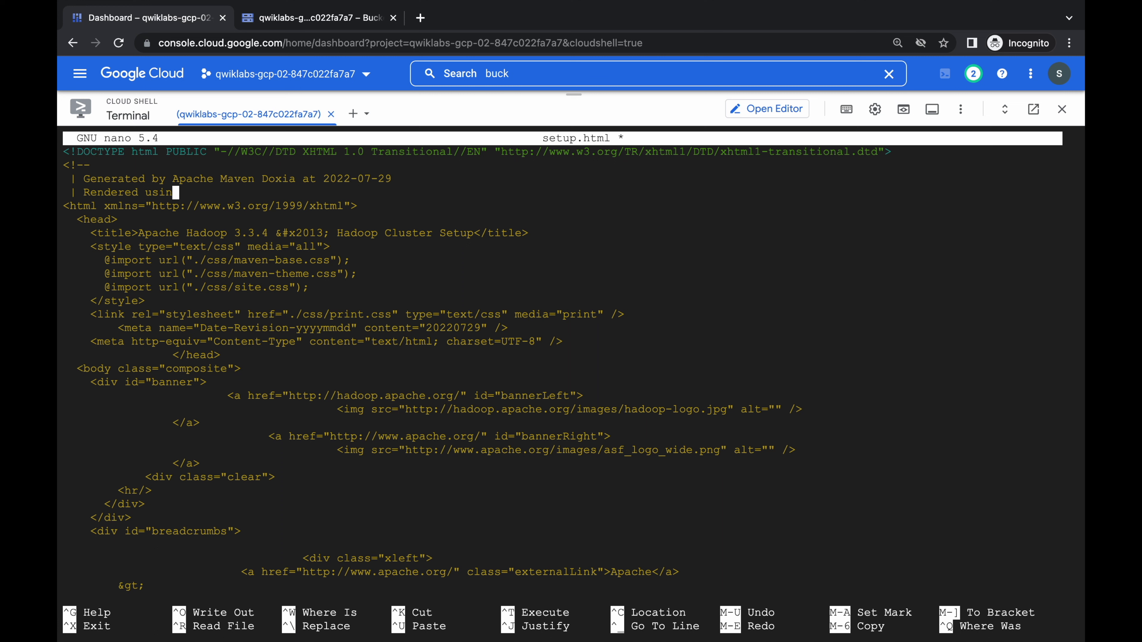
{"action": "key", "text": "BackSpace"}
{"action": "key", "text": "BackSpace"}
{"action": "key", "text": "BackSpace"}
{"action": "key", "text": "BackSpace"}
{"action": "key", "text": "BackSpace"}
{"action": "key", "text": "BackSpace"}
{"action": "key", "text": "BackSpace"}
{"action": "key", "text": "BackSpace"}
{"action": "key", "text": "BackSpace"}
{"action": "key", "text": "BackSpace"}
{"action": "key", "text": "BackSpace"}
{"action": "key", "text": "BackSpace"}
{"action": "key", "text": "BackSpace"}
{"action": "key", "text": "BackSpace"}
{"action": "key", "text": "BackSpace"}
{"action": "key", "text": "BackSpace"}
{"action": "key", "text": "BackSpace"}
{"action": "key", "text": "BackSpace"}
{"action": "key", "text": "BackSpace"}
{"action": "key", "text": "BackSpace"}
{"action": "key", "text": "BackSpace"}
{"action": "key", "text": "BackSpace"}
{"action": "key", "text": "BackSpace"}
{"action": "key", "text": "BackSpace"}
{"action": "key", "text": "BackSpace"}
{"action": "key", "text": "BackSpace"}
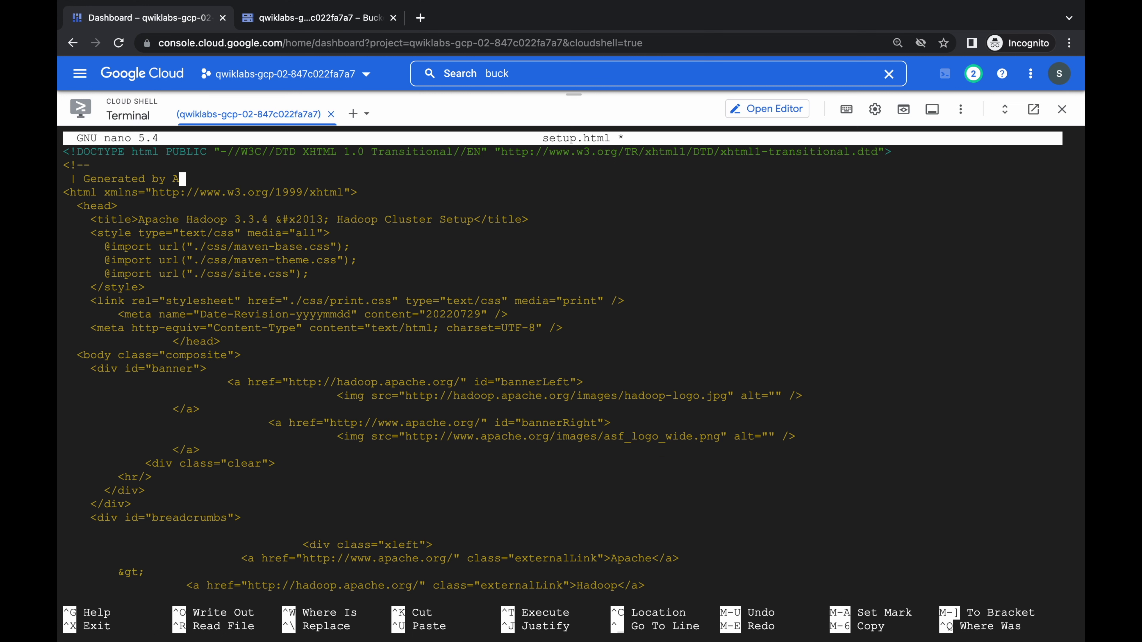
{"action": "key", "text": "BackSpace"}
{"action": "key", "text": "BackSpace"}
{"action": "key", "text": "BackSpace"}
{"action": "key", "text": "BackSpace"}
{"action": "key", "text": "BackSpace"}
{"action": "key", "text": "BackSpace"}
{"action": "key", "text": "BackSpace"}
{"action": "key", "text": "BackSpace"}
{"action": "key", "text": "BackSpace"}
{"action": "key", "text": "BackSpace"}
{"action": "key", "text": "BackSpace"}
{"action": "key", "text": "BackSpace"}
{"action": "key", "text": "BackSpace"}
{"action": "key", "text": "BackSpace"}
{"action": "key", "text": "BackSpace"}
{"action": "key", "text": "BackSpace"}
{"action": "key", "text": "BackSpace"}
{"action": "key", "text": "BackSpace"}
{"action": "key", "text": "BackSpace"}
{"action": "key", "text": "BackSpace"}
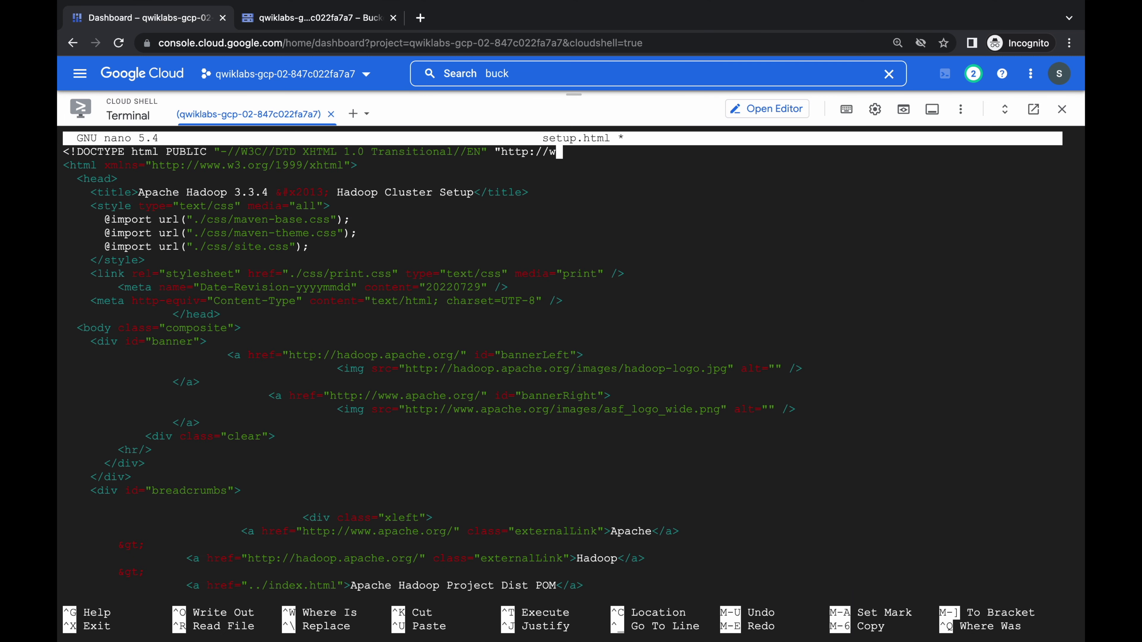
{"action": "key", "text": "BackSpace"}
{"action": "key", "text": "BackSpace"}
{"action": "key", "text": "BackSpace"}
{"action": "key", "text": "BackSpace"}
{"action": "key", "text": "BackSpace"}
{"action": "key", "text": "BackSpace"}
{"action": "key", "text": "BackSpace"}
{"action": "key", "text": "BackSpace"}
{"action": "key", "text": "BackSpace"}
{"action": "key", "text": "BackSpace"}
{"action": "key", "text": "BackSpace"}
{"action": "key", "text": "BackSpace"}
{"action": "key", "text": "BackSpace"}
{"action": "key", "text": "BackSpace"}
{"action": "key", "text": "BackSpace"}
{"action": "key", "text": "BackSpace"}
{"action": "key", "text": "BackSpace"}
{"action": "key", "text": "BackSpace"}
{"action": "key", "text": "BackSpace"}
{"action": "key", "text": "BackSpace"}
{"action": "key", "text": "BackSpace"}
{"action": "key", "text": "BackSpace"}
{"action": "key", "text": "BackSpace"}
{"action": "key", "text": "BackSpace"}
{"action": "key", "text": "BackSpace"}
{"action": "key", "text": "BackSpace"}
{"action": "key", "text": "BackSpace"}
{"action": "key", "text": "BackSpace"}
{"action": "key", "text": "BackSpace"}
{"action": "key", "text": "BackSpace"}
{"action": "key", "text": "BackSpace"}
{"action": "key", "text": "BackSpace"}
{"action": "key", "text": "BackSpace"}
{"action": "key", "text": "BackSpace"}
{"action": "key", "text": "BackSpace"}
{"action": "key", "text": "BackSpace"}
{"action": "key", "text": "BackSpace"}
{"action": "key", "text": "BackSpace"}
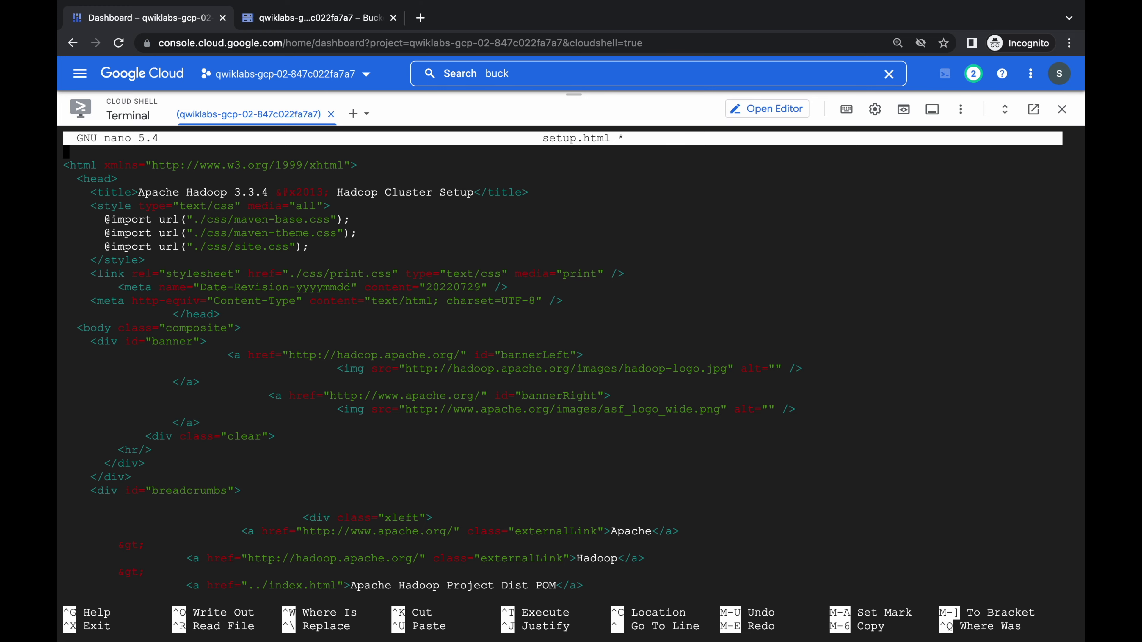
Save the edited file under the name setup.html and exit nano.
{"action": "key", "text": "ctrl+x"}
{"action": "key", "text": "y"}
{"action": "key", "text": "Return"}
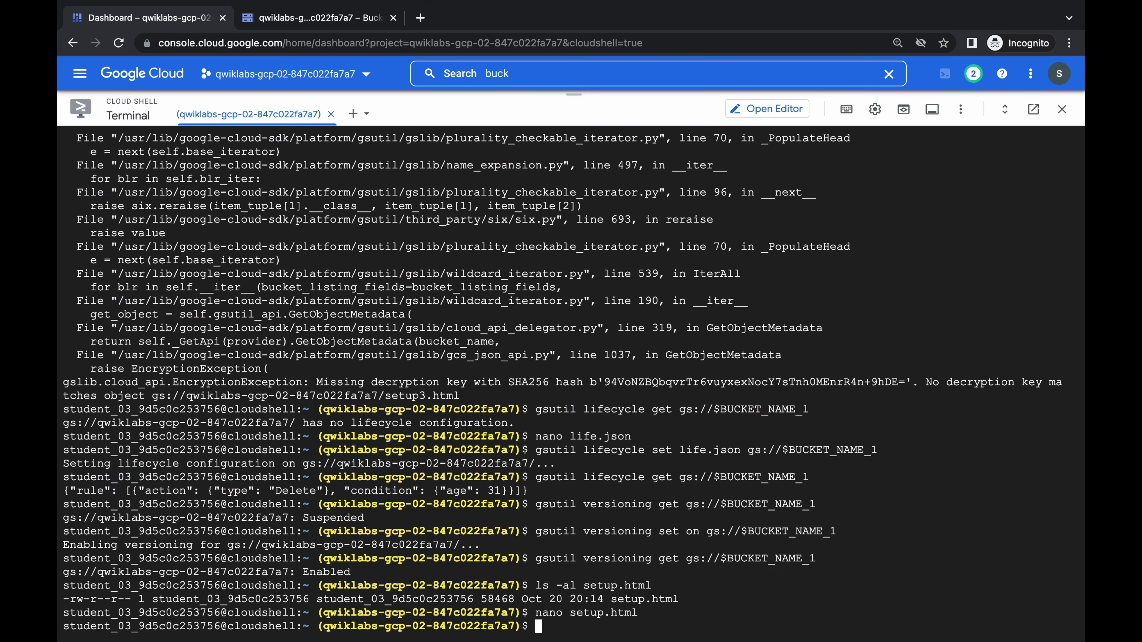
Copy the lab's gsutil cp -v setup.html gs://$BUCKET_NAME_1 command and run it in Cloud Shell to upload the edited file.
{"action": "key", "text": "ctrl+Left"}
{"action": "scroll", "coordinate": [400, 389], "scroll_direction": "down", "scroll_amount": 5}
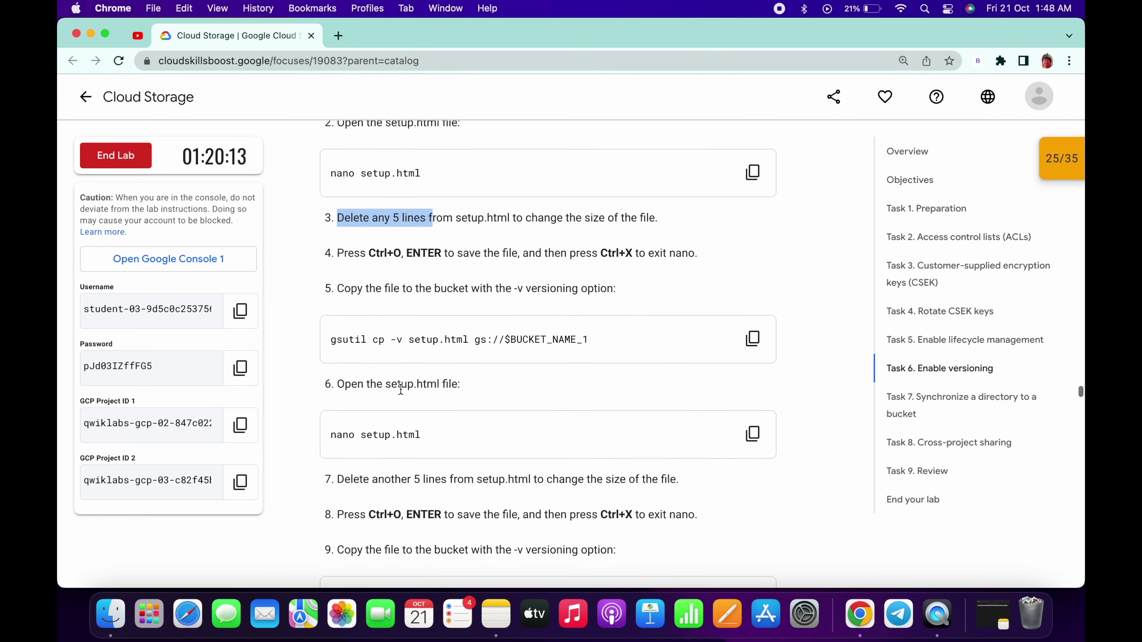
{"action": "left_click", "coordinate": [748, 286]}
{"action": "key", "text": "ctrl+Right"}
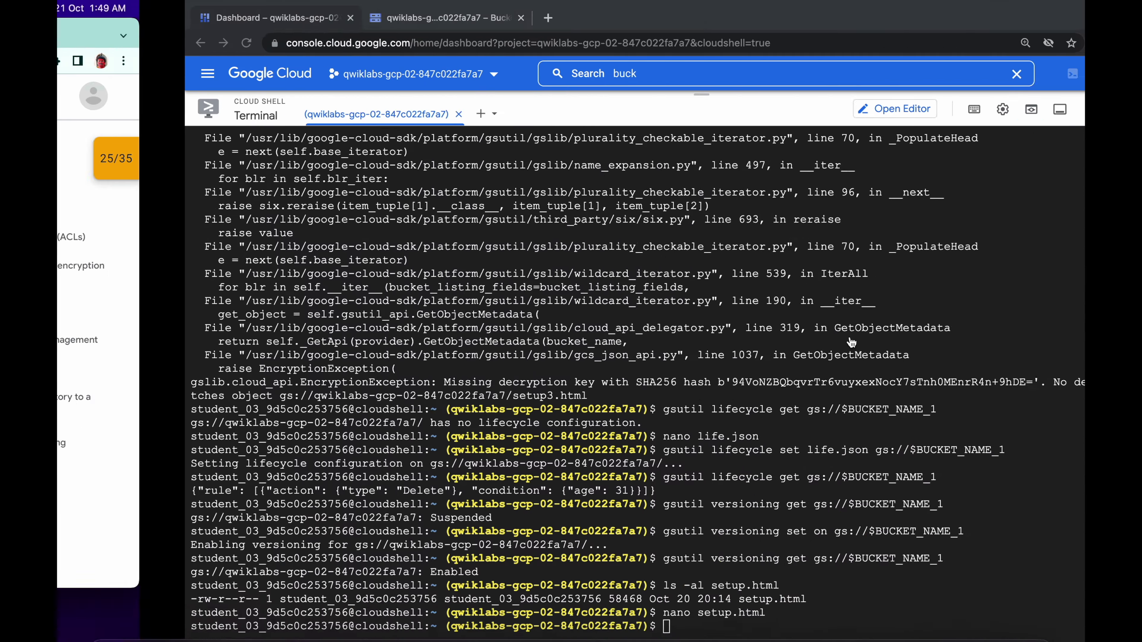
{"action": "key", "text": "super+v"}
{"action": "key", "text": "Return"}
Copy the lab's second nano setup.html command and run it in Cloud Shell to reopen the file for editing.
{"action": "key", "text": "ctrl+Left"}
{"action": "scroll", "coordinate": [664, 356], "scroll_direction": "down", "scroll_amount": 3}
{"action": "left_click", "coordinate": [753, 270]}
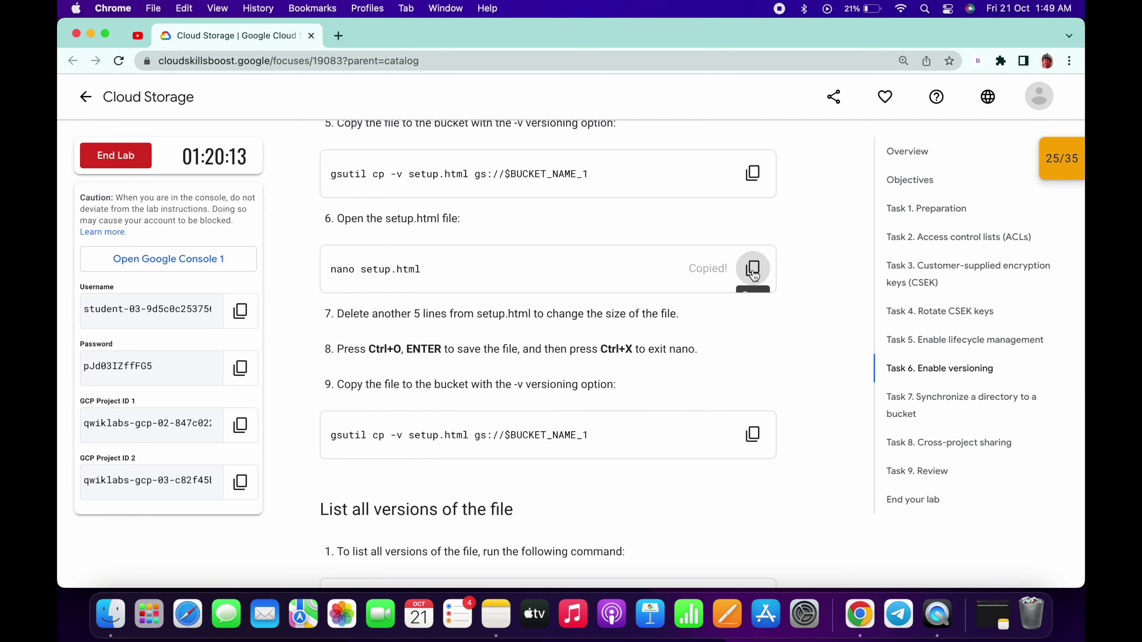
{"action": "key", "text": "ctrl+Right"}
{"action": "key", "text": "super+v"}
{"action": "key", "text": "Return"}
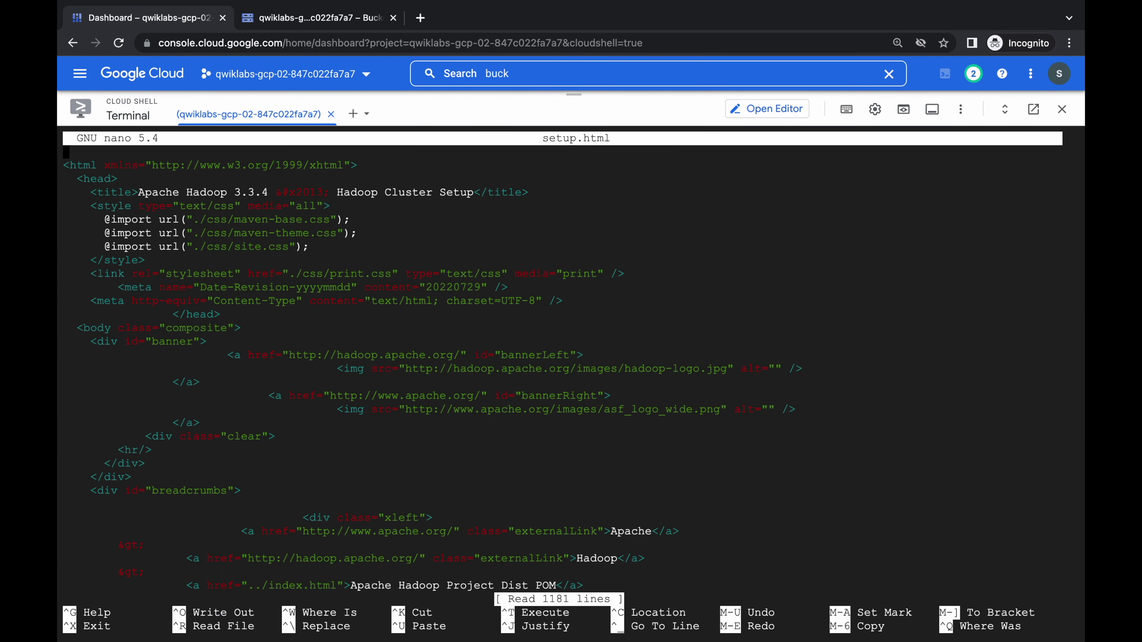
Following the lab instruction, delete another five lines of setup.html, from the opening html tag through the maven-base.css import line.
{"action": "key", "text": "ctrl+Left"}
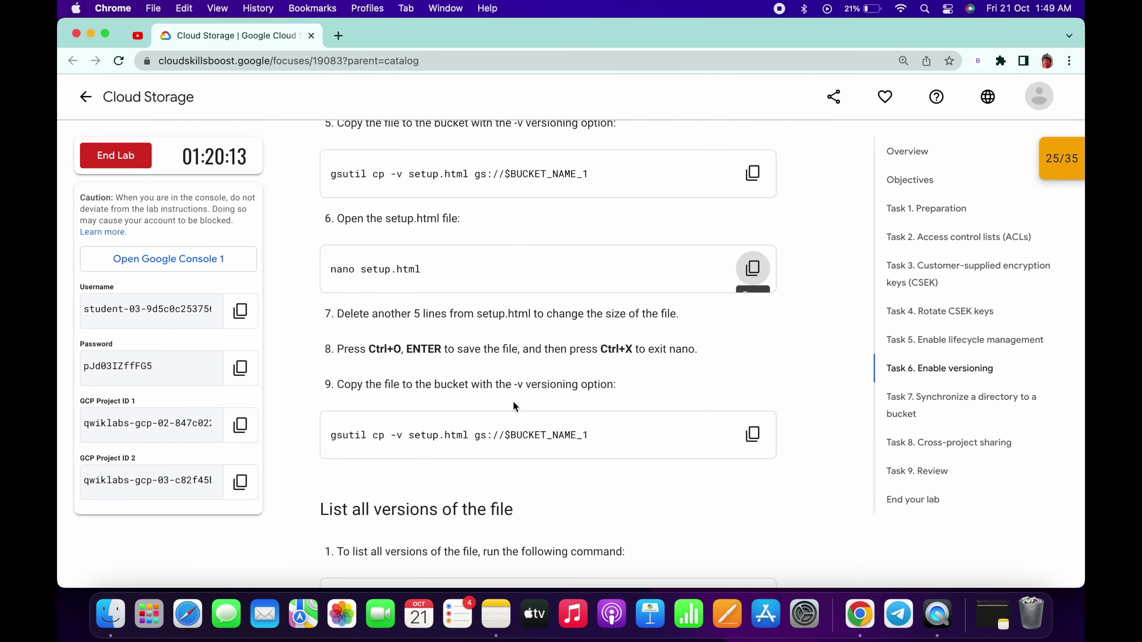
{"action": "left_click_drag", "start_coordinate": [372, 313], "coordinate": [447, 313]}
{"action": "key", "text": "ctrl+Right"}
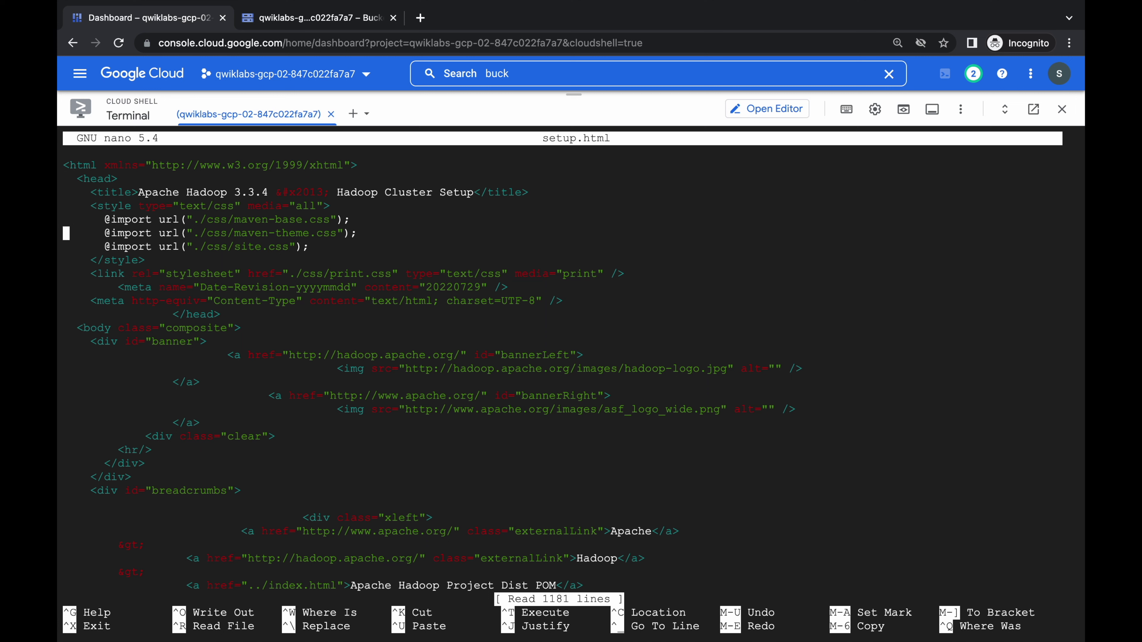
{"action": "key", "text": "BackSpace"}
{"action": "key", "text": "BackSpace"}
{"action": "key", "text": "BackSpace"}
{"action": "key", "text": "BackSpace"}
{"action": "key", "text": "BackSpace"}
{"action": "key", "text": "BackSpace"}
{"action": "key", "text": "BackSpace"}
{"action": "key", "text": "BackSpace"}
{"action": "key", "text": "BackSpace"}
{"action": "key", "text": "BackSpace"}
{"action": "key", "text": "BackSpace"}
{"action": "key", "text": "BackSpace"}
{"action": "key", "text": "BackSpace"}
{"action": "key", "text": "BackSpace"}
{"action": "key", "text": "BackSpace"}
{"action": "key", "text": "BackSpace"}
{"action": "key", "text": "BackSpace"}
{"action": "key", "text": "BackSpace"}
{"action": "key", "text": "BackSpace"}
{"action": "key", "text": "BackSpace"}
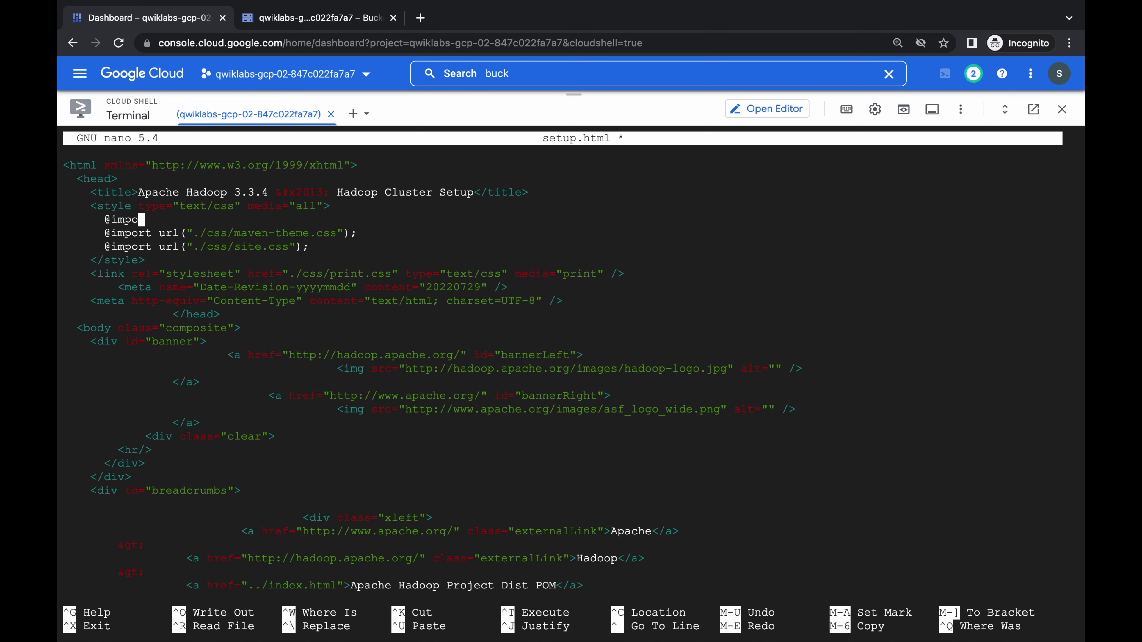
{"action": "key", "text": "BackSpace"}
{"action": "key", "text": "BackSpace"}
{"action": "key", "text": "BackSpace"}
{"action": "key", "text": "BackSpace"}
{"action": "key", "text": "BackSpace"}
{"action": "key", "text": "BackSpace"}
{"action": "key", "text": "BackSpace"}
{"action": "key", "text": "BackSpace"}
{"action": "key", "text": "BackSpace"}
{"action": "key", "text": "BackSpace"}
{"action": "key", "text": "BackSpace"}
{"action": "key", "text": "BackSpace"}
{"action": "key", "text": "BackSpace"}
{"action": "key", "text": "BackSpace"}
{"action": "key", "text": "BackSpace"}
{"action": "key", "text": "BackSpace"}
{"action": "key", "text": "BackSpace"}
{"action": "key", "text": "BackSpace"}
{"action": "key", "text": "BackSpace"}
{"action": "key", "text": "BackSpace"}
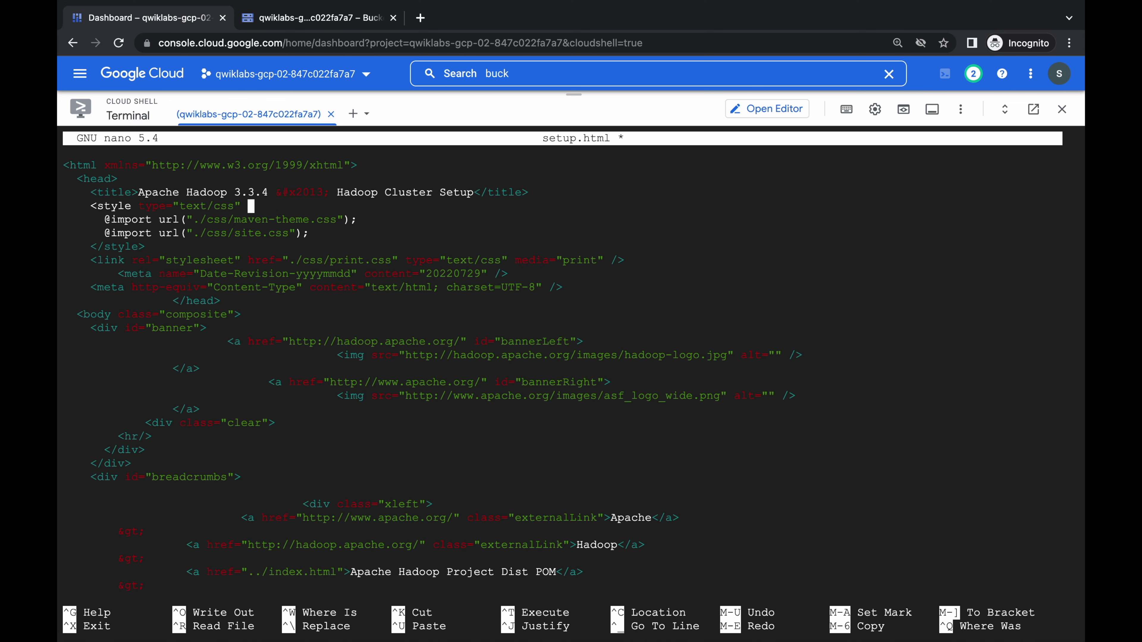
{"action": "key", "text": "BackSpace"}
{"action": "key", "text": "BackSpace"}
{"action": "key", "text": "BackSpace"}
{"action": "key", "text": "BackSpace"}
{"action": "key", "text": "BackSpace"}
{"action": "key", "text": "BackSpace"}
{"action": "key", "text": "BackSpace"}
{"action": "key", "text": "BackSpace"}
{"action": "key", "text": "BackSpace"}
{"action": "key", "text": "BackSpace"}
{"action": "key", "text": "BackSpace"}
{"action": "key", "text": "BackSpace"}
{"action": "key", "text": "BackSpace"}
{"action": "key", "text": "BackSpace"}
{"action": "key", "text": "BackSpace"}
{"action": "key", "text": "BackSpace"}
{"action": "key", "text": "BackSpace"}
{"action": "key", "text": "BackSpace"}
{"action": "key", "text": "BackSpace"}
{"action": "key", "text": "BackSpace"}
{"action": "key", "text": "BackSpace"}
{"action": "key", "text": "BackSpace"}
{"action": "key", "text": "BackSpace"}
{"action": "key", "text": "BackSpace"}
{"action": "key", "text": "BackSpace"}
{"action": "key", "text": "BackSpace"}
{"action": "key", "text": "BackSpace"}
{"action": "key", "text": "BackSpace"}
{"action": "key", "text": "BackSpace"}
{"action": "key", "text": "BackSpace"}
{"action": "key", "text": "BackSpace"}
{"action": "key", "text": "BackSpace"}
{"action": "key", "text": "BackSpace"}
{"action": "key", "text": "BackSpace"}
{"action": "key", "text": "BackSpace"}
{"action": "key", "text": "BackSpace"}
{"action": "key", "text": "BackSpace"}
{"action": "key", "text": "BackSpace"}
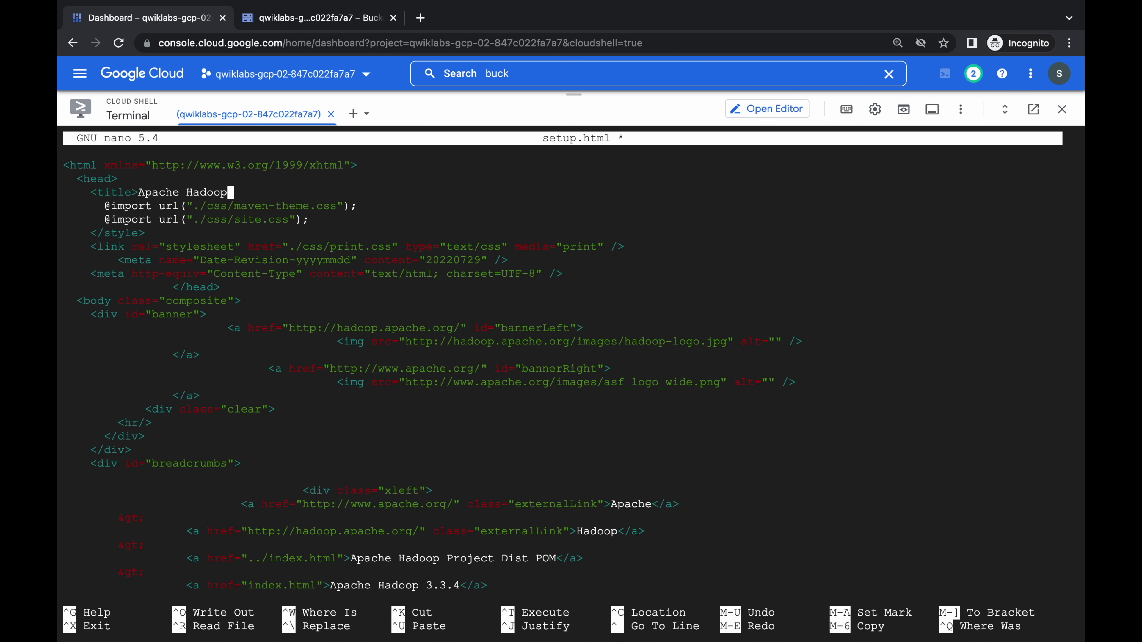
{"action": "key", "text": "BackSpace"}
{"action": "key", "text": "BackSpace"}
{"action": "key", "text": "BackSpace"}
{"action": "key", "text": "BackSpace"}
{"action": "key", "text": "BackSpace"}
{"action": "key", "text": "BackSpace"}
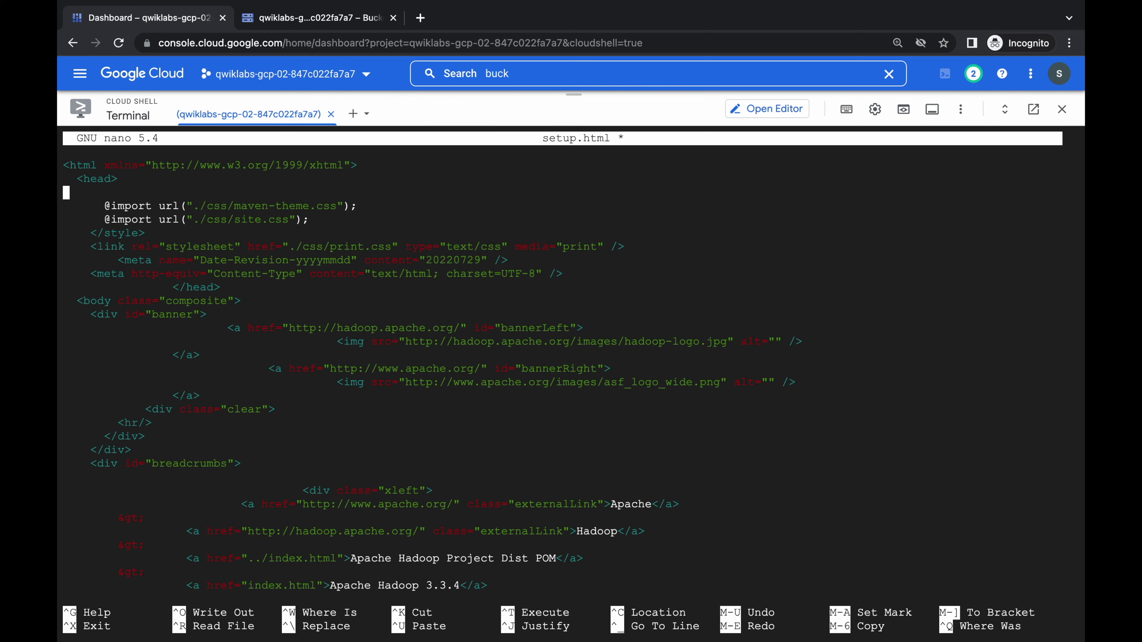
{"action": "key", "text": "BackSpace"}
{"action": "key", "text": "BackSpace"}
{"action": "key", "text": "BackSpace"}
{"action": "key", "text": "BackSpace"}
{"action": "key", "text": "BackSpace"}
{"action": "key", "text": "BackSpace"}
{"action": "key", "text": "BackSpace"}
{"action": "key", "text": "BackSpace"}
{"action": "key", "text": "BackSpace"}
{"action": "key", "text": "BackSpace"}
{"action": "key", "text": "BackSpace"}
{"action": "key", "text": "BackSpace"}
{"action": "key", "text": "BackSpace"}
{"action": "key", "text": "BackSpace"}
{"action": "key", "text": "BackSpace"}
{"action": "key", "text": "BackSpace"}
{"action": "key", "text": "BackSpace"}
{"action": "key", "text": "BackSpace"}
{"action": "key", "text": "BackSpace"}
{"action": "key", "text": "BackSpace"}
{"action": "key", "text": "BackSpace"}
{"action": "key", "text": "BackSpace"}
{"action": "key", "text": "BackSpace"}
{"action": "key", "text": "BackSpace"}
{"action": "key", "text": "BackSpace"}
{"action": "key", "text": "BackSpace"}
{"action": "key", "text": "BackSpace"}
{"action": "key", "text": "BackSpace"}
{"action": "key", "text": "BackSpace"}
{"action": "key", "text": "BackSpace"}
{"action": "key", "text": "BackSpace"}
{"action": "key", "text": "BackSpace"}
{"action": "key", "text": "BackSpace"}
{"action": "key", "text": "BackSpace"}
{"action": "key", "text": "BackSpace"}
{"action": "key", "text": "BackSpace"}
{"action": "key", "text": "BackSpace"}
{"action": "key", "text": "BackSpace"}
{"action": "key", "text": "BackSpace"}
{"action": "key", "text": "BackSpace"}
{"action": "key", "text": "BackSpace"}
{"action": "key", "text": "BackSpace"}
{"action": "key", "text": "BackSpace"}
{"action": "key", "text": "BackSpace"}
{"action": "key", "text": "BackSpace"}
{"action": "key", "text": "BackSpace"}
{"action": "key", "text": "Delete"}
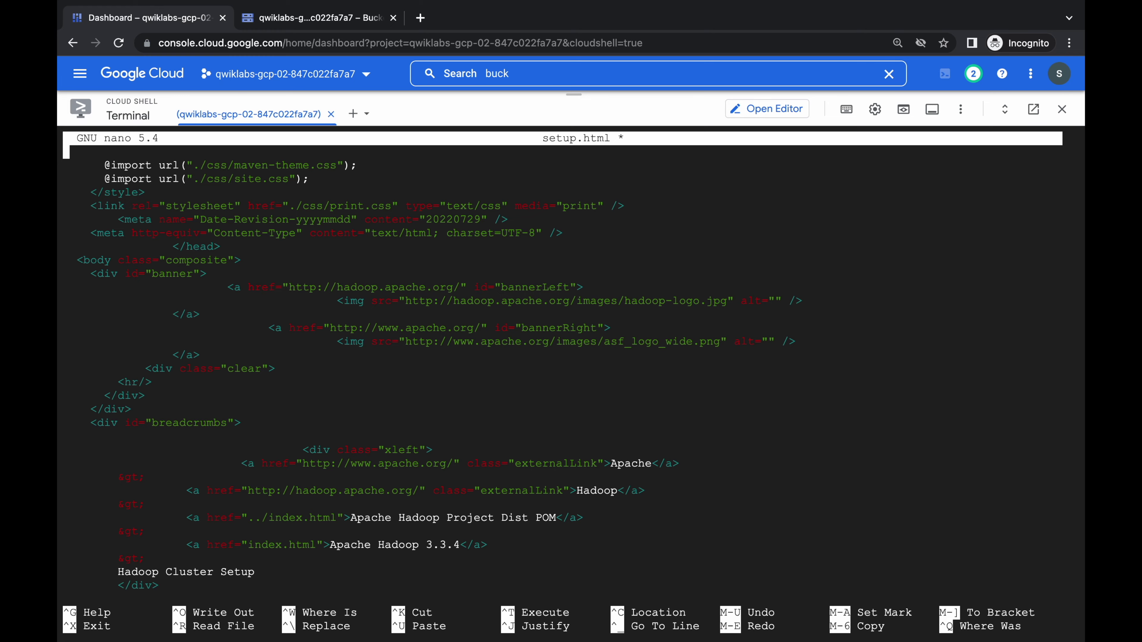
Save the shortened file under the name setup.html and exit nano.
{"action": "key", "text": "ctrl+x"}
{"action": "key", "text": "y"}
{"action": "key", "text": "Return"}
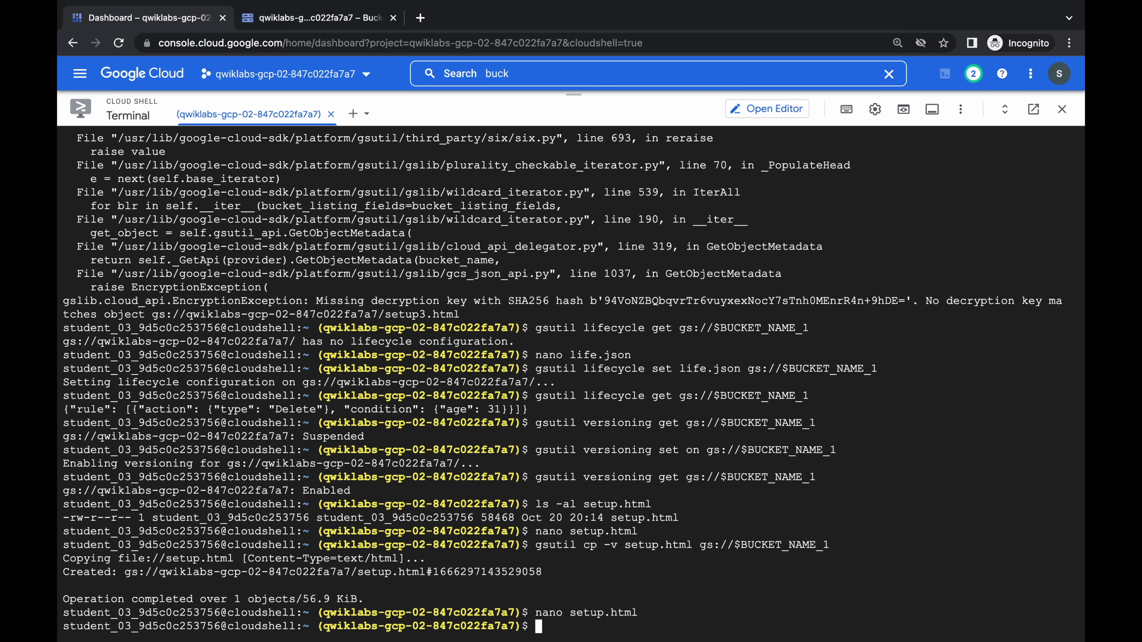
Copy the lab's second gsutil cp -v setup.html gs://$BUCKET_NAME_1 command and run it in Cloud Shell to upload the shortened file.
{"action": "key", "text": "ctrl+Left"}
{"action": "scroll", "coordinate": [352, 315], "scroll_direction": "down", "scroll_amount": 3}
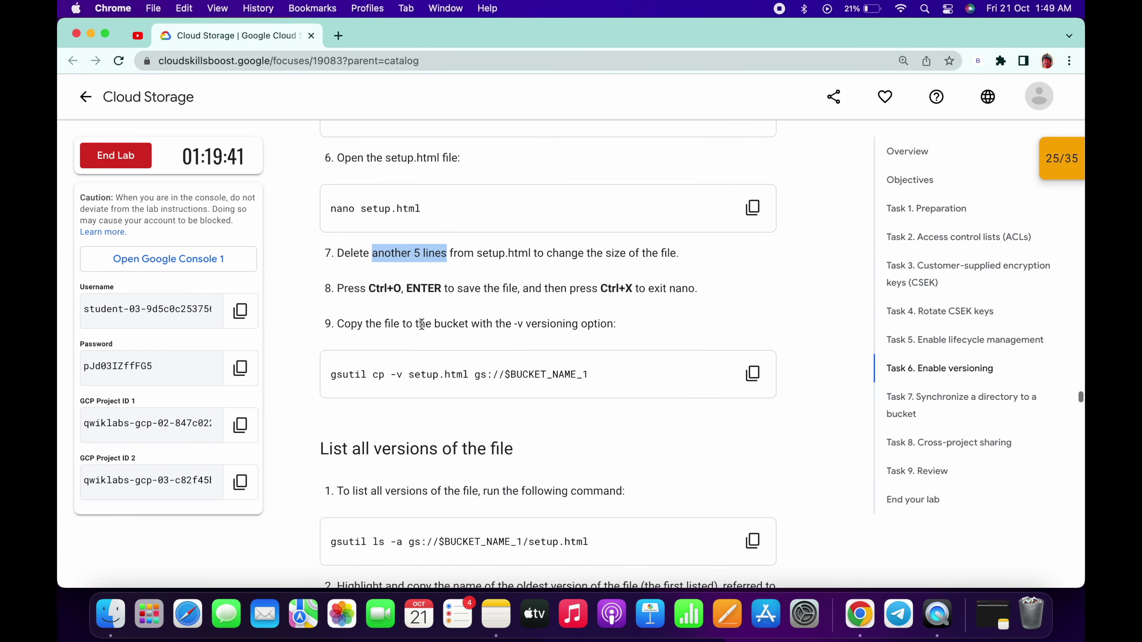
{"action": "left_click", "coordinate": [753, 373]}
{"action": "key", "text": "ctrl+Right"}
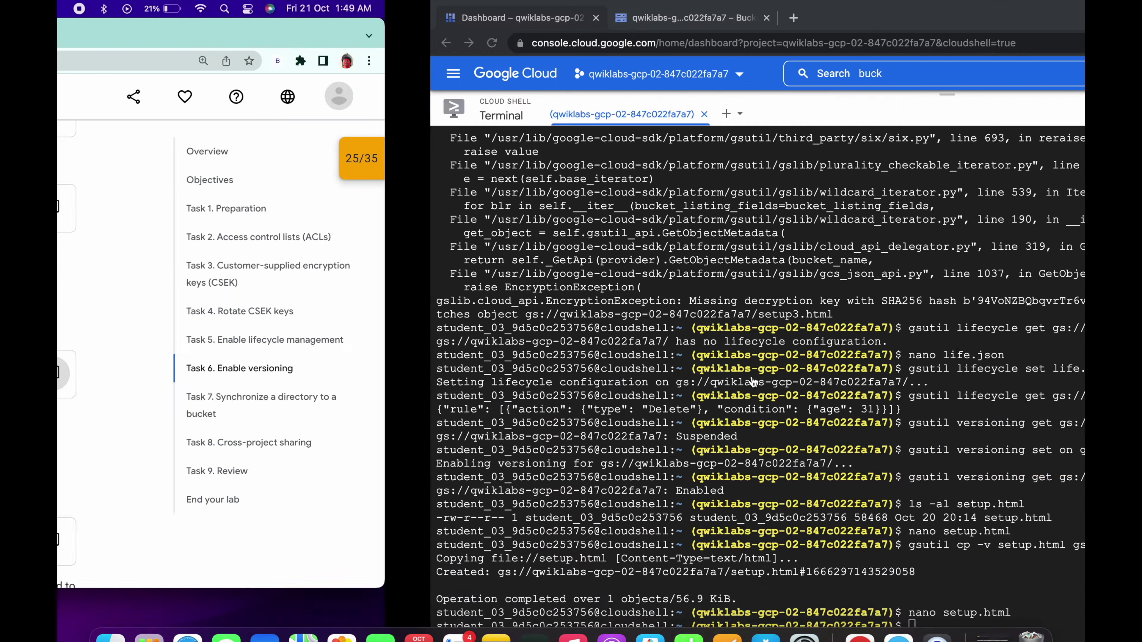
{"action": "key", "text": "super+v"}
{"action": "key", "text": "Return"}
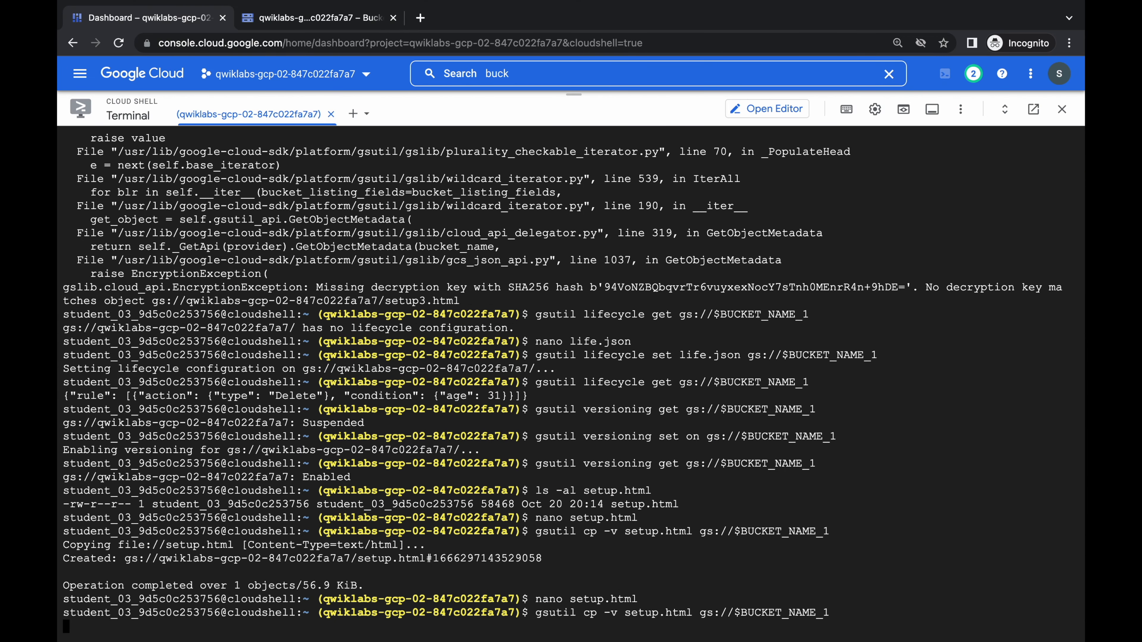
Copy the lab's gsutil ls -a gs://$BUCKET_NAME_1/setup.html command and run it in Cloud Shell to list all versions of the file.
{"action": "key", "text": "ctrl+Left"}
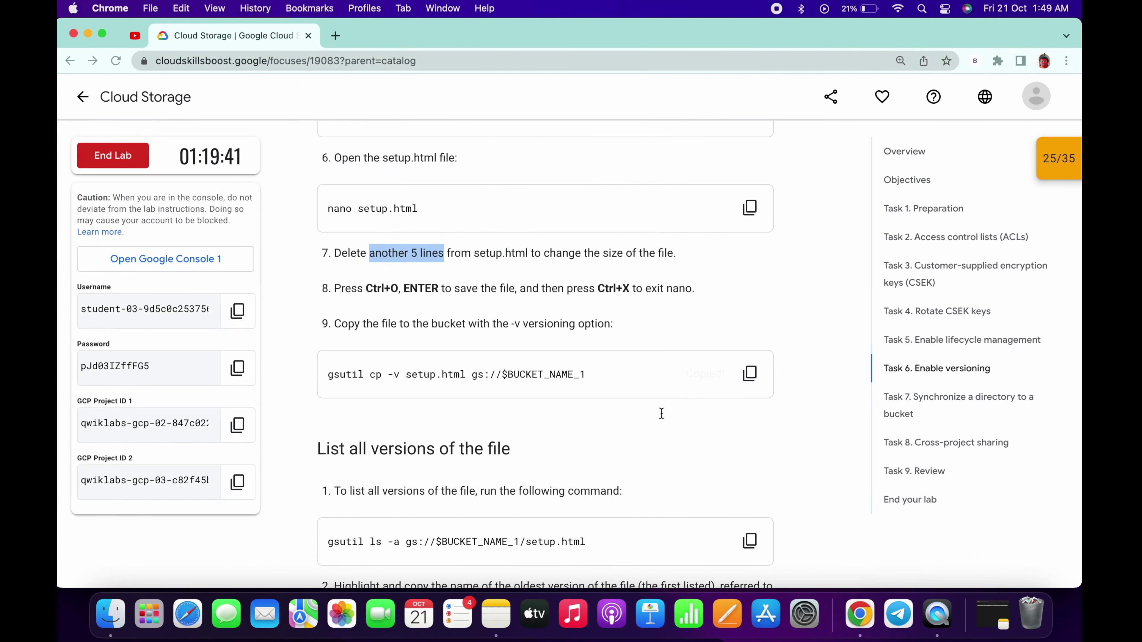
{"action": "scroll", "coordinate": [661, 413], "scroll_direction": "down", "scroll_amount": 5}
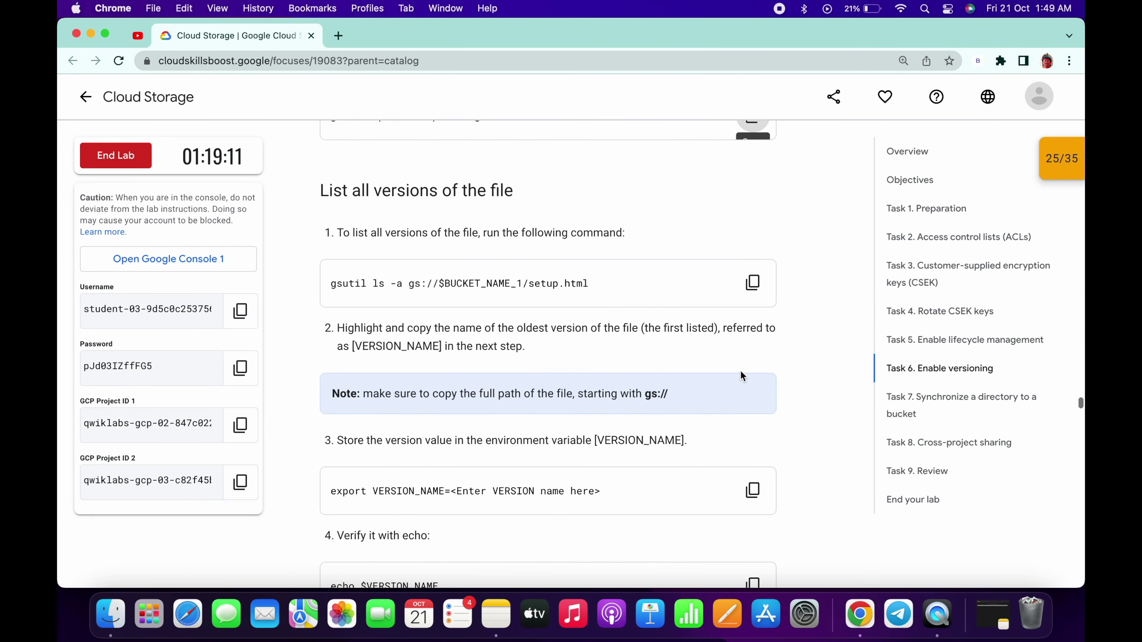
{"action": "left_click", "coordinate": [751, 282]}
{"action": "key", "text": "ctrl+Right"}
{"action": "key", "text": "super+v"}
{"action": "key", "text": "Return"}
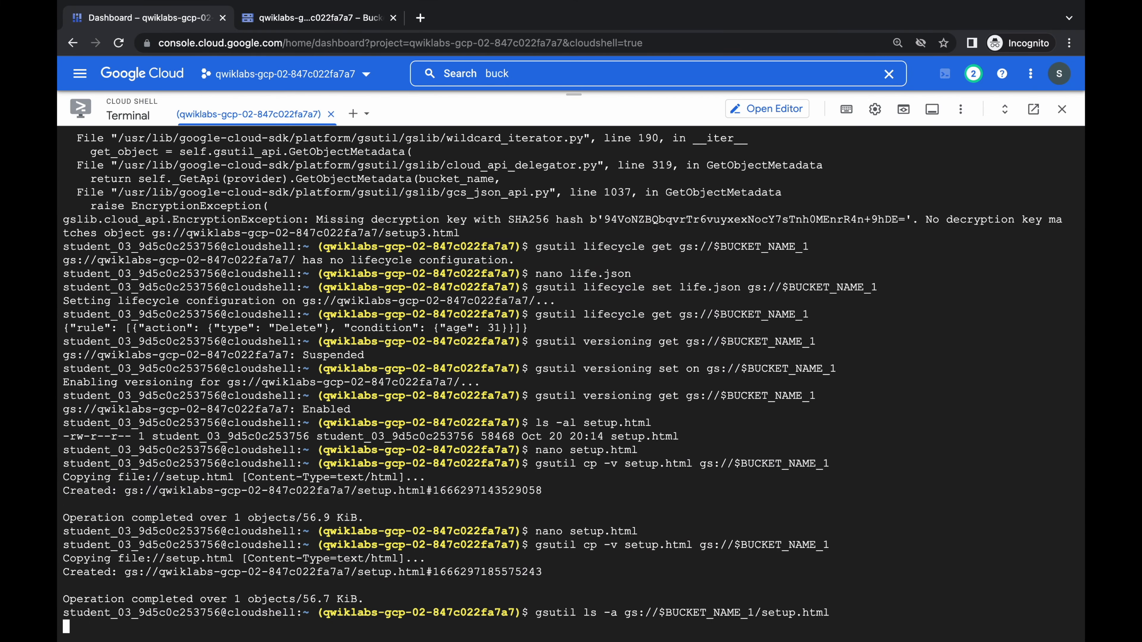
{"action": "key", "text": "ctrl+Left"}
{"action": "scroll", "coordinate": [667, 359], "scroll_direction": "down", "scroll_amount": 3}
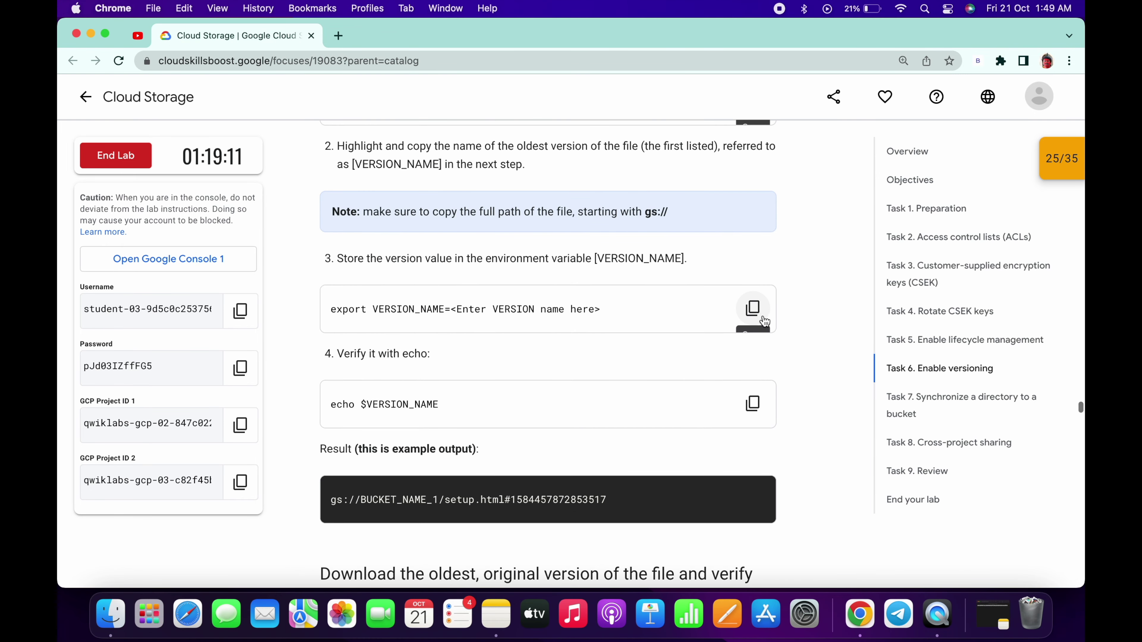
{"action": "scroll", "coordinate": [661, 306], "scroll_direction": "up", "scroll_amount": 2}
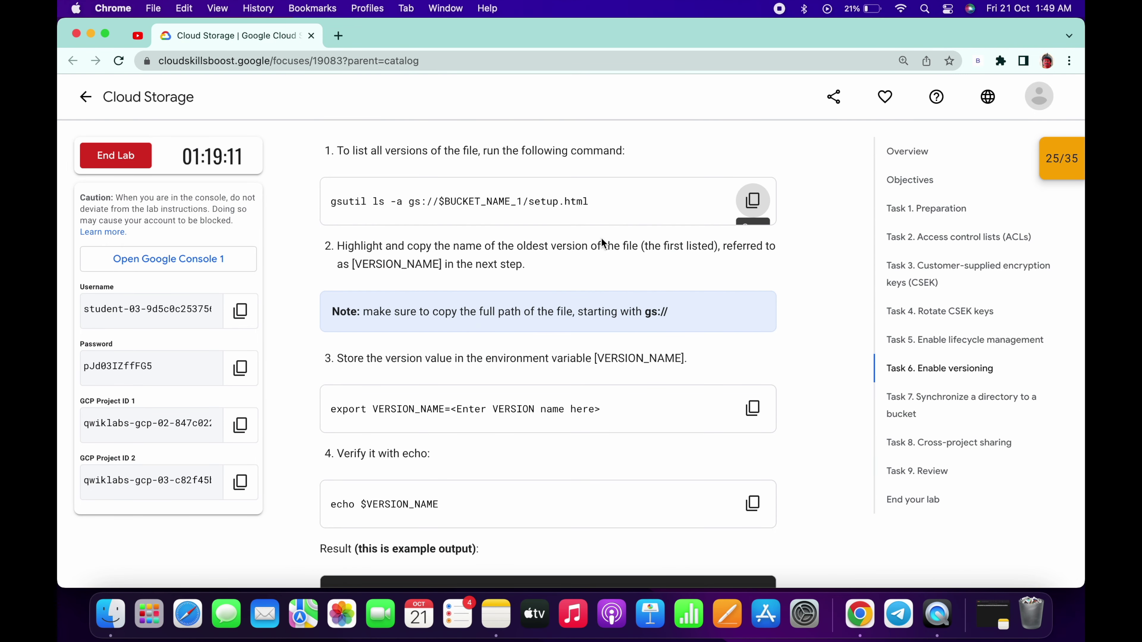
{"action": "scroll", "coordinate": [460, 399], "scroll_direction": "down", "scroll_amount": 2}
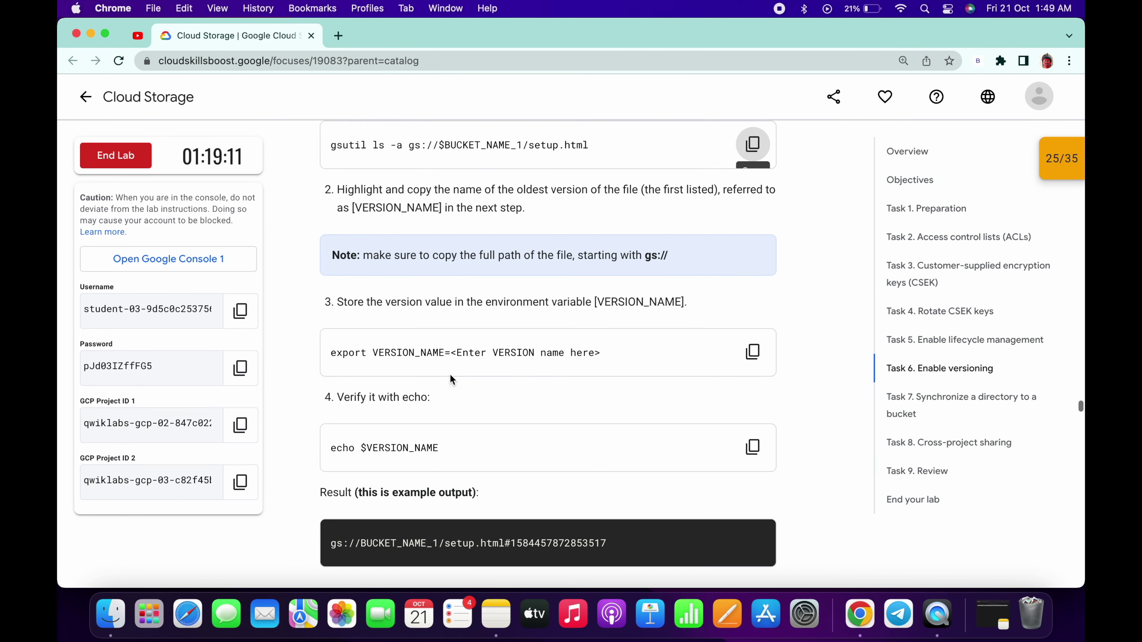
{"action": "left_click", "coordinate": [450, 352]}
{"action": "left_click_drag", "start_coordinate": [449, 352], "coordinate": [331, 355]}
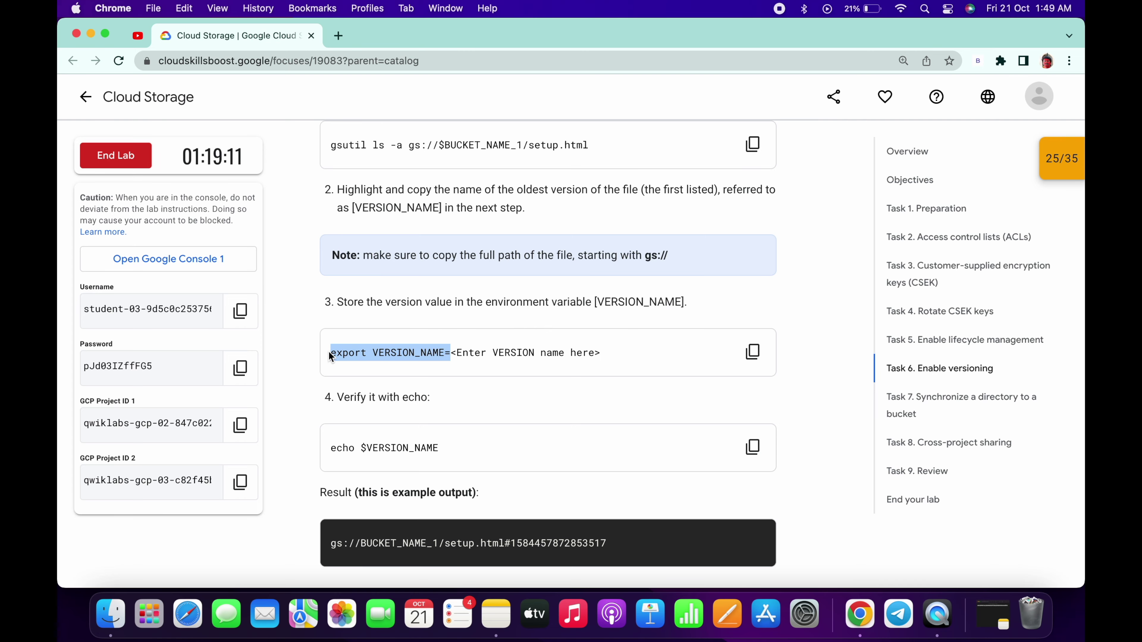
{"action": "key", "text": "super+Tab"}
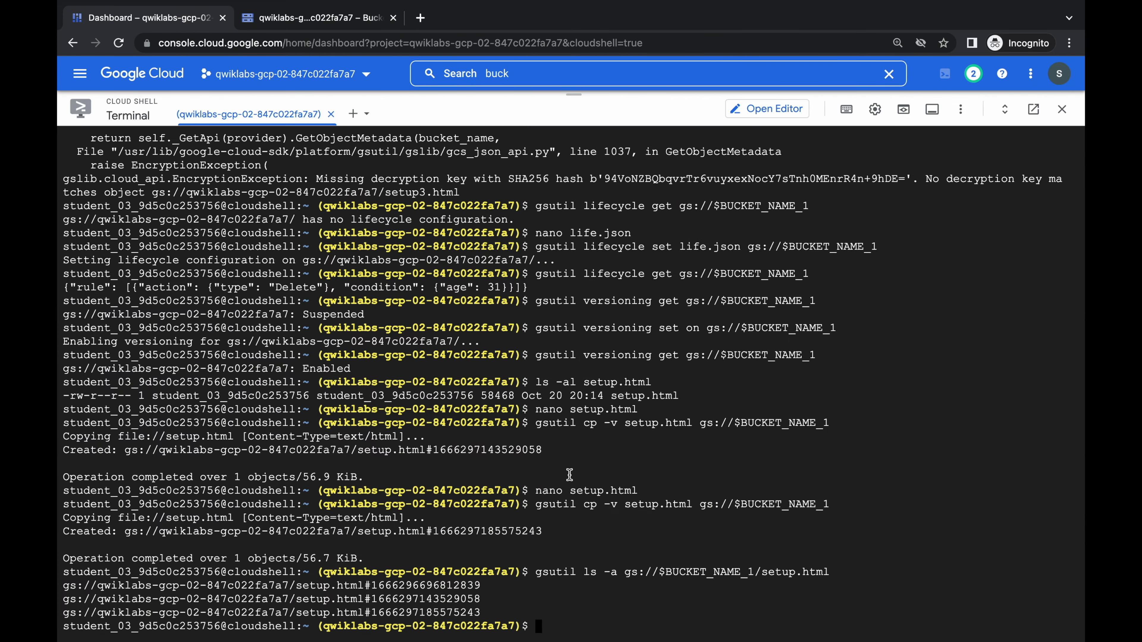
{"action": "key", "text": "super+v"}
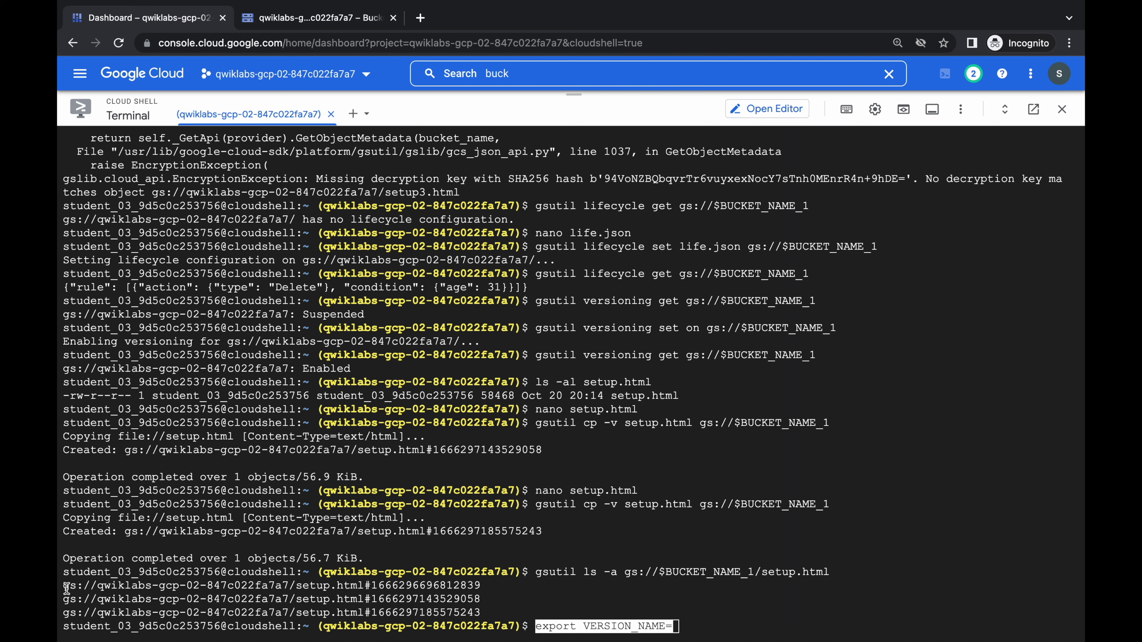
{"action": "left_click_drag", "start_coordinate": [64, 587], "coordinate": [482, 585]}
{"action": "key", "text": "ctrl+v"}
{"action": "key", "text": "Return"}
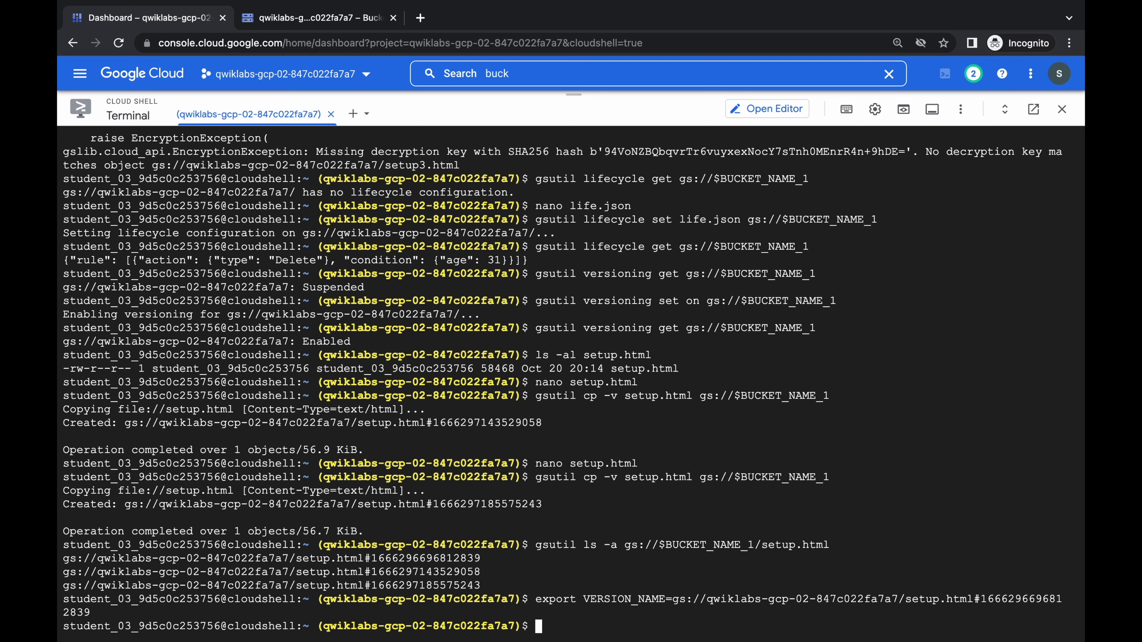
Copy the lab's gsutil cp $VERSION_NAME recovered.txt command and run it in Cloud Shell to download the original file version.
{"action": "key", "text": "super+Tab"}
{"action": "scroll", "coordinate": [318, 509], "scroll_direction": "down", "scroll_amount": 10}
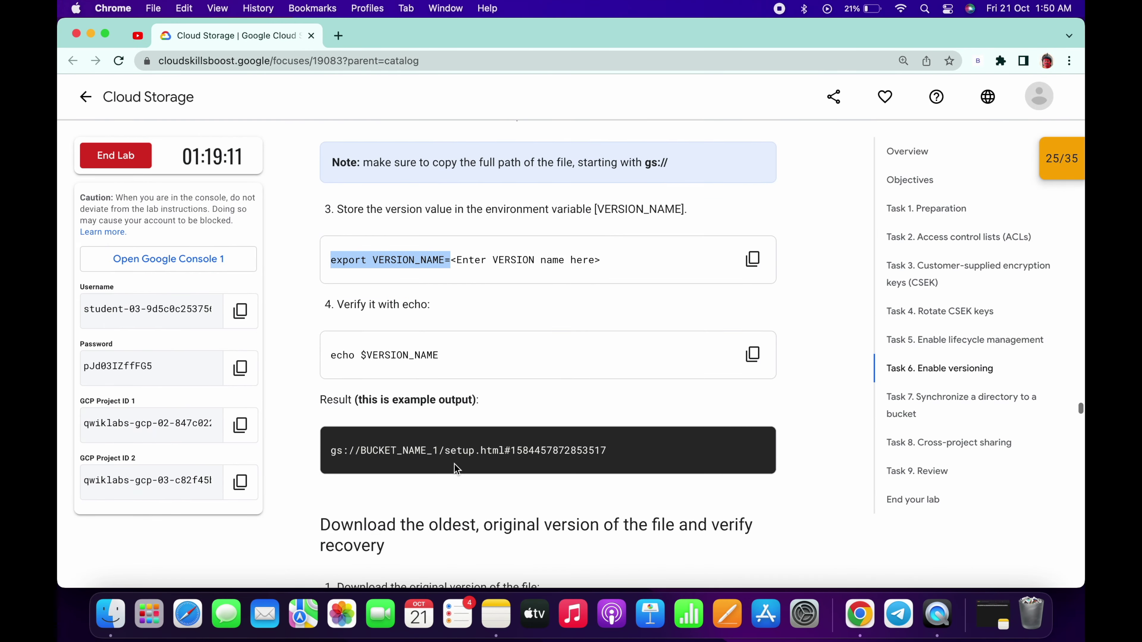
{"action": "scroll", "coordinate": [455, 468], "scroll_direction": "down", "scroll_amount": 3}
{"action": "left_click", "coordinate": [752, 325]}
{"action": "key", "text": "super+Tab"}
{"action": "key", "text": "Return"}
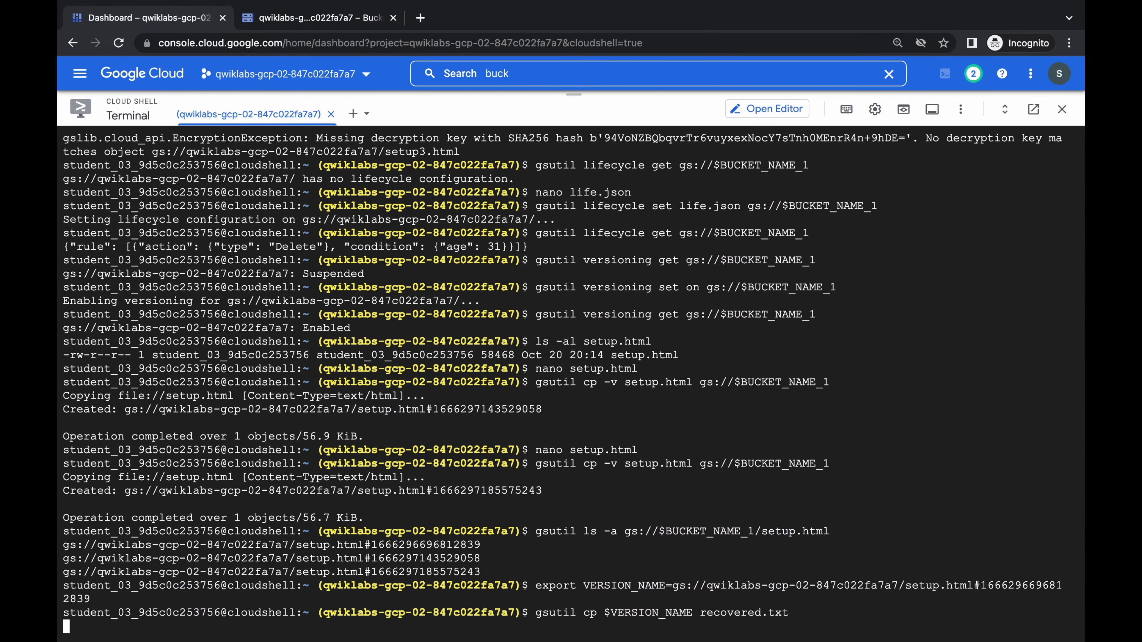
Copy the lab's ls -al commands for setup.html and recovered.txt and run them in Cloud Shell to verify the recovery.
{"action": "key", "text": "ctrl+Left"}
{"action": "scroll", "coordinate": [743, 335], "scroll_direction": "down", "scroll_amount": 3}
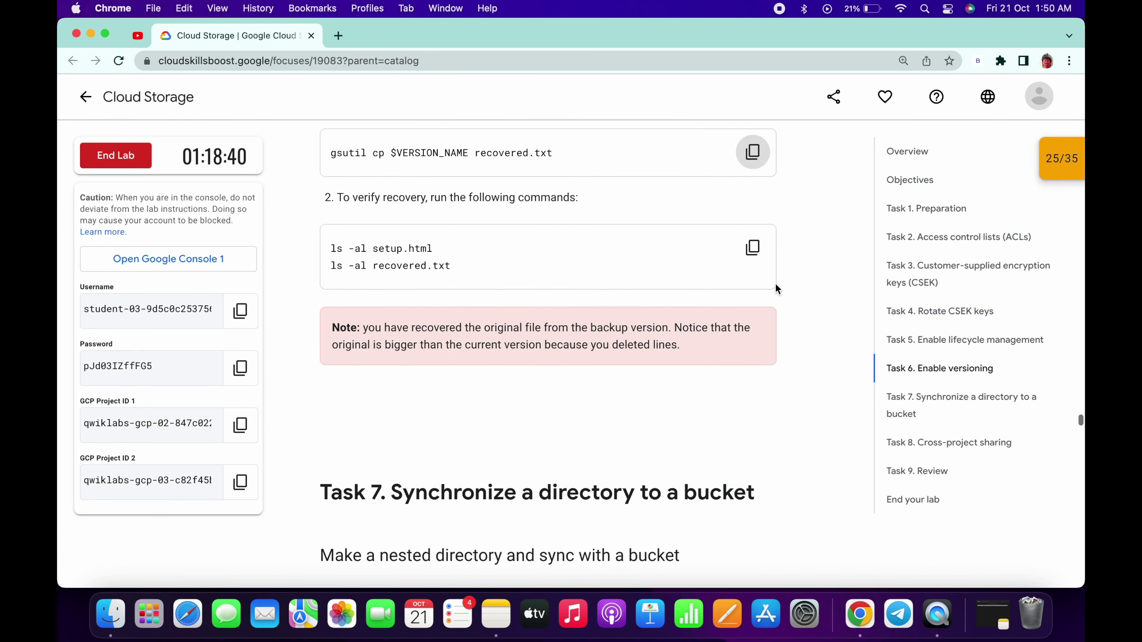
{"action": "left_click", "coordinate": [753, 248]}
{"action": "key", "text": "ctrl+Right"}
{"action": "key", "text": "super+v"}
{"action": "key", "text": "Return"}
Run the lab's Task 7 commands in Cloud Shell to create firstlevel and firstlevel/secondlevel and copy setup.html into both directories.
{"action": "key", "text": "ctrl+Left"}
{"action": "scroll", "coordinate": [663, 293], "scroll_direction": "down", "scroll_amount": 6}
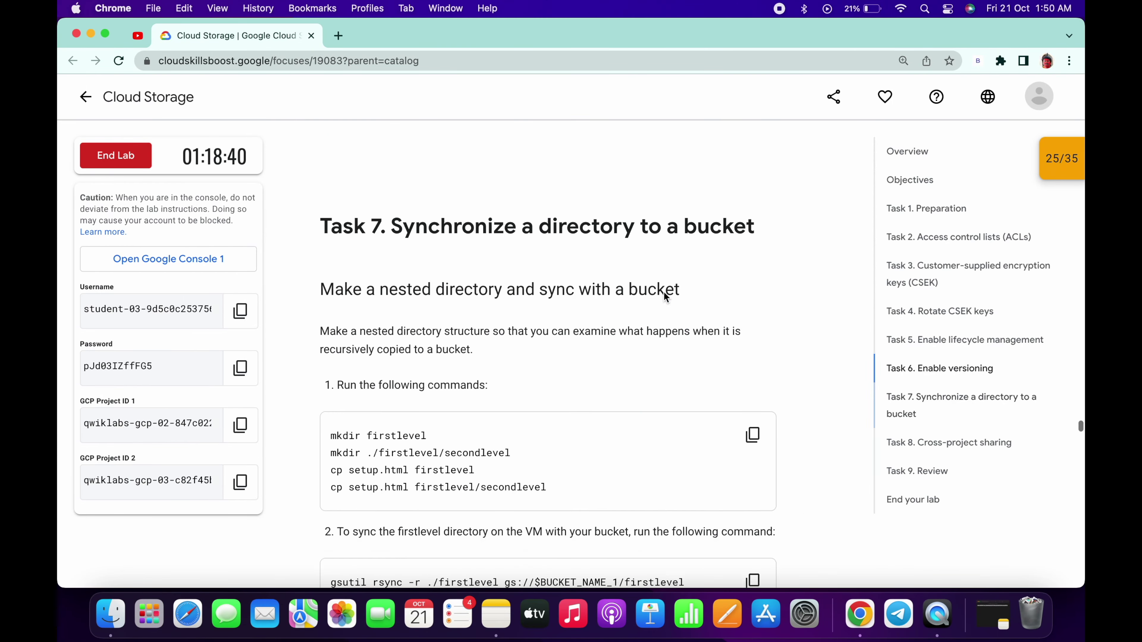
{"action": "scroll", "coordinate": [554, 272], "scroll_direction": "down", "scroll_amount": 4}
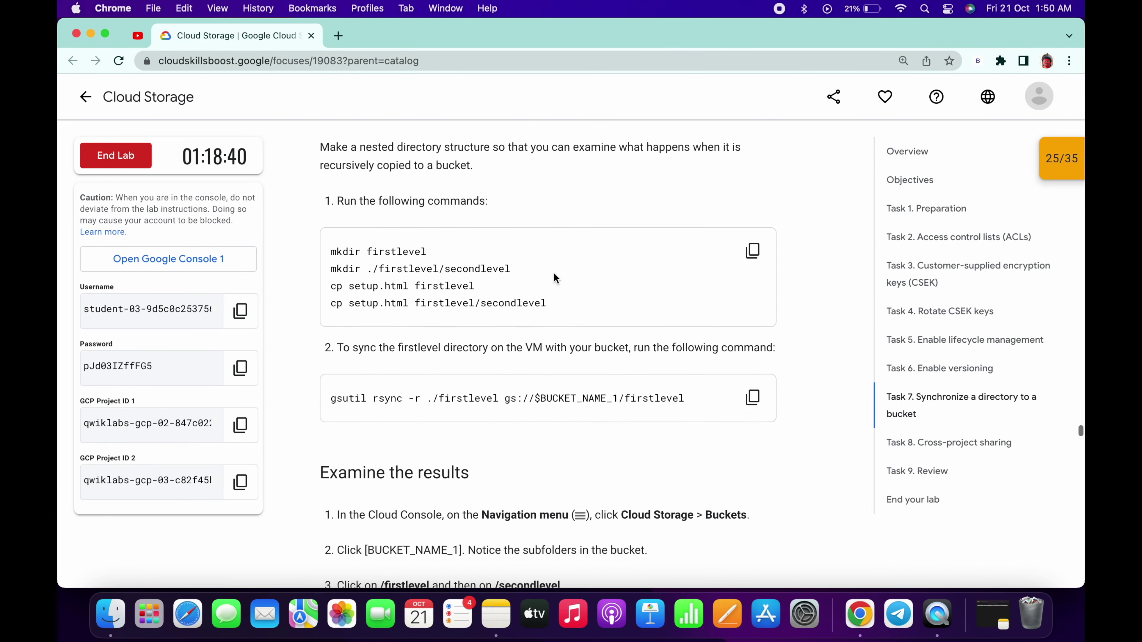
{"action": "left_click", "coordinate": [753, 235]}
{"action": "key", "text": "ctrl+Right"}
{"action": "key", "text": "super+v"}
{"action": "key", "text": "Return"}
Copy the lab's gsutil rsync -r ./firstlevel gs://$BUCKET_NAME_1/firstlevel command and run it in Cloud Shell to sync the directory.
{"action": "key", "text": "ctrl+Left"}
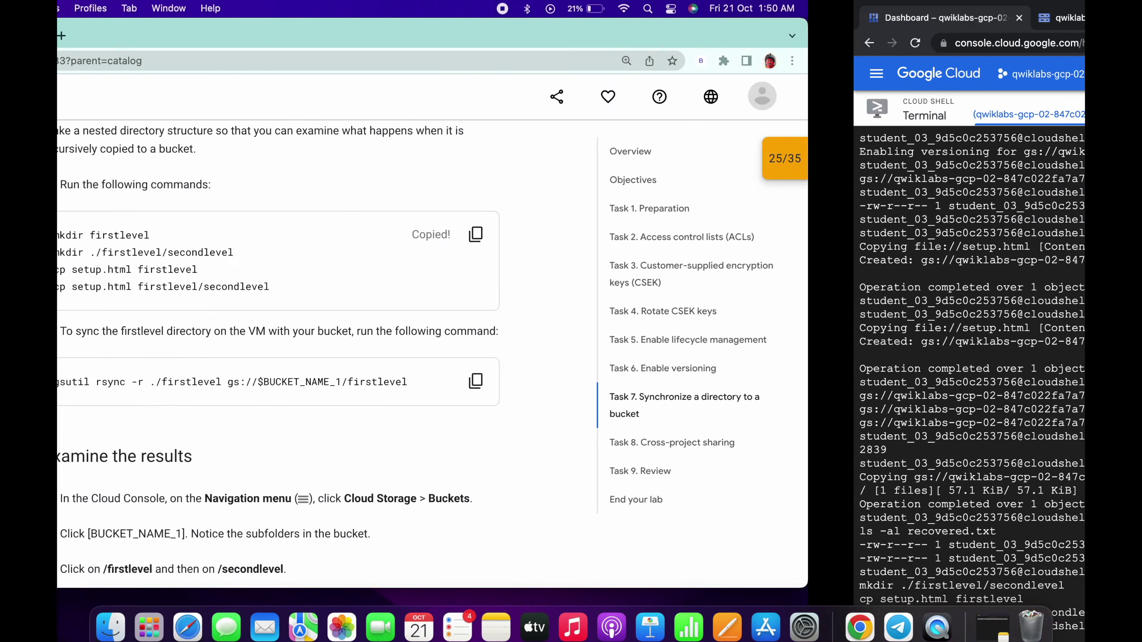
{"action": "left_click", "coordinate": [752, 381]}
{"action": "key", "text": "ctrl+Right"}
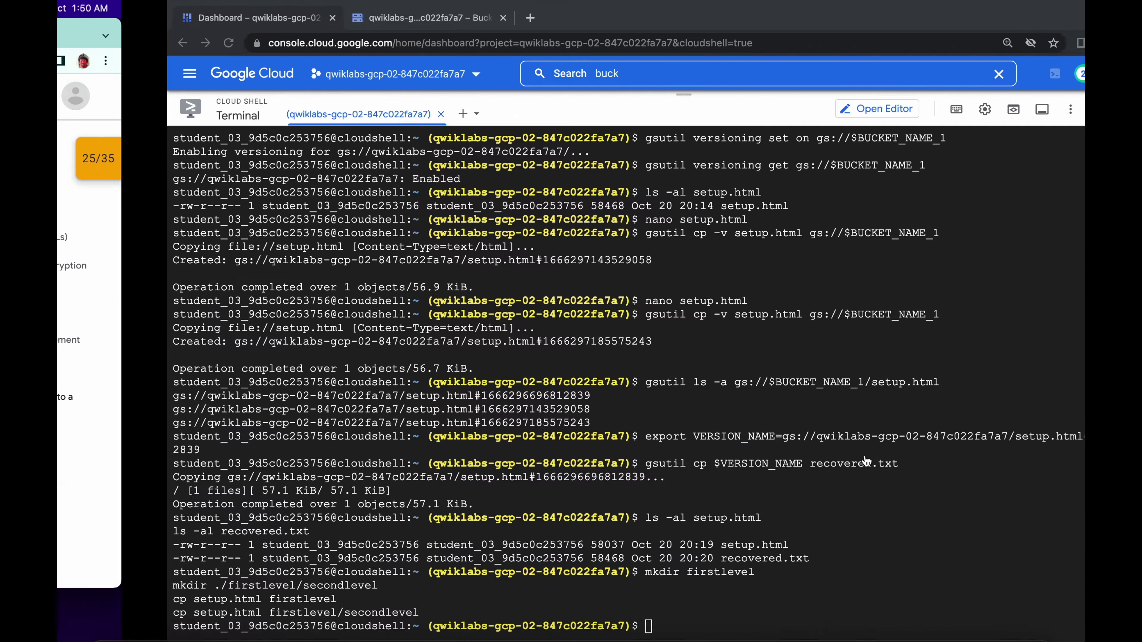
{"action": "key", "text": "super+v"}
{"action": "key", "text": "Return"}
Copy the lab's gsutil ls -r gs://$BUCKET_NAME_1/firstlevel command and run it in Cloud Shell to list the synced files.
{"action": "key", "text": "ctrl+Left"}
{"action": "scroll", "coordinate": [651, 404], "scroll_direction": "down", "scroll_amount": 5}
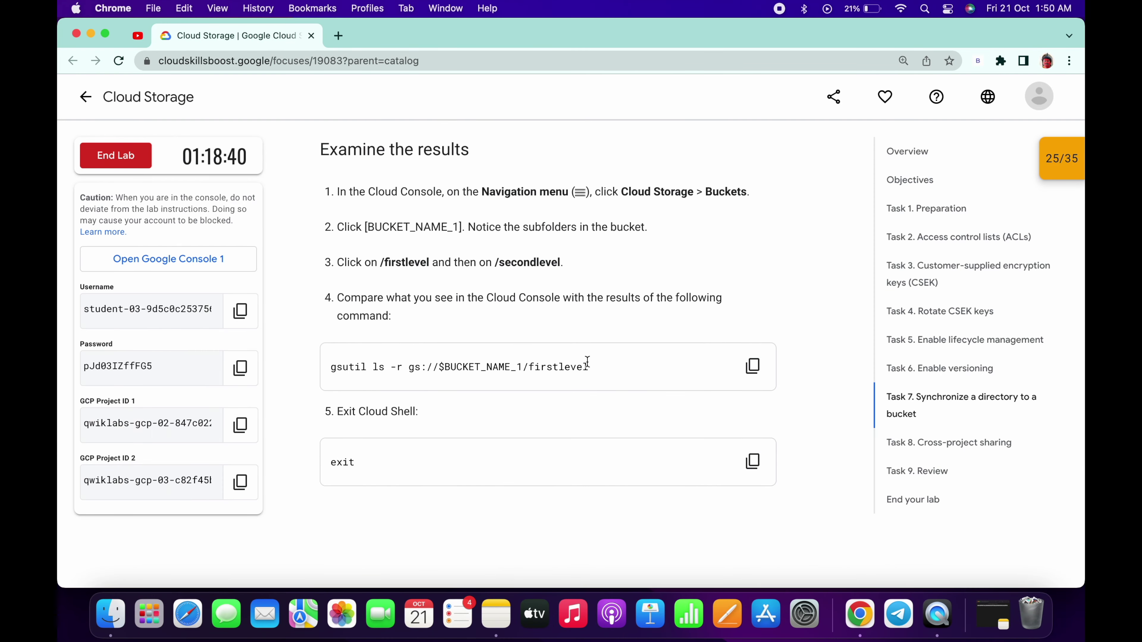
{"action": "left_click", "coordinate": [748, 373]}
{"action": "key", "text": "ctrl+Right"}
{"action": "key", "text": "super+v"}
{"action": "key", "text": "Return"}
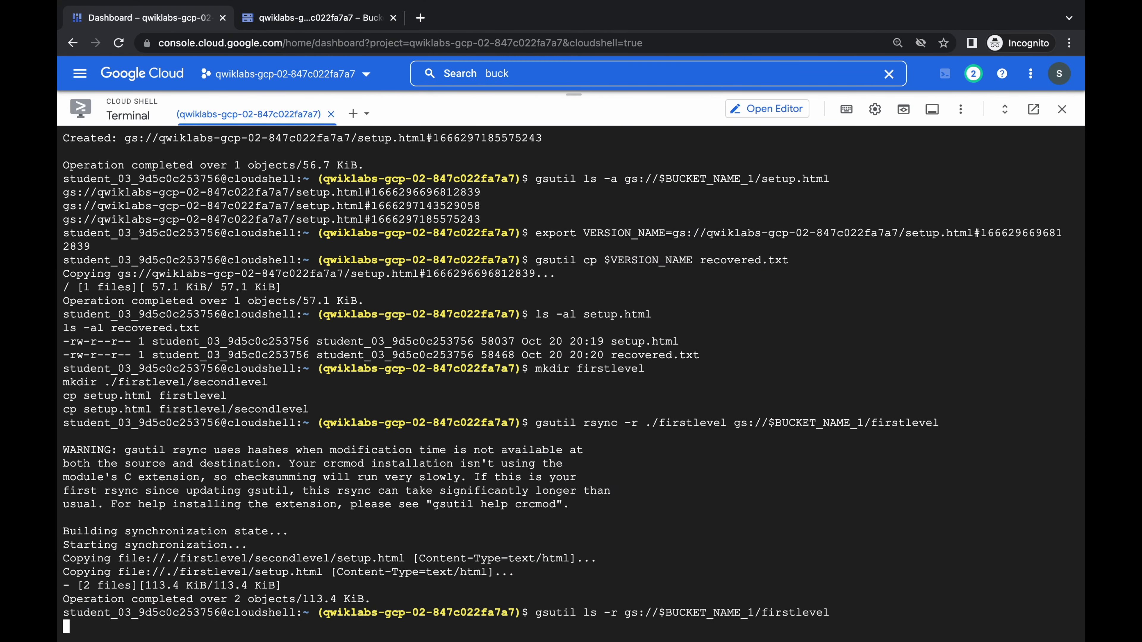
Copy the lab's exit command and run it to close the Cloud Shell session.
{"action": "key", "text": "ctrl+Left"}
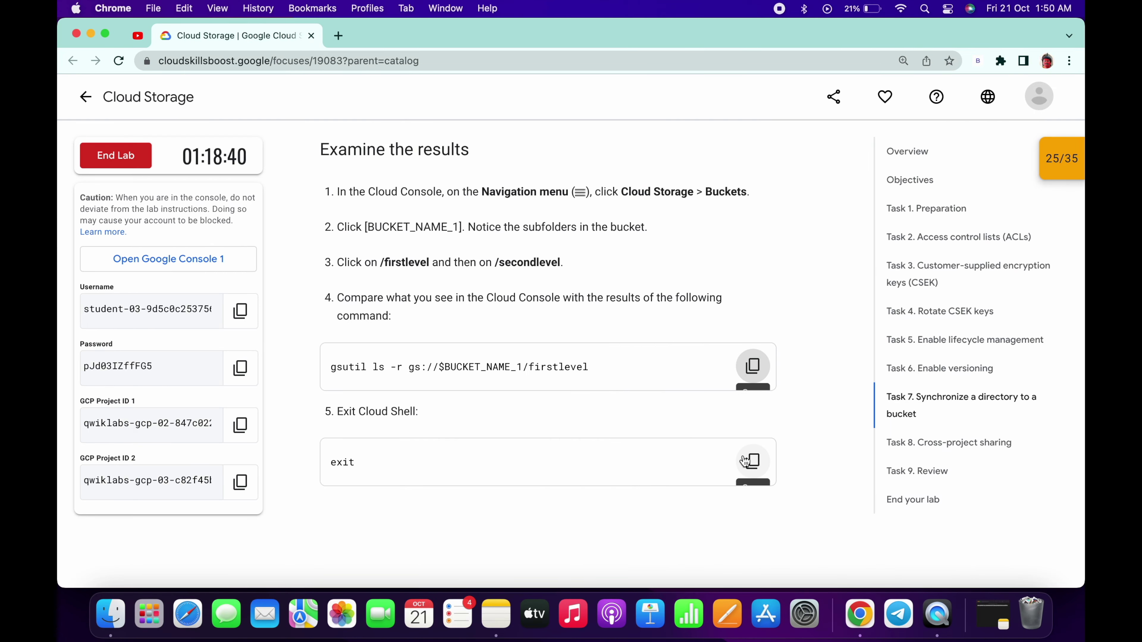
{"action": "left_click", "coordinate": [749, 461]}
{"action": "key", "text": "ctrl+Right"}
{"action": "key", "text": "super+v"}
{"action": "key", "text": "Return"}
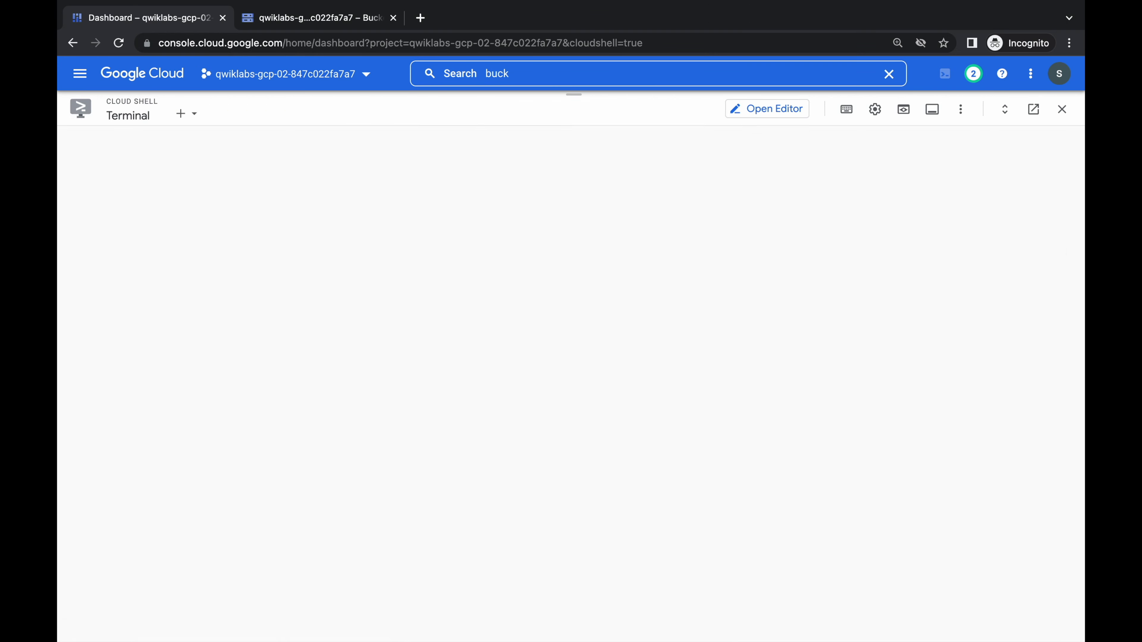
Go to Task 8, Cross-project sharing, in the lab and copy GCP Project ID 2 from the lab details.
{"action": "key", "text": "ctrl+Left"}
{"action": "scroll", "coordinate": [584, 471], "scroll_direction": "down", "scroll_amount": 3}
{"action": "scroll", "coordinate": [584, 471], "scroll_direction": "down", "scroll_amount": 6}
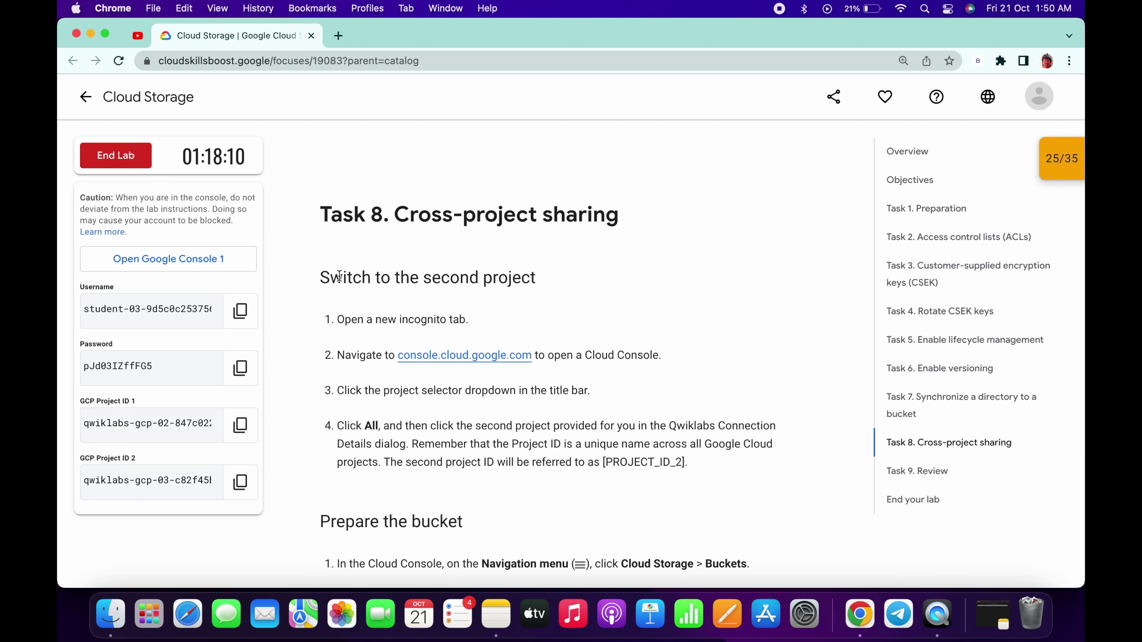
{"action": "left_click_drag", "start_coordinate": [322, 277], "coordinate": [535, 280]}
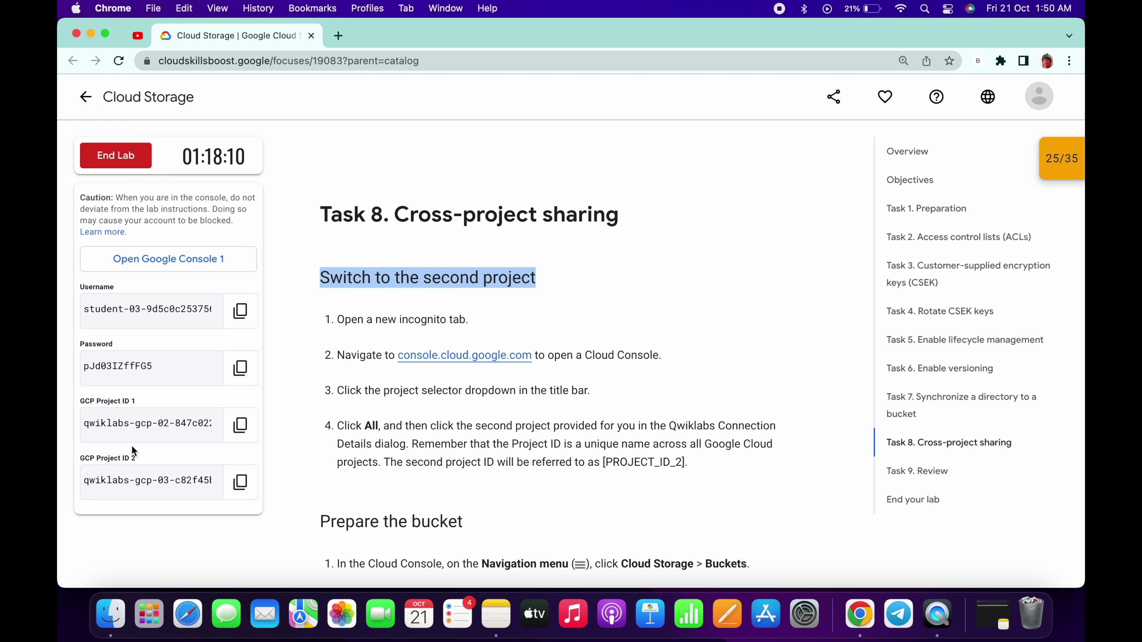
{"action": "left_click_drag", "start_coordinate": [140, 457], "coordinate": [67, 459]}
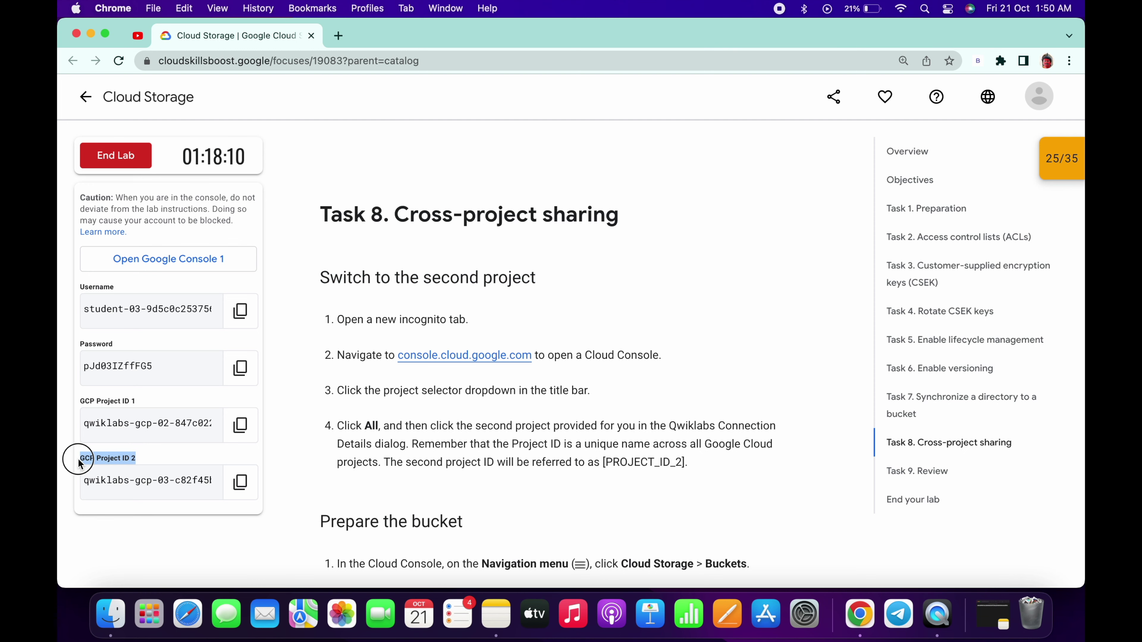
{"action": "left_click", "coordinate": [238, 482]}
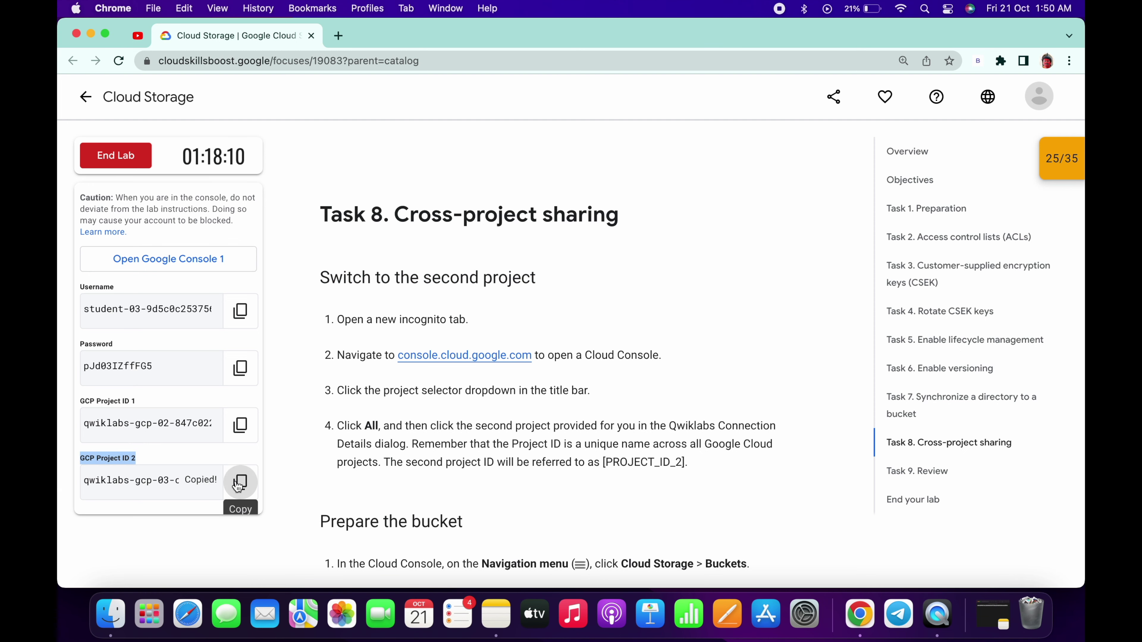
Switch the Cloud Storage page to the second project by searching the project selector for qwiklabs-gcp-03-c82f45b7418f and opening it.
{"action": "key", "text": "ctrl+Right"}
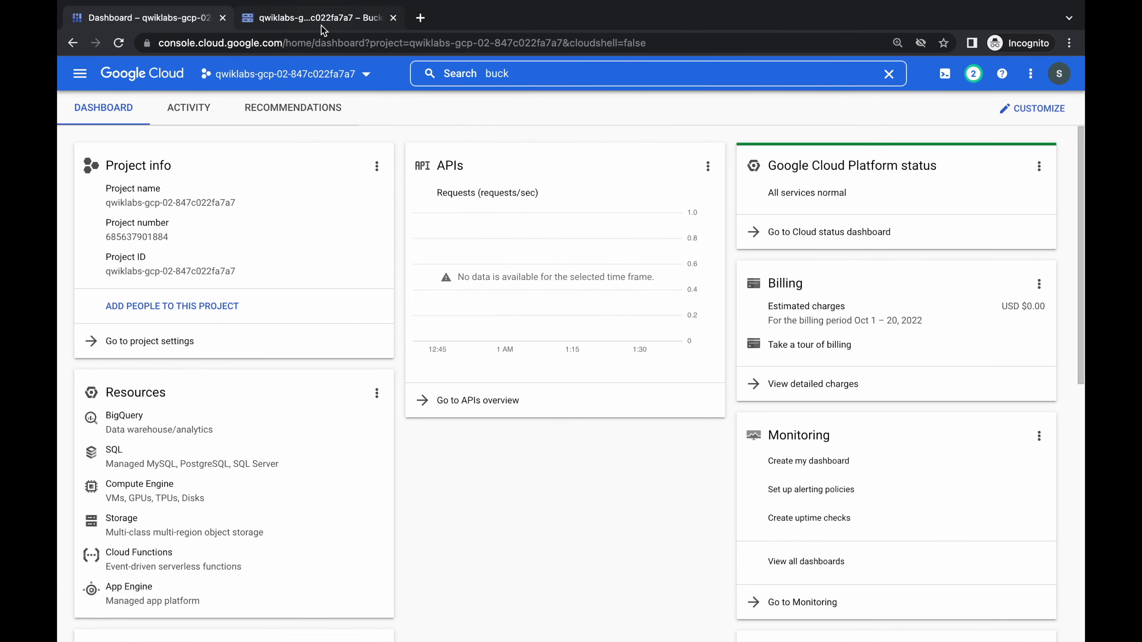
{"action": "left_click", "coordinate": [321, 18]}
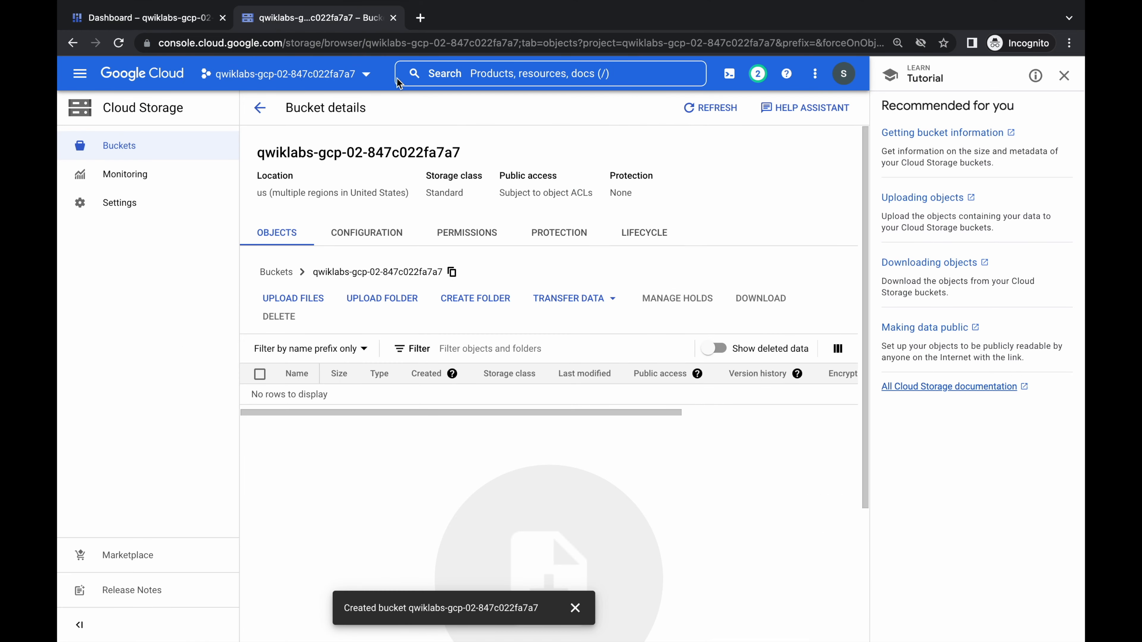
{"action": "key", "text": "ctrl+minus"}
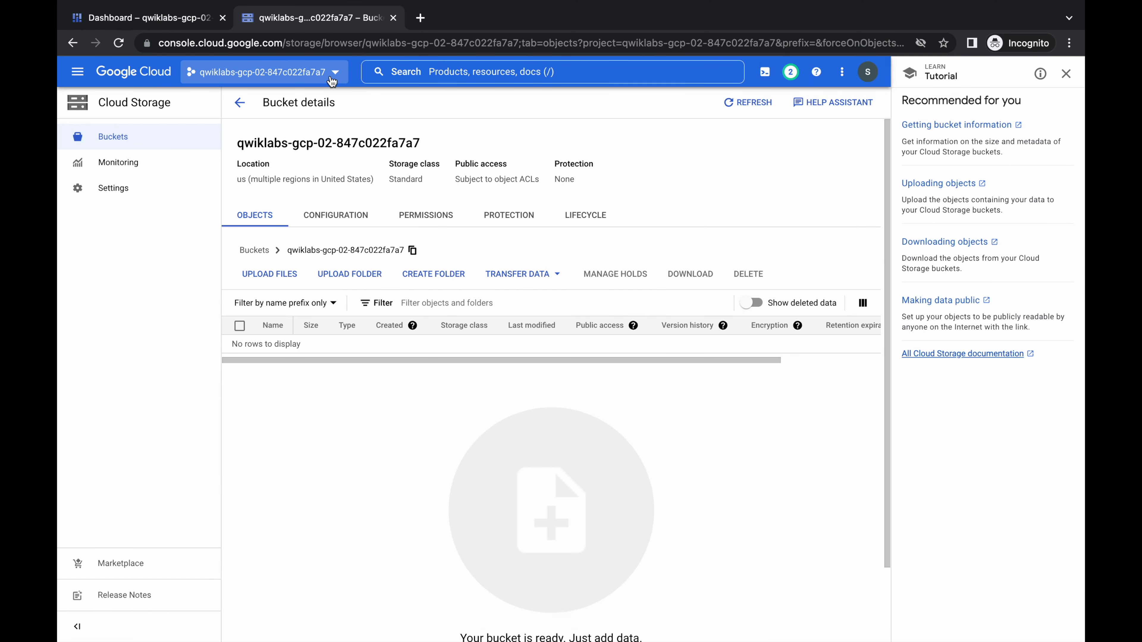
{"action": "left_click", "coordinate": [332, 79]}
{"action": "key", "text": "ctrl+v"}
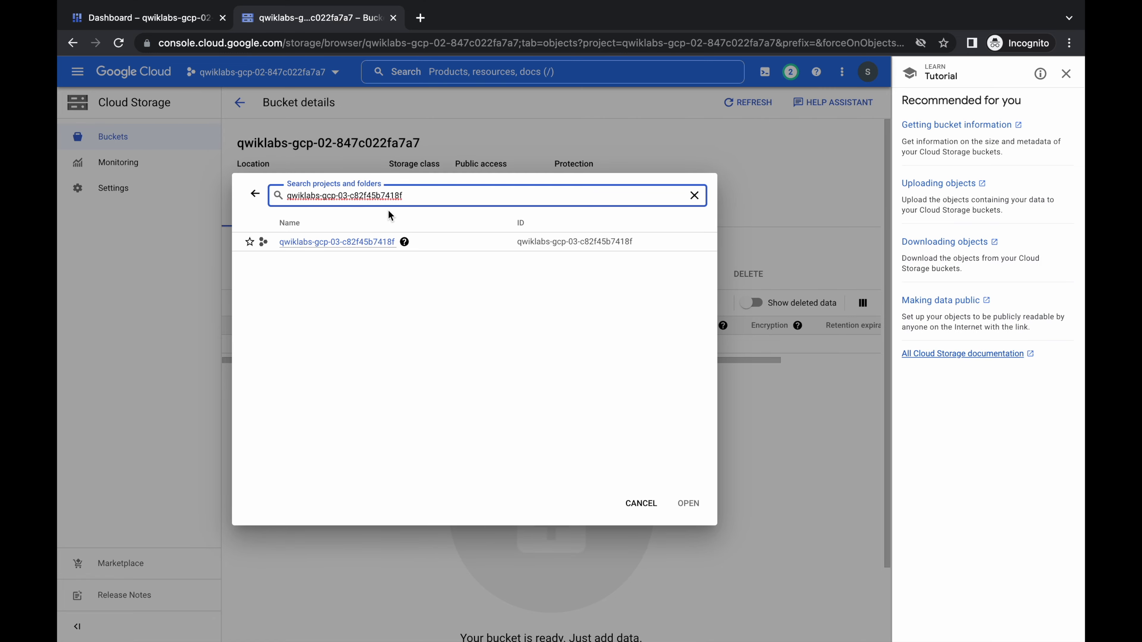
{"action": "key", "text": "ctrl+Left"}
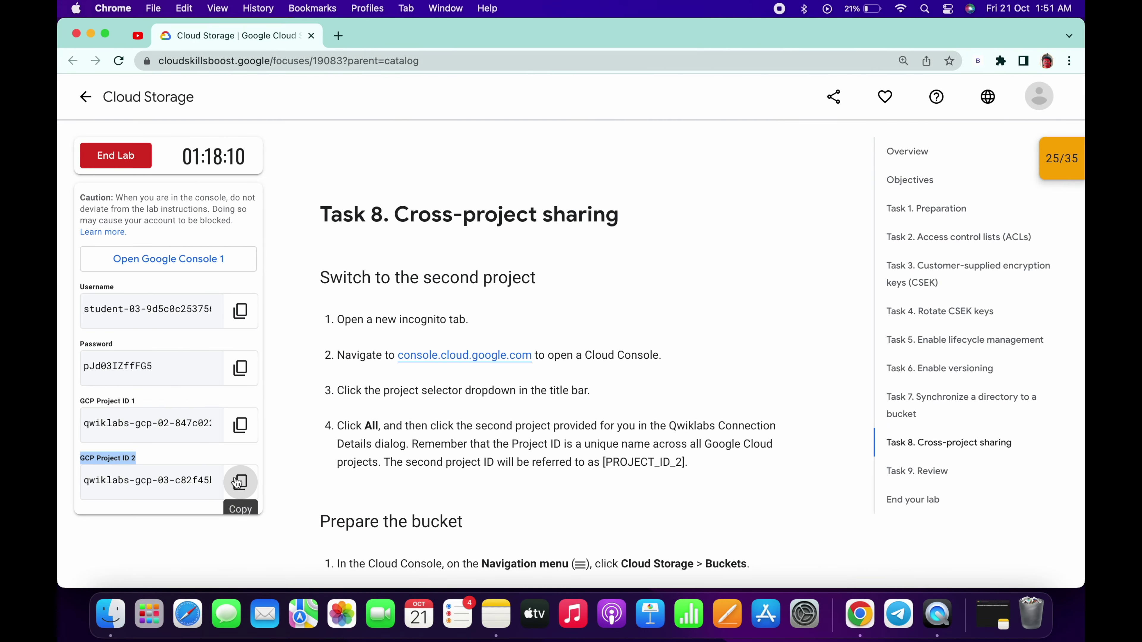
{"action": "key", "text": "ctrl+Right"}
{"action": "left_click", "coordinate": [355, 243]}
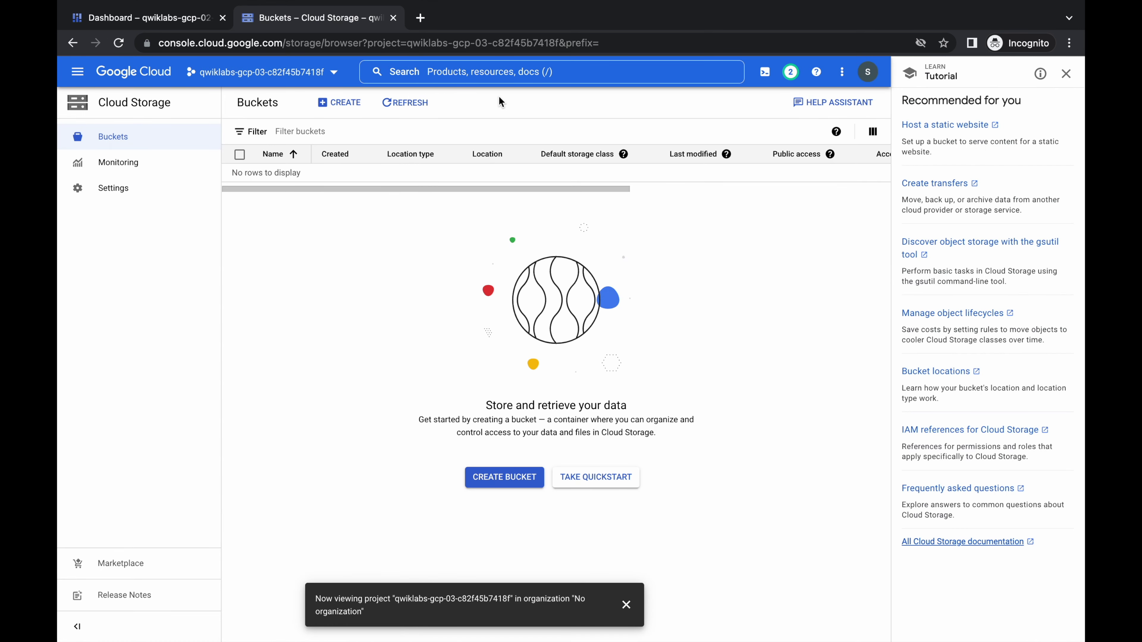
{"action": "left_click", "coordinate": [511, 76]}
{"action": "type", "text": "Pleas"}
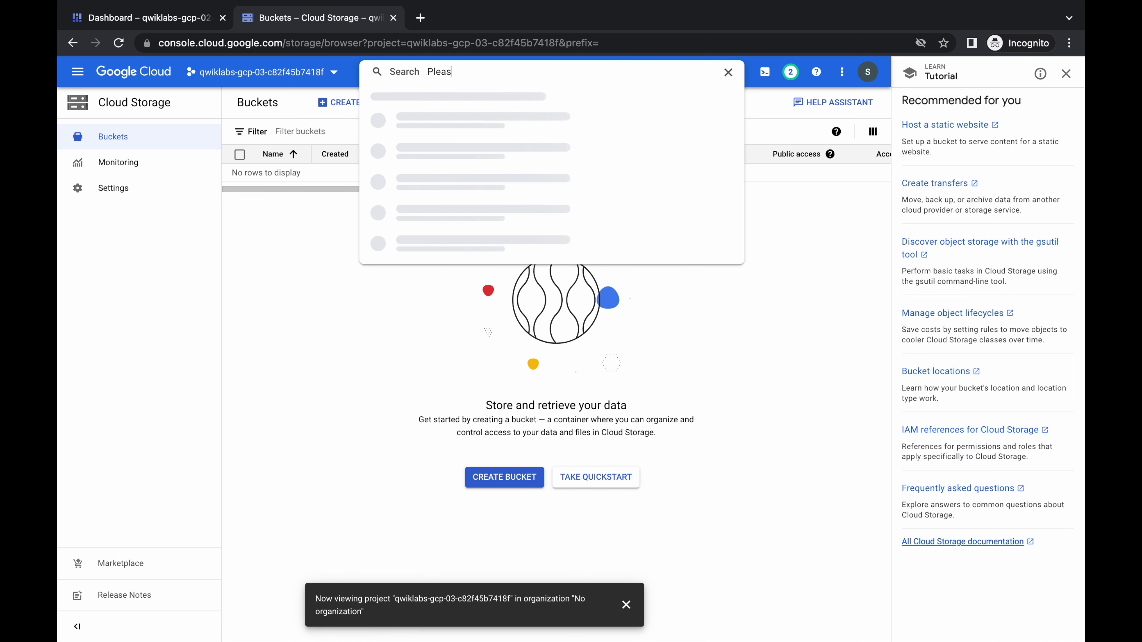
{"action": "type", "text": "e make sure the"}
{"action": "key", "text": "BackSpace"}
{"action": "key", "text": "BackSpace"}
{"action": "type", "text": "at you have change to"}
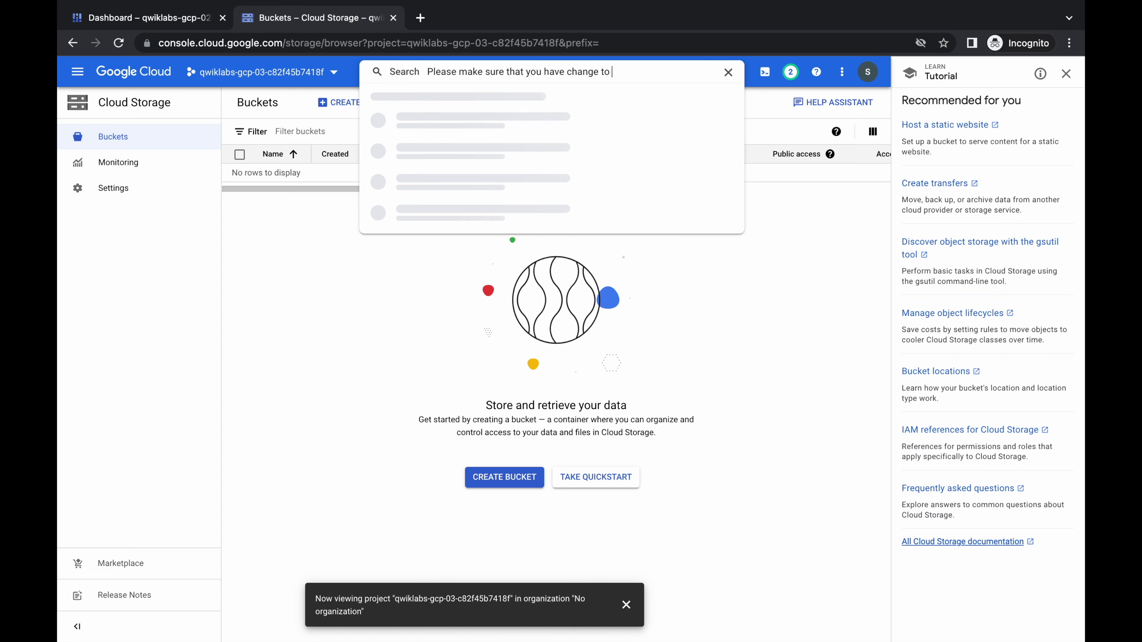
{"action": "type", "text": " 2nd p"}
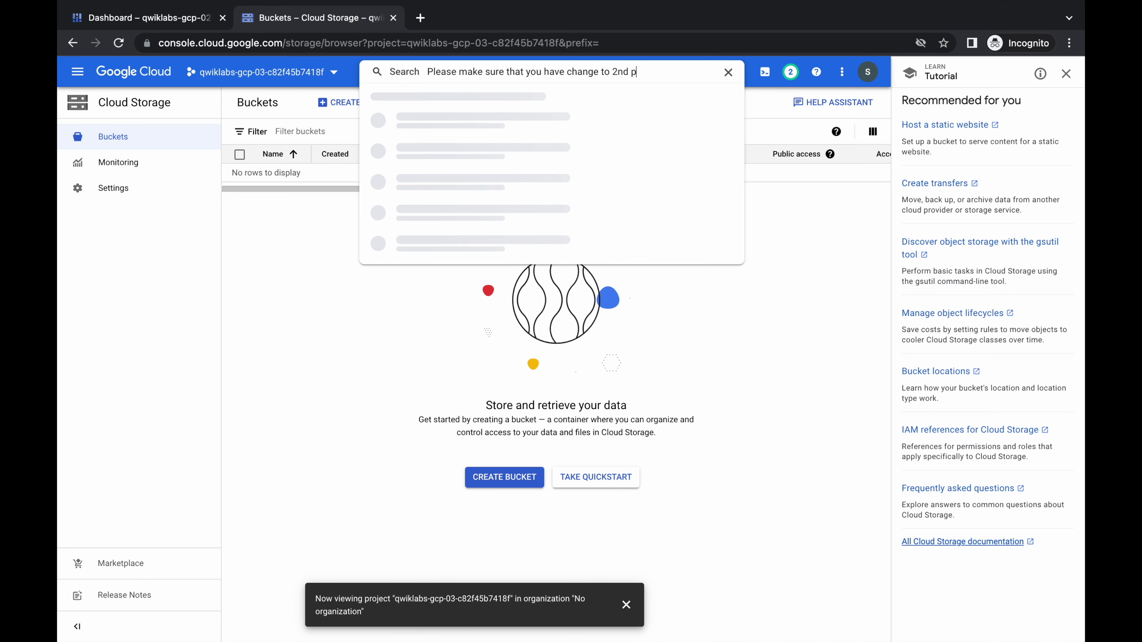
{"action": "type", "text": "roject id"}
{"action": "key", "text": "ctrl+a"}
{"action": "type", "text": "\\"}
{"action": "key", "text": "BackSpace"}
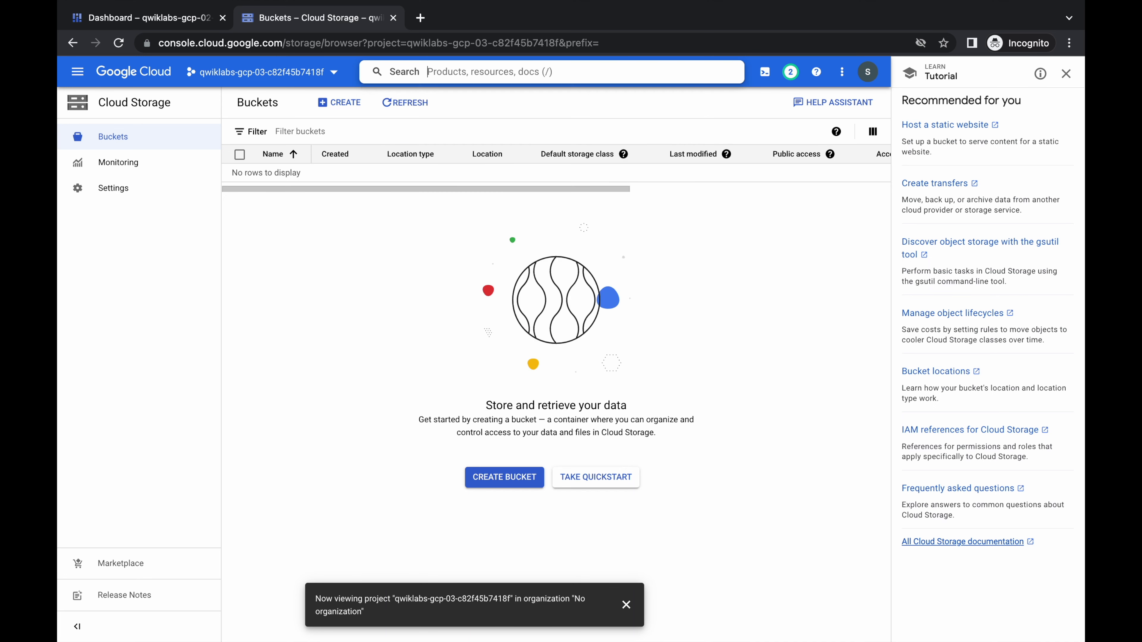
Start a new bucket named qwiklabs-gcp-03-c82f45b7418f, keeping the us multi-region location and the Standard storage class.
{"action": "left_click", "coordinate": [338, 103]}
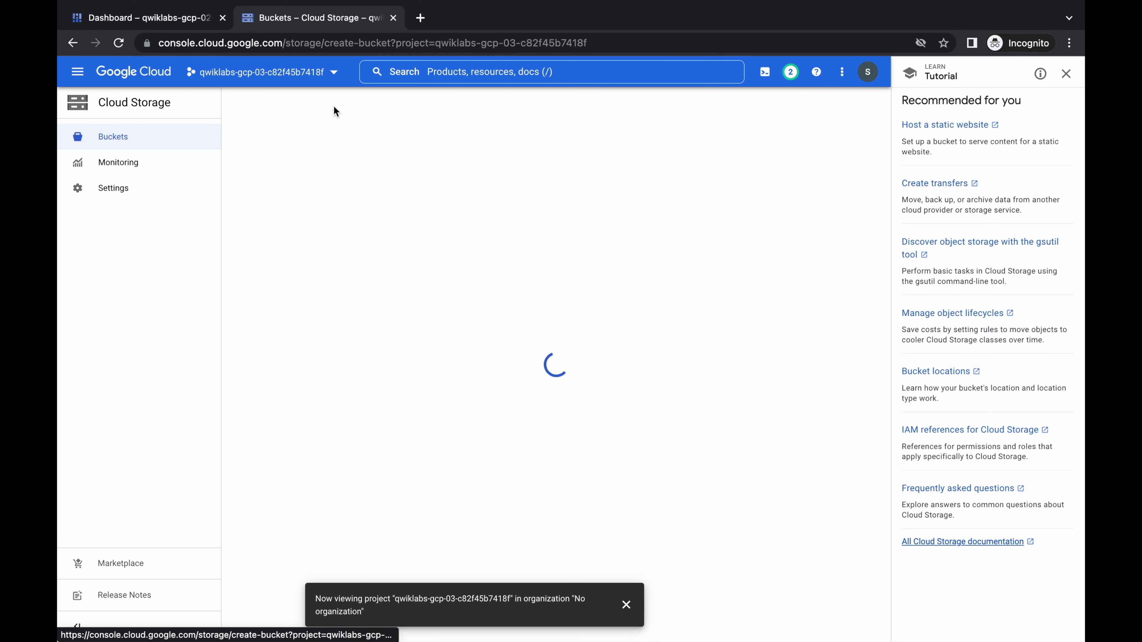
{"action": "key", "text": "ctrl+Left"}
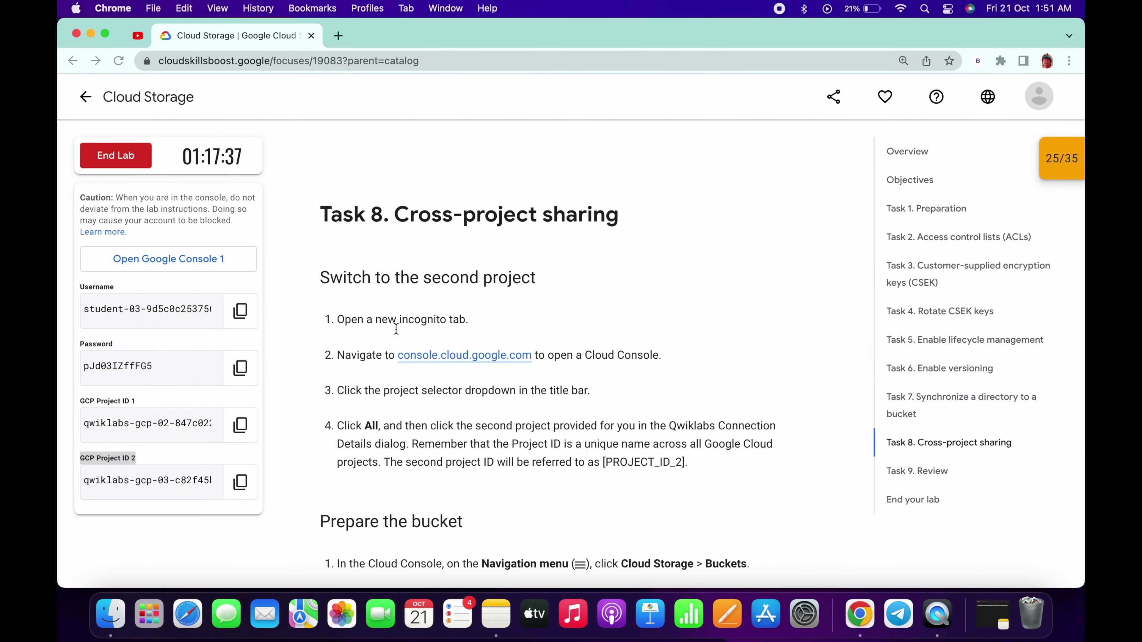
{"action": "key", "text": "ctrl+Right"}
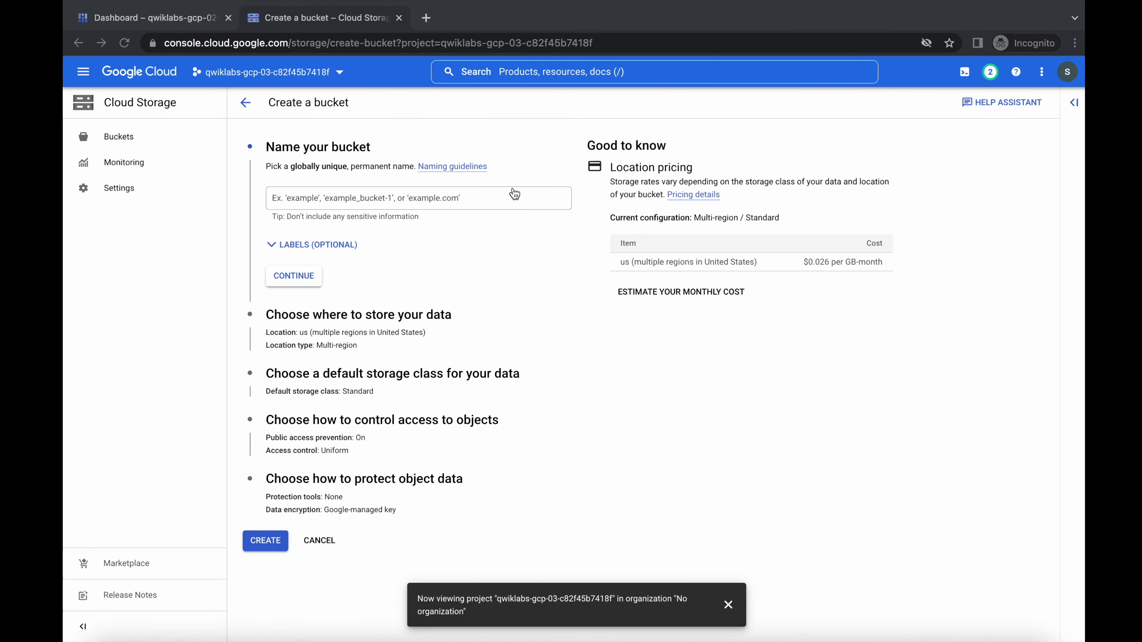
{"action": "left_click", "coordinate": [461, 198]}
{"action": "key", "text": "super+v"}
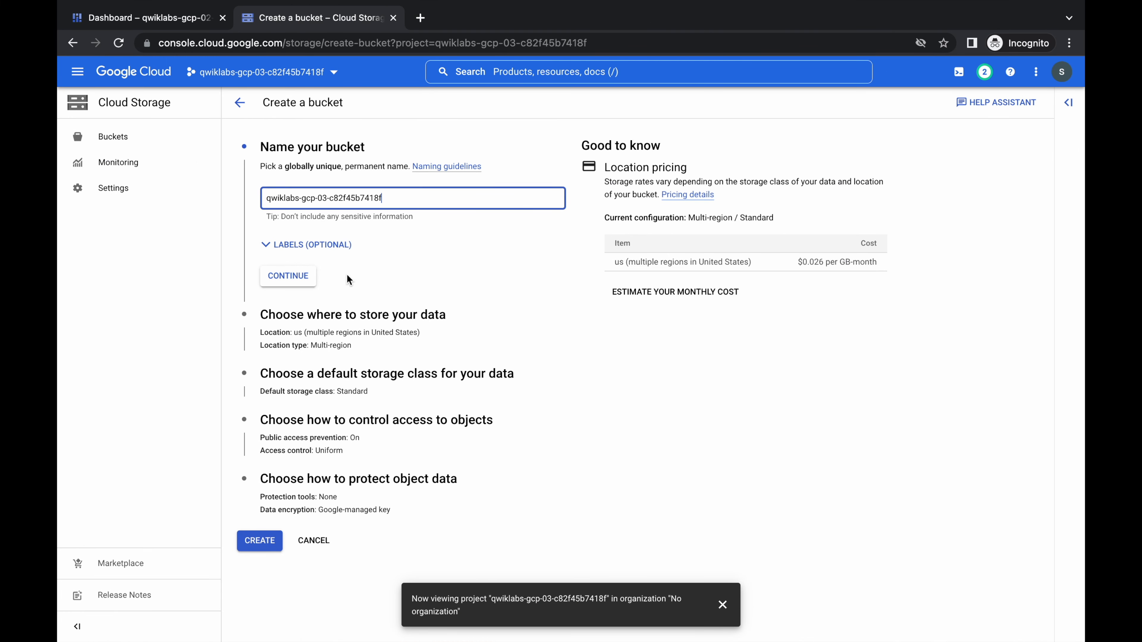
{"action": "left_click", "coordinate": [300, 283]}
{"action": "left_click", "coordinate": [301, 456]}
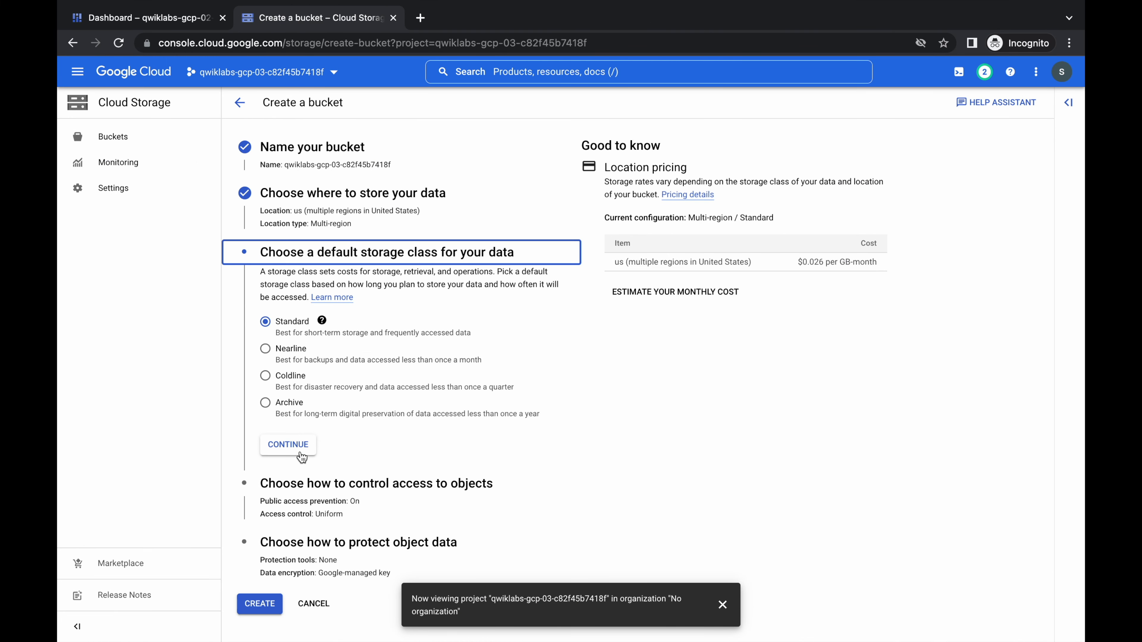
{"action": "left_click", "coordinate": [297, 453]}
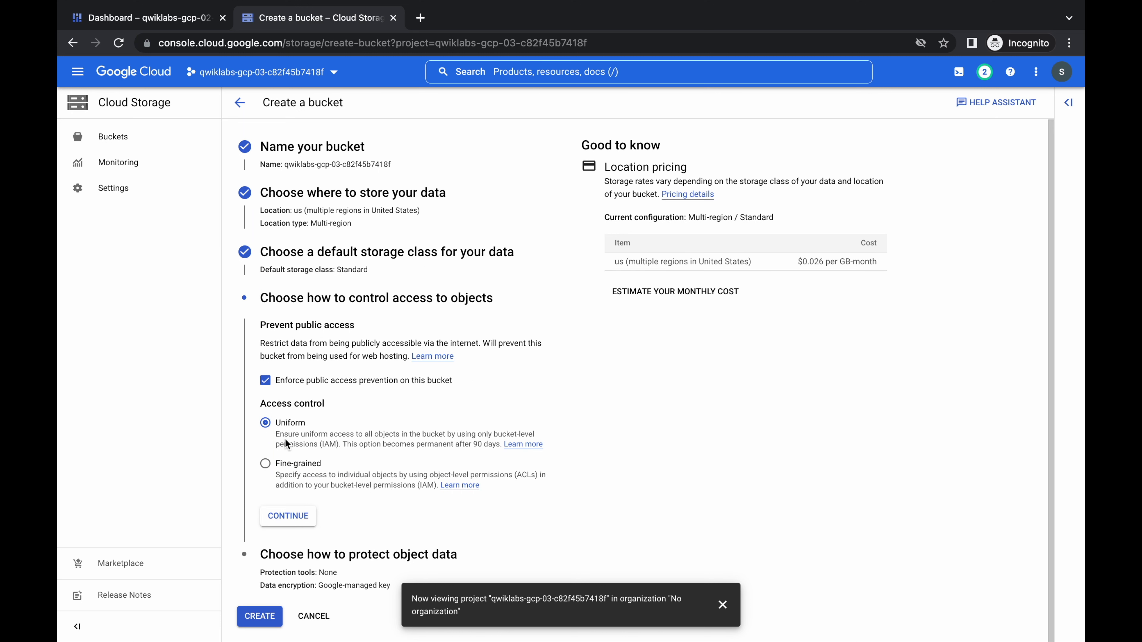
Set the bucket's access control to Fine-grained, turn off public access prevention, and create the bucket without protection tools.
{"action": "left_click", "coordinate": [266, 464]}
{"action": "left_click", "coordinate": [265, 381]}
{"action": "left_click", "coordinate": [288, 517]}
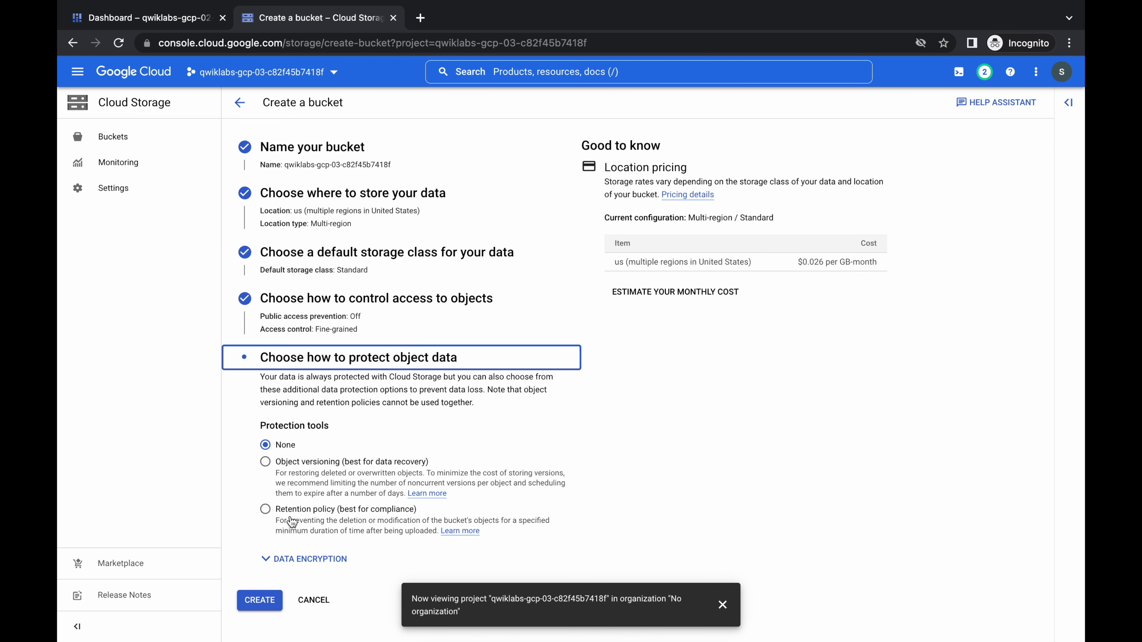
{"action": "left_click", "coordinate": [265, 599]}
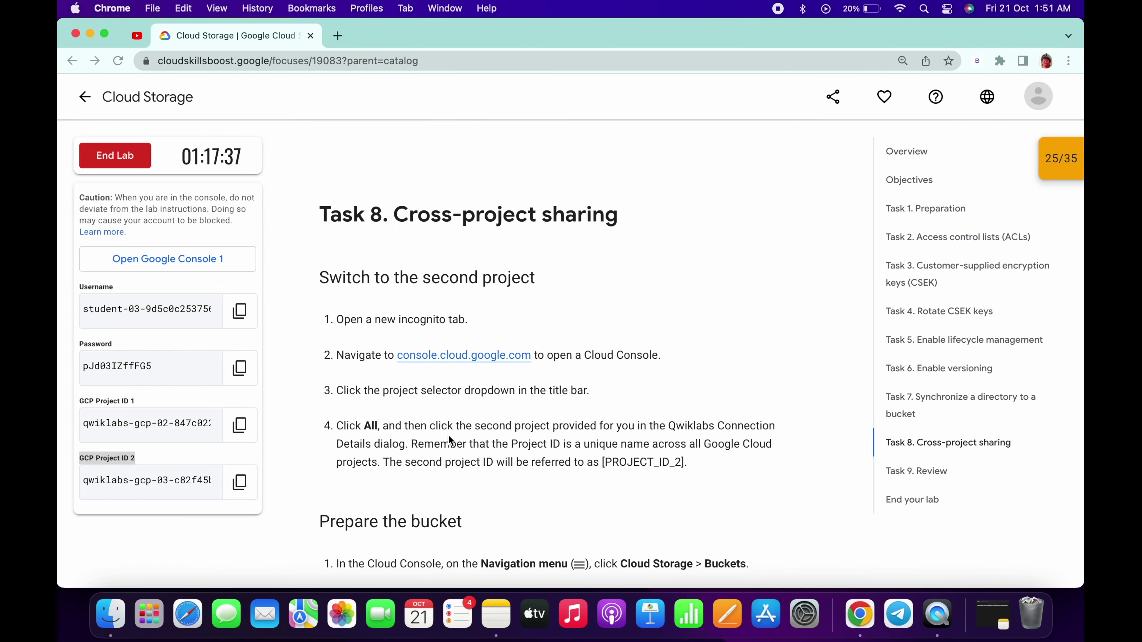
Read the lab's Create an IAM Service Account instructions and open the second project's IAM & Admin page in the Cloud Console.
{"action": "scroll", "coordinate": [450, 430], "scroll_direction": "down", "scroll_amount": 15}
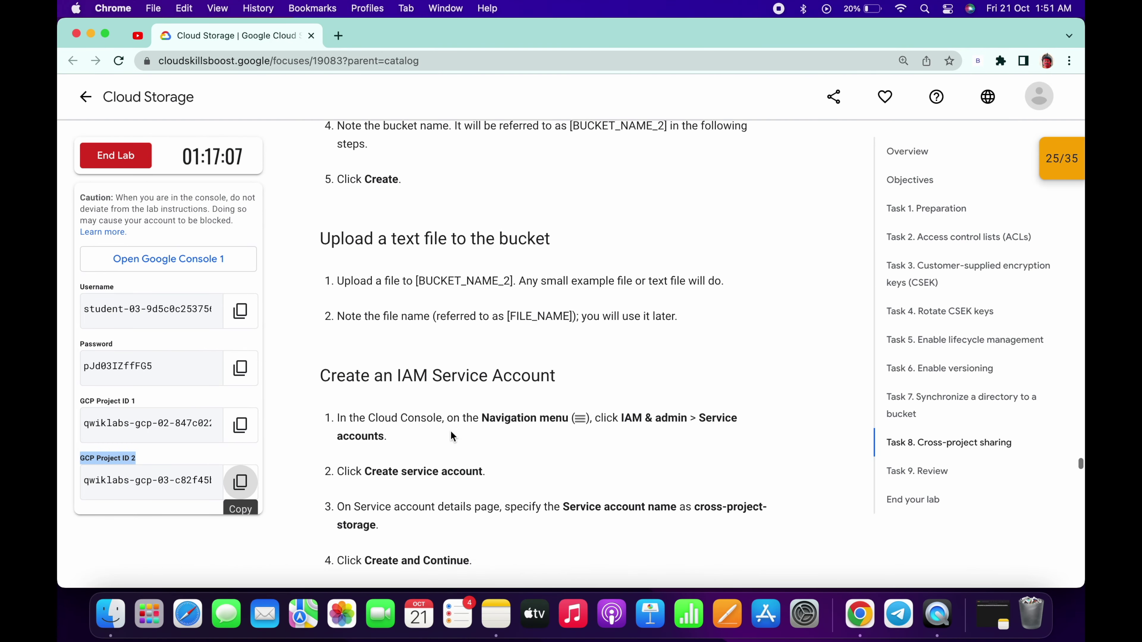
{"action": "scroll", "coordinate": [450, 431], "scroll_direction": "down", "scroll_amount": 5}
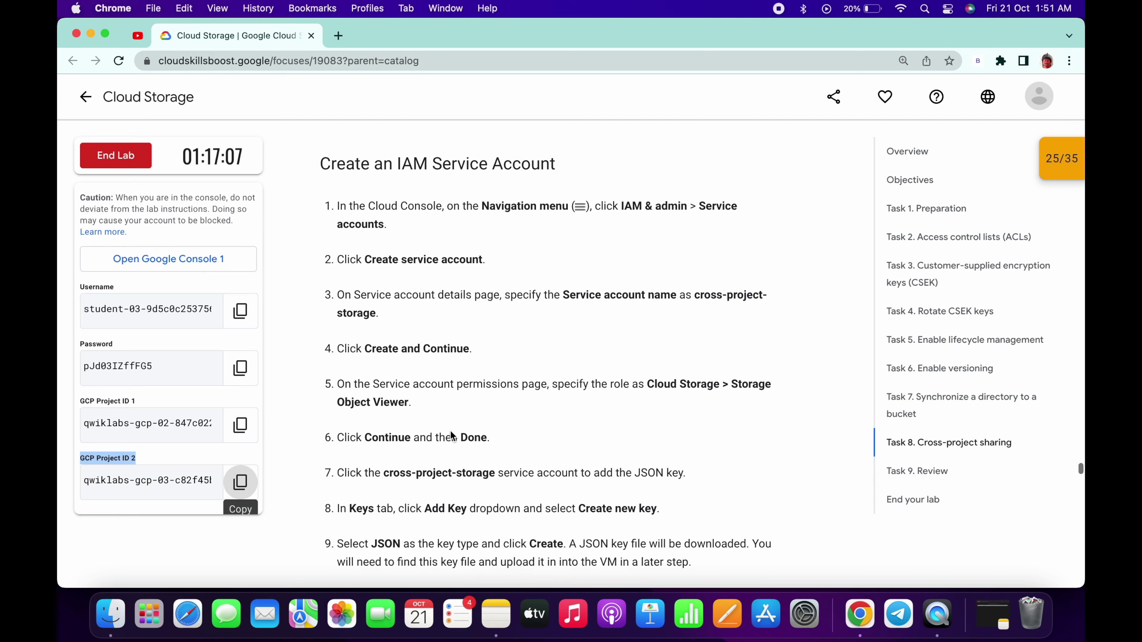
{"action": "key", "text": "ctrl+Right"}
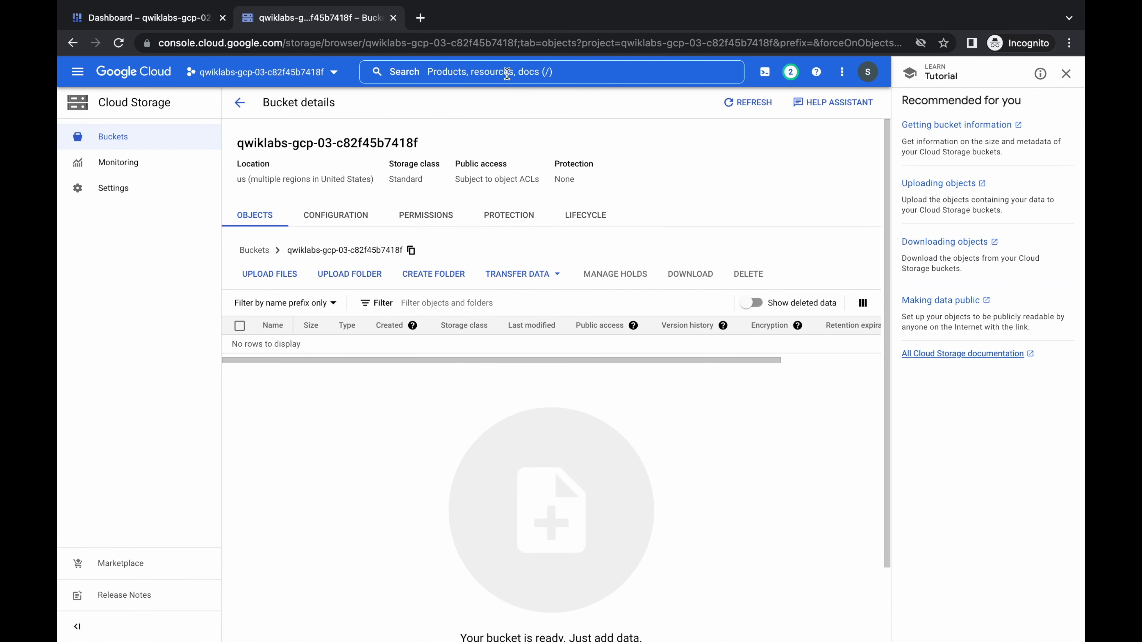
{"action": "left_click", "coordinate": [507, 74]}
{"action": "type", "text": "IAM"}
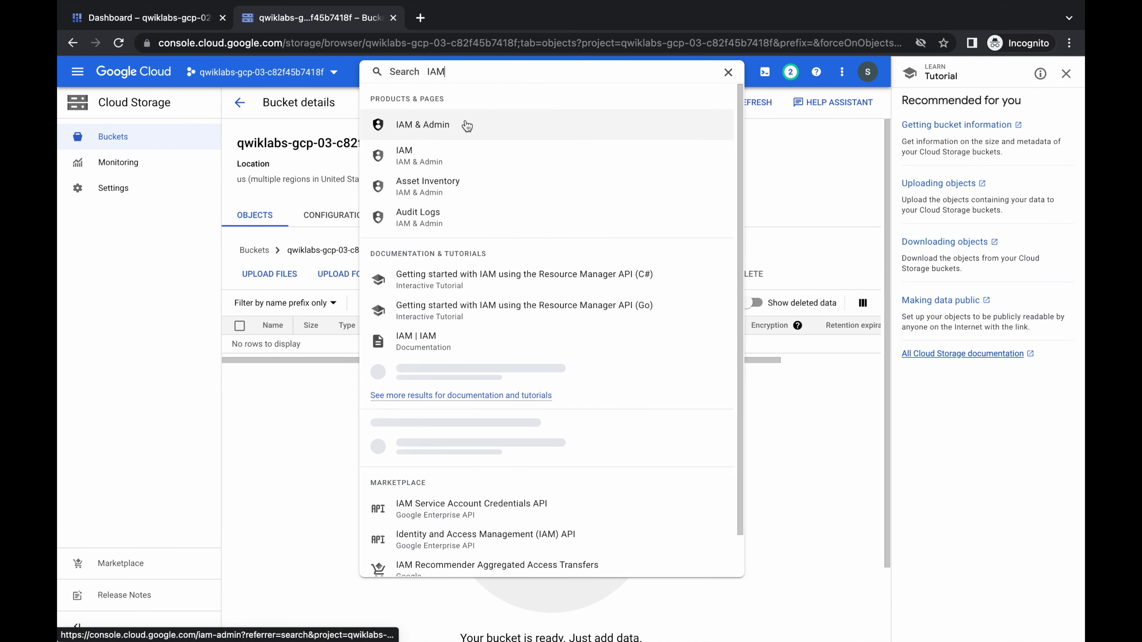
{"action": "left_click", "coordinate": [465, 120]}
Start a new service account in the second project, using the name cross-project-storage copied from the lab instructions.
{"action": "key", "text": "ctrl+Left"}
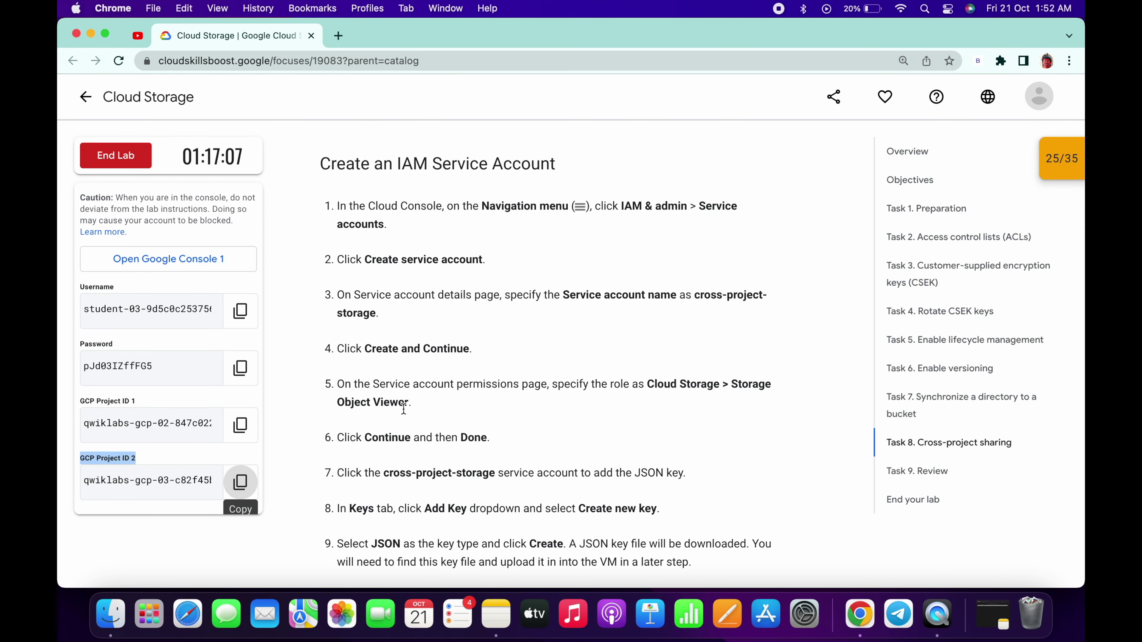
{"action": "left_click_drag", "start_coordinate": [337, 402], "coordinate": [404, 402]}
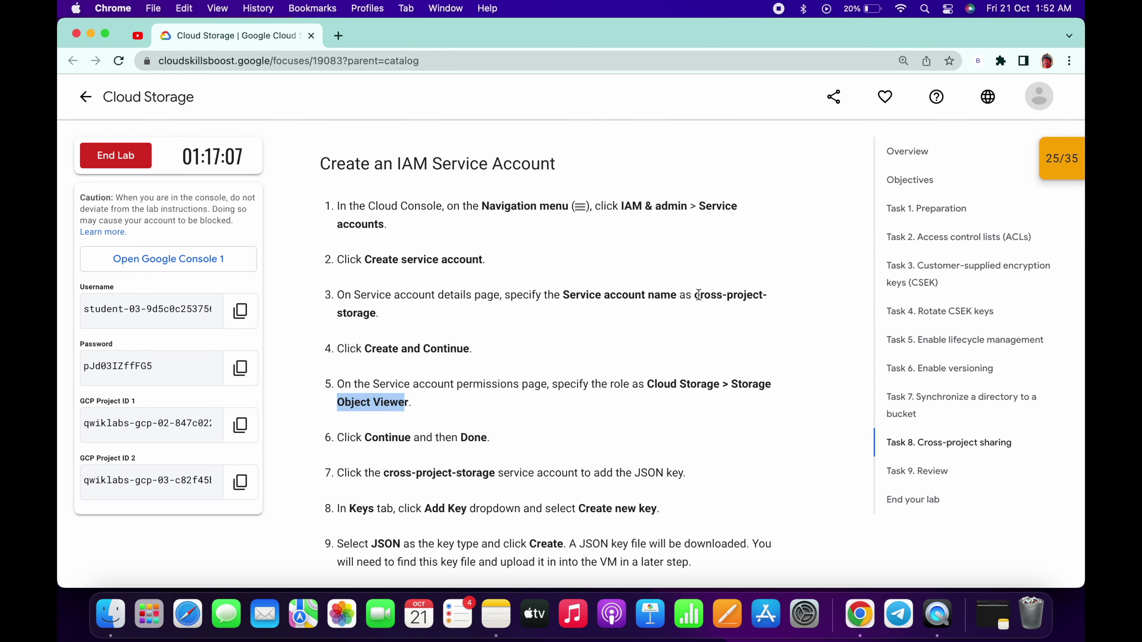
{"action": "left_click_drag", "start_coordinate": [695, 295], "coordinate": [376, 315]}
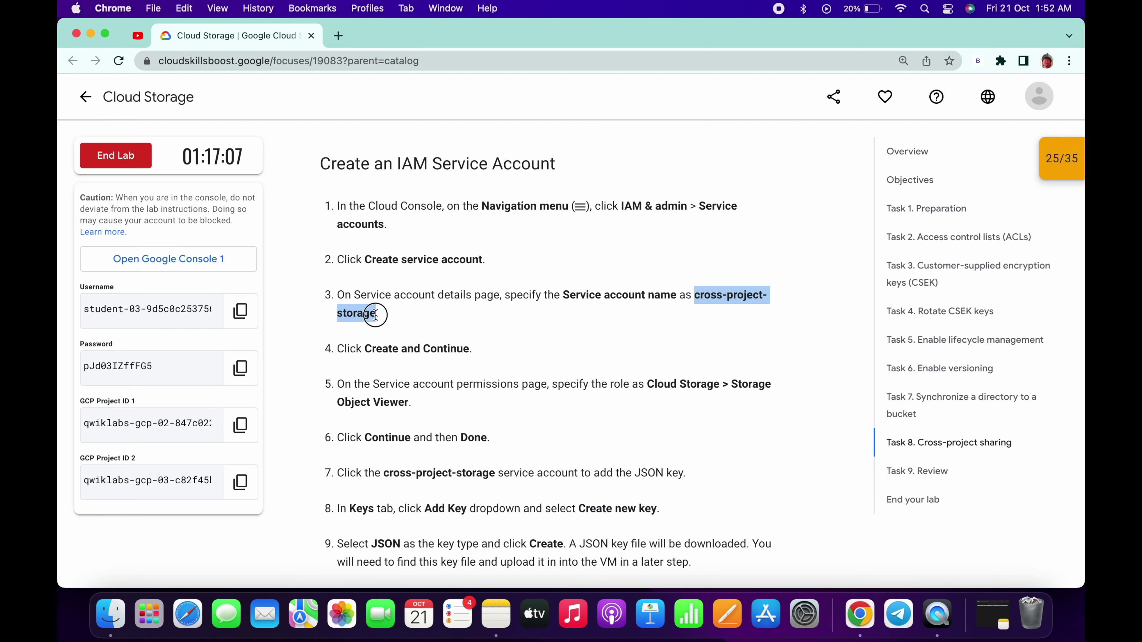
{"action": "key", "text": "ctrl+Right"}
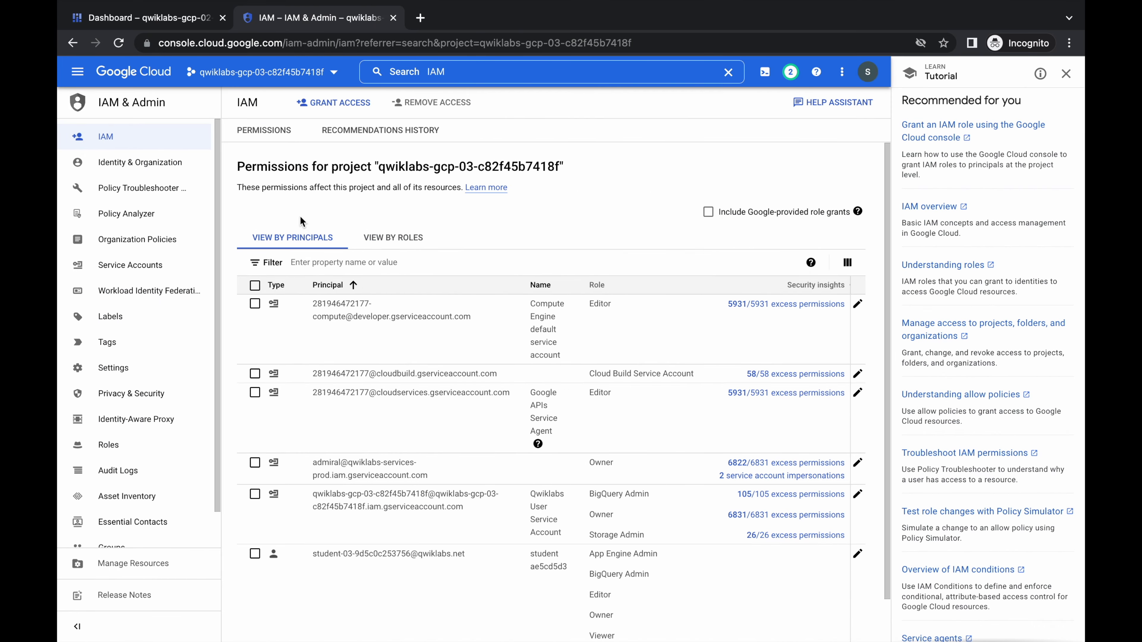
{"action": "left_click", "coordinate": [167, 263]}
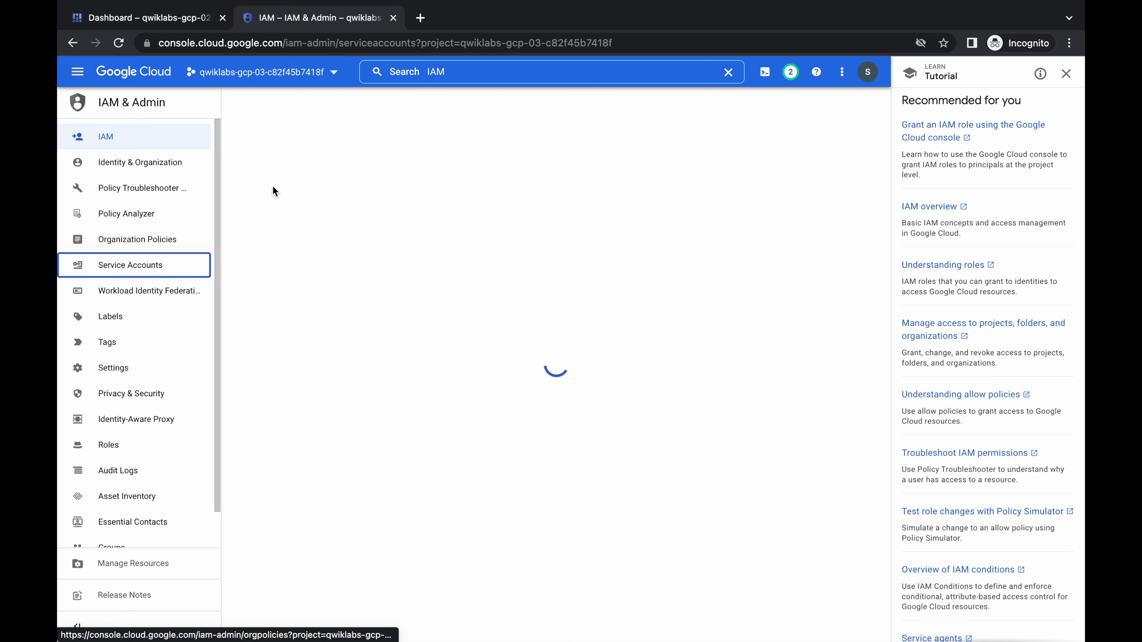
{"action": "left_click", "coordinate": [391, 104]}
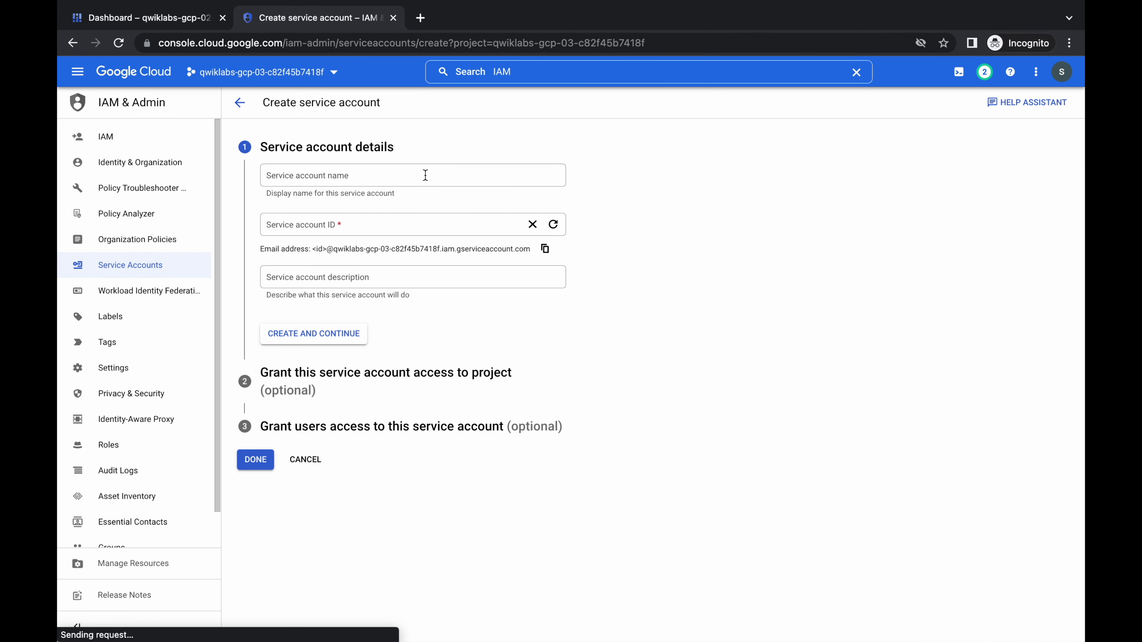
{"action": "left_click", "coordinate": [382, 175]}
{"action": "key", "text": "ctrl+v"}
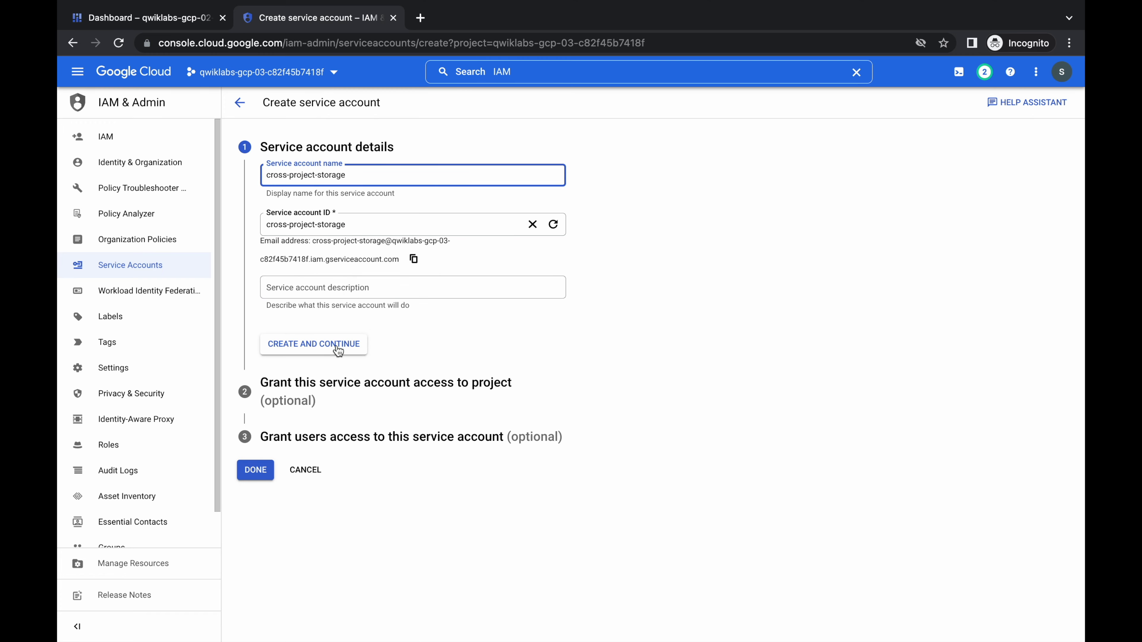
Create the service account, grant it the Storage Object Viewer role copied from the lab, and finish without granting users access.
{"action": "key", "text": "super+Tab"}
{"action": "left_click_drag", "start_coordinate": [735, 382], "coordinate": [407, 410]}
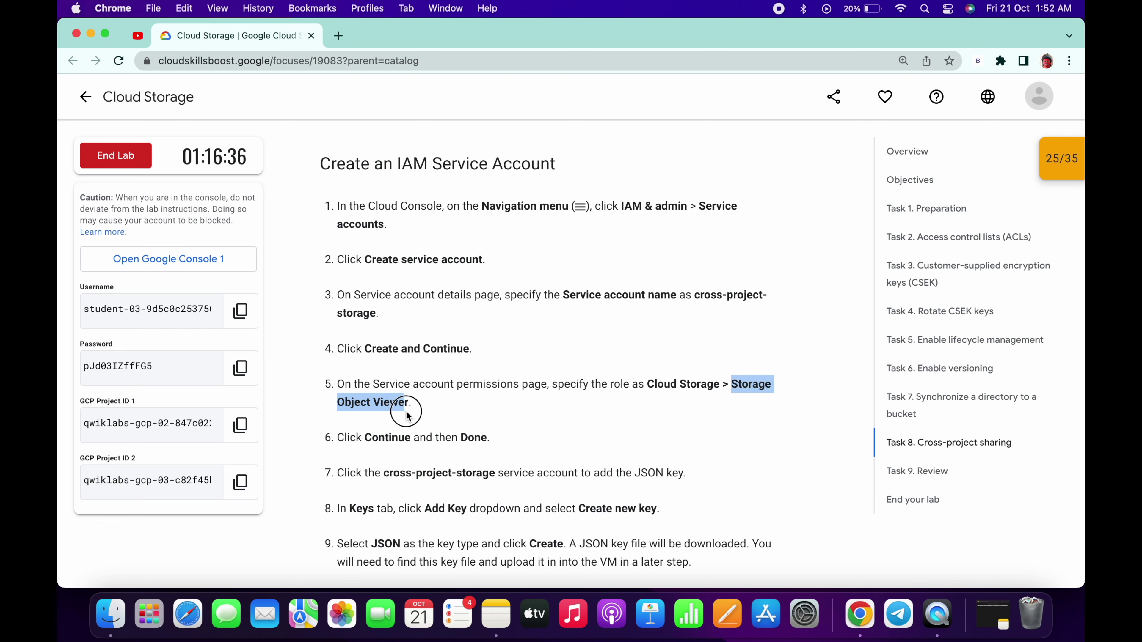
{"action": "key", "text": "ctrl+Right"}
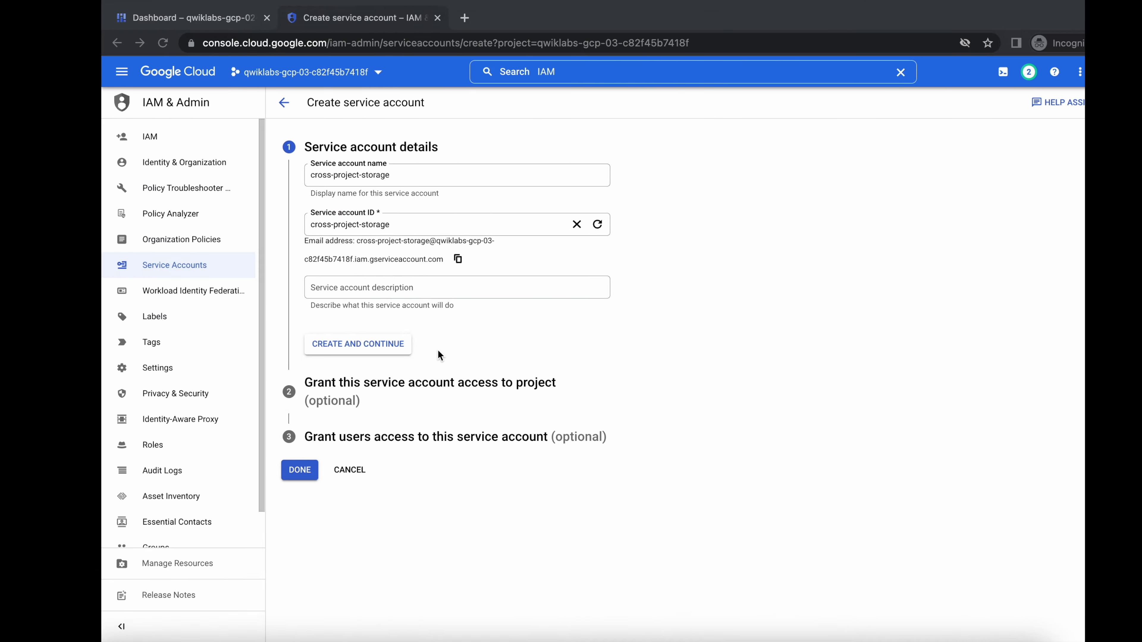
{"action": "left_click", "coordinate": [307, 358]}
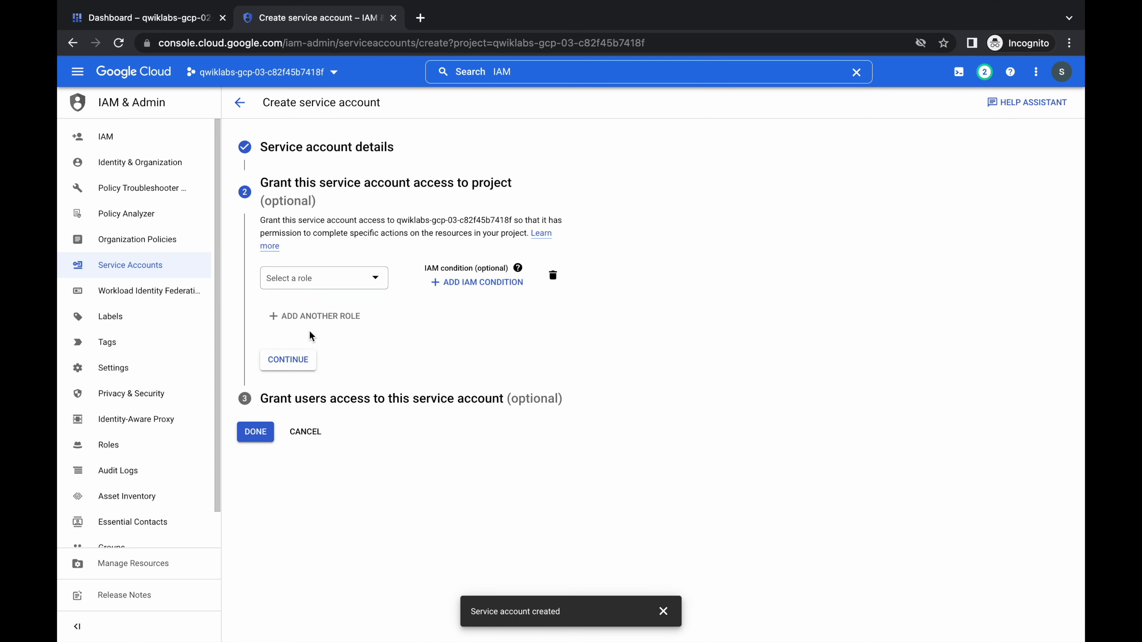
{"action": "left_click", "coordinate": [310, 278]}
{"action": "key", "text": "ctrl+v"}
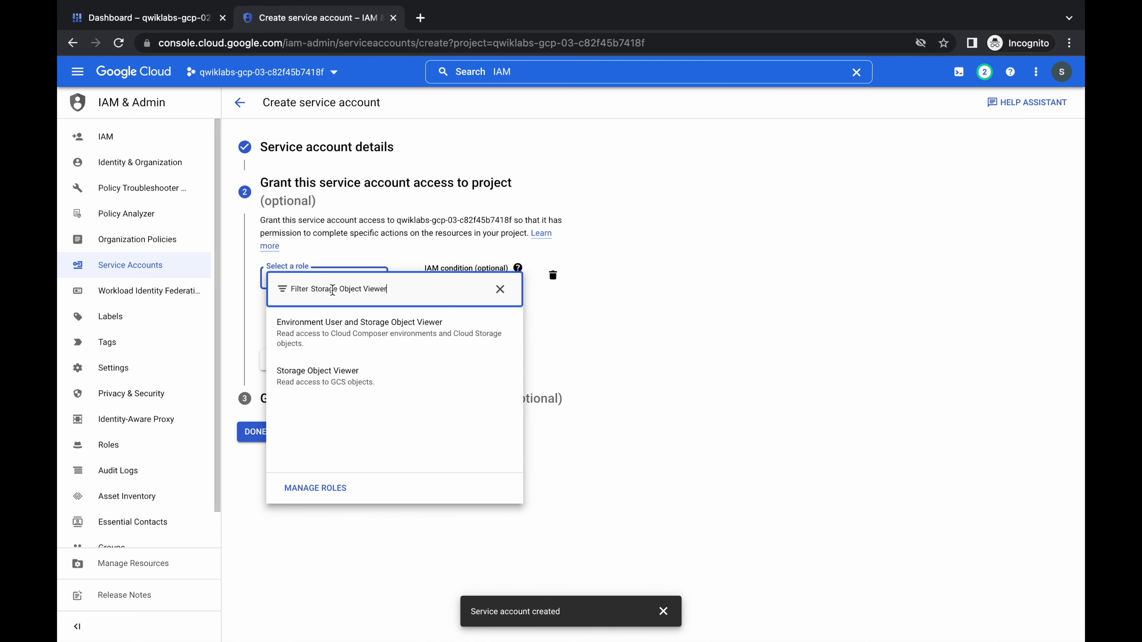
{"action": "left_click", "coordinate": [345, 377]}
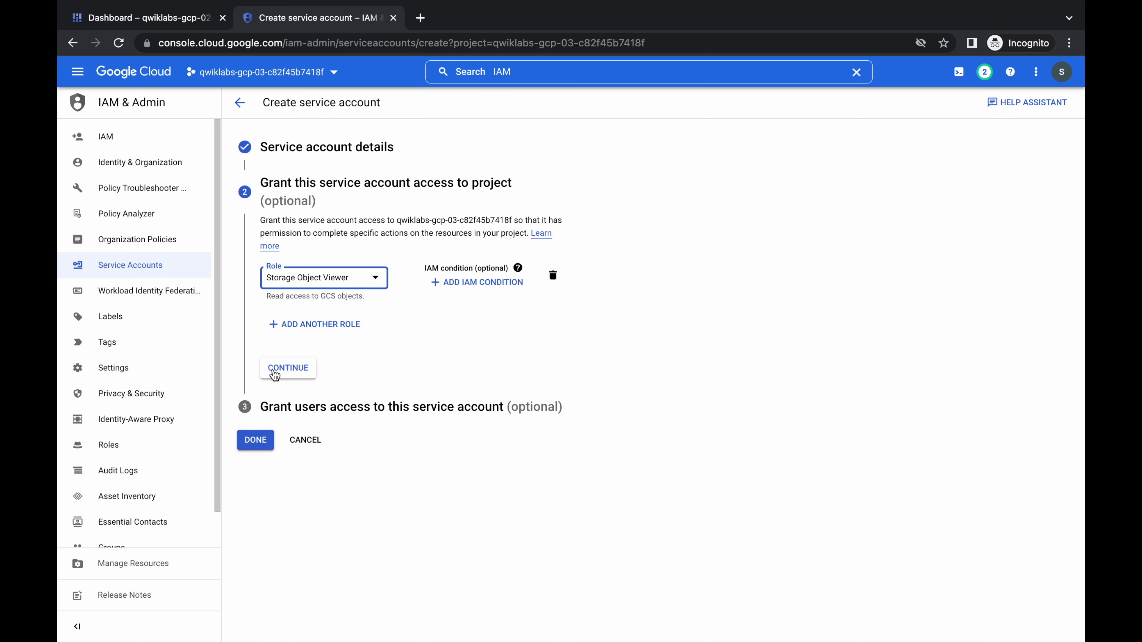
{"action": "left_click", "coordinate": [288, 368]}
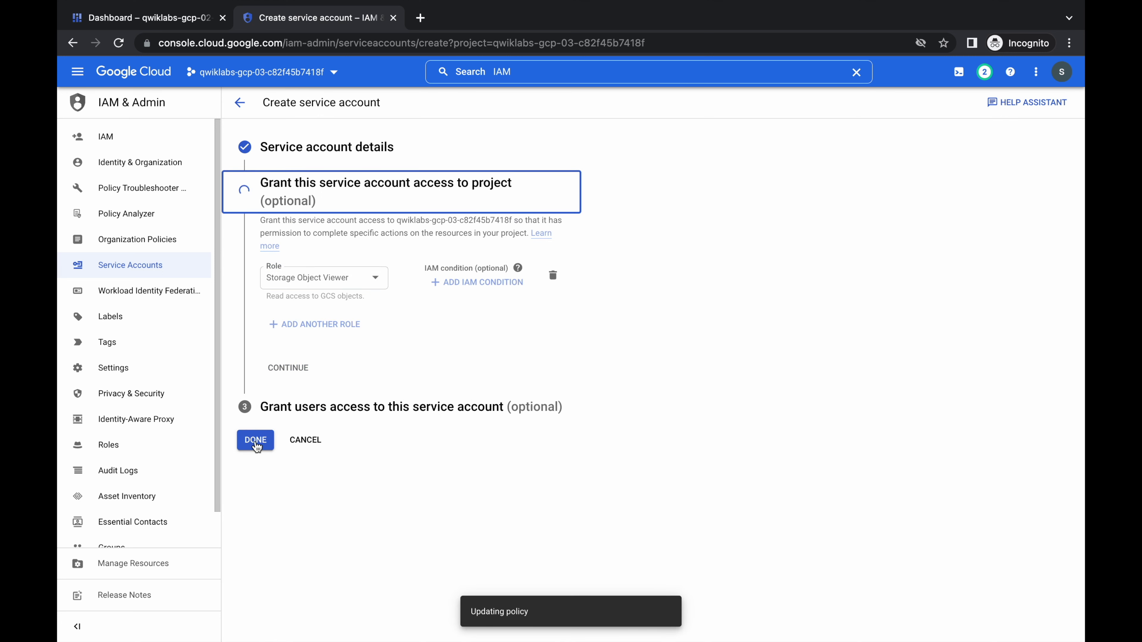
{"action": "left_click", "coordinate": [256, 410]}
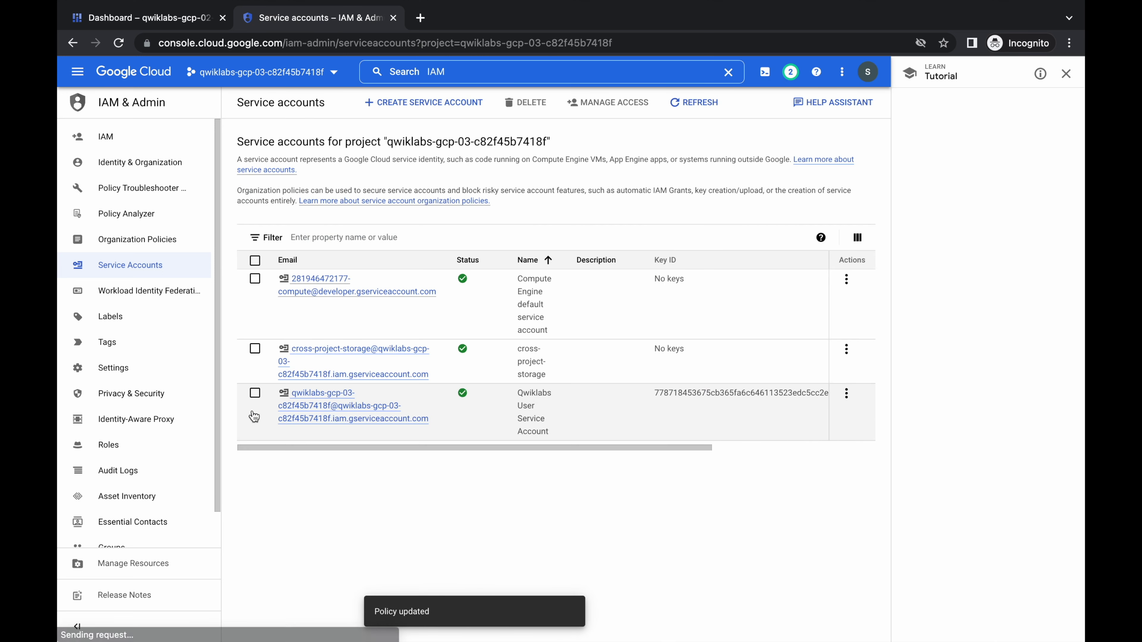
Create and download a new JSON private key for the cross-project-storage service account.
{"action": "key", "text": "ctrl+Left"}
{"action": "scroll", "coordinate": [358, 397], "scroll_direction": "down", "scroll_amount": 5}
{"action": "scroll", "coordinate": [357, 396], "scroll_direction": "down", "scroll_amount": 1}
{"action": "key", "text": "ctrl+Right"}
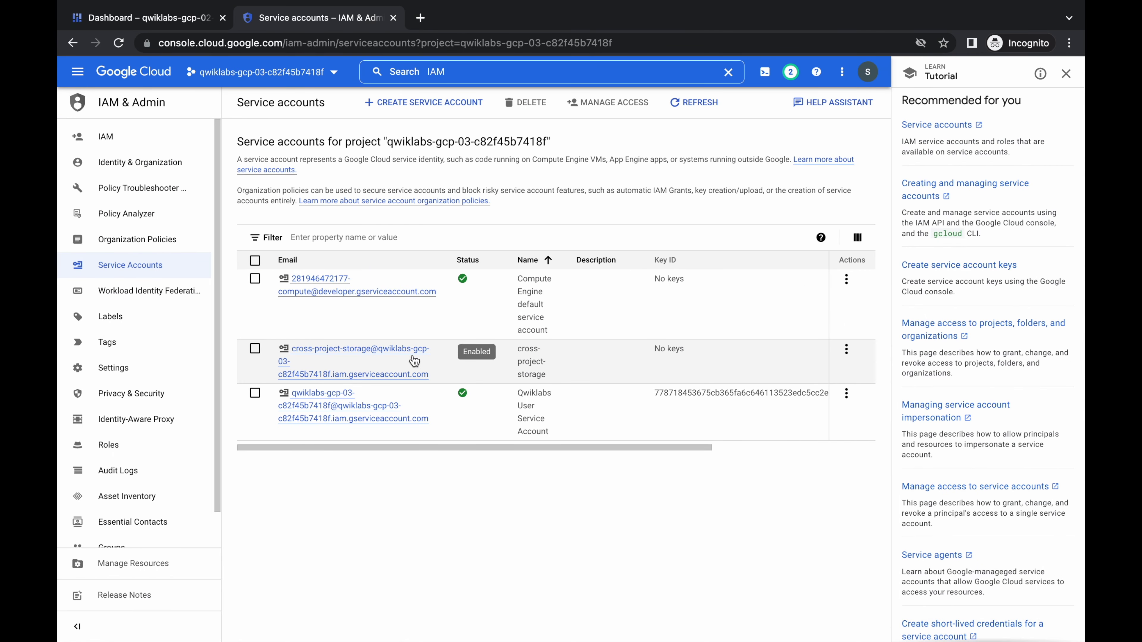
{"action": "left_click", "coordinate": [333, 350]}
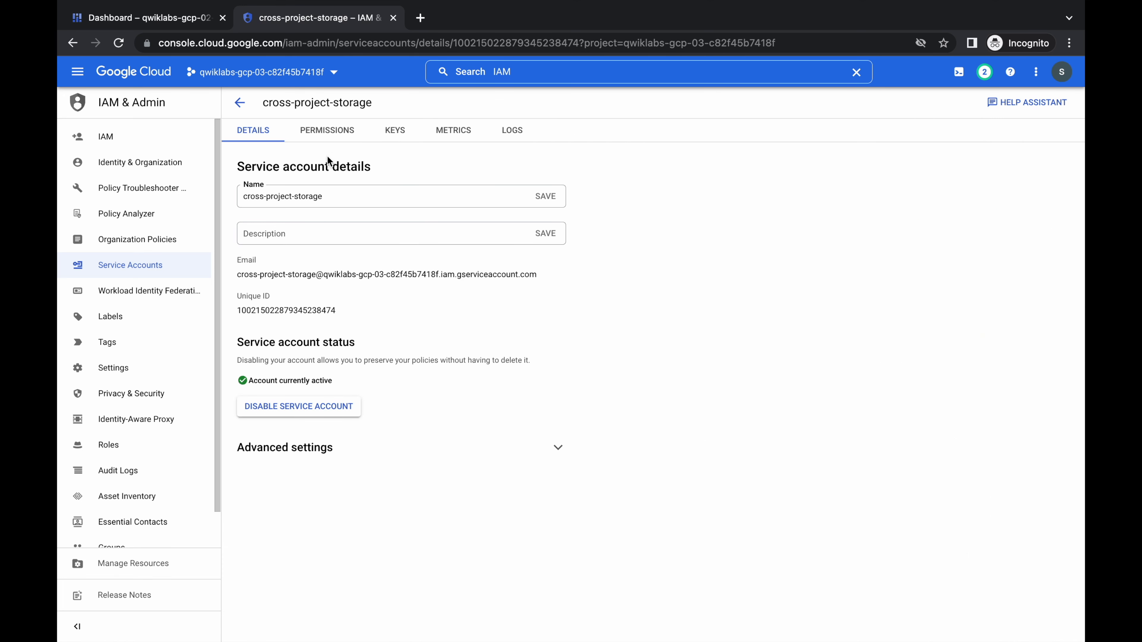
{"action": "left_click", "coordinate": [390, 132]}
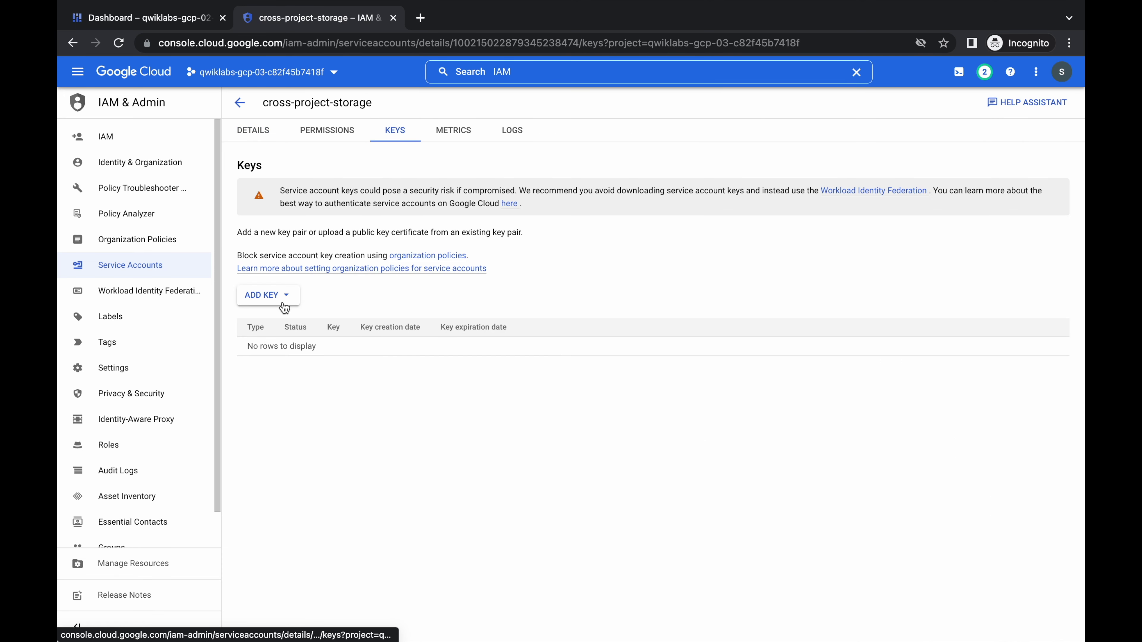
{"action": "left_click", "coordinate": [284, 308]}
{"action": "left_click", "coordinate": [282, 322]}
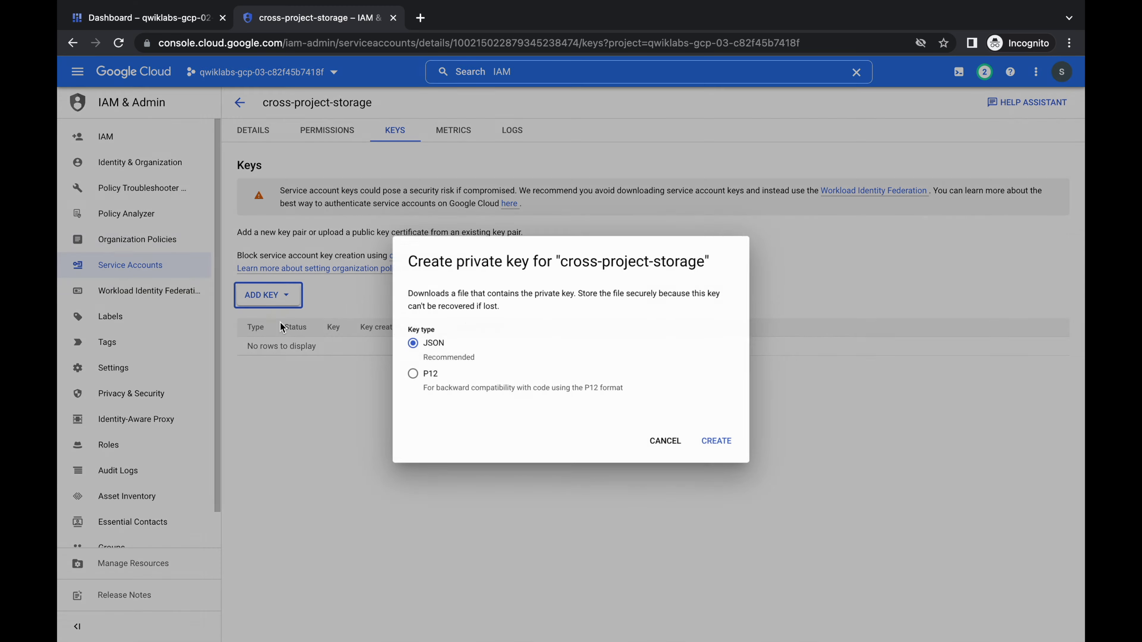
{"action": "left_click", "coordinate": [718, 441]}
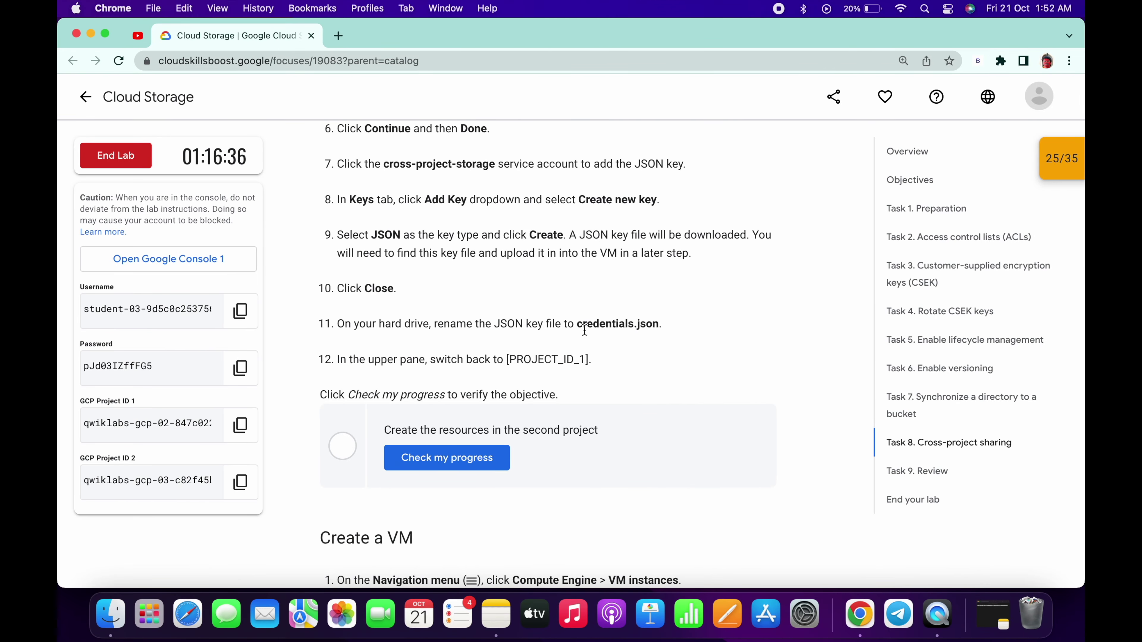
Show the downloaded JSON key file in Finder, rename it credentials.json, and close the Downloads window.
{"action": "left_click_drag", "start_coordinate": [578, 323], "coordinate": [659, 323]}
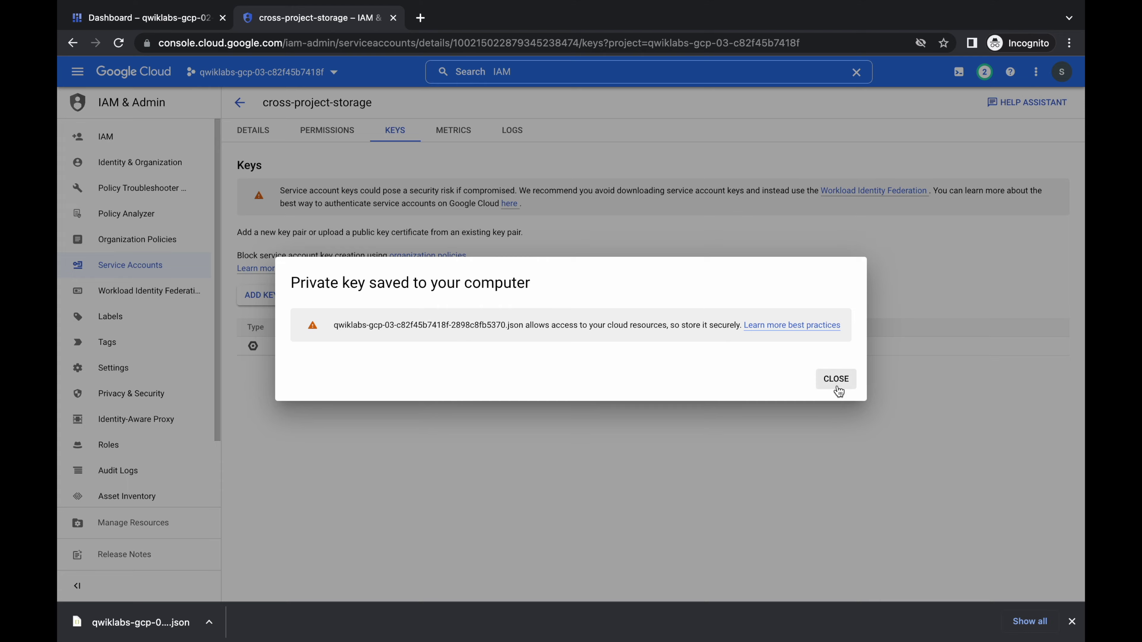
{"action": "left_click", "coordinate": [837, 389]}
{"action": "left_click", "coordinate": [209, 623]}
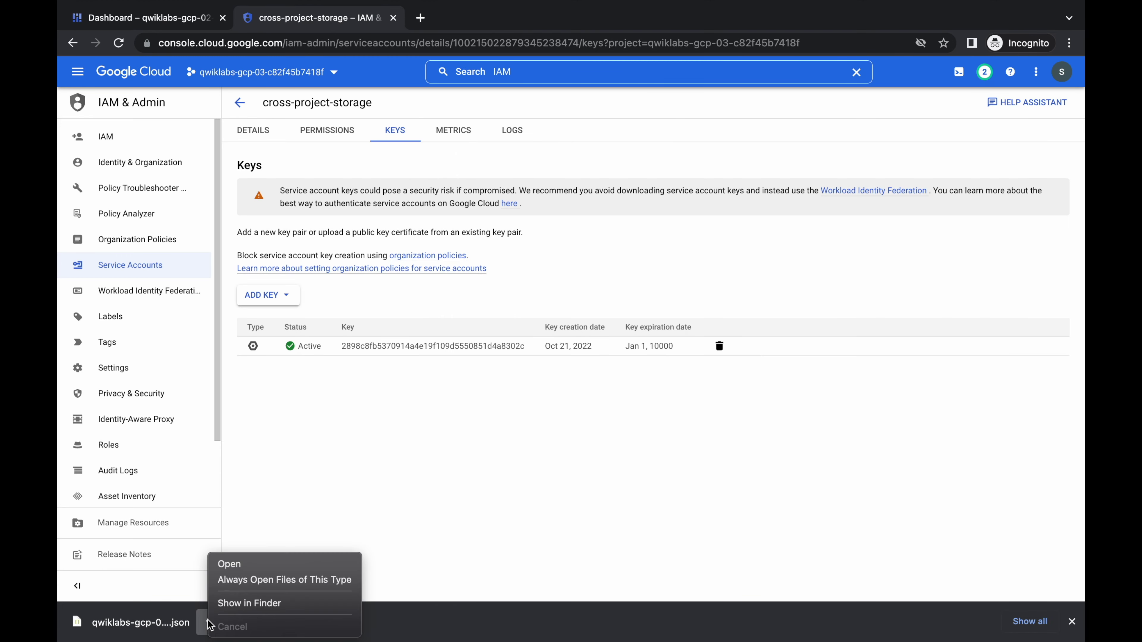
{"action": "left_click", "coordinate": [238, 606]}
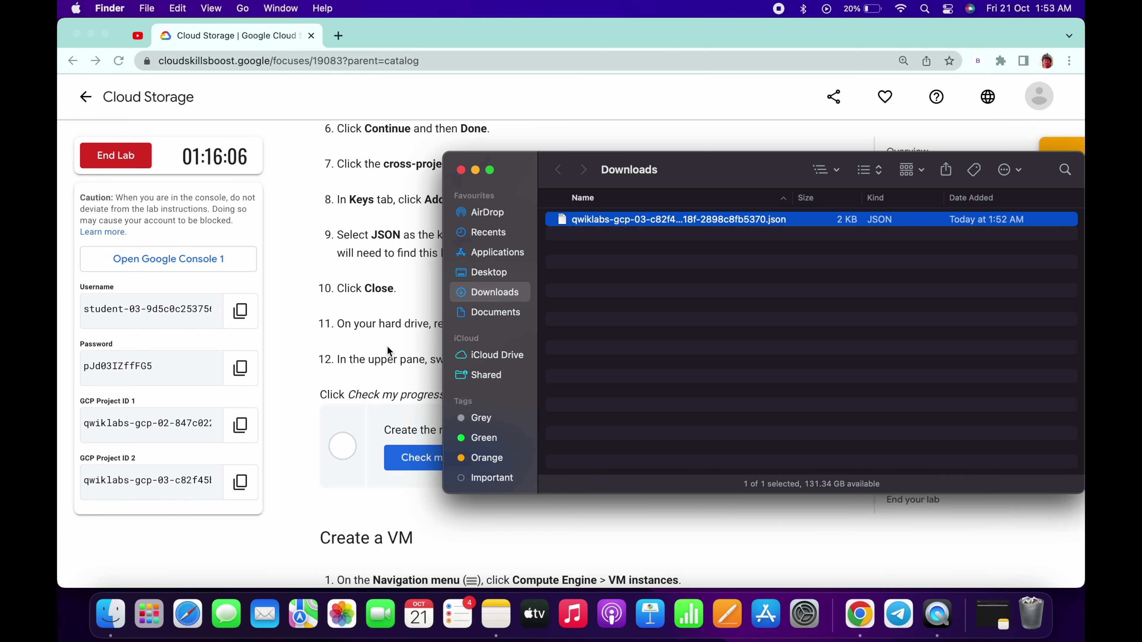
{"action": "key", "text": "Return"}
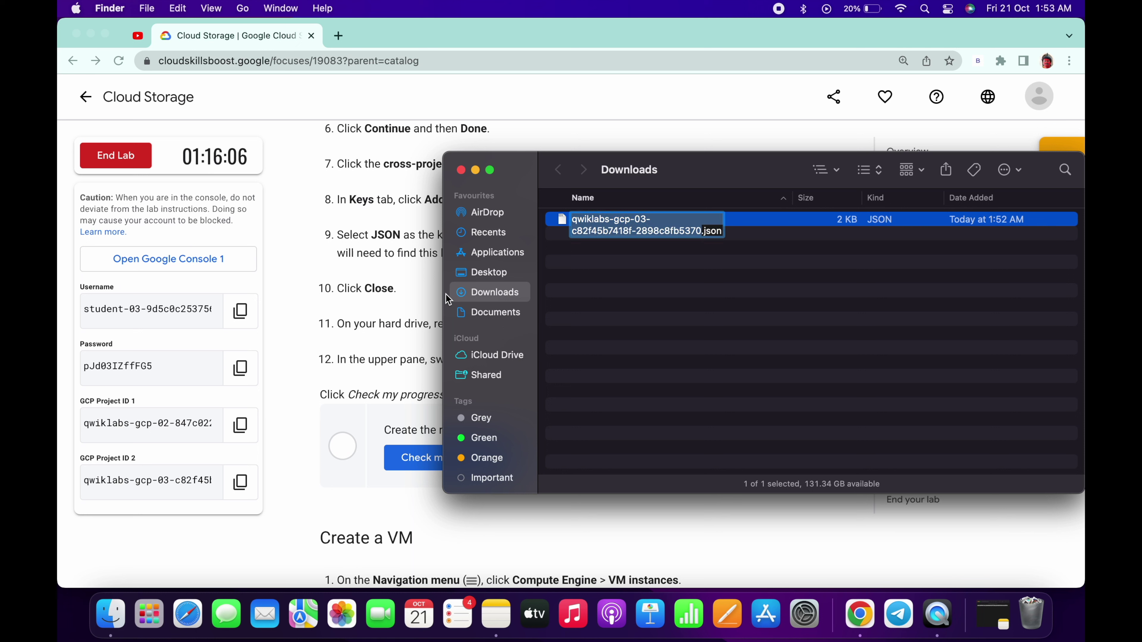
{"action": "type", "text": "credentials"}
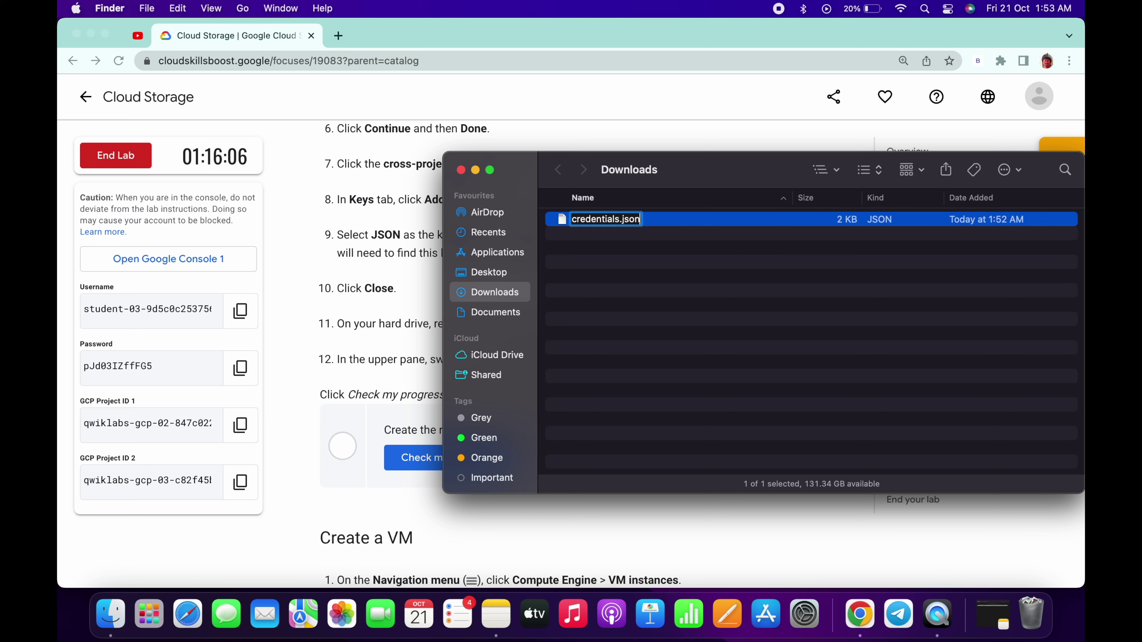
{"action": "key", "text": "Return"}
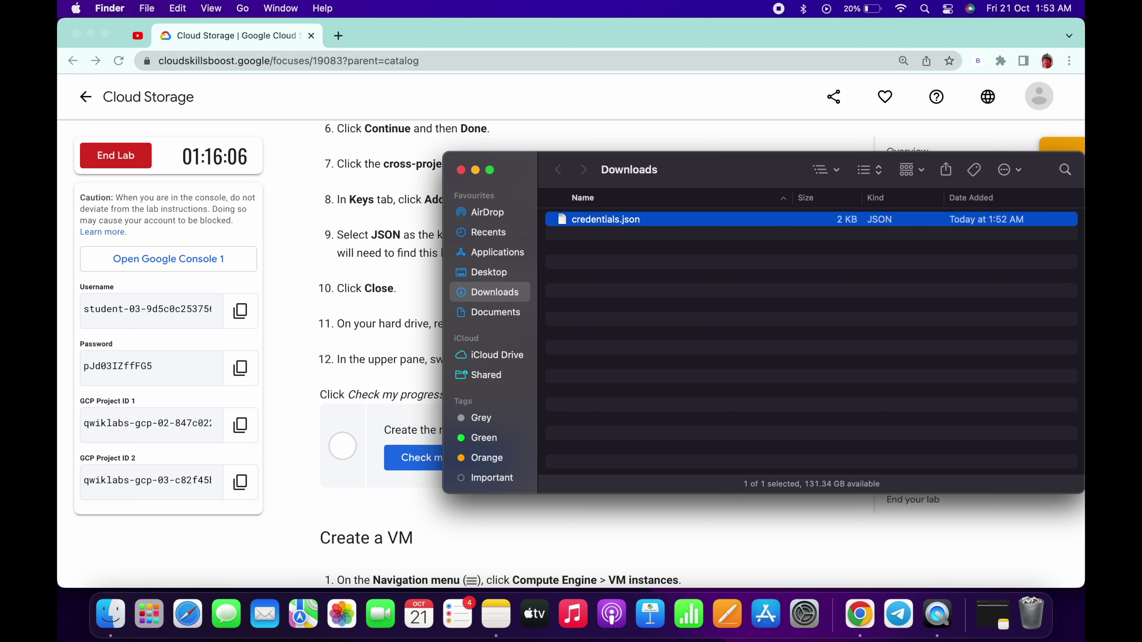
{"action": "left_click", "coordinate": [461, 171]}
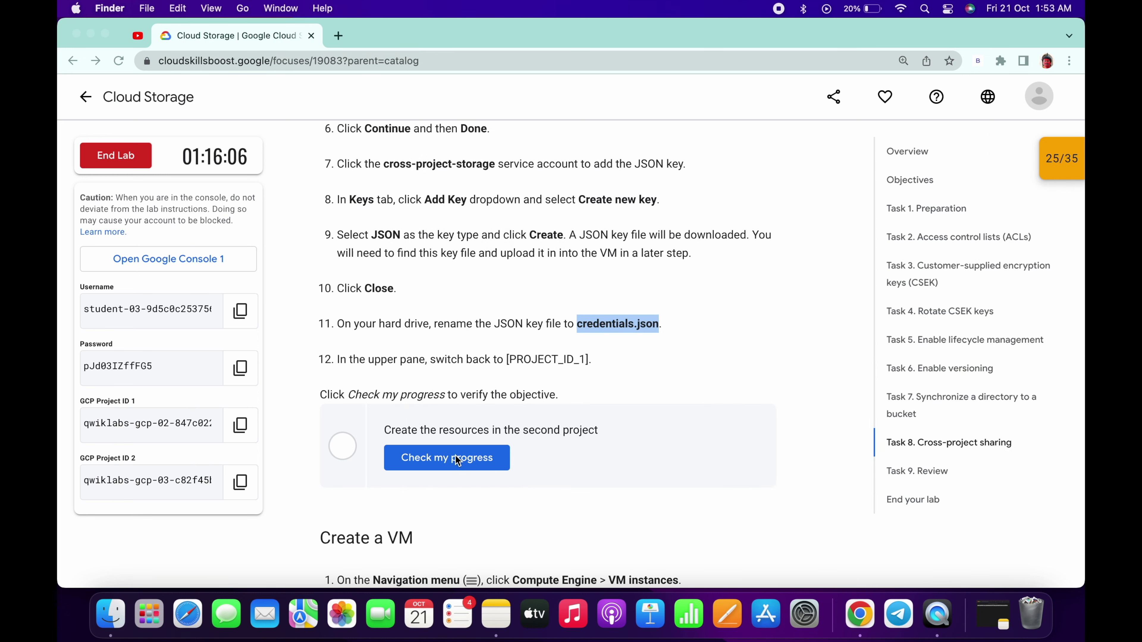
Check the lab progress for Create the resources in the second project, and open that project's Cloud Storage Buckets page.
{"action": "left_click", "coordinate": [448, 465]}
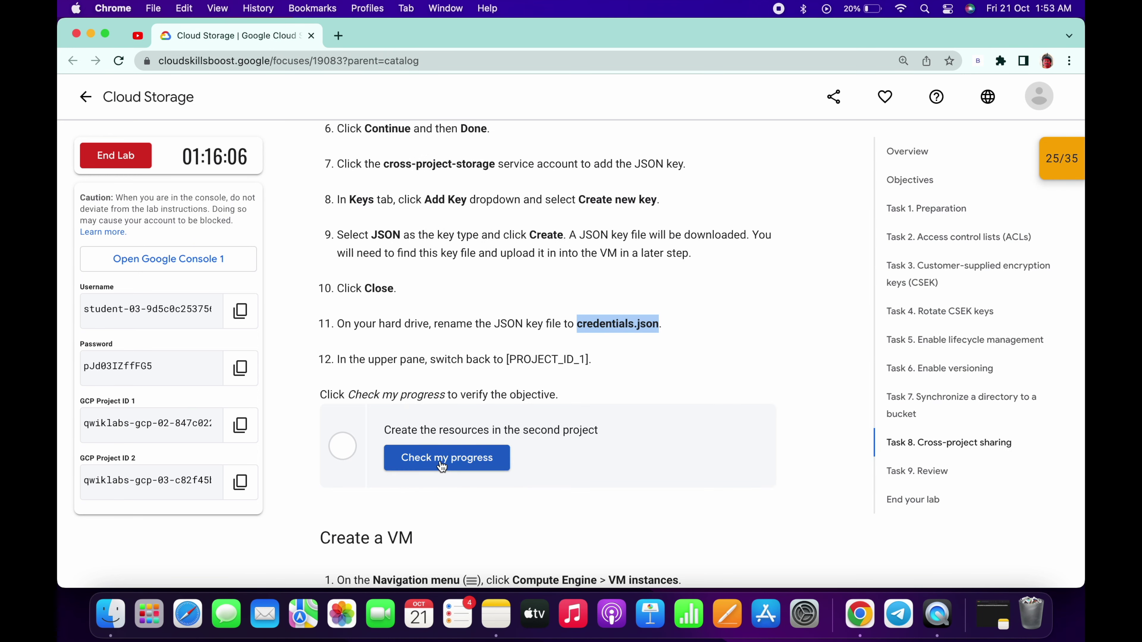
{"action": "left_click", "coordinate": [439, 461]}
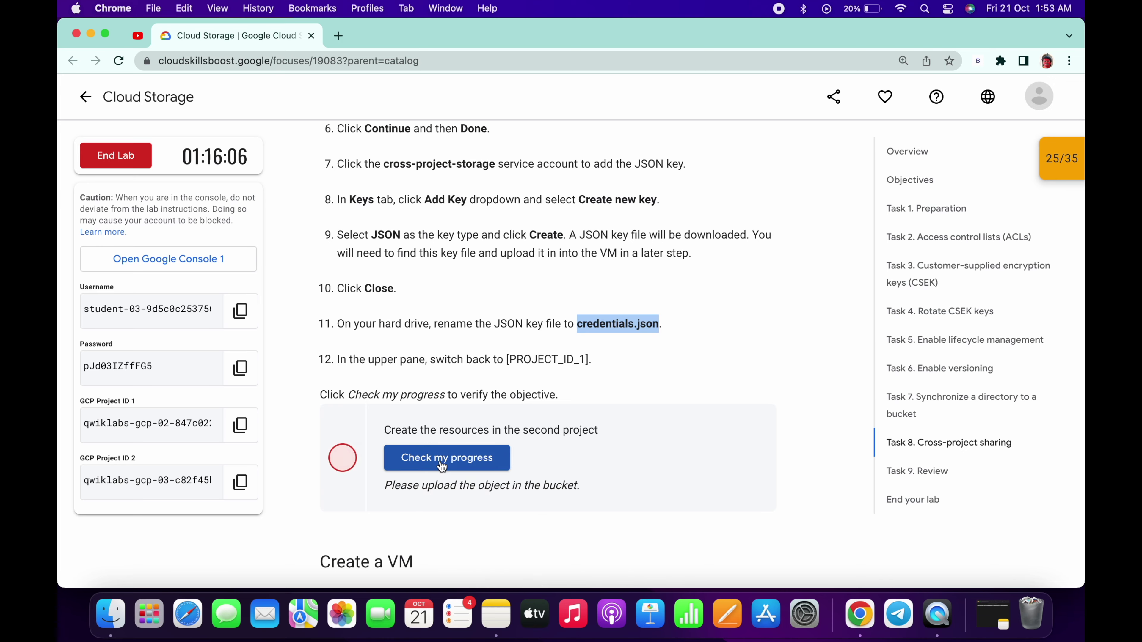
{"action": "key", "text": "ctrl+Right"}
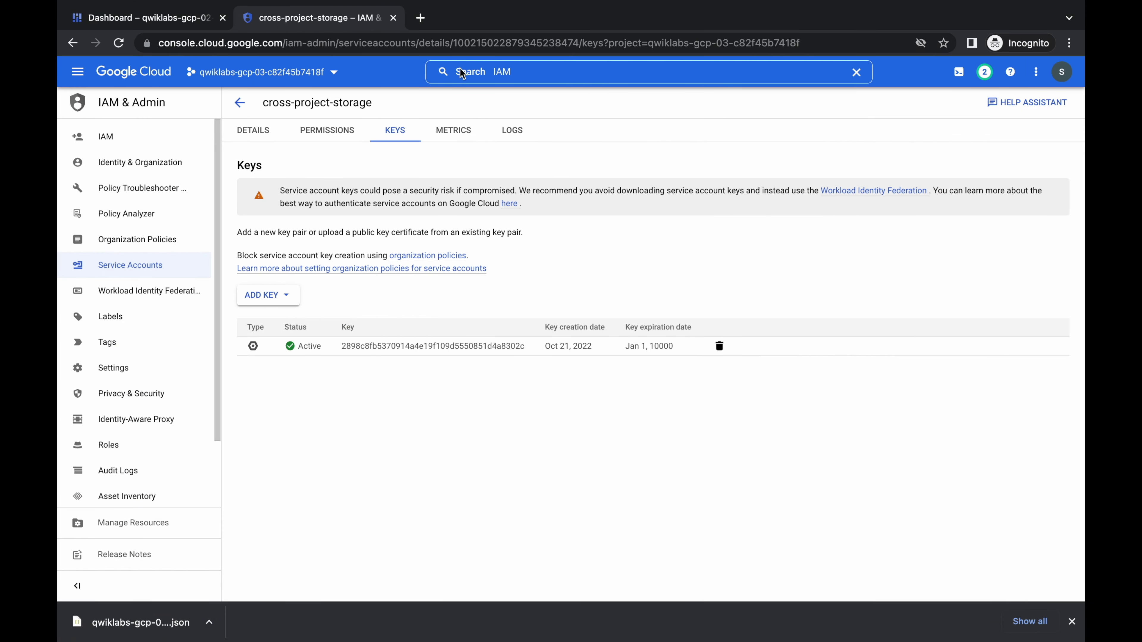
{"action": "left_click", "coordinate": [525, 70]}
{"action": "type", "text": "buckets"}
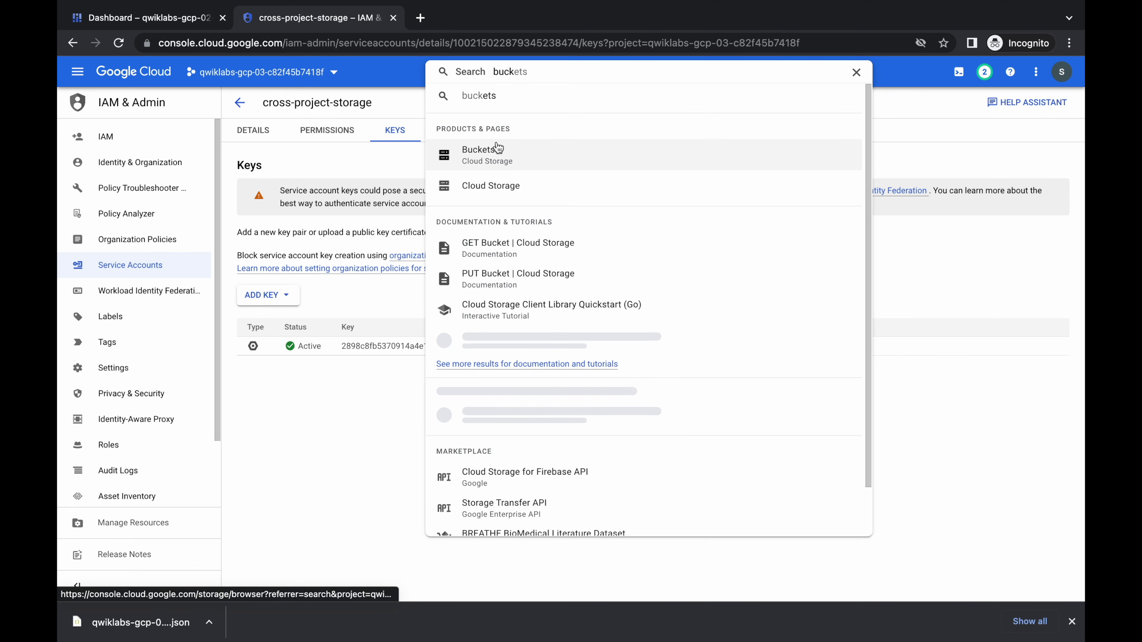
{"action": "left_click", "coordinate": [496, 149]}
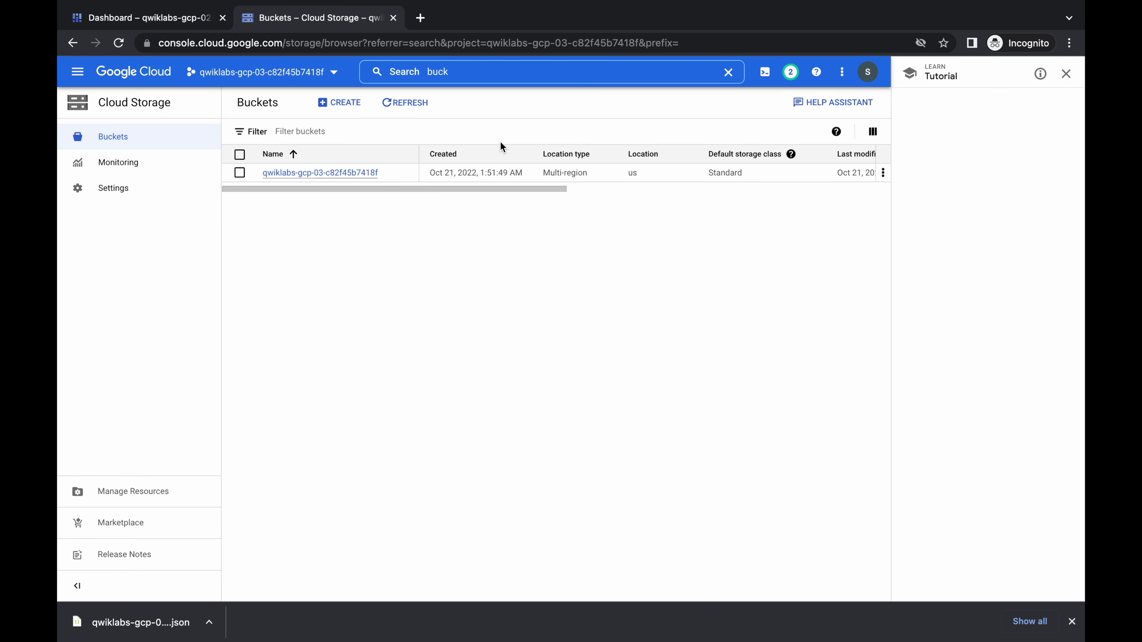
Upload credentials.json from Downloads to the second project's bucket and check the lab progress for Create the resources in the second project.
{"action": "left_click", "coordinate": [344, 174]}
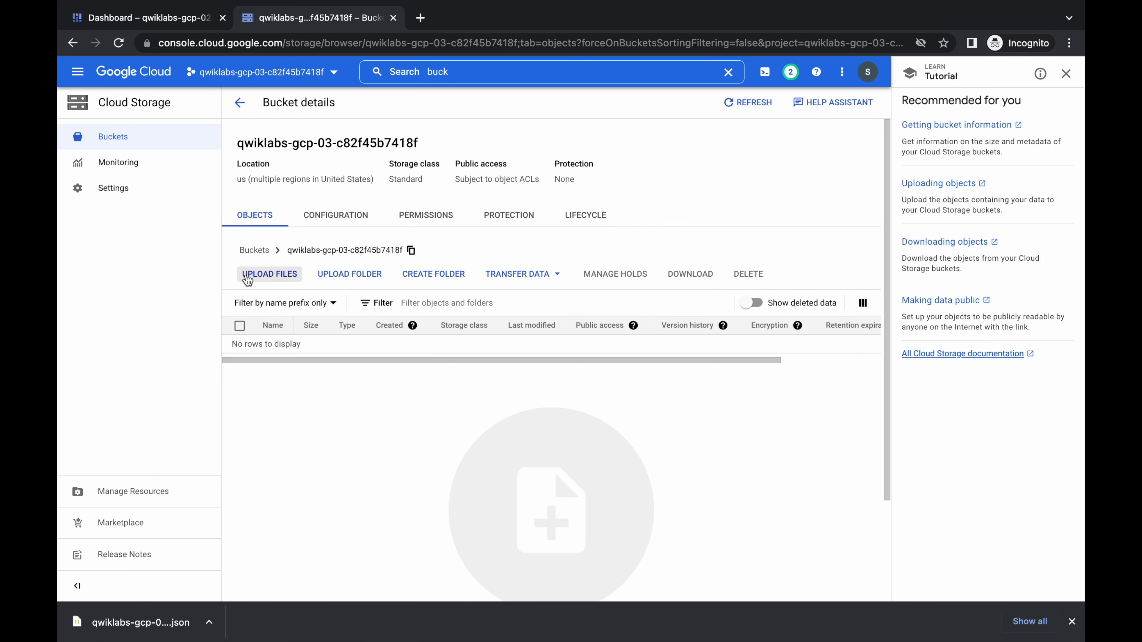
{"action": "left_click", "coordinate": [248, 275]}
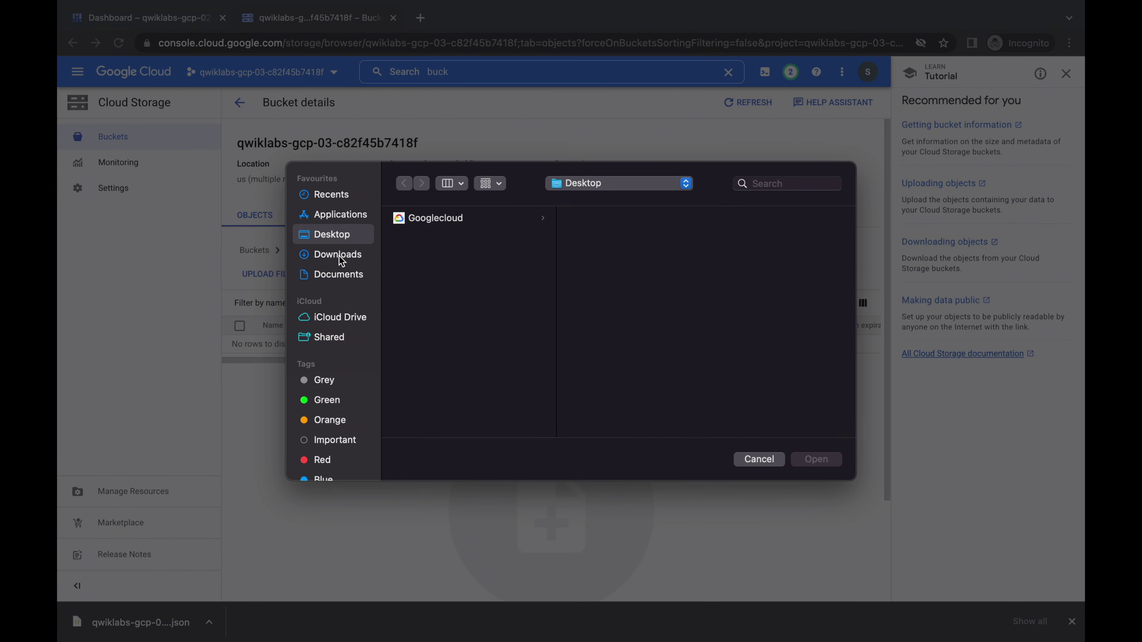
{"action": "left_click", "coordinate": [340, 255]}
{"action": "left_click", "coordinate": [462, 218]}
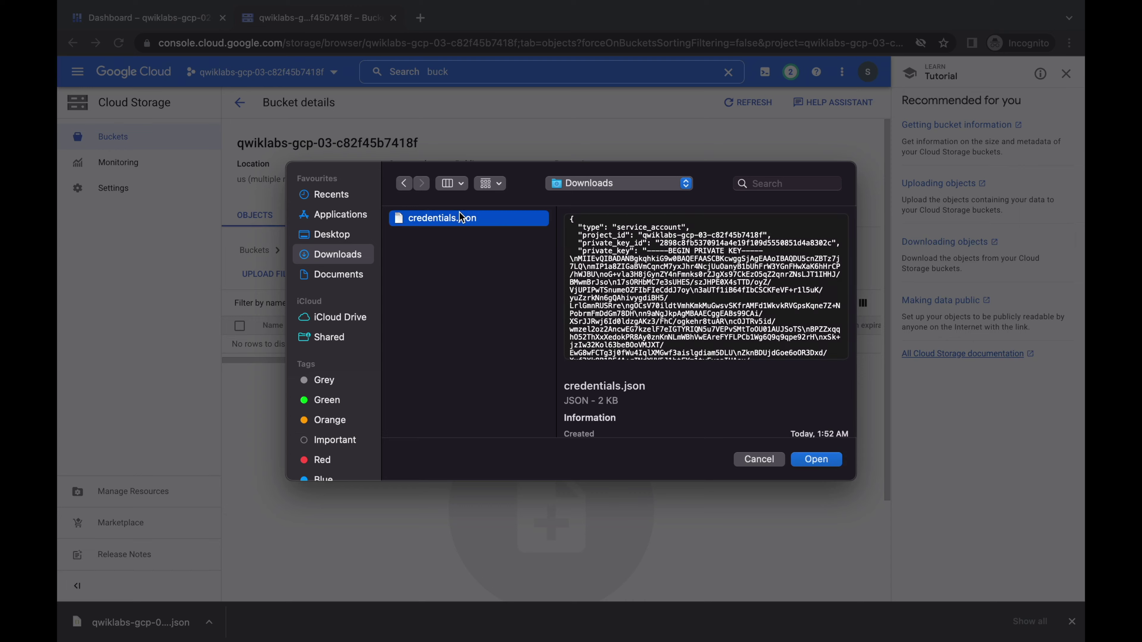
{"action": "left_click", "coordinate": [816, 460]}
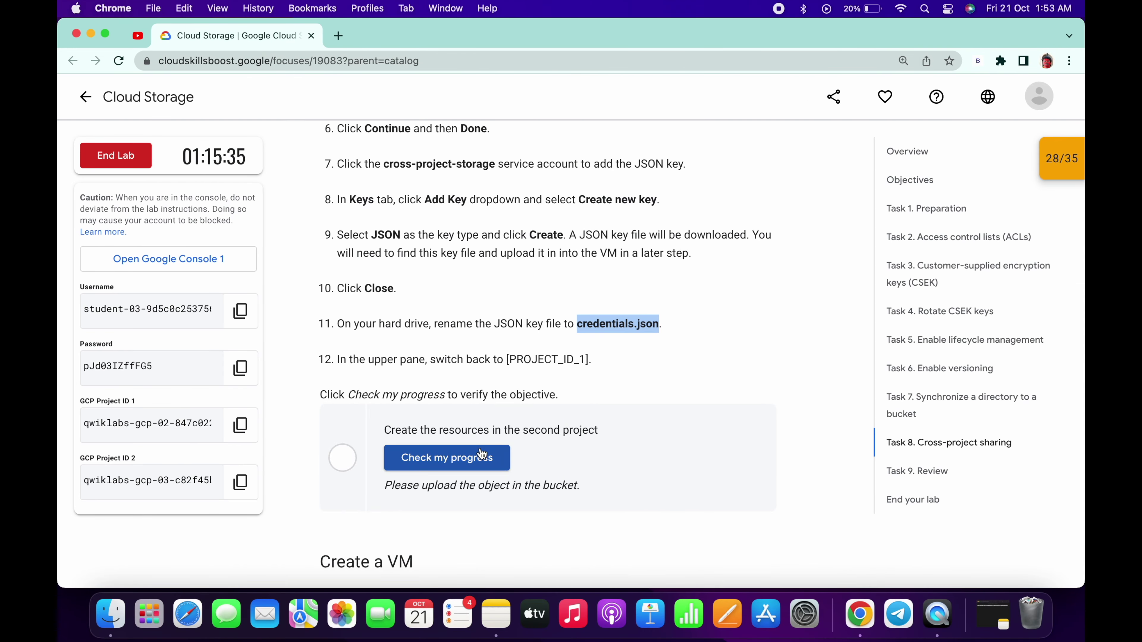
{"action": "left_click", "coordinate": [481, 456]}
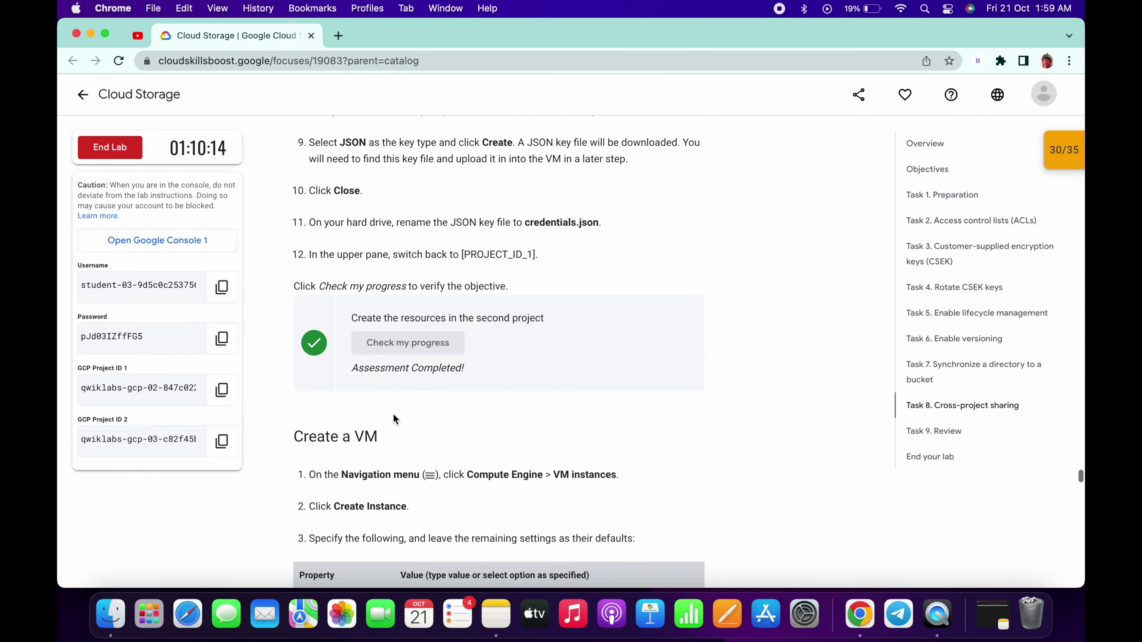
Review the lab's Create a VM instructions and the preceding instruction to switch back to PROJECT_ID_1.
{"action": "scroll", "coordinate": [328, 374], "scroll_direction": "down", "scroll_amount": 3}
{"action": "left_click_drag", "start_coordinate": [288, 355], "coordinate": [446, 349]}
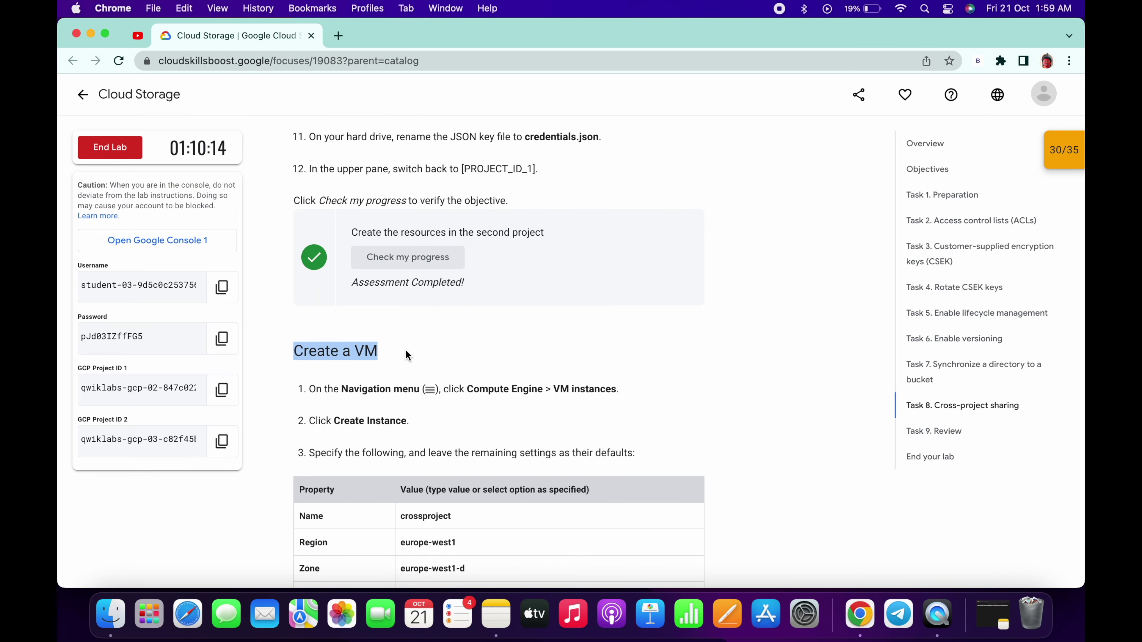
{"action": "scroll", "coordinate": [464, 300], "scroll_direction": "down", "scroll_amount": 2}
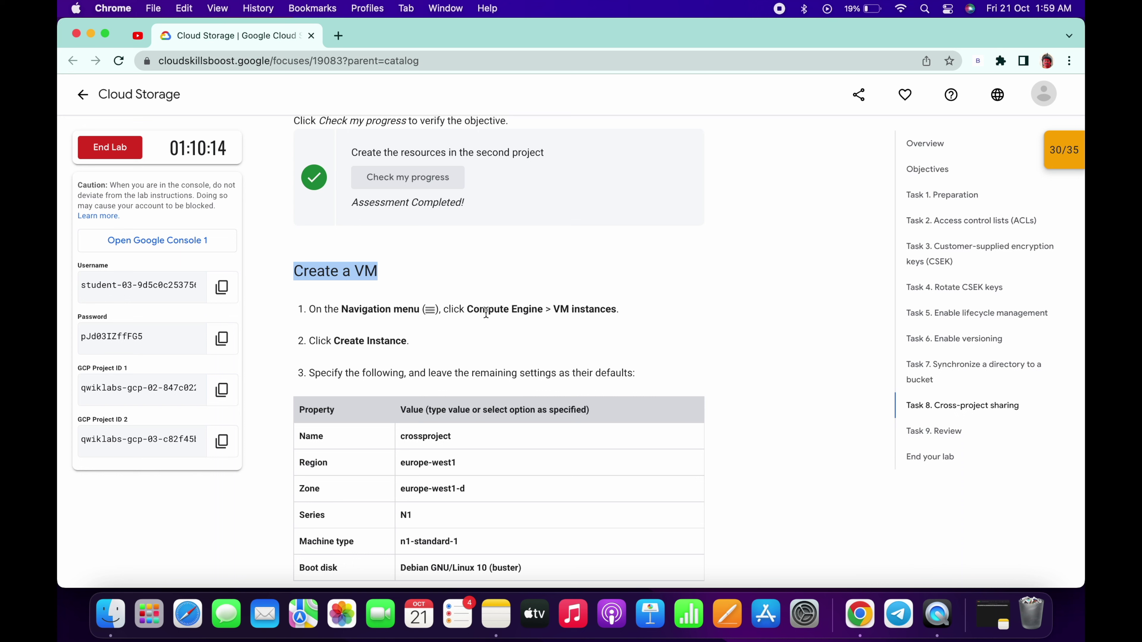
{"action": "scroll", "coordinate": [336, 326], "scroll_direction": "down", "scroll_amount": 1}
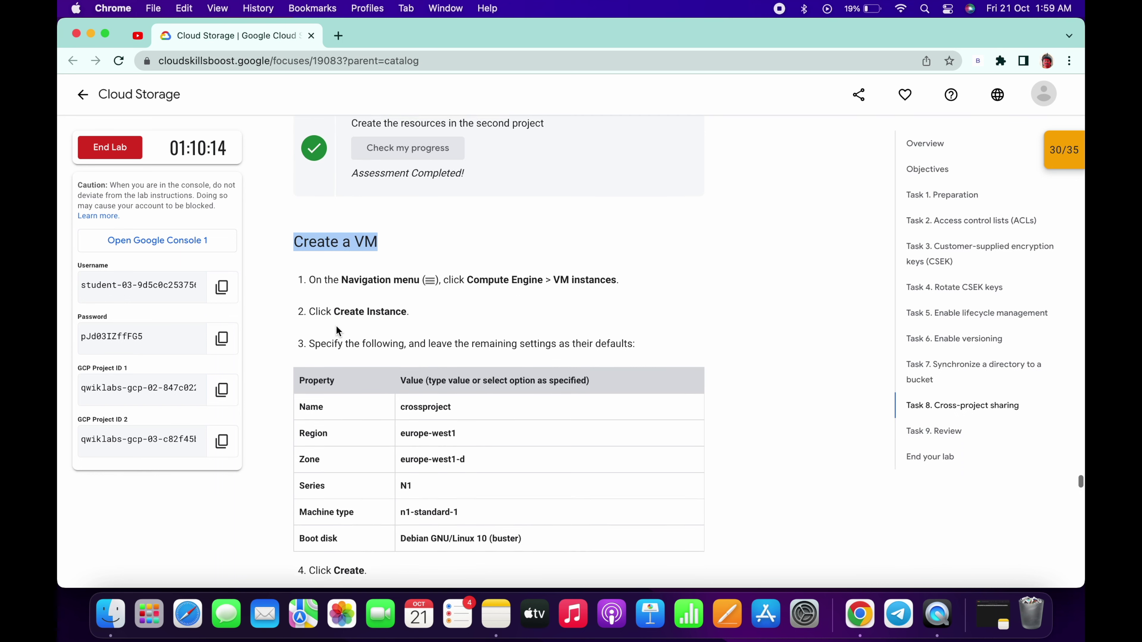
{"action": "scroll", "coordinate": [336, 326], "scroll_direction": "up", "scroll_amount": 3}
{"action": "left_click_drag", "start_coordinate": [309, 139], "coordinate": [551, 141]}
Copy GCP Project ID 1 from the lab and select that project on the Google Cloud console dashboard.
{"action": "key", "text": "ctrl+Right"}
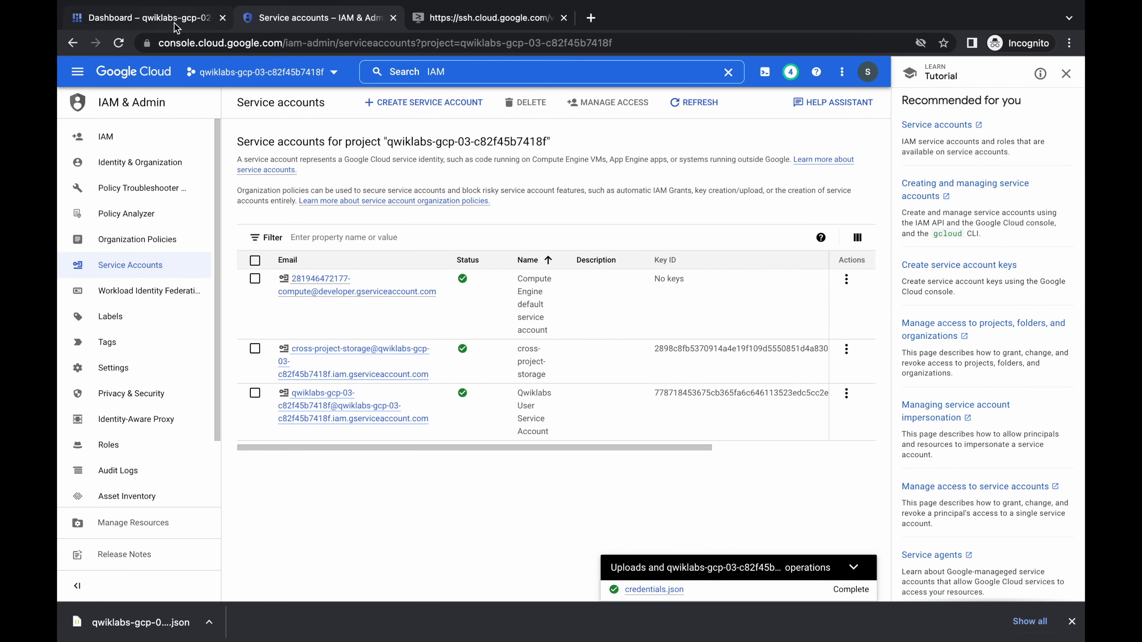
{"action": "left_click", "coordinate": [174, 25]}
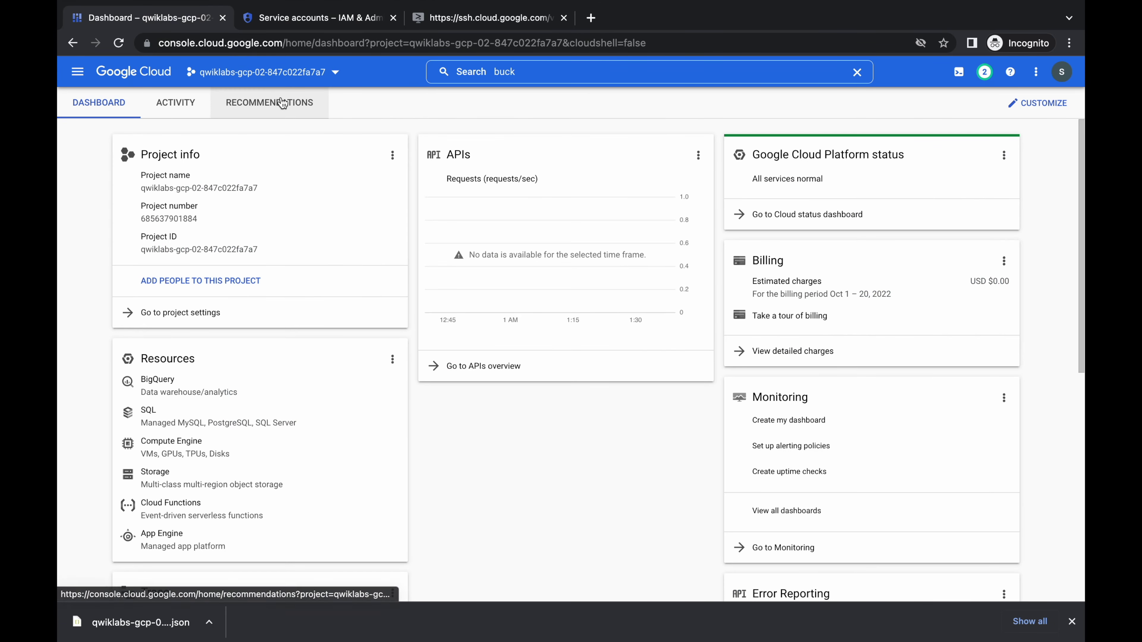
{"action": "key", "text": "ctrl+Left"}
{"action": "left_click", "coordinate": [222, 390]}
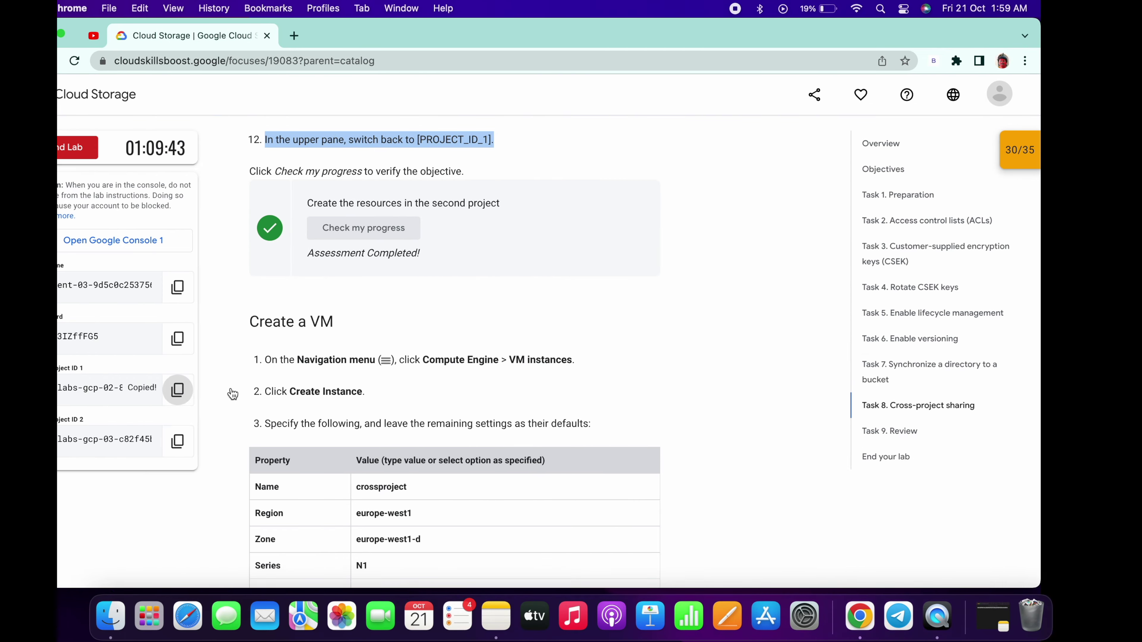
{"action": "key", "text": "ctrl+Right"}
{"action": "left_click", "coordinate": [337, 73]}
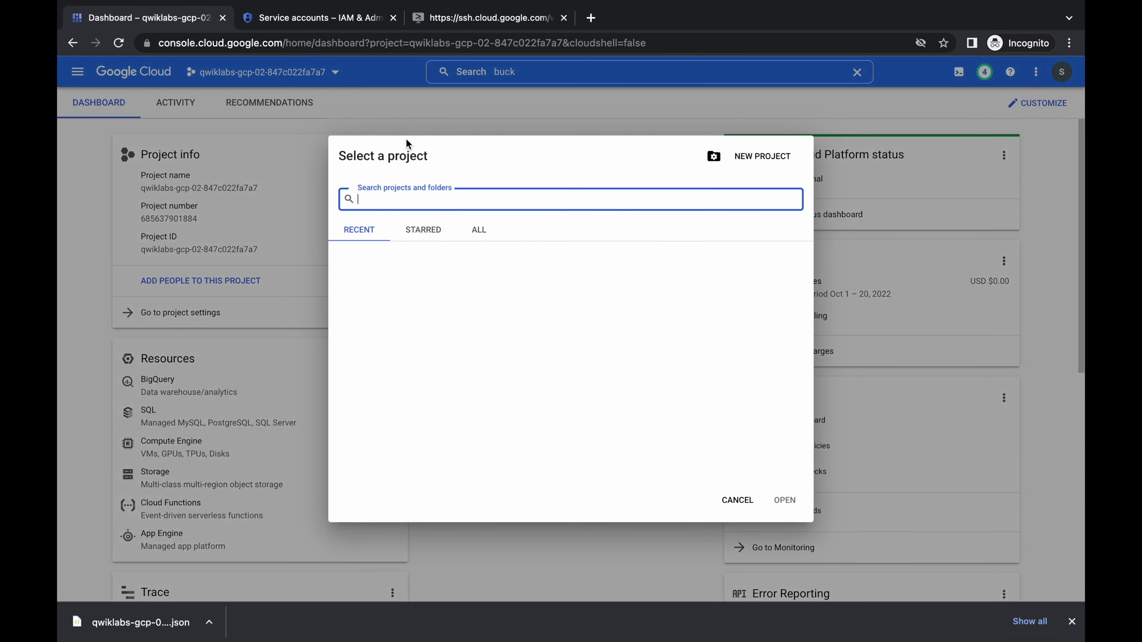
{"action": "key", "text": "ctrl+v"}
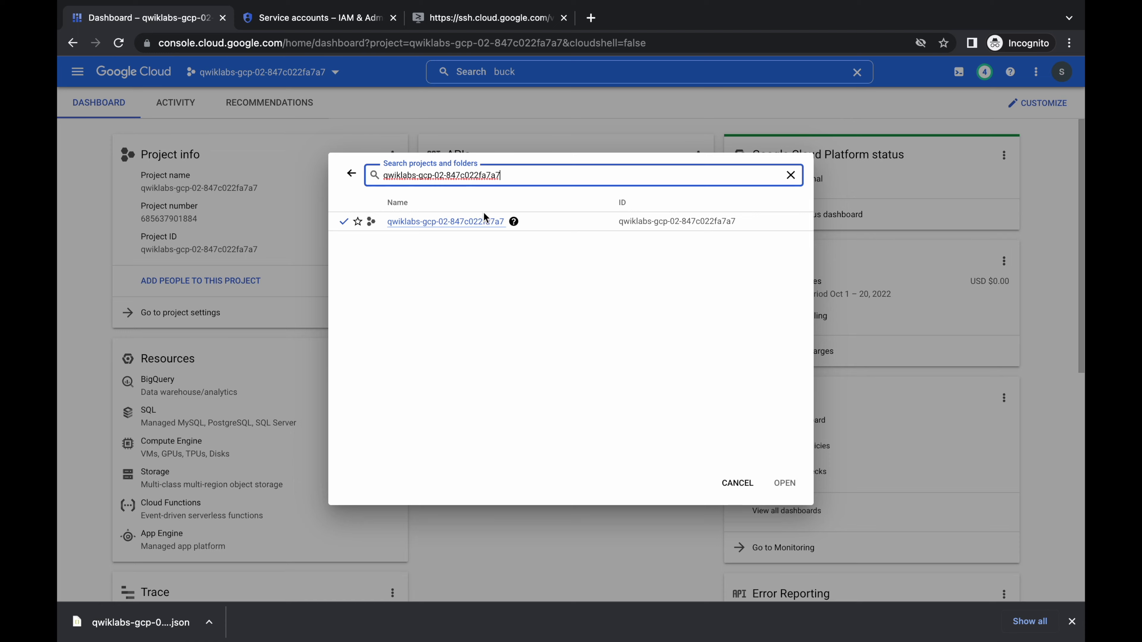
{"action": "left_click", "coordinate": [481, 224]}
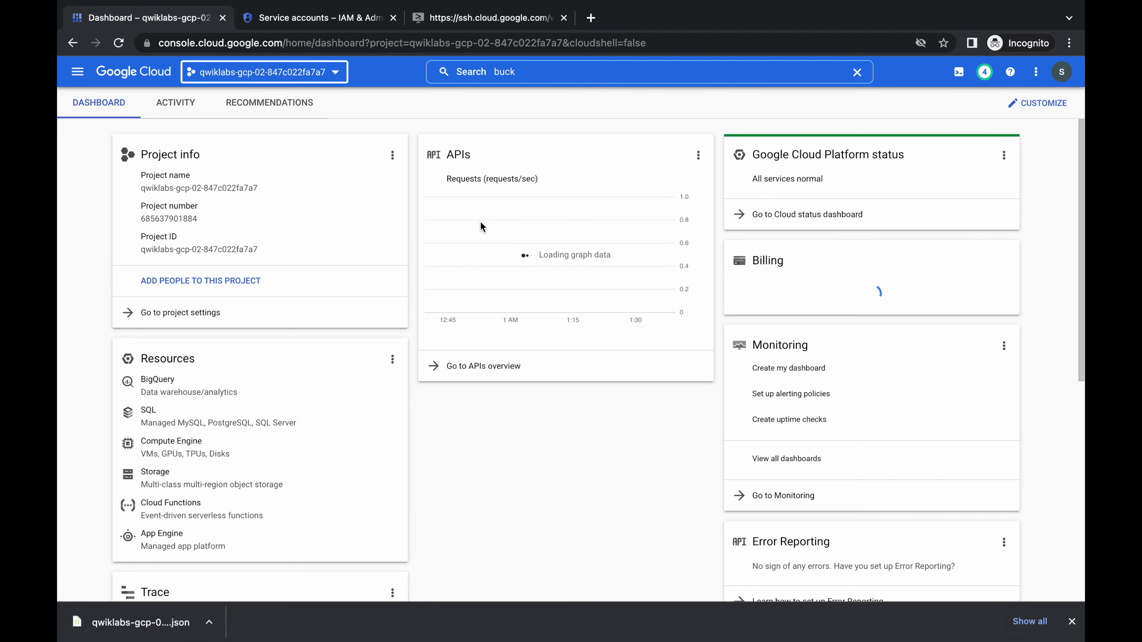
Copy the VM name crossproject from the lab and open the form for creating a Compute Engine VM instance in the first project.
{"action": "key", "text": "ctrl+Left"}
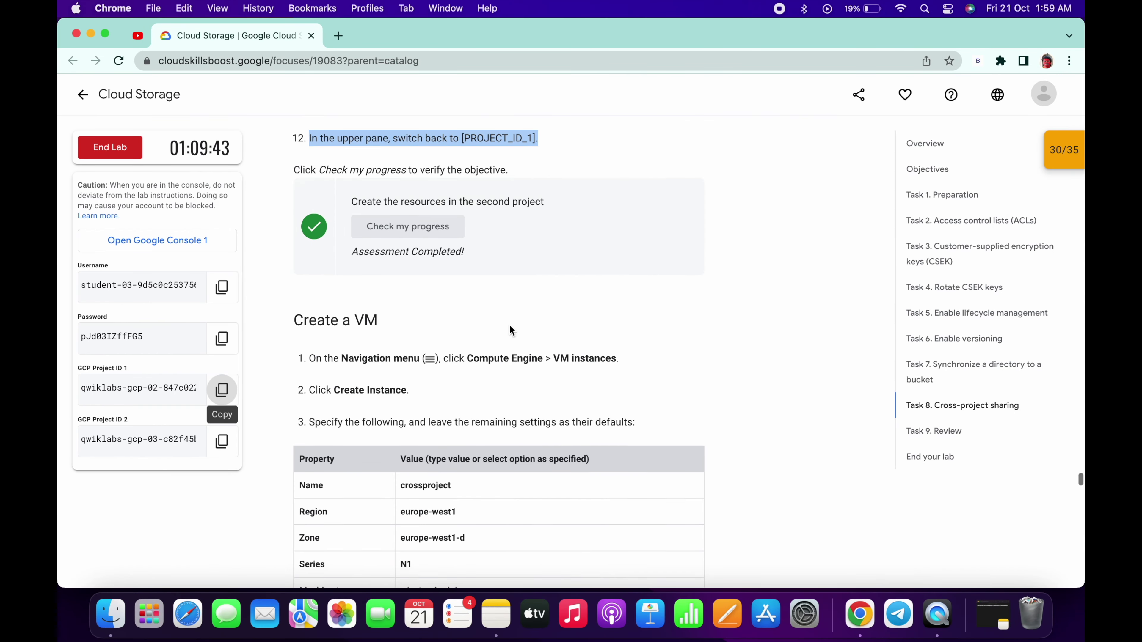
{"action": "scroll", "coordinate": [501, 324], "scroll_direction": "down", "scroll_amount": 3}
{"action": "double_click", "coordinate": [422, 369]}
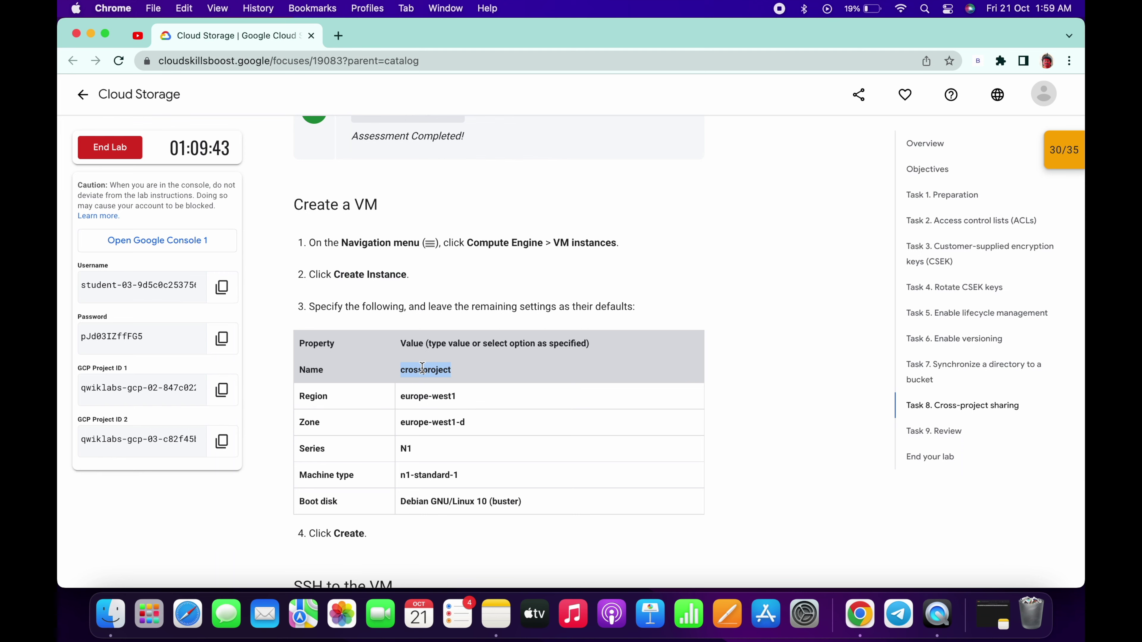
{"action": "key", "text": "ctrl+Right"}
{"action": "left_click", "coordinate": [610, 72]}
{"action": "type", "text": "buck"}
{"action": "key", "text": "super+a"}
{"action": "type", "text": "vm ins"}
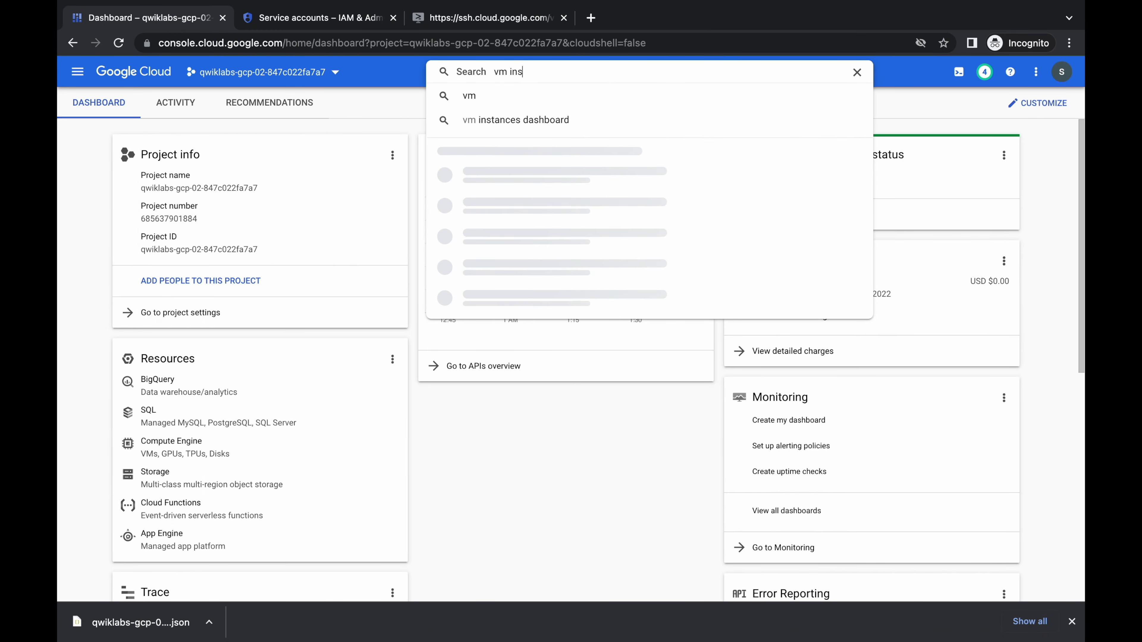
{"action": "left_click", "coordinate": [517, 147]}
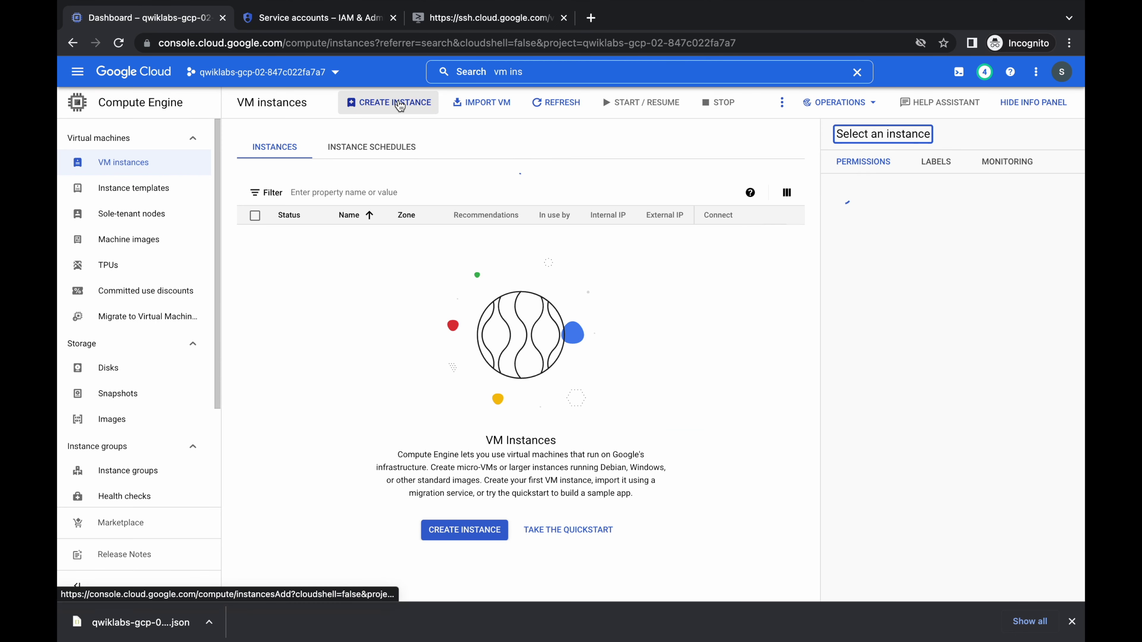
{"action": "left_click", "coordinate": [399, 104]}
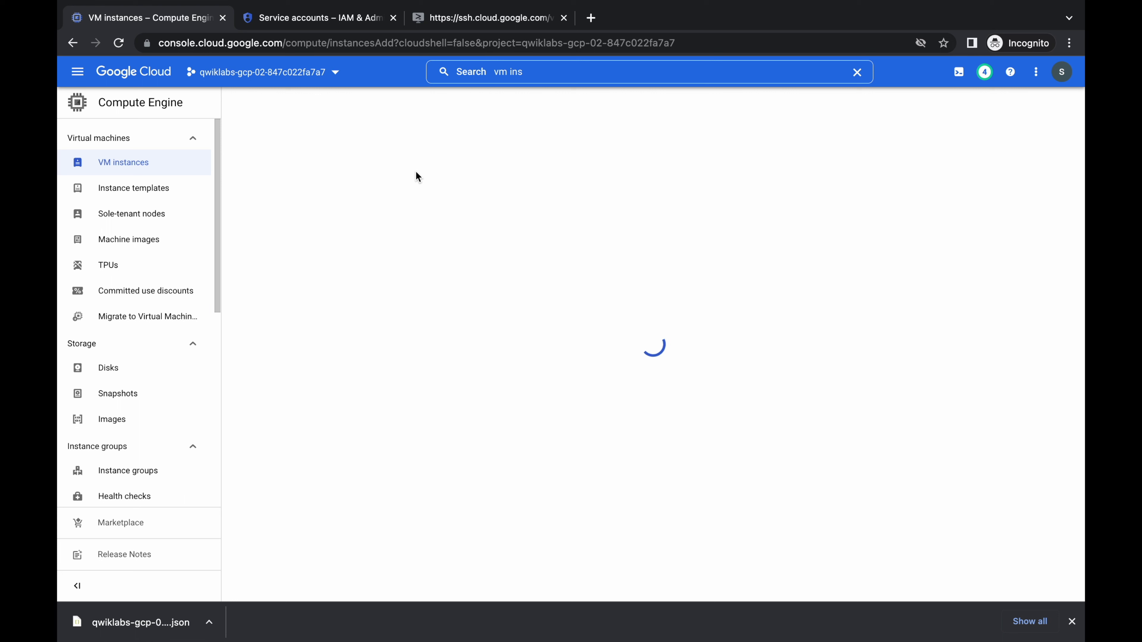
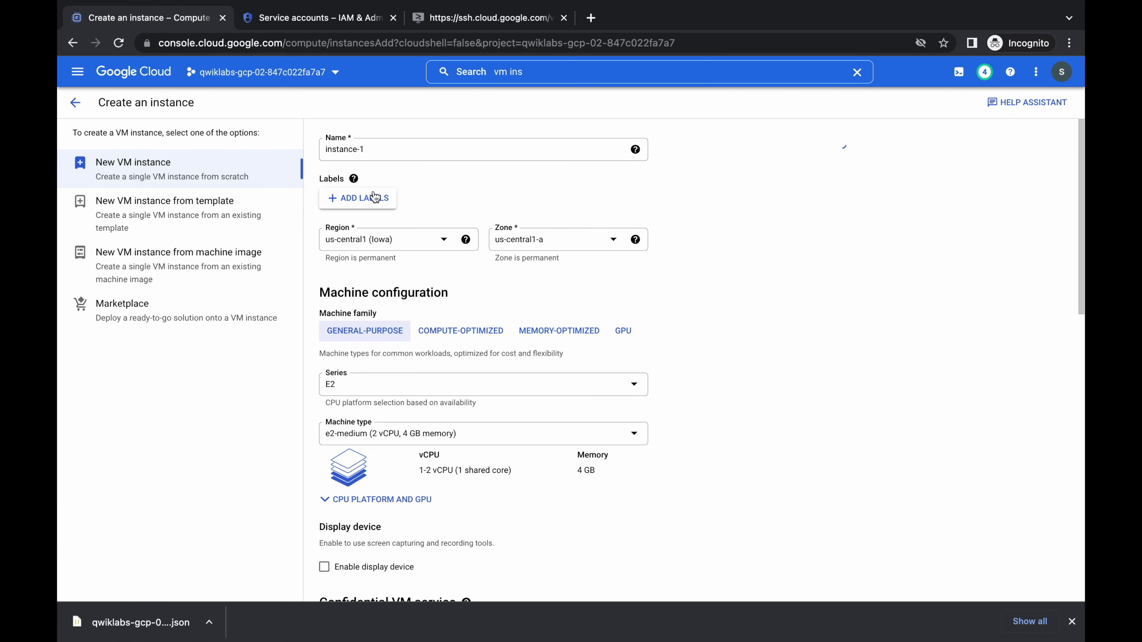
Name the instance crossproject and set its region to europe-west1 (Belgium) and its zone to europe-west1-d.
{"action": "triple_click", "coordinate": [374, 149]}
{"action": "type", "text": "crossproject"}
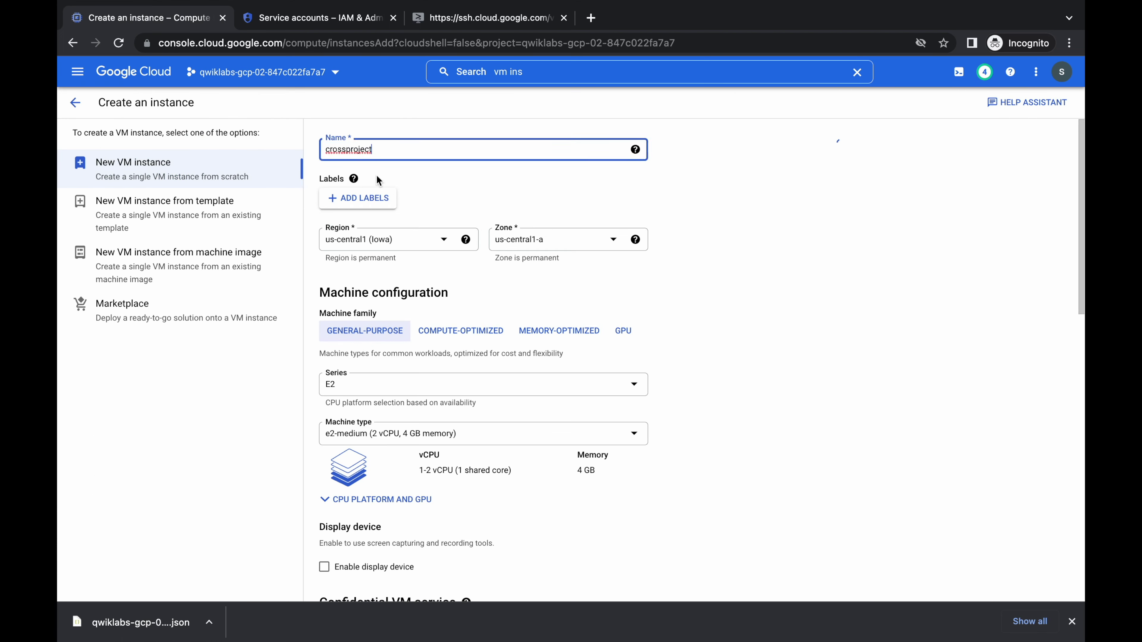
{"action": "left_click", "coordinate": [394, 239]}
{"action": "key", "text": "e"}
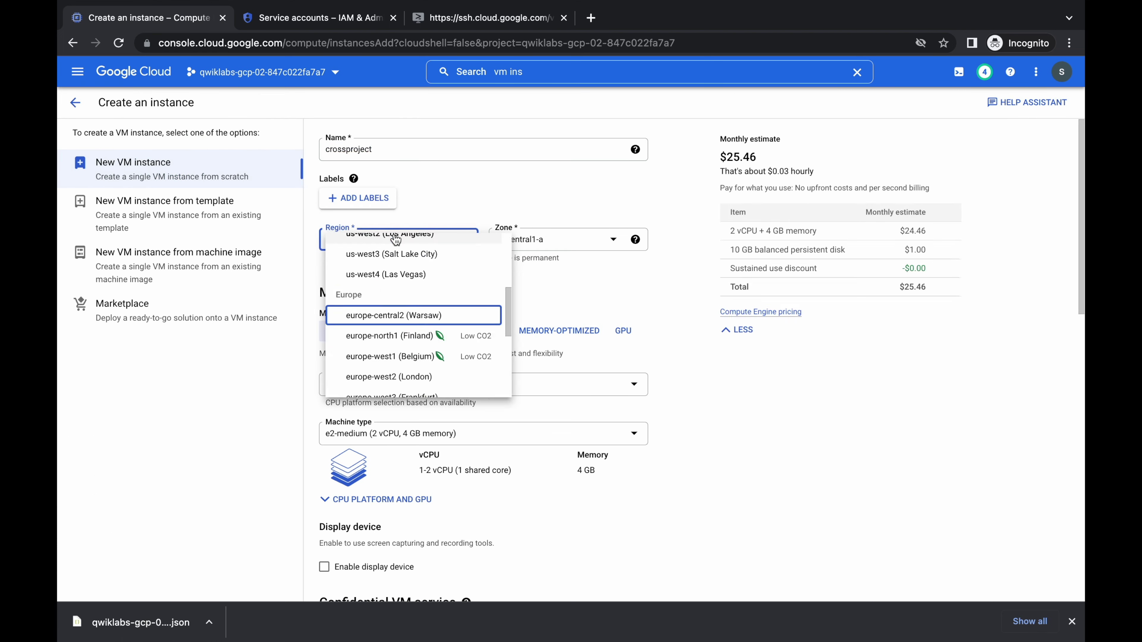
{"action": "scroll", "coordinate": [386, 345], "scroll_direction": "down", "scroll_amount": 2}
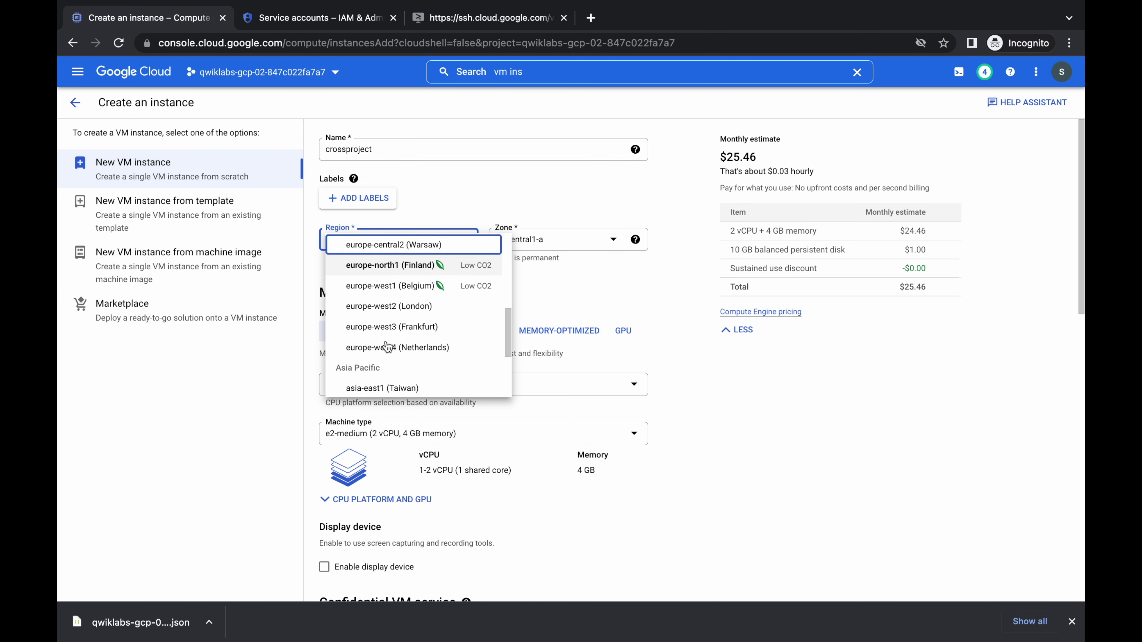
{"action": "scroll", "coordinate": [387, 343], "scroll_direction": "up", "scroll_amount": 2}
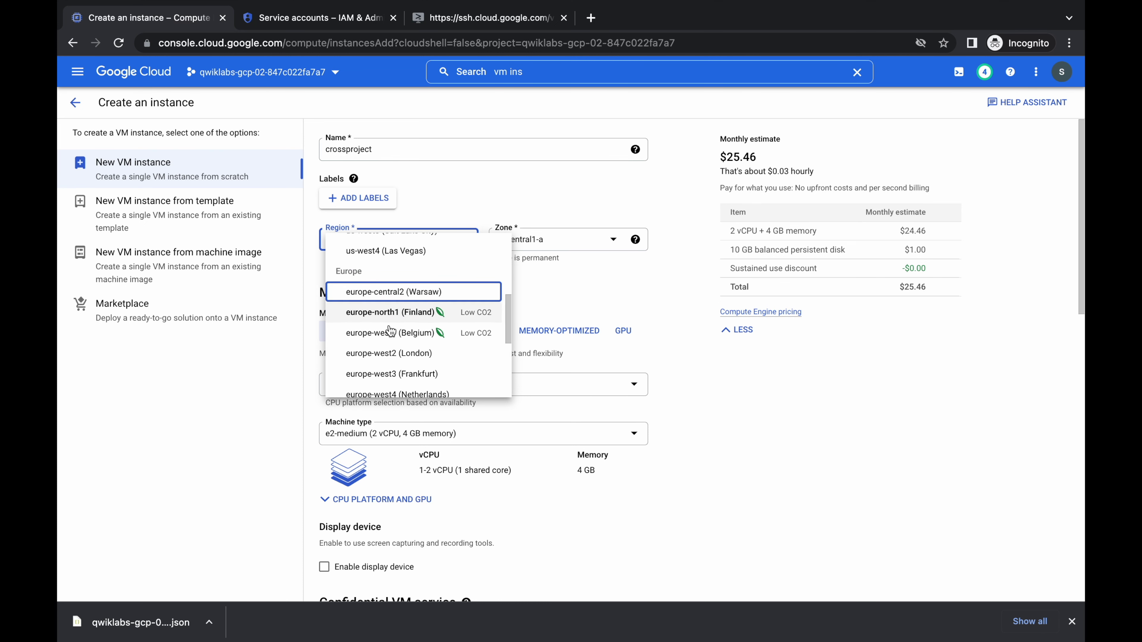
{"action": "left_click", "coordinate": [390, 335]}
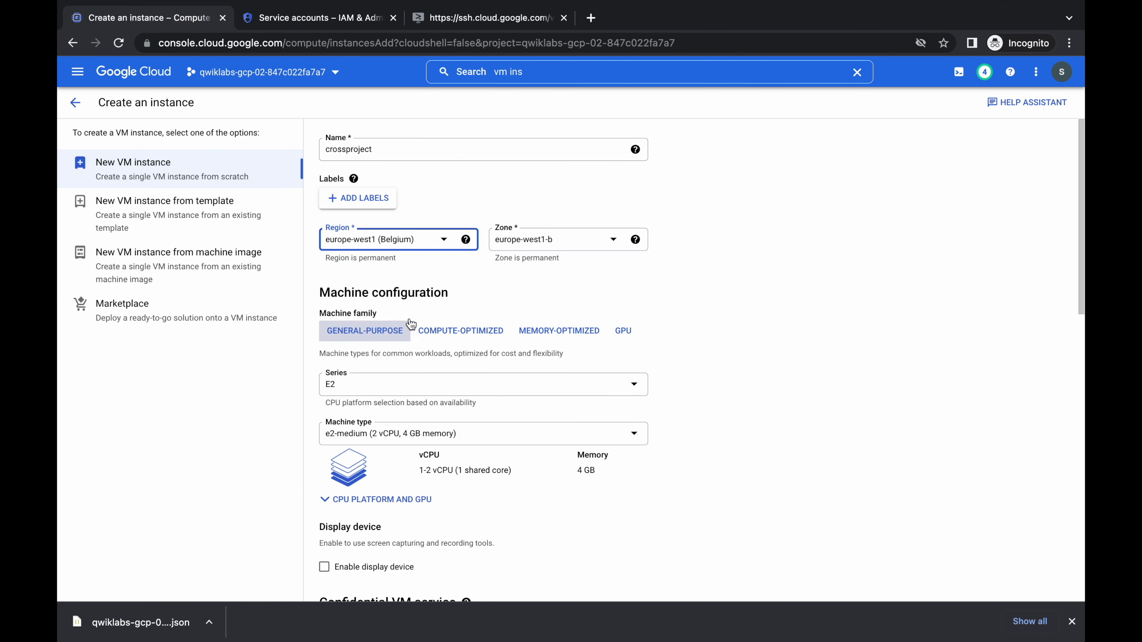
{"action": "left_click", "coordinate": [540, 253]}
{"action": "left_click", "coordinate": [547, 272]}
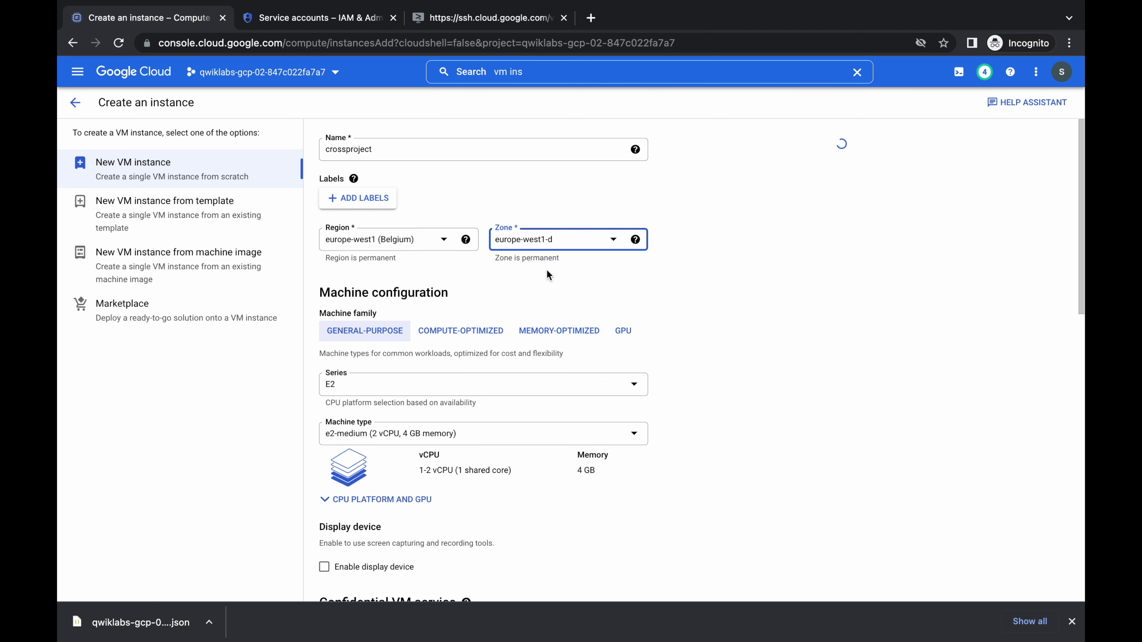
Set the instance's machine series to N1.
{"action": "left_click", "coordinate": [489, 384]}
{"action": "scroll", "coordinate": [392, 524], "scroll_direction": "down", "scroll_amount": 2}
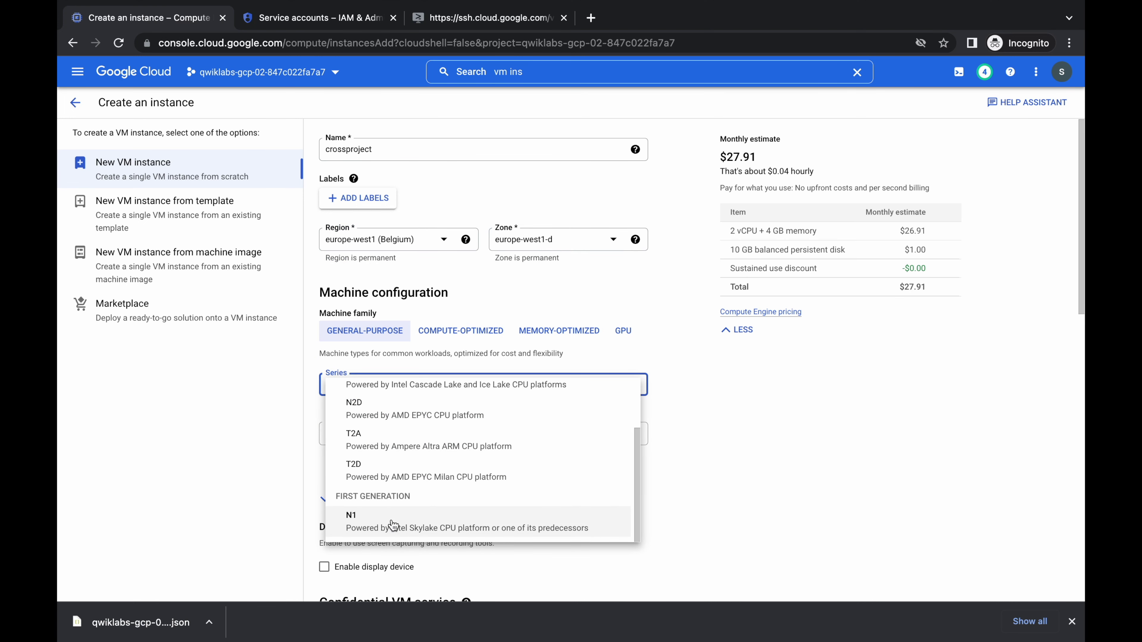
{"action": "left_click", "coordinate": [393, 523]}
Change the boot disk image to Debian GNU/Linux 10 (buster) and create the VM instance.
{"action": "scroll", "coordinate": [405, 425], "scroll_direction": "down", "scroll_amount": 6}
{"action": "scroll", "coordinate": [405, 425], "scroll_direction": "down", "scroll_amount": 3}
{"action": "left_click", "coordinate": [350, 423]}
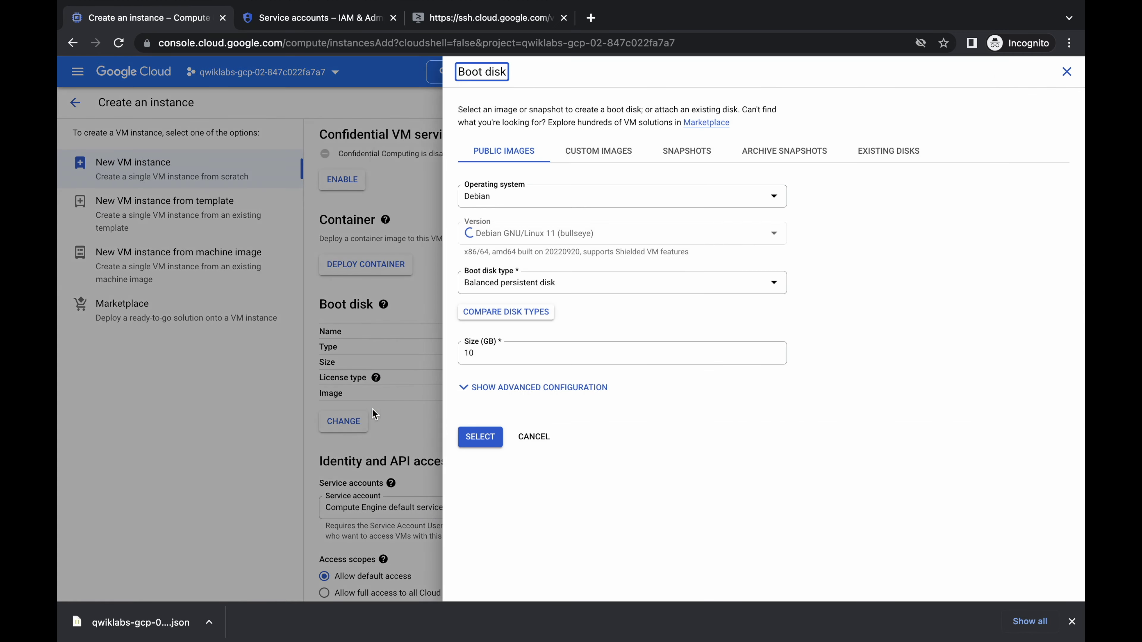
{"action": "left_click", "coordinate": [536, 245]}
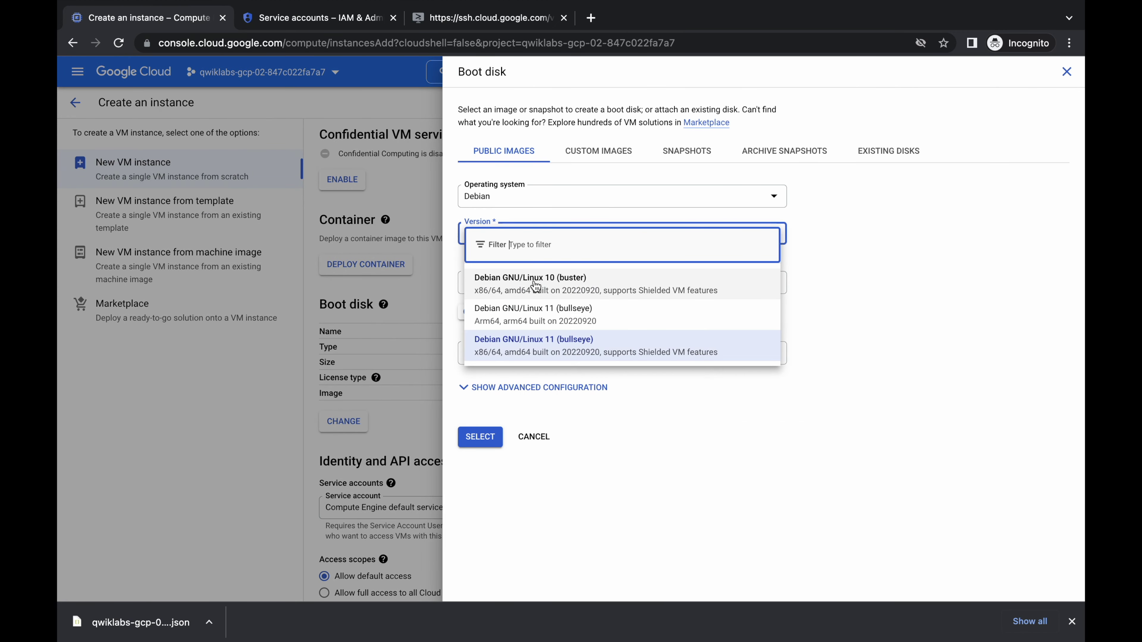
{"action": "left_click", "coordinate": [535, 286]}
{"action": "left_click", "coordinate": [485, 436]}
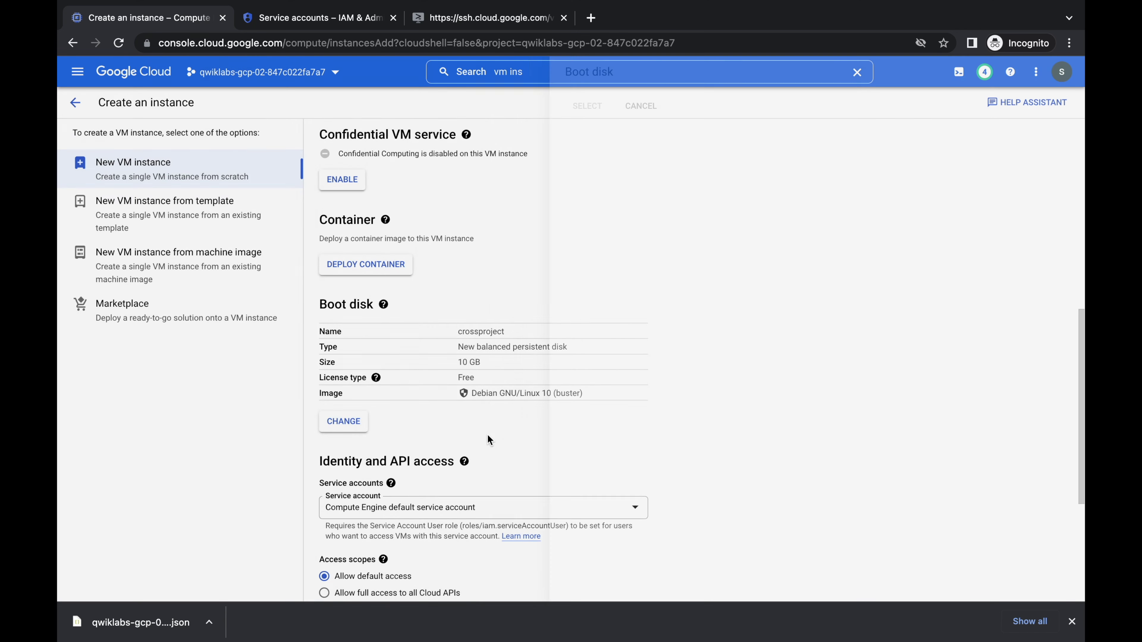
{"action": "scroll", "coordinate": [489, 440], "scroll_direction": "down", "scroll_amount": 4}
{"action": "scroll", "coordinate": [490, 440], "scroll_direction": "down", "scroll_amount": 1}
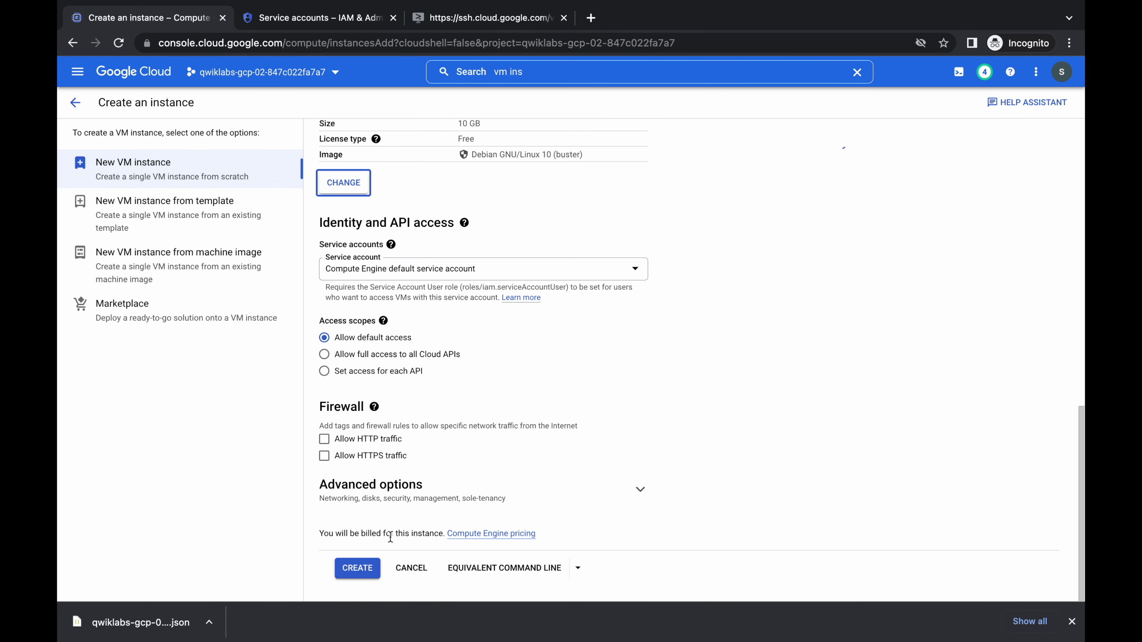
{"action": "left_click", "coordinate": [361, 567]}
Copy "export BUCKET_NAME_2=" from the lab's SSH to the VM section and return to the console's VM instances page.
{"action": "key", "text": "ctrl+Left"}
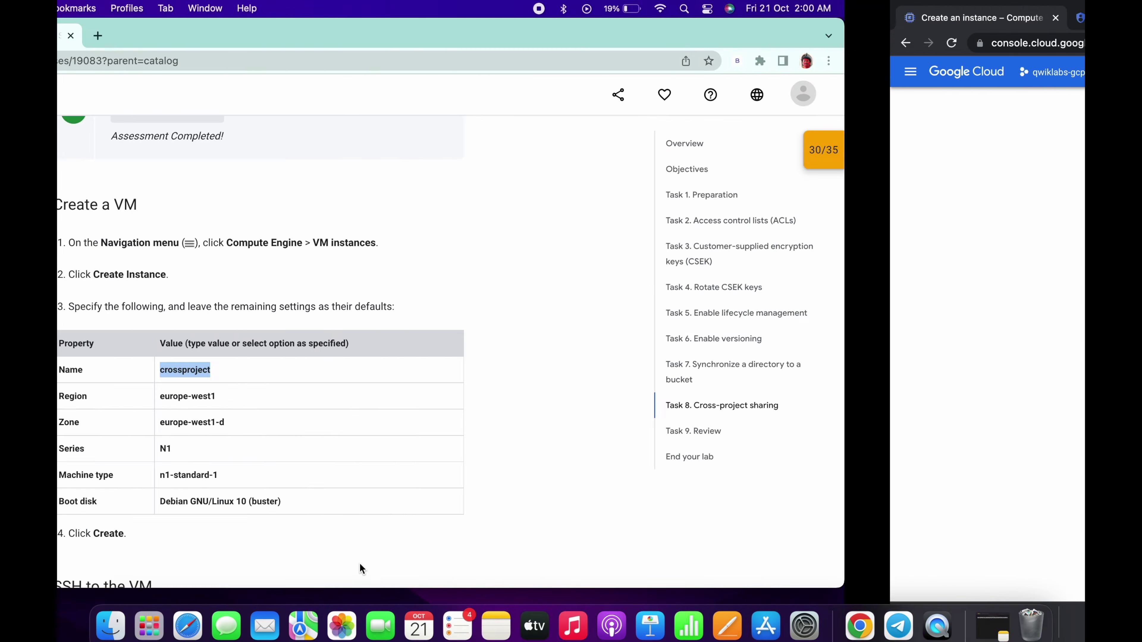
{"action": "scroll", "coordinate": [438, 443], "scroll_direction": "down", "scroll_amount": 10}
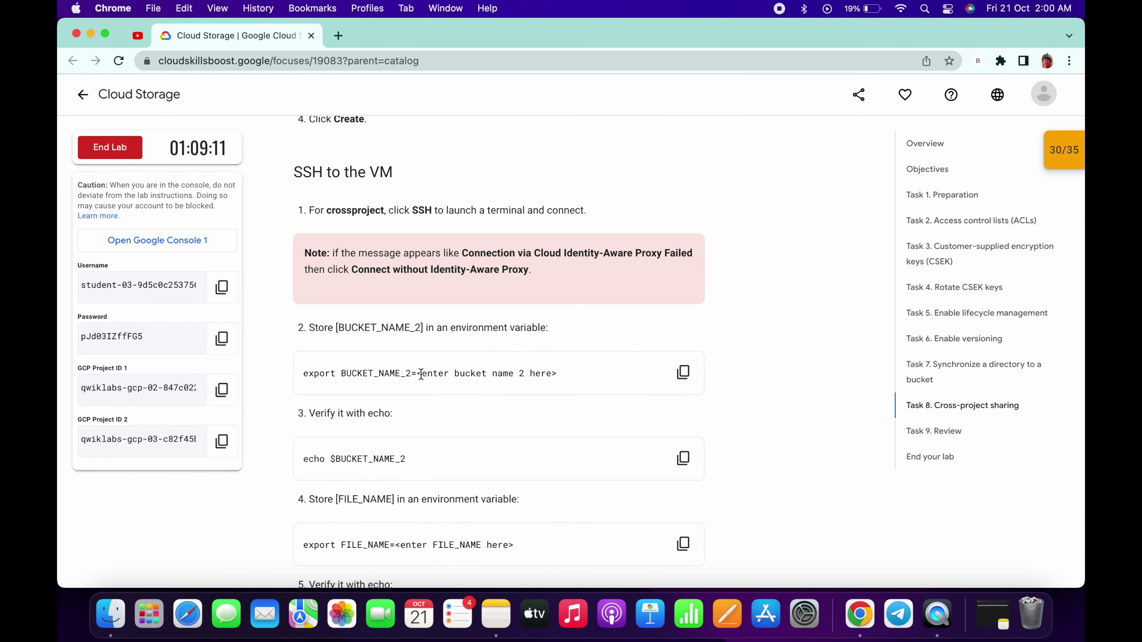
{"action": "left_click_drag", "start_coordinate": [418, 374], "coordinate": [303, 369]}
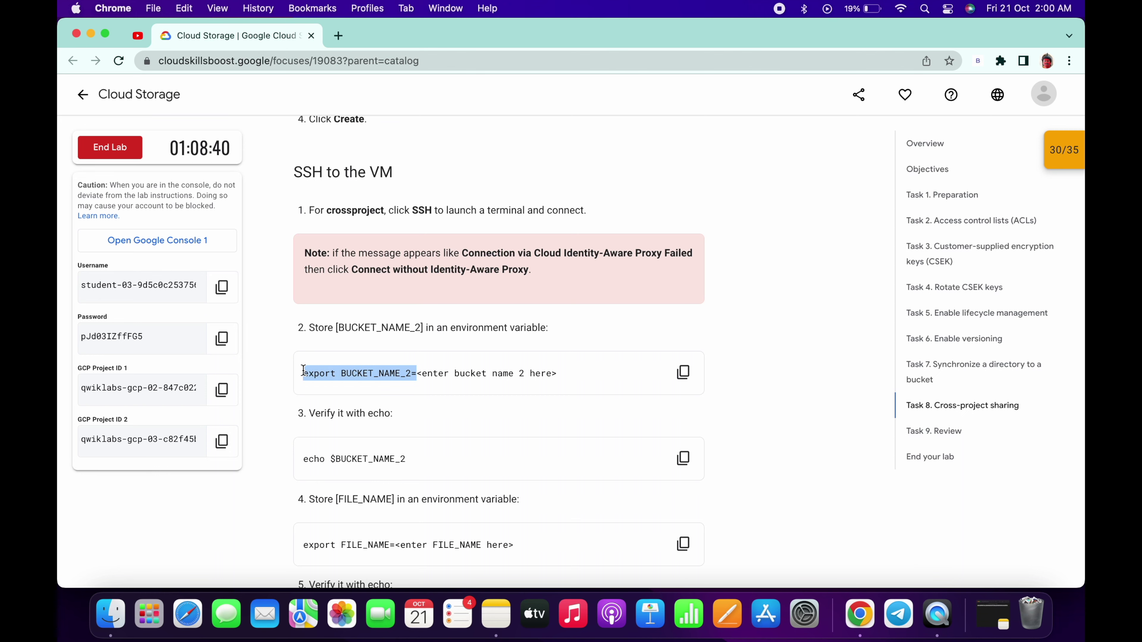
{"action": "key", "text": "super+c"}
{"action": "key", "text": "ctrl+Right"}
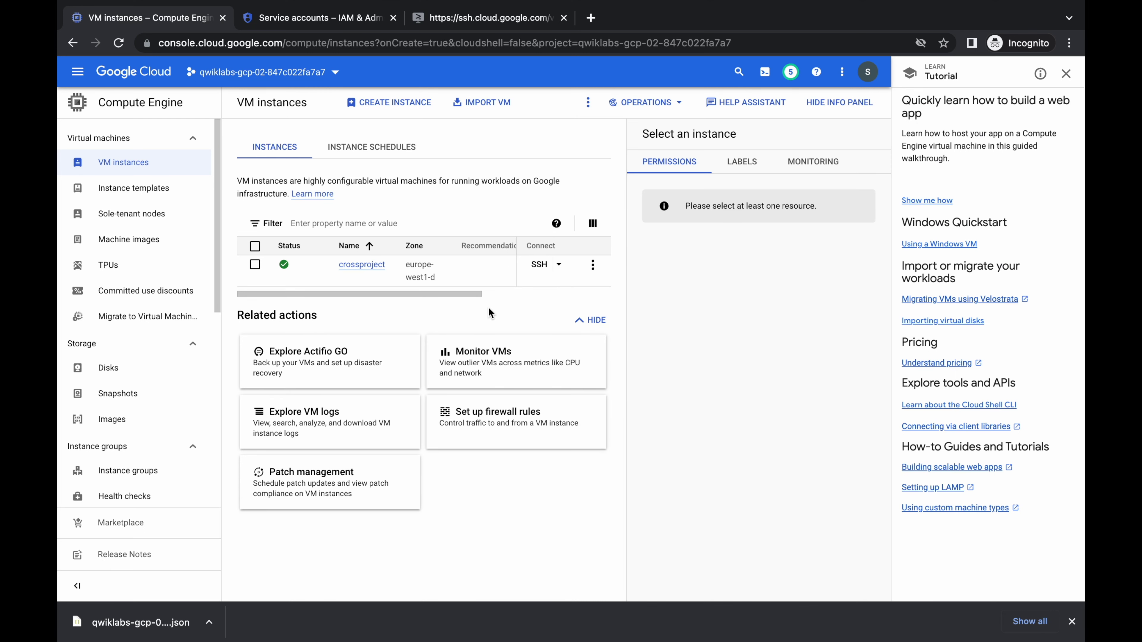
Open an SSH session to the crossproject VM and export BUCKET_NAME_2=qwiklabs-gcp-03-c82f45b7418f, using the lab's GCP Project ID 2.
{"action": "left_click", "coordinate": [539, 265]}
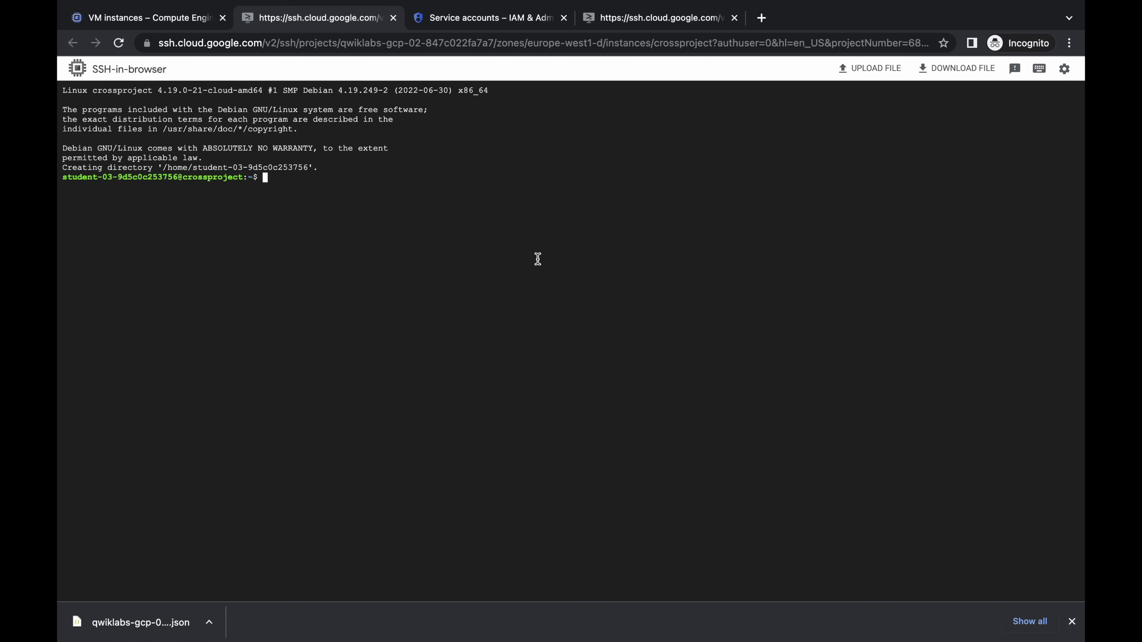
{"action": "key", "text": "super+v"}
{"action": "key", "text": "ctrl+Left"}
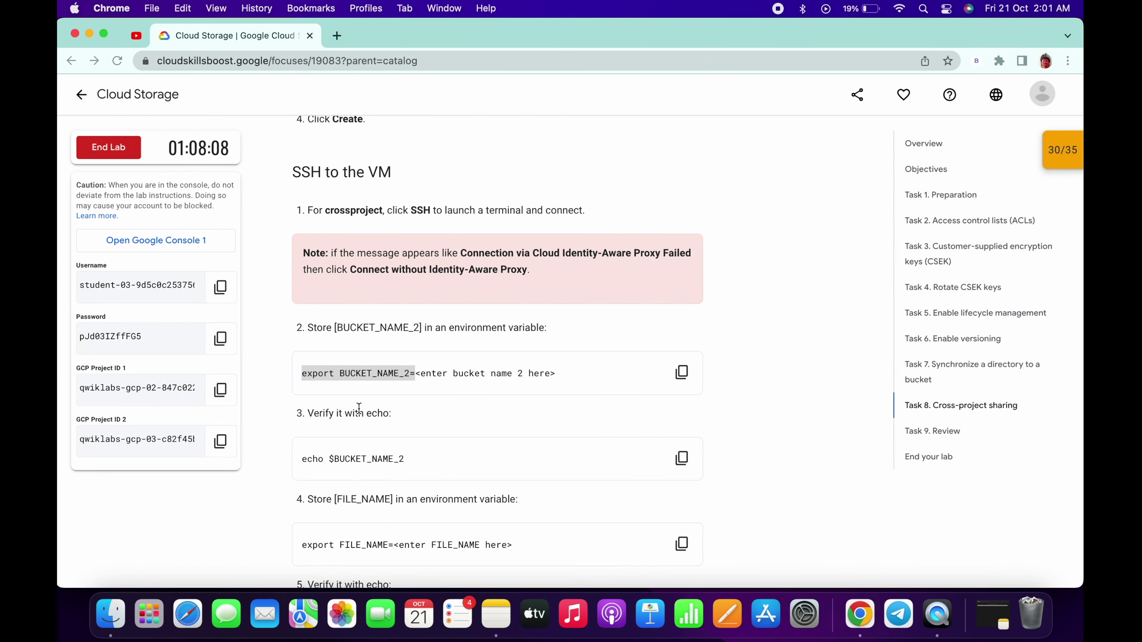
{"action": "left_click", "coordinate": [222, 441]}
{"action": "key", "text": "ctrl+Right"}
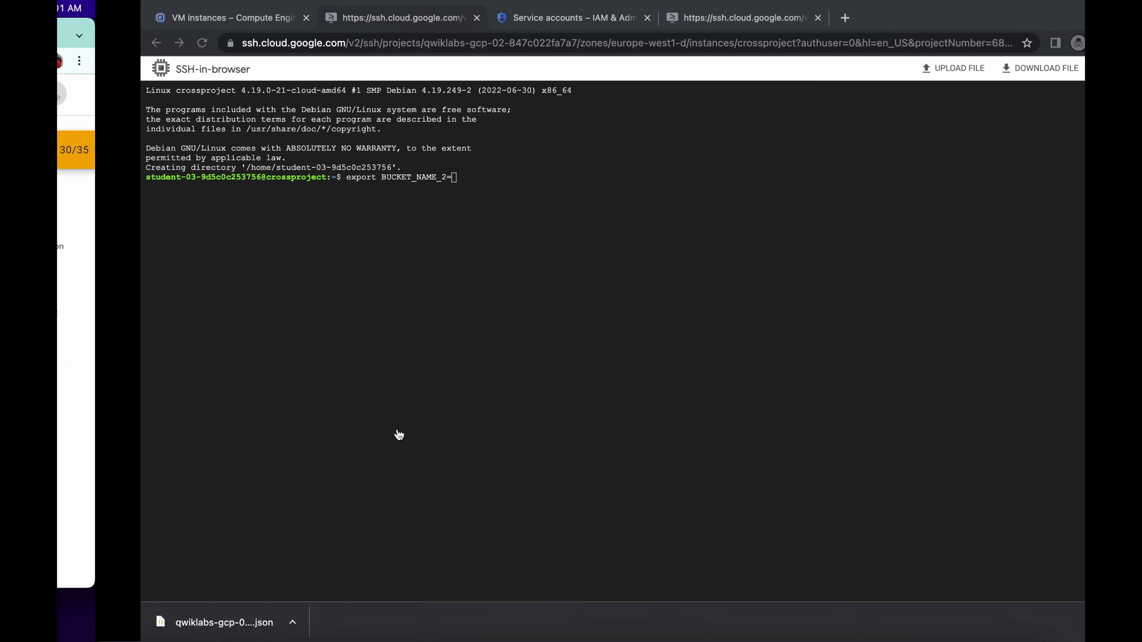
{"action": "key", "text": "super+v"}
{"action": "key", "text": "Return"}
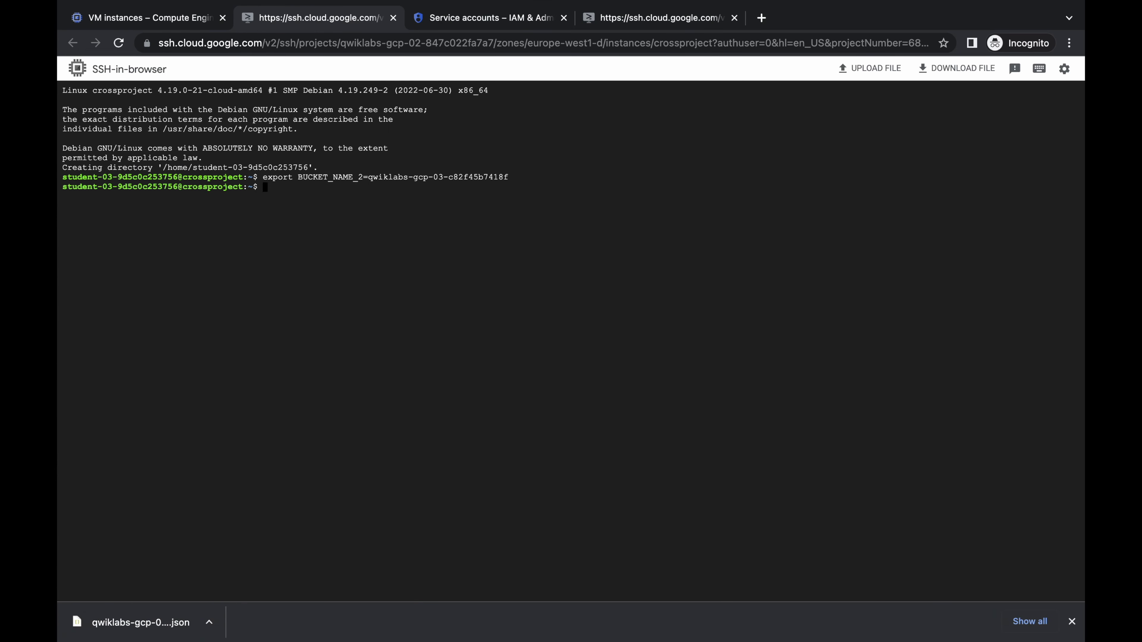
Store the file name in the VM's environment by running export FILE_NAME=credentials.json, assembled from the lab's text.
{"action": "key", "text": "ctrl+Left"}
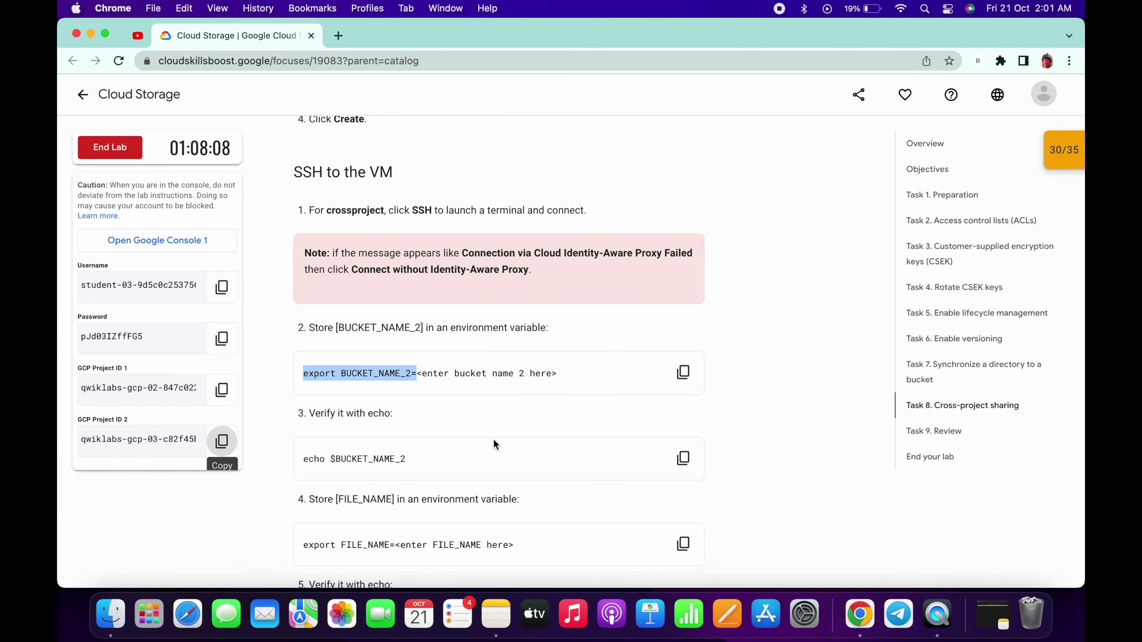
{"action": "scroll", "coordinate": [497, 457], "scroll_direction": "down", "scroll_amount": 4}
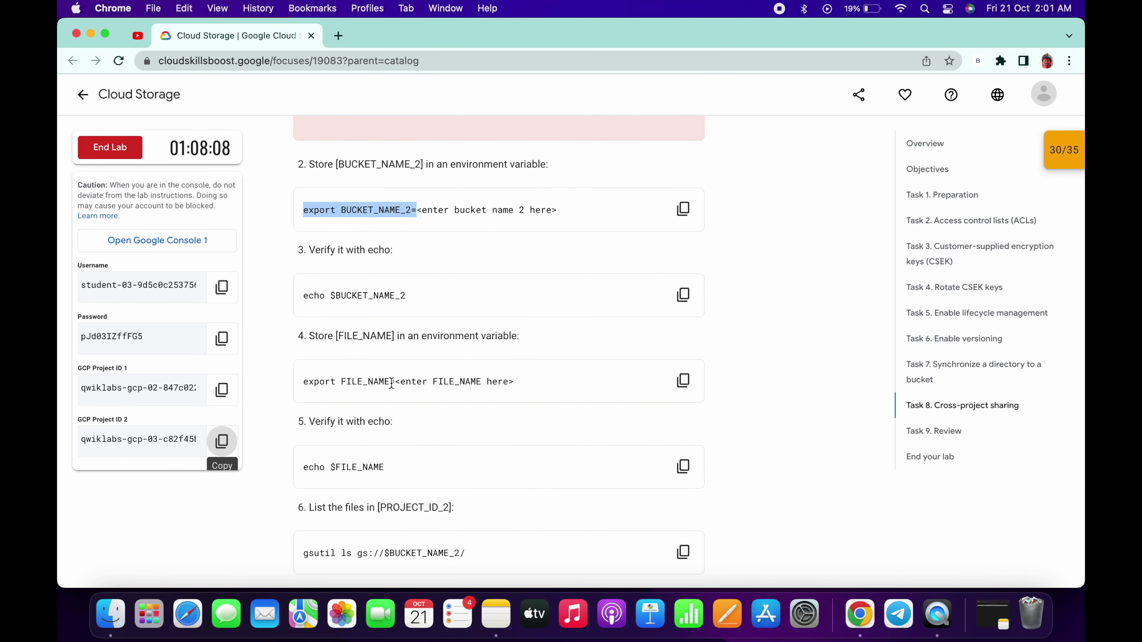
{"action": "left_click_drag", "start_coordinate": [393, 382], "coordinate": [304, 380]}
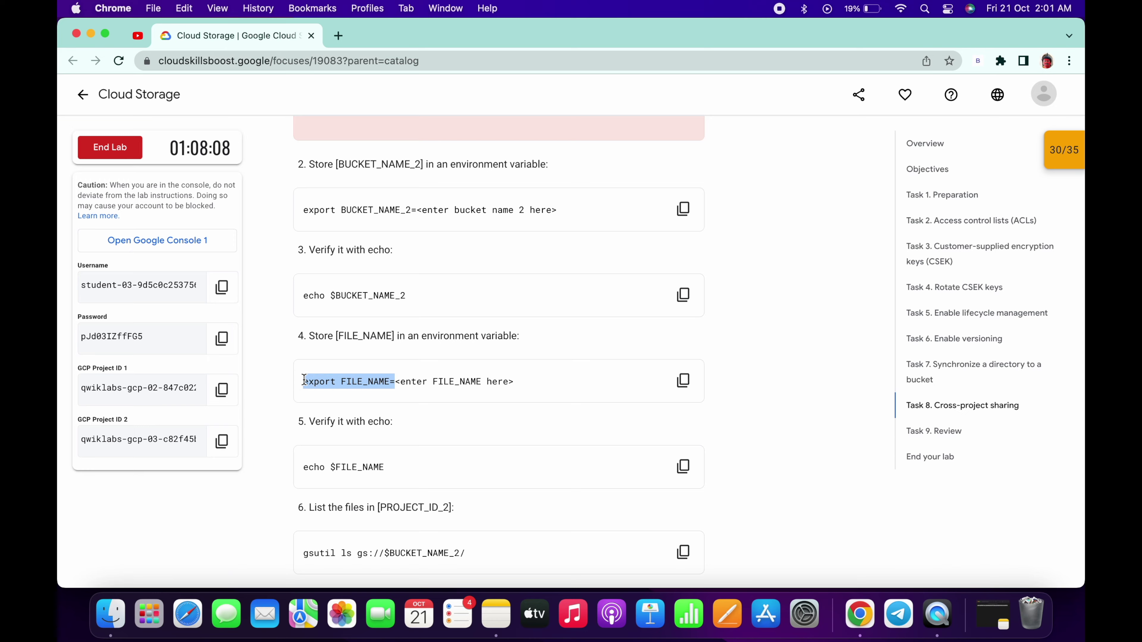
{"action": "key", "text": "super+c"}
{"action": "key", "text": "ctrl+Right"}
{"action": "key", "text": "super+v"}
{"action": "key", "text": "ctrl+Left"}
{"action": "scroll", "coordinate": [468, 464], "scroll_direction": "down", "scroll_amount": 15}
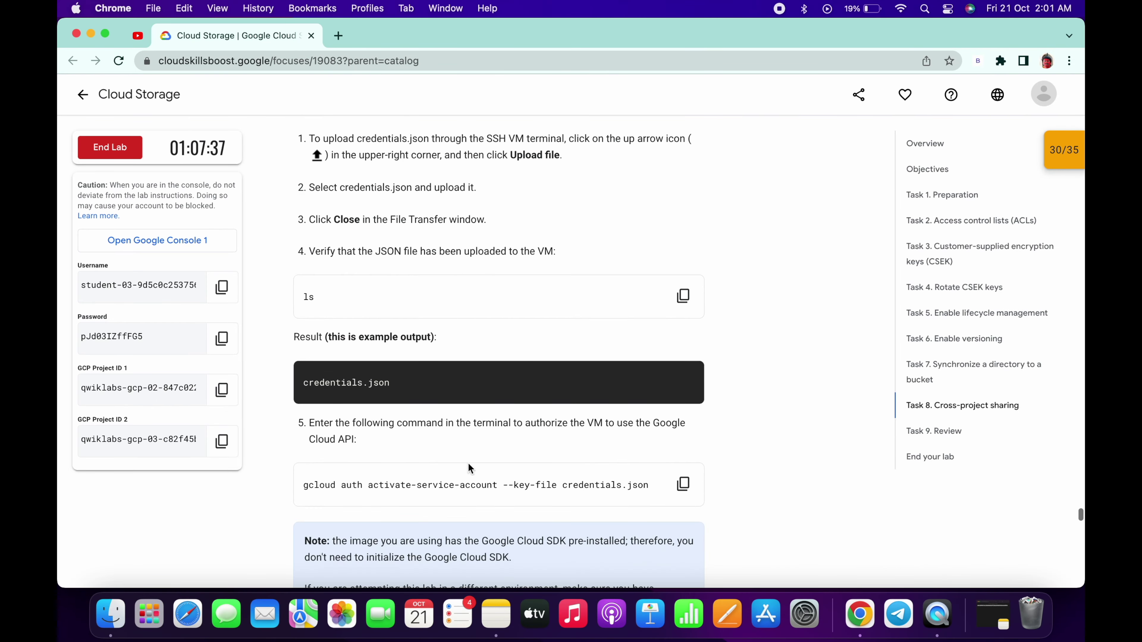
{"action": "left_click_drag", "start_coordinate": [401, 384], "coordinate": [305, 384]}
{"action": "key", "text": "super+c"}
{"action": "key", "text": "ctrl+Right"}
{"action": "key", "text": "super+v"}
{"action": "key", "text": "Return"}
Run gsutil ls gs://$BUCKET_NAME_2/ in the crossproject terminal and compare its output with the lab's example result.
{"action": "key", "text": "ctrl+Left"}
{"action": "scroll", "coordinate": [583, 326], "scroll_direction": "up", "scroll_amount": 10}
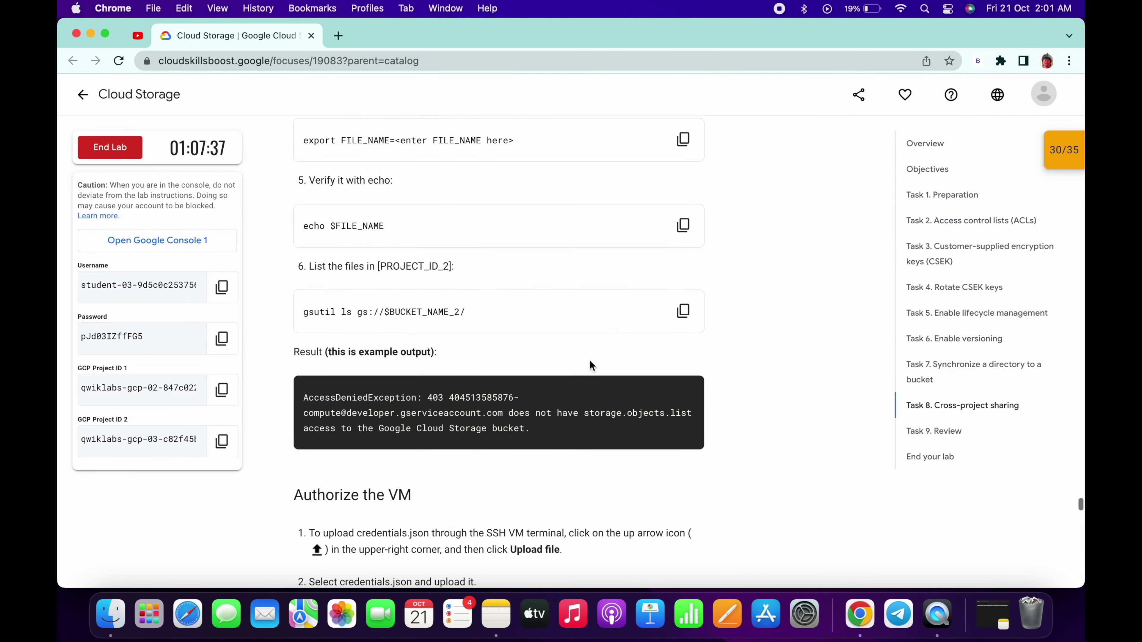
{"action": "left_click", "coordinate": [682, 312]}
{"action": "key", "text": "ctrl+Right"}
{"action": "key", "text": "super+v"}
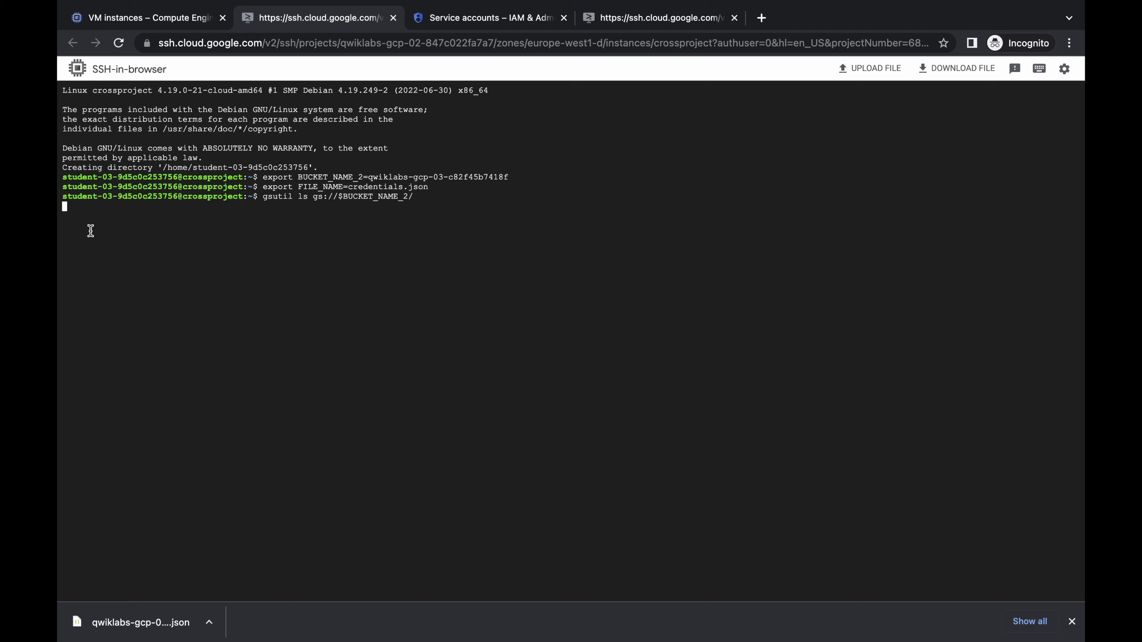
{"action": "key", "text": "ctrl+Left"}
{"action": "left_click_drag", "start_coordinate": [297, 397], "coordinate": [535, 431]}
{"action": "scroll", "coordinate": [535, 430], "scroll_direction": "down", "scroll_amount": 10}
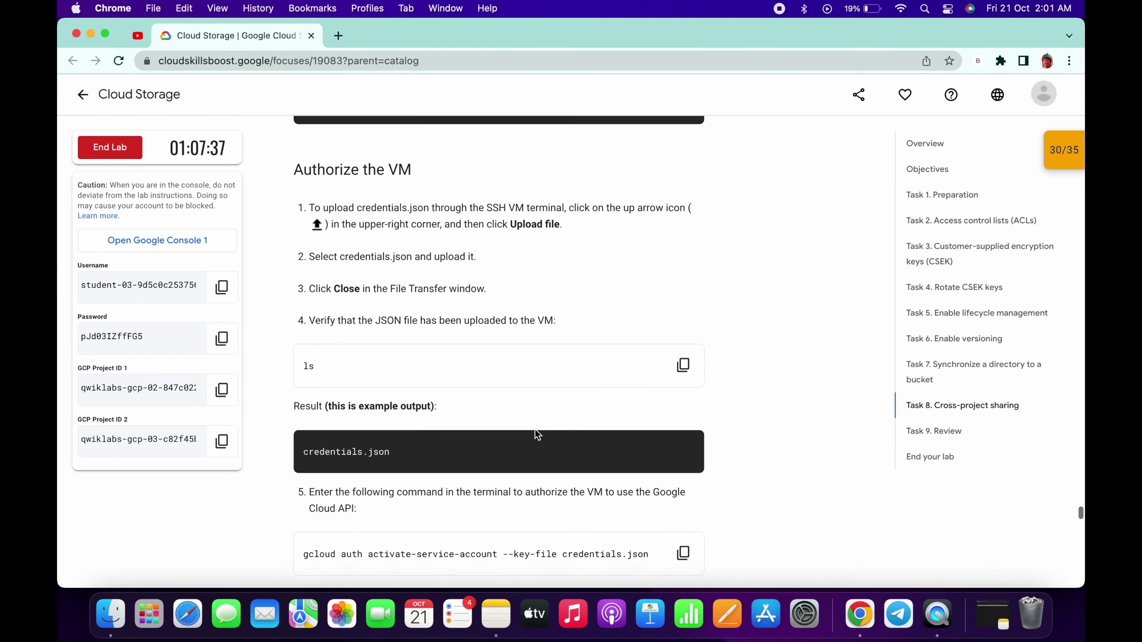
{"action": "key", "text": "ctrl+Right"}
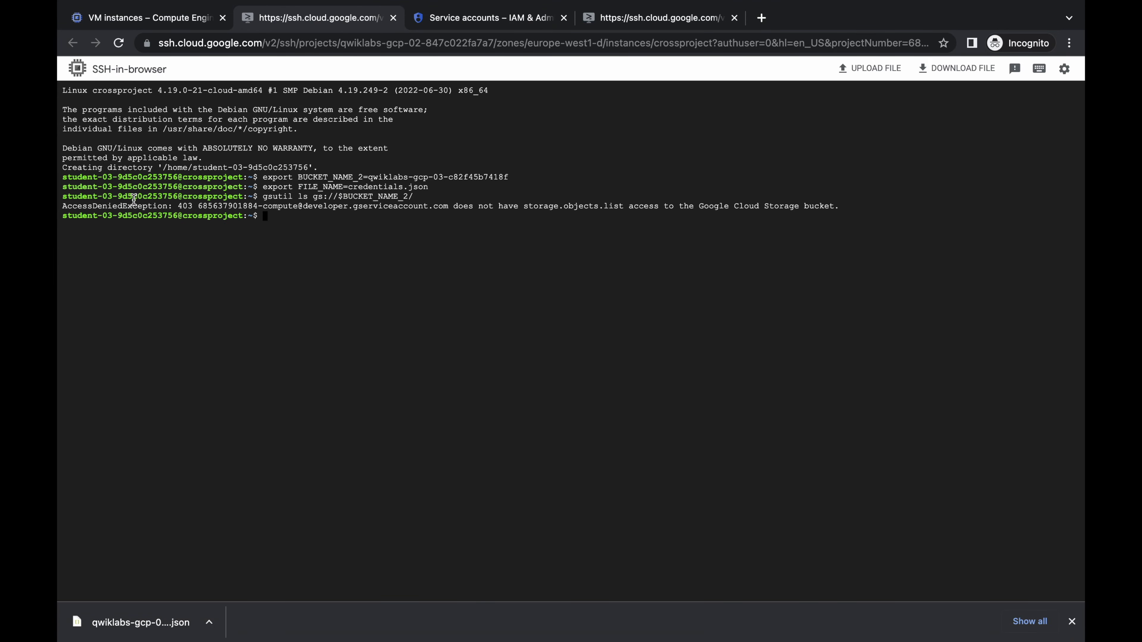
Check the lab progress for "Create and verify the resources in the first project" and read the feedback.
{"action": "key", "text": "ctrl+Left"}
{"action": "scroll", "coordinate": [505, 427], "scroll_direction": "down", "scroll_amount": 15}
{"action": "scroll", "coordinate": [475, 403], "scroll_direction": "up", "scroll_amount": 5}
{"action": "left_click", "coordinate": [410, 333]}
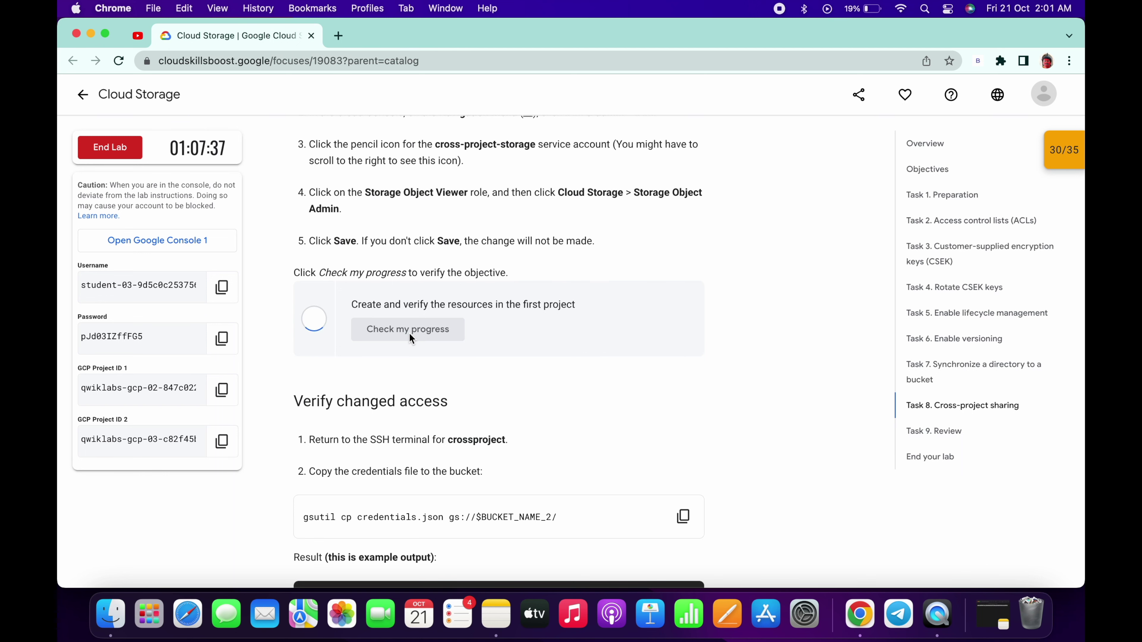
{"action": "left_click_drag", "start_coordinate": [358, 355], "coordinate": [579, 369]}
{"action": "scroll", "coordinate": [578, 371], "scroll_direction": "up", "scroll_amount": 5}
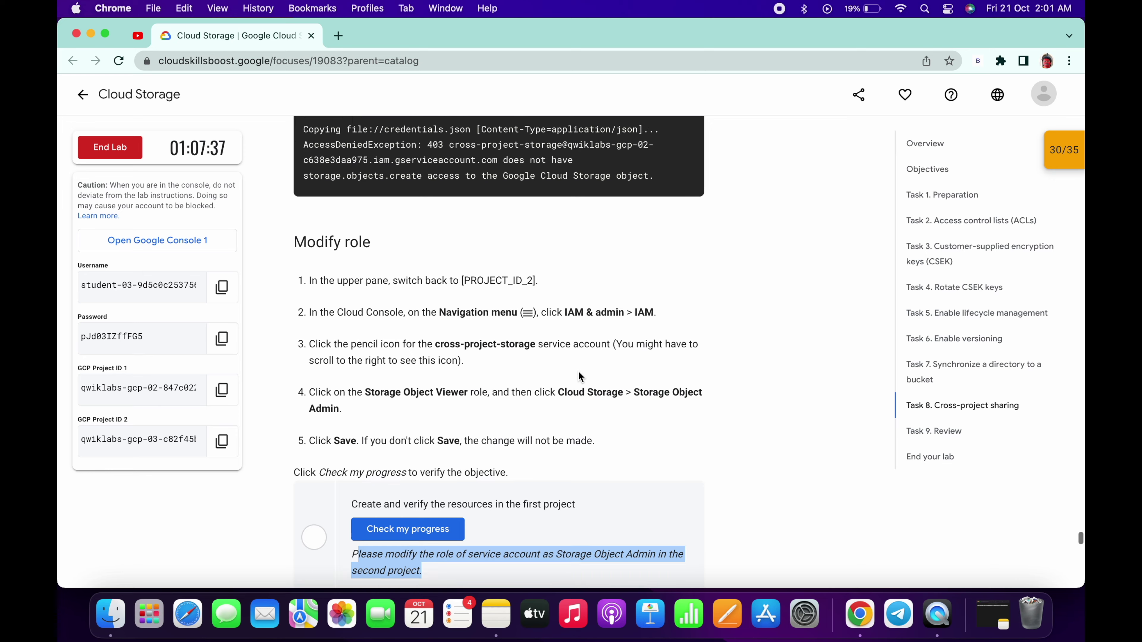
Copy GCP Project ID 2 from the lab and select project qwiklabs-gcp-03-c82f45b7418f in the Service accounts console.
{"action": "left_click", "coordinate": [305, 305]}
{"action": "left_click_drag", "start_coordinate": [305, 304], "coordinate": [520, 315]}
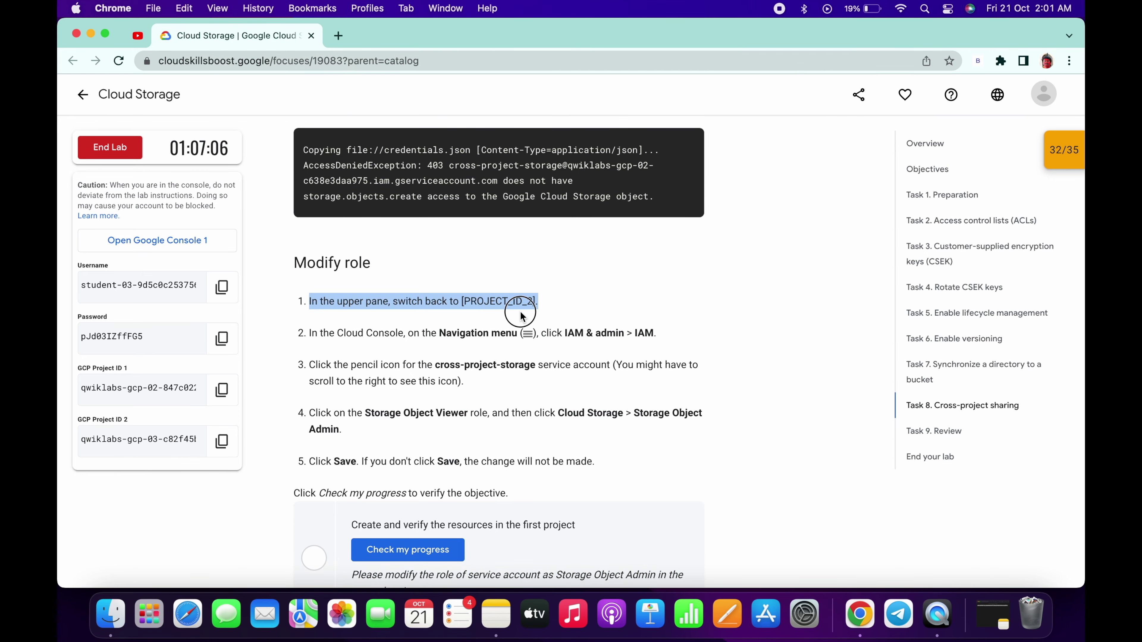
{"action": "left_click", "coordinate": [221, 441]}
{"action": "key", "text": "super+grave"}
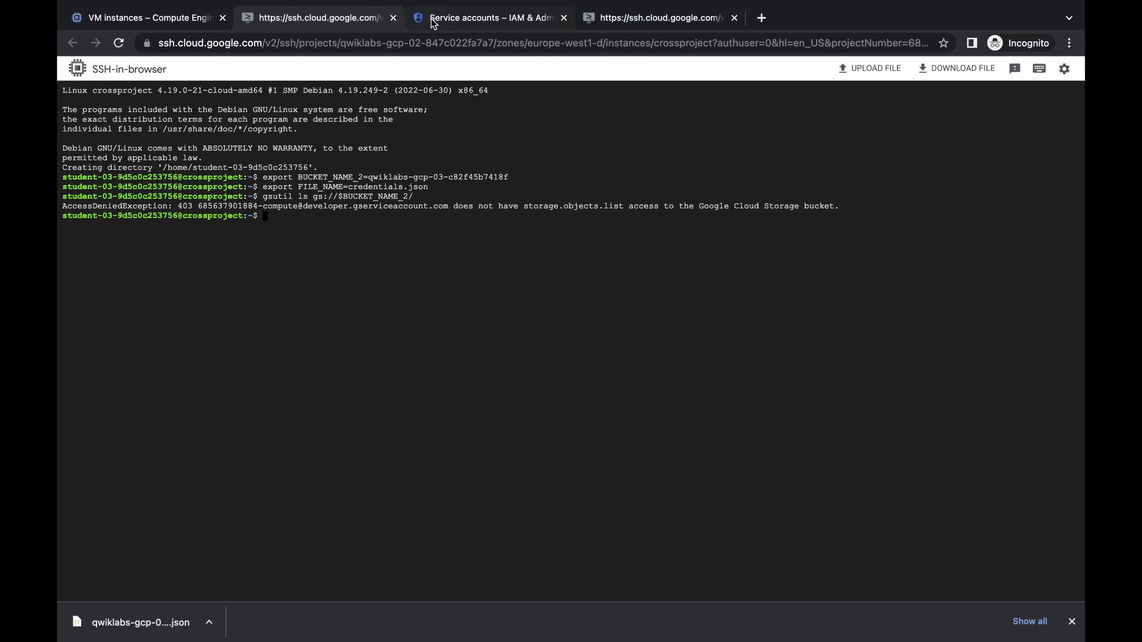
{"action": "left_click", "coordinate": [433, 19]}
{"action": "left_click", "coordinate": [335, 72]}
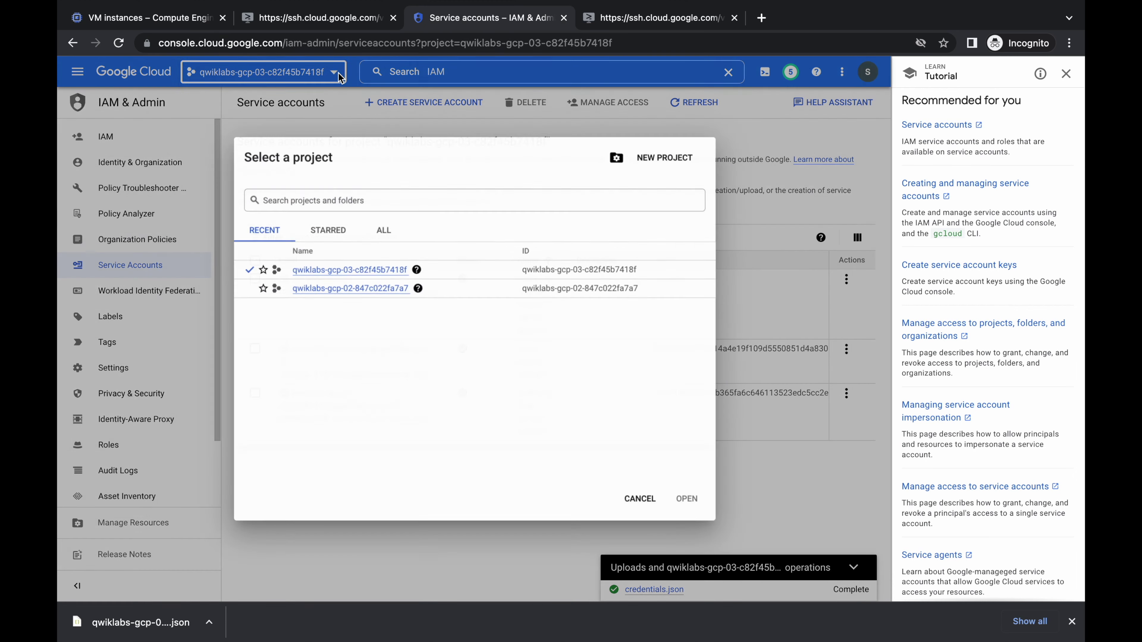
{"action": "key", "text": "ctrl+v"}
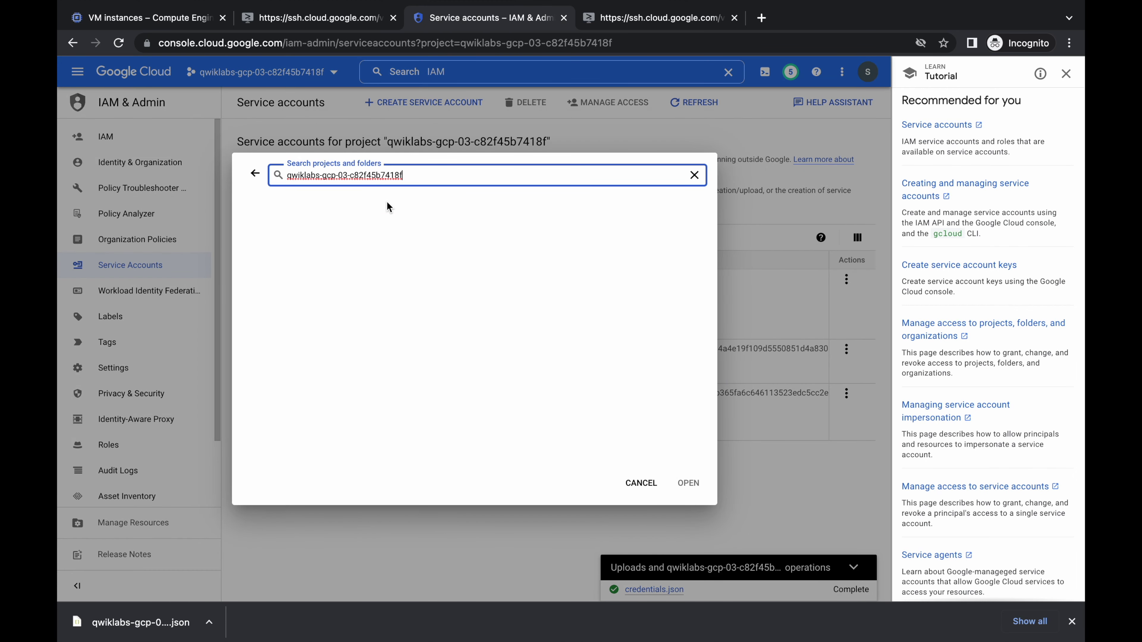
{"action": "left_click", "coordinate": [348, 221]}
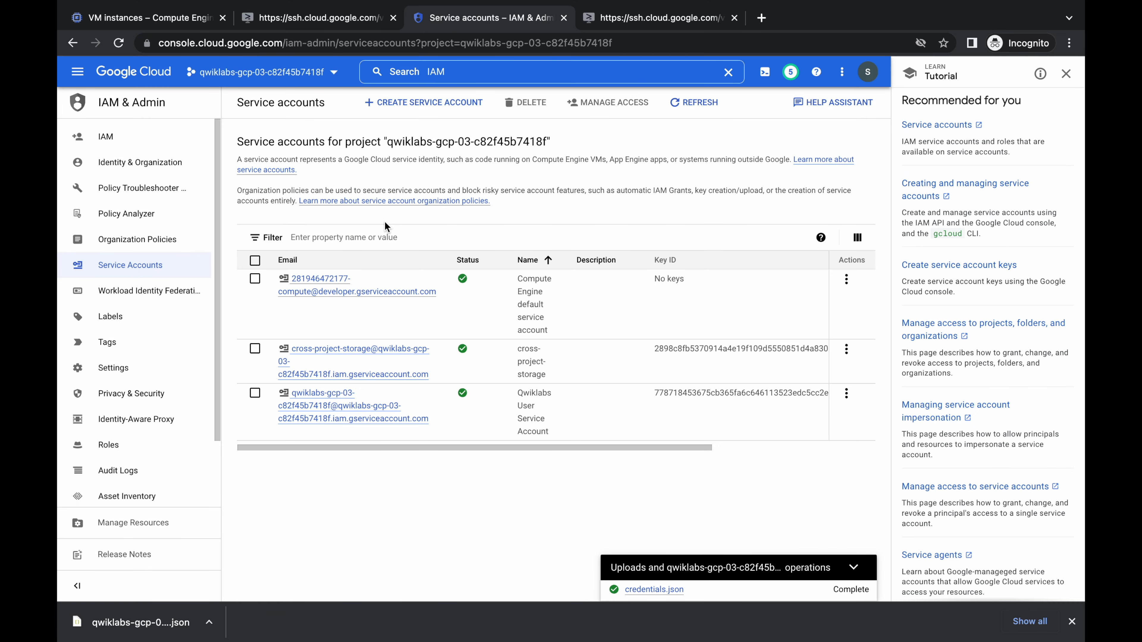
Open the project's IAM permissions and start editing access for the cross-project-storage service account.
{"action": "left_click", "coordinate": [107, 137]}
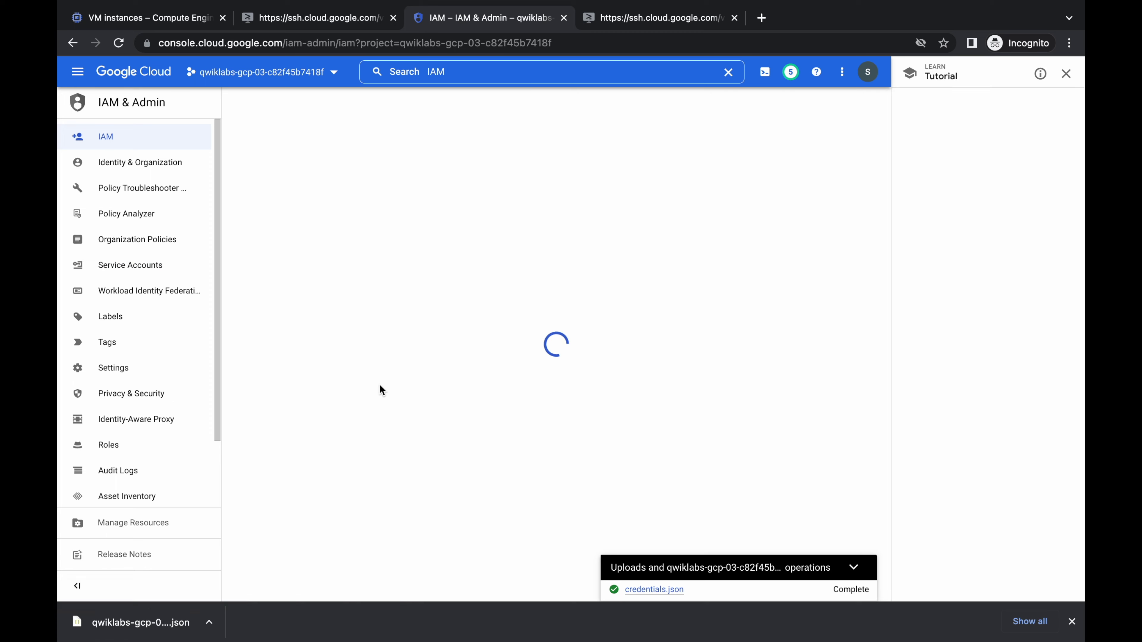
{"action": "scroll", "coordinate": [389, 445], "scroll_direction": "down", "scroll_amount": 2}
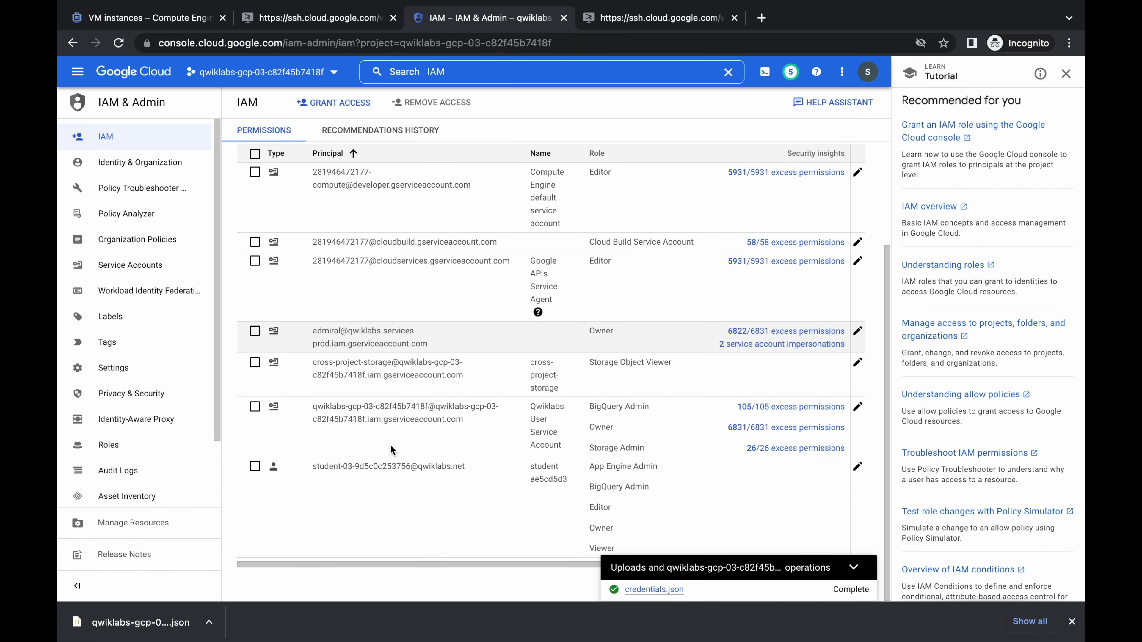
{"action": "left_click", "coordinate": [255, 363]}
{"action": "left_click", "coordinate": [855, 365]}
Change the cross-project-storage account's role to Storage Object Admin, copying the role name from the lab, and save.
{"action": "key", "text": "ctrl+Left"}
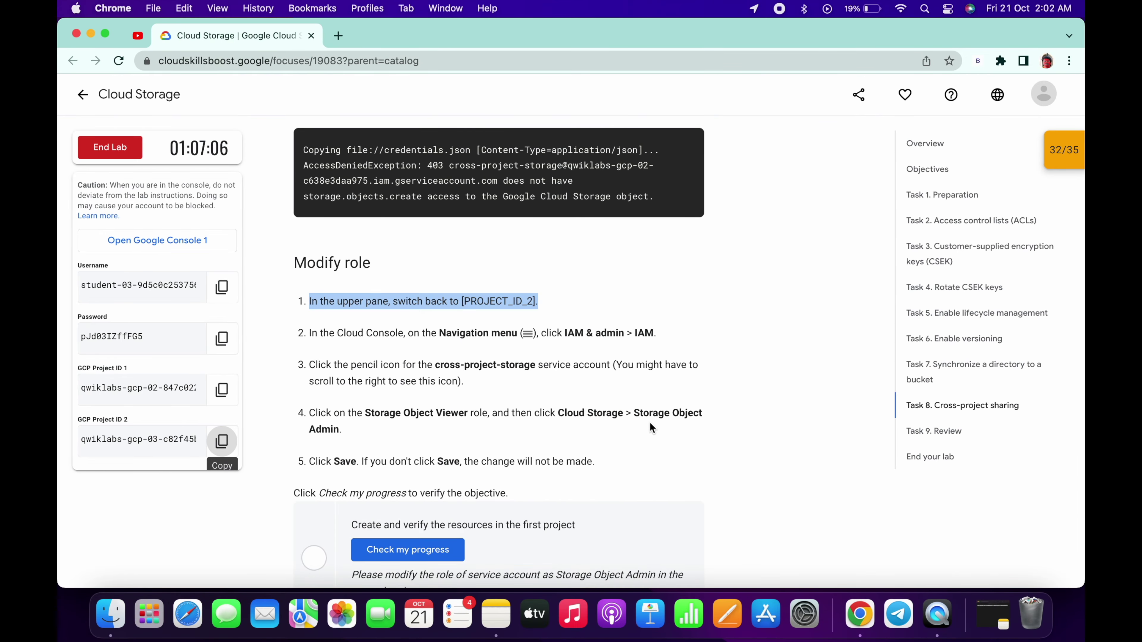
{"action": "left_click_drag", "start_coordinate": [635, 409], "coordinate": [339, 425]}
{"action": "key", "text": "super+c"}
{"action": "key", "text": "ctrl+Right"}
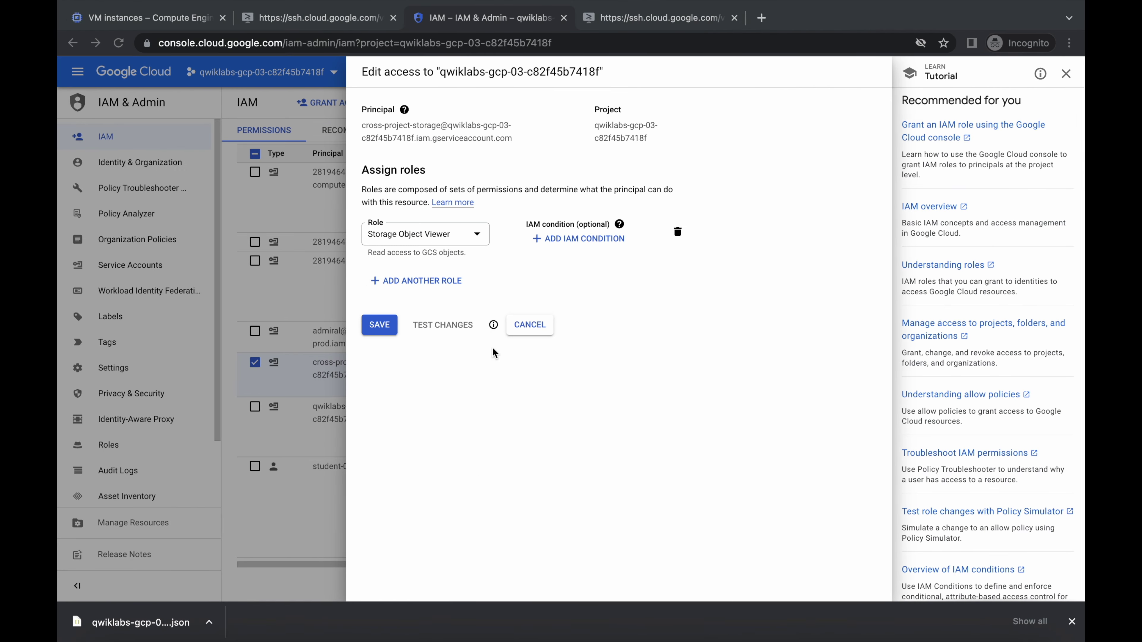
{"action": "left_click", "coordinate": [470, 233]}
{"action": "key", "text": "super+v"}
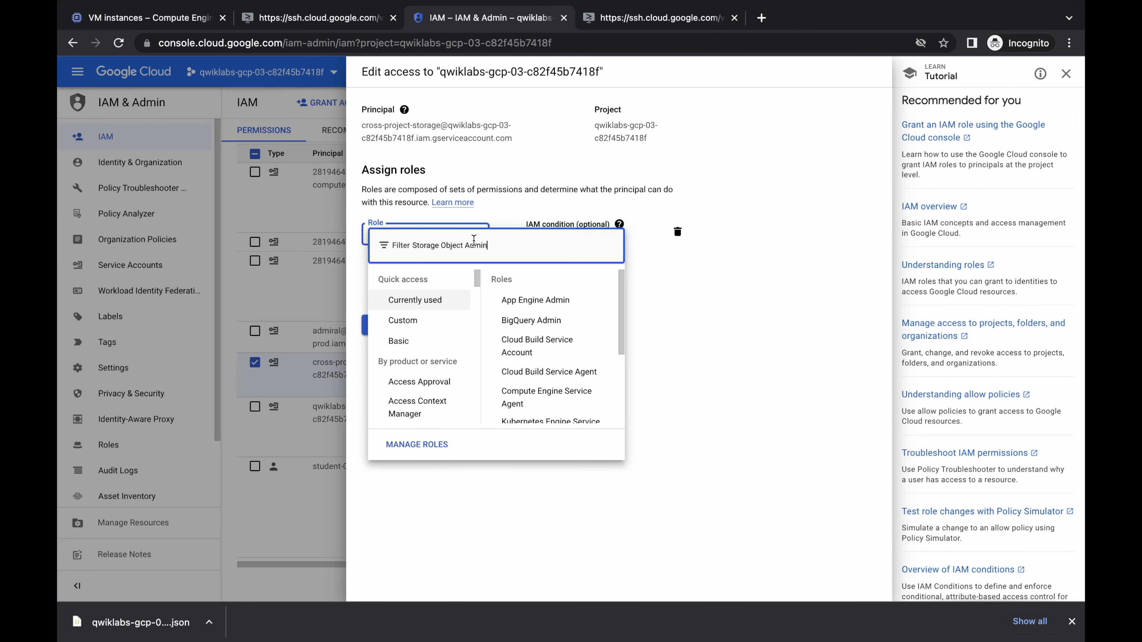
{"action": "left_click", "coordinate": [479, 341]}
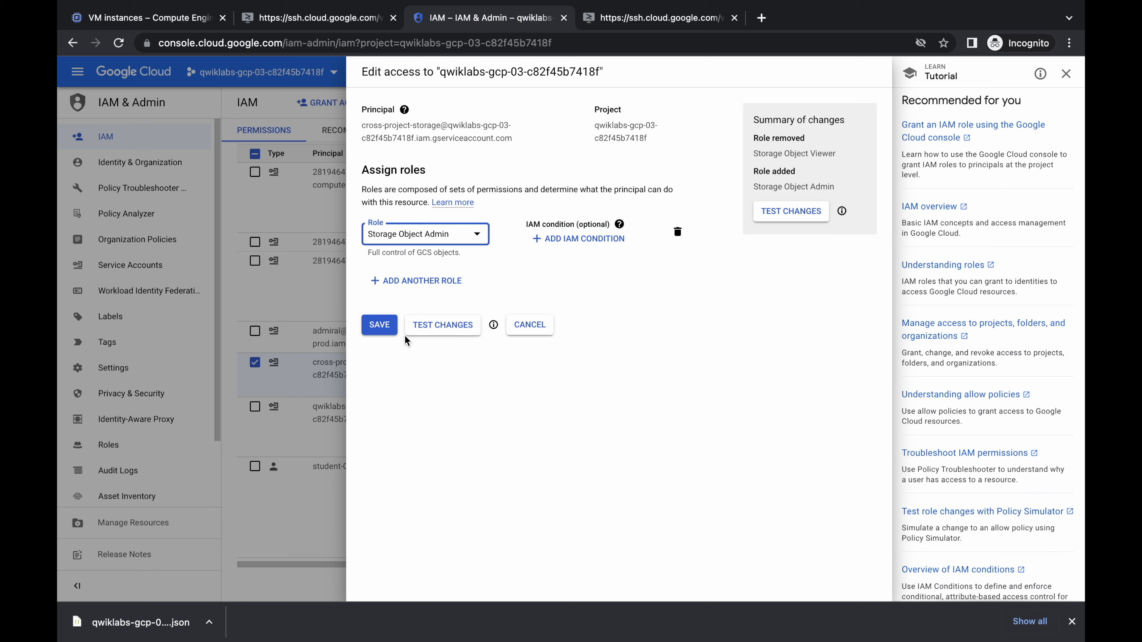
{"action": "left_click", "coordinate": [383, 332]}
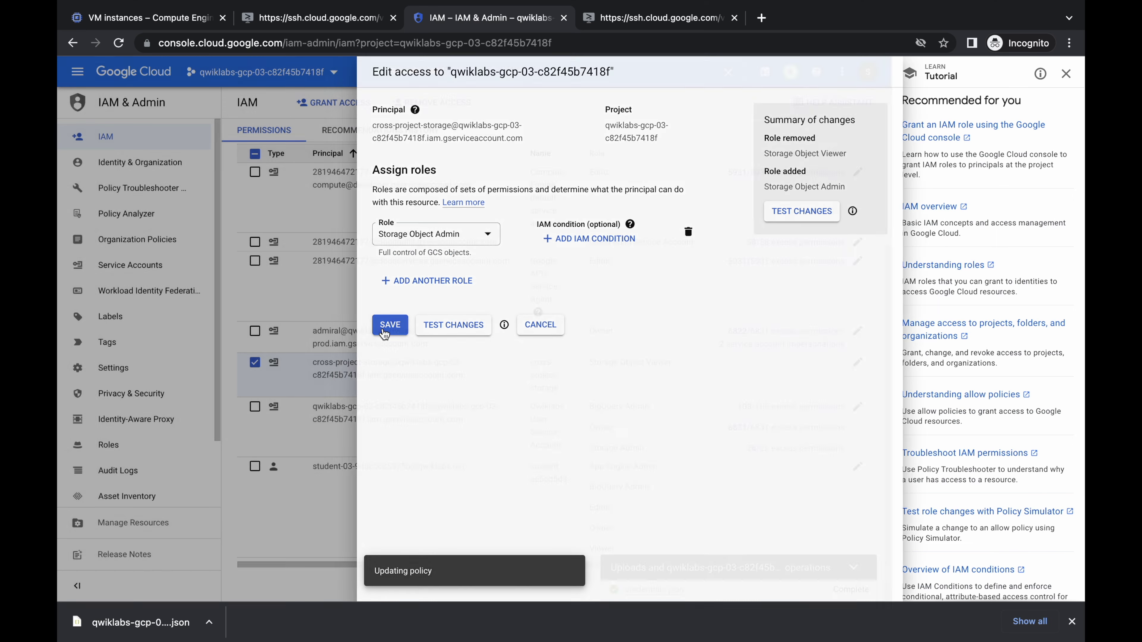
Return to the lab's Modify role section and recheck progress for "Create and verify the resources in the first project".
{"action": "key", "text": "ctrl+Left"}
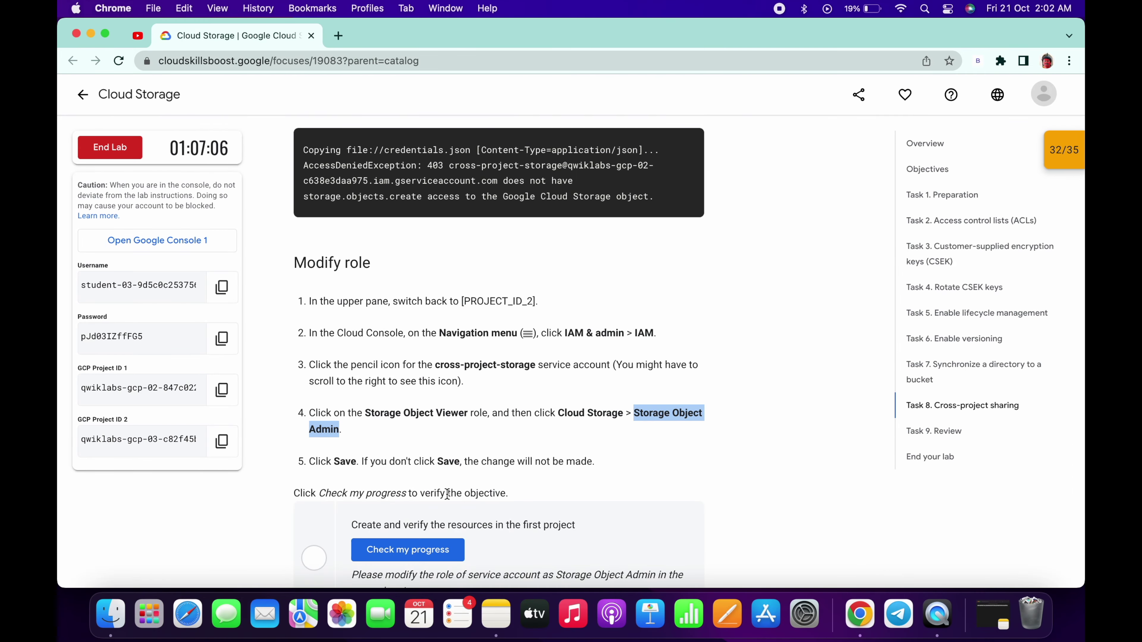
{"action": "left_click", "coordinate": [426, 550]}
{"action": "scroll", "coordinate": [426, 549], "scroll_direction": "down", "scroll_amount": 3}
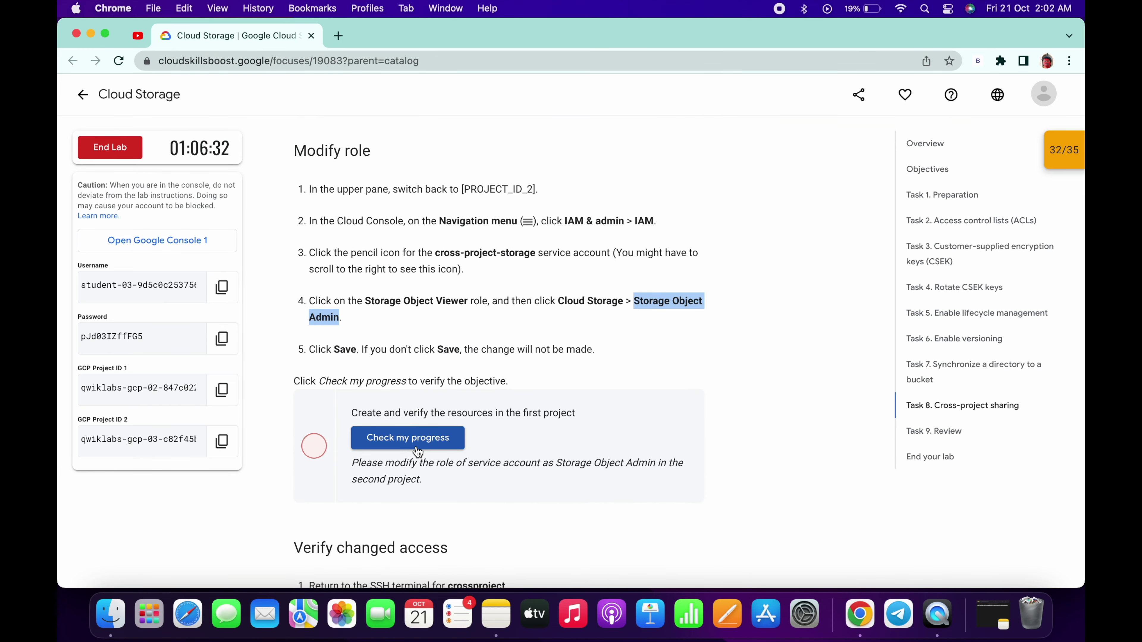
{"action": "left_click", "coordinate": [418, 448]}
{"action": "left_click", "coordinate": [415, 447]}
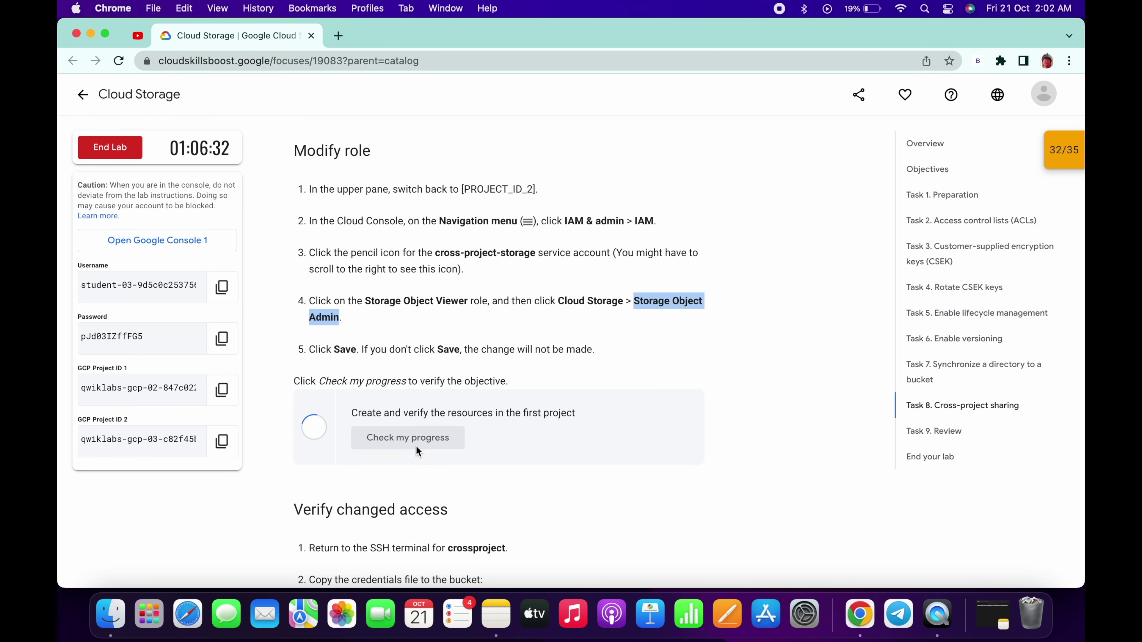
{"action": "scroll", "coordinate": [416, 446], "scroll_direction": "down", "scroll_amount": 2}
{"action": "scroll", "coordinate": [416, 446], "scroll_direction": "down", "scroll_amount": 1}
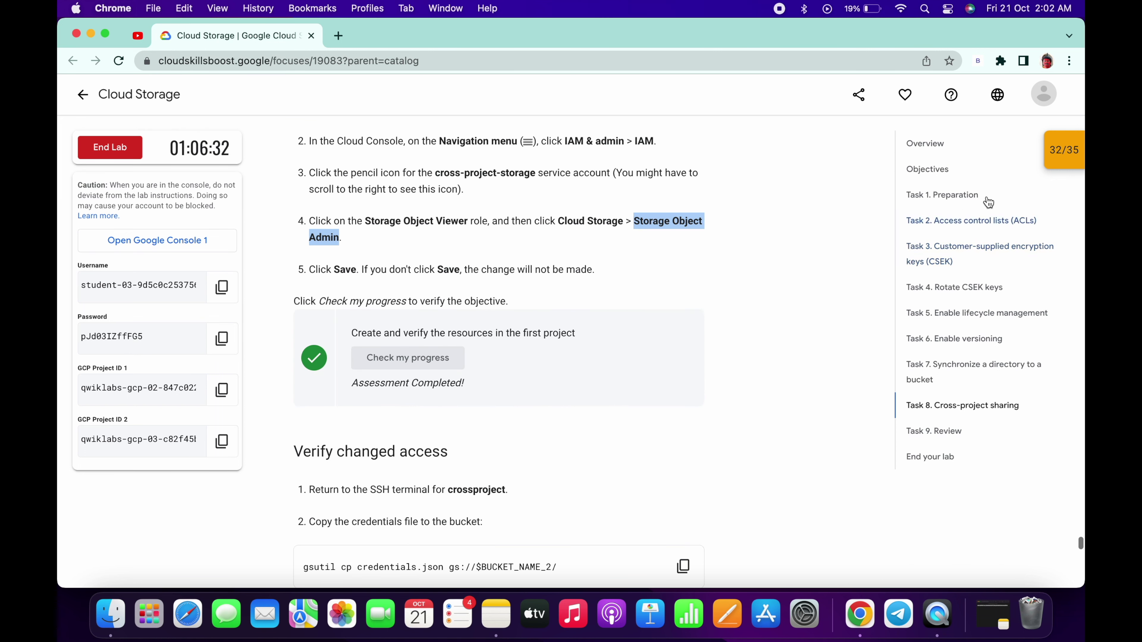
Update the first-project checkpoint's score from the Checkpoints list and close the list.
{"action": "left_click", "coordinate": [1062, 149]}
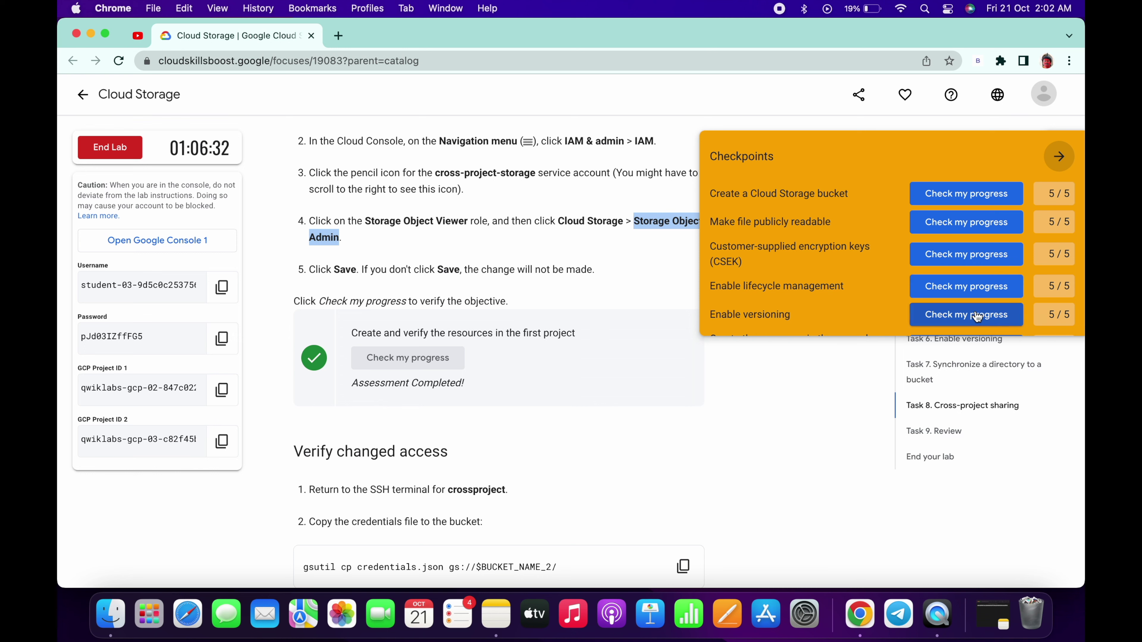
{"action": "scroll", "coordinate": [982, 310], "scroll_direction": "down", "scroll_amount": 2}
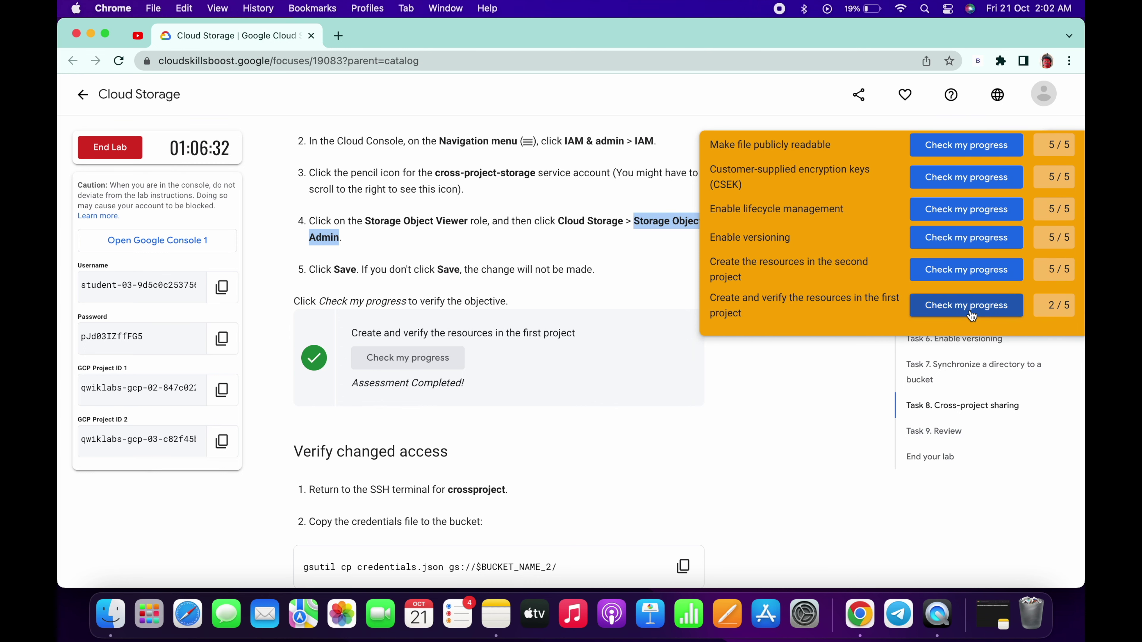
{"action": "left_click", "coordinate": [971, 314]}
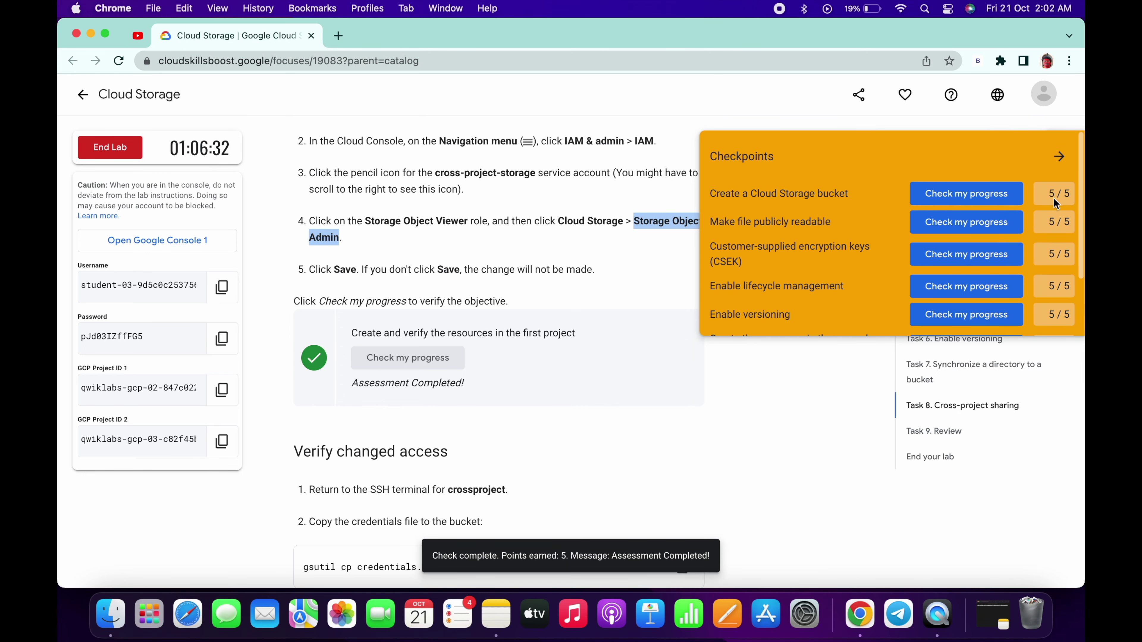
{"action": "left_click", "coordinate": [1059, 167]}
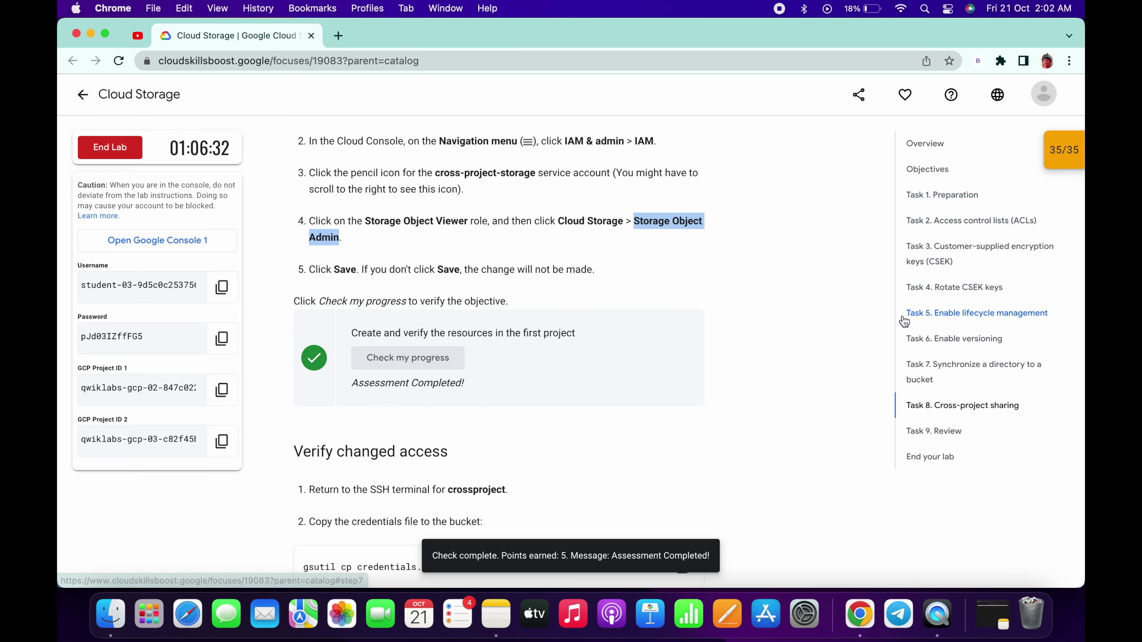